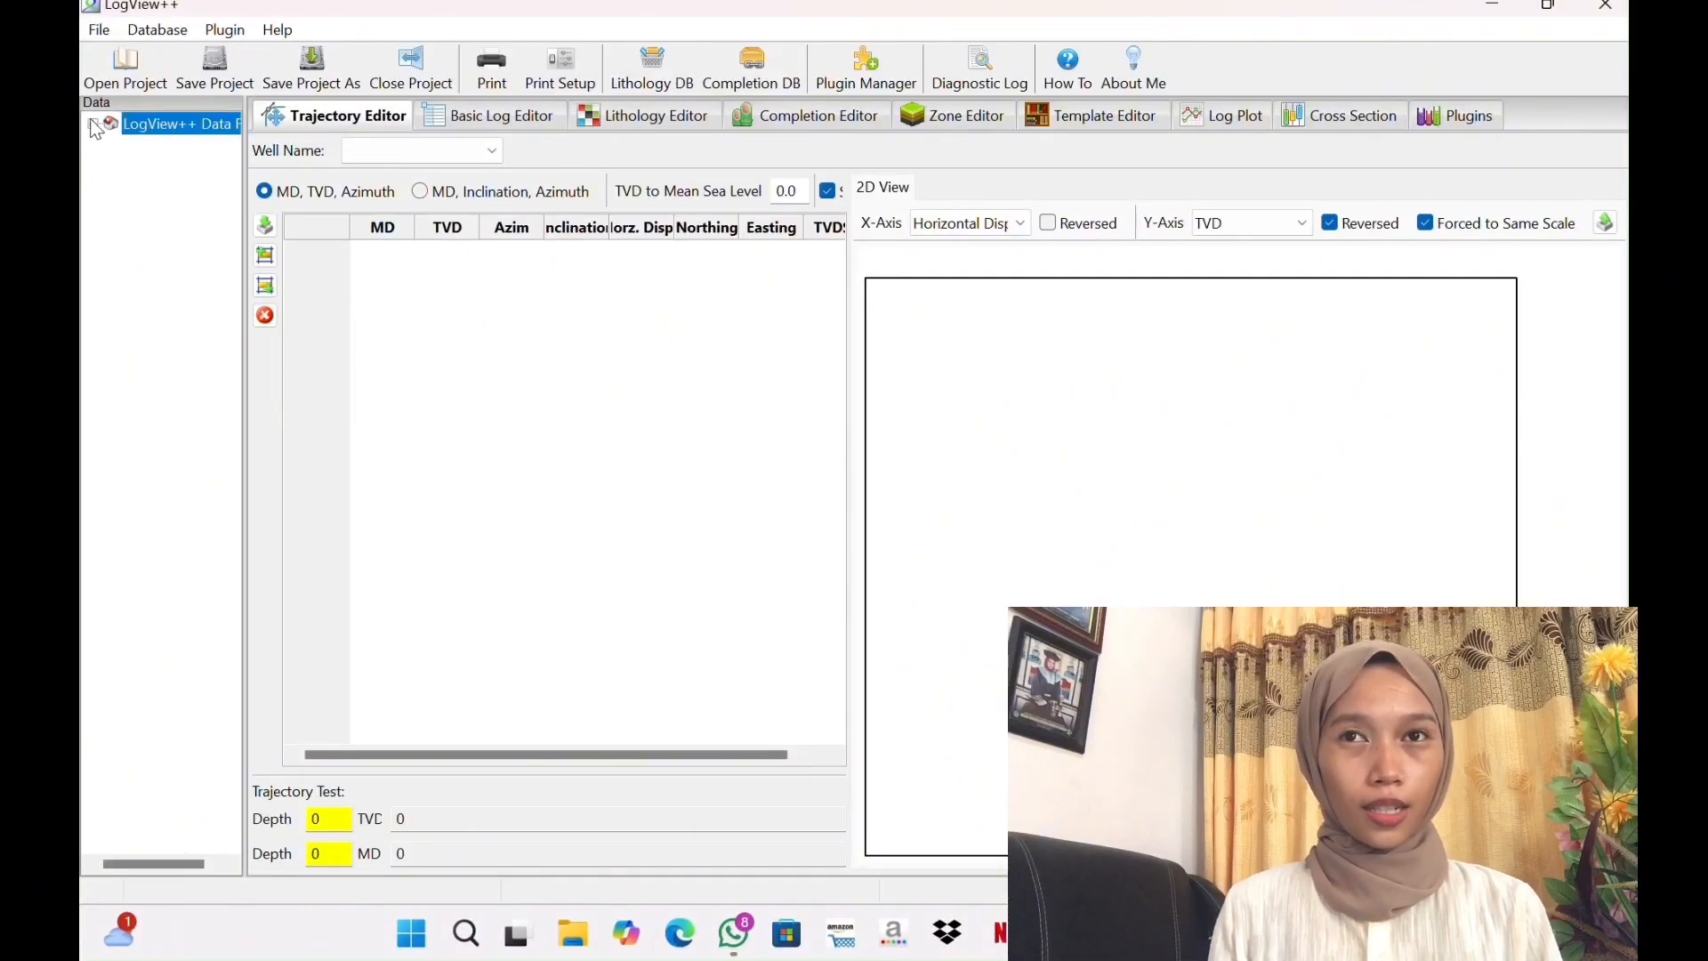
# Create a new well named VIRNA1 in the project's data tree
pyautogui.click(94, 124)
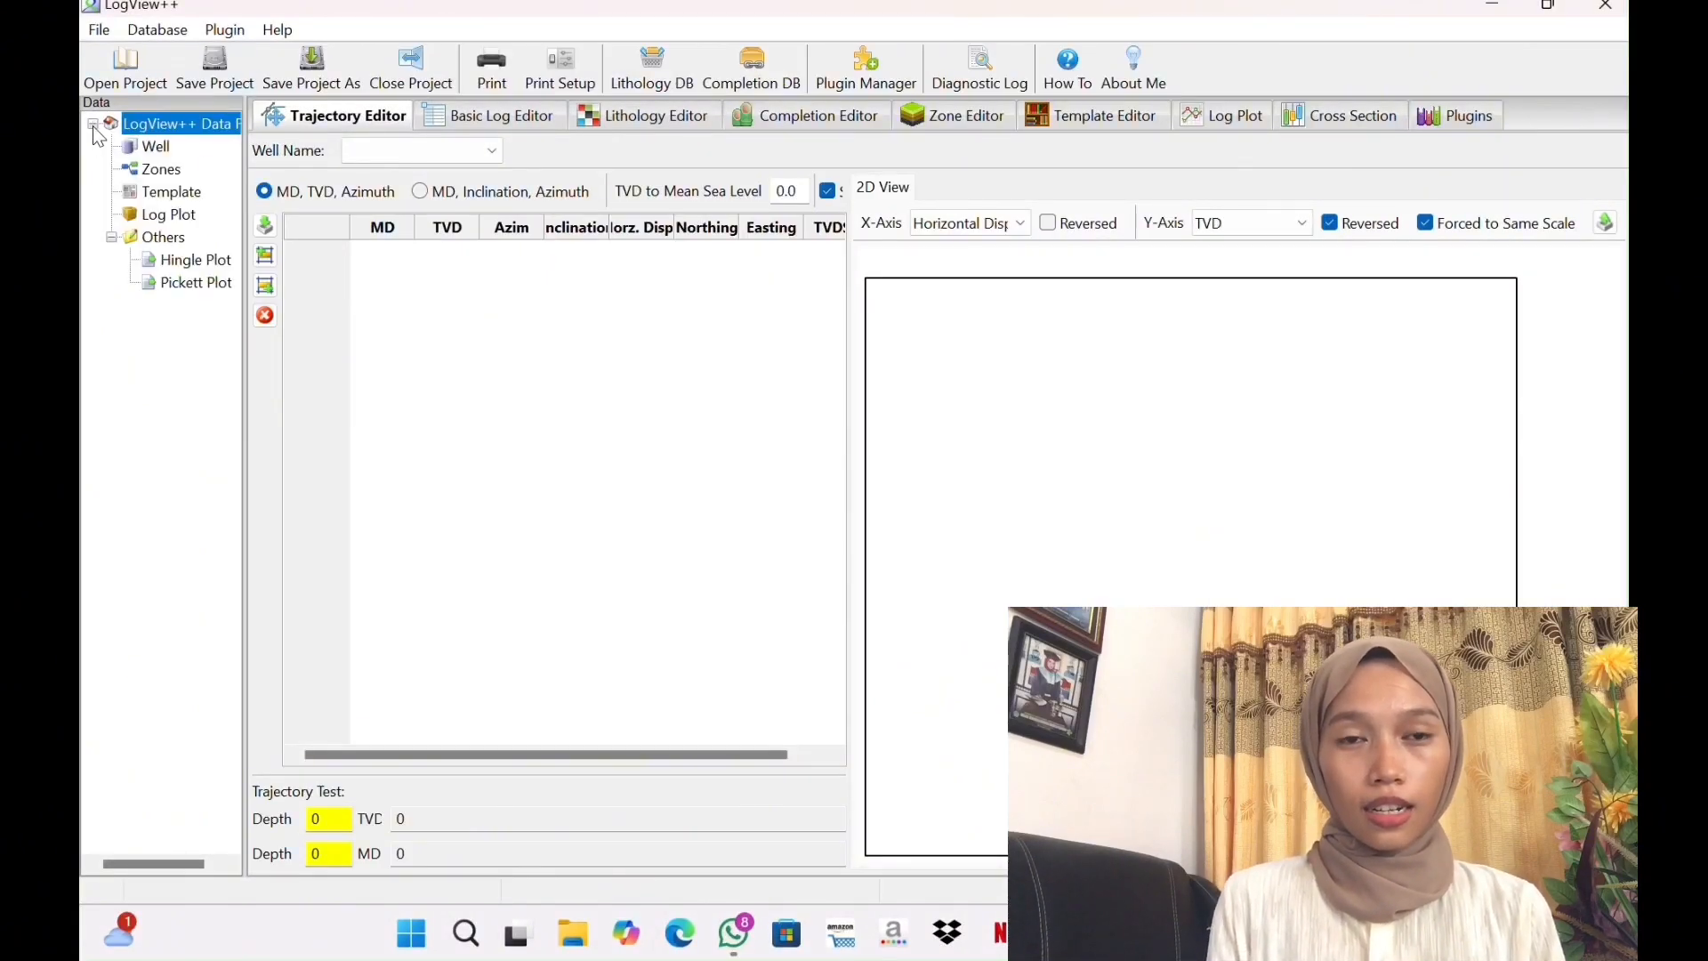
pyautogui.rightClick(156, 149)
pyautogui.click(222, 163)
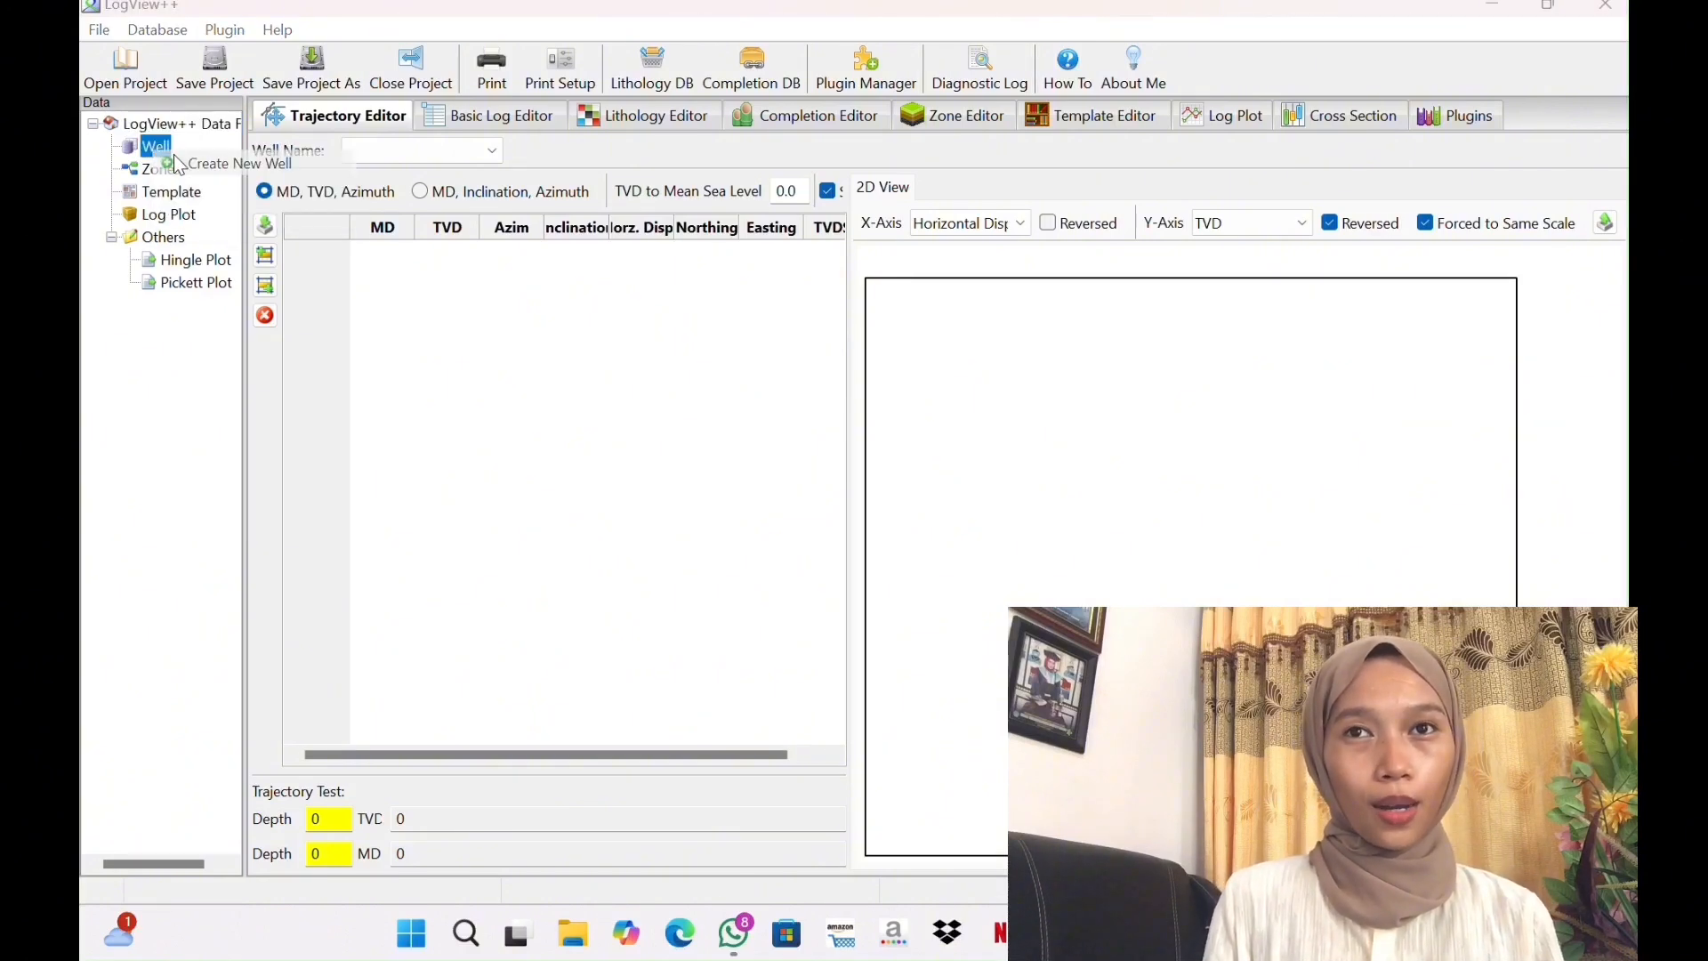
pyautogui.click(905, 410)
pyautogui.press('BackSpace')
pyautogui.press('BackSpace')
pyautogui.press('BackSpace')
pyautogui.press('BackSpace')
pyautogui.press('BackSpace')
pyautogui.press('BackSpace')
pyautogui.press('BackSpace')
pyautogui.press('BackSpace')
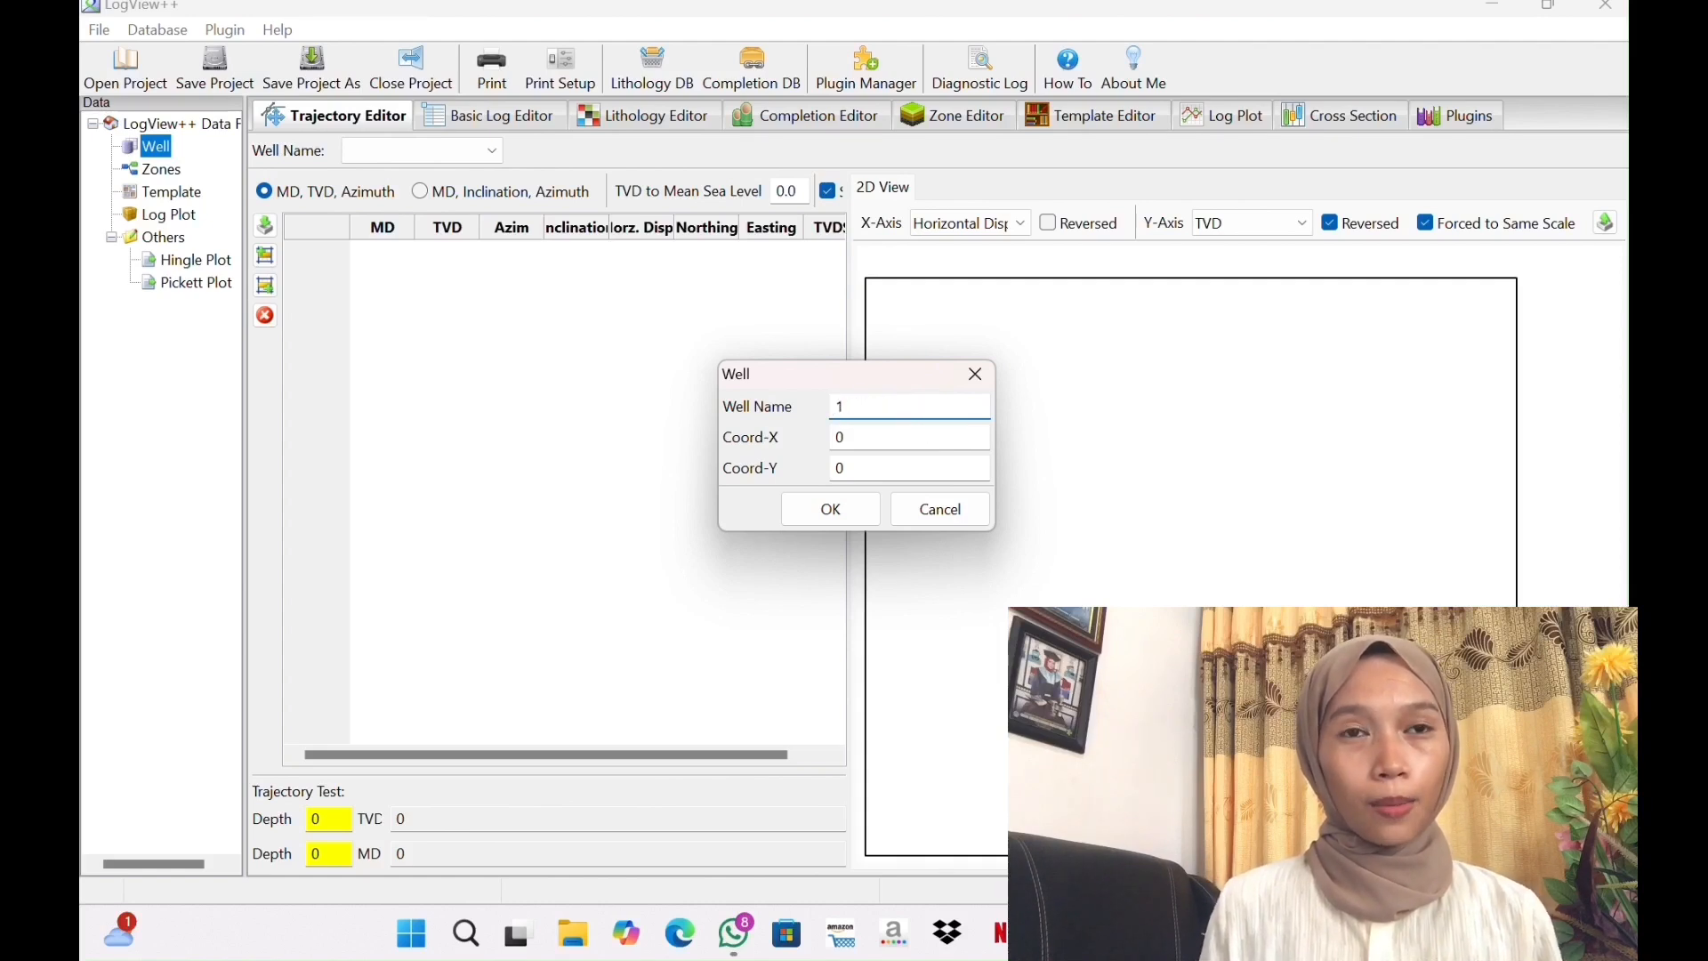
pyautogui.write('VIRNA')
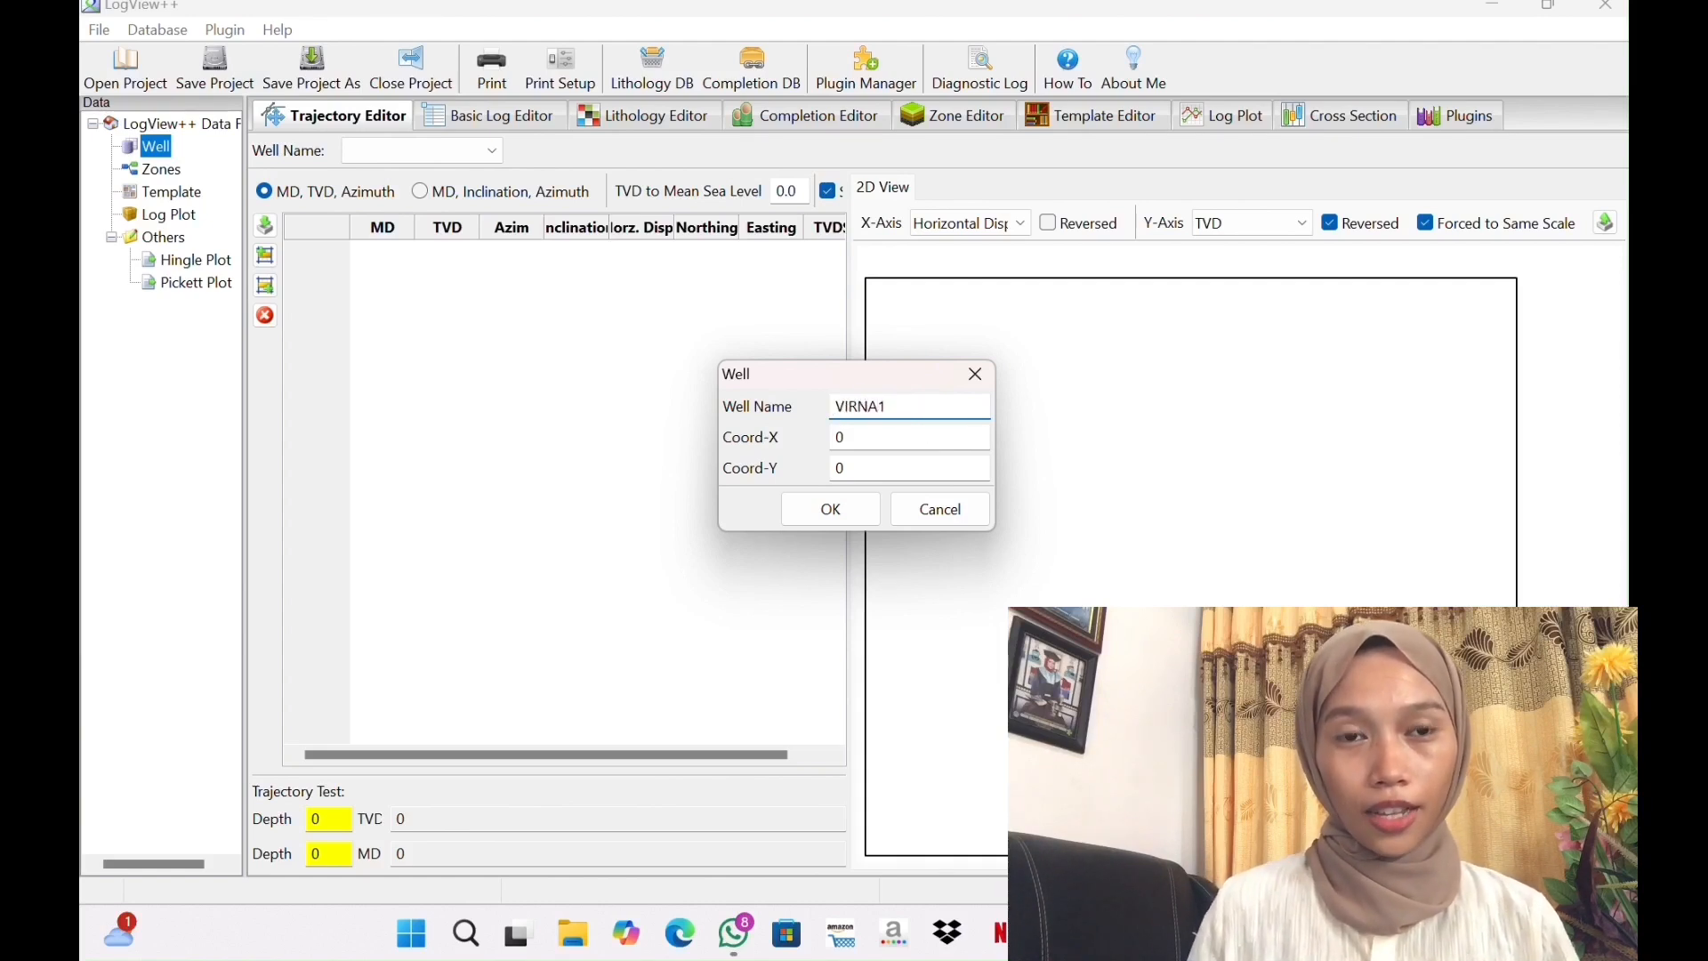
pyautogui.click(832, 528)
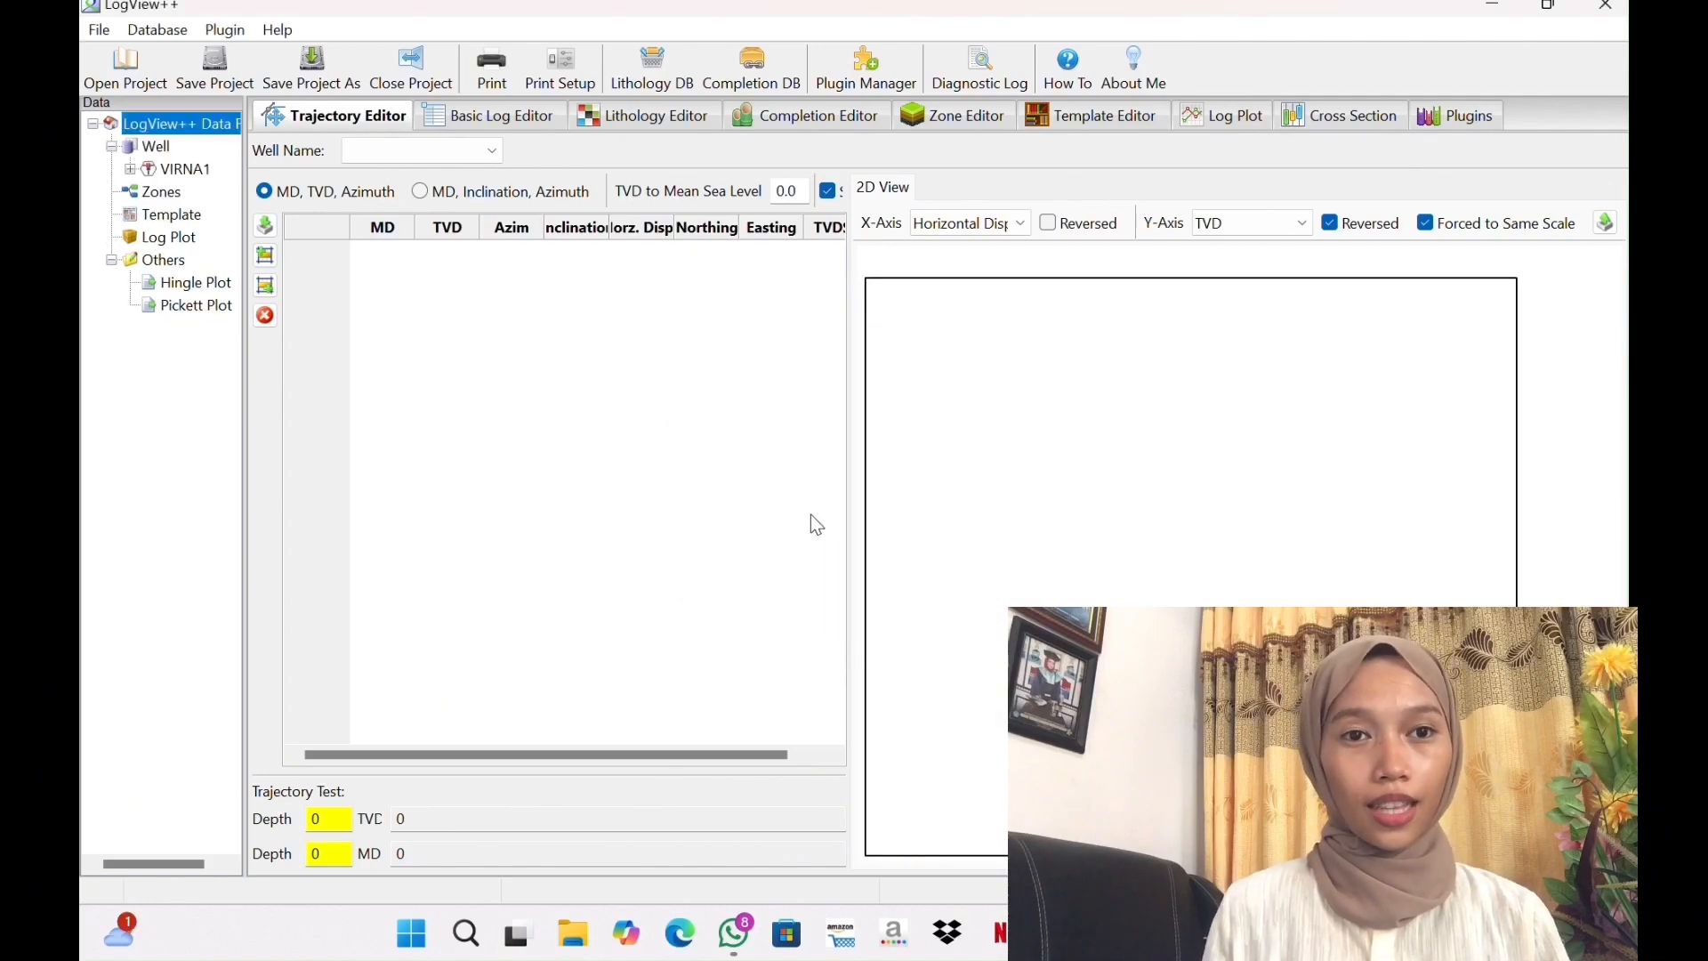
# Import SUMUR1.las under VIRNA1 as a well log named ODE1
pyautogui.click(130, 169)
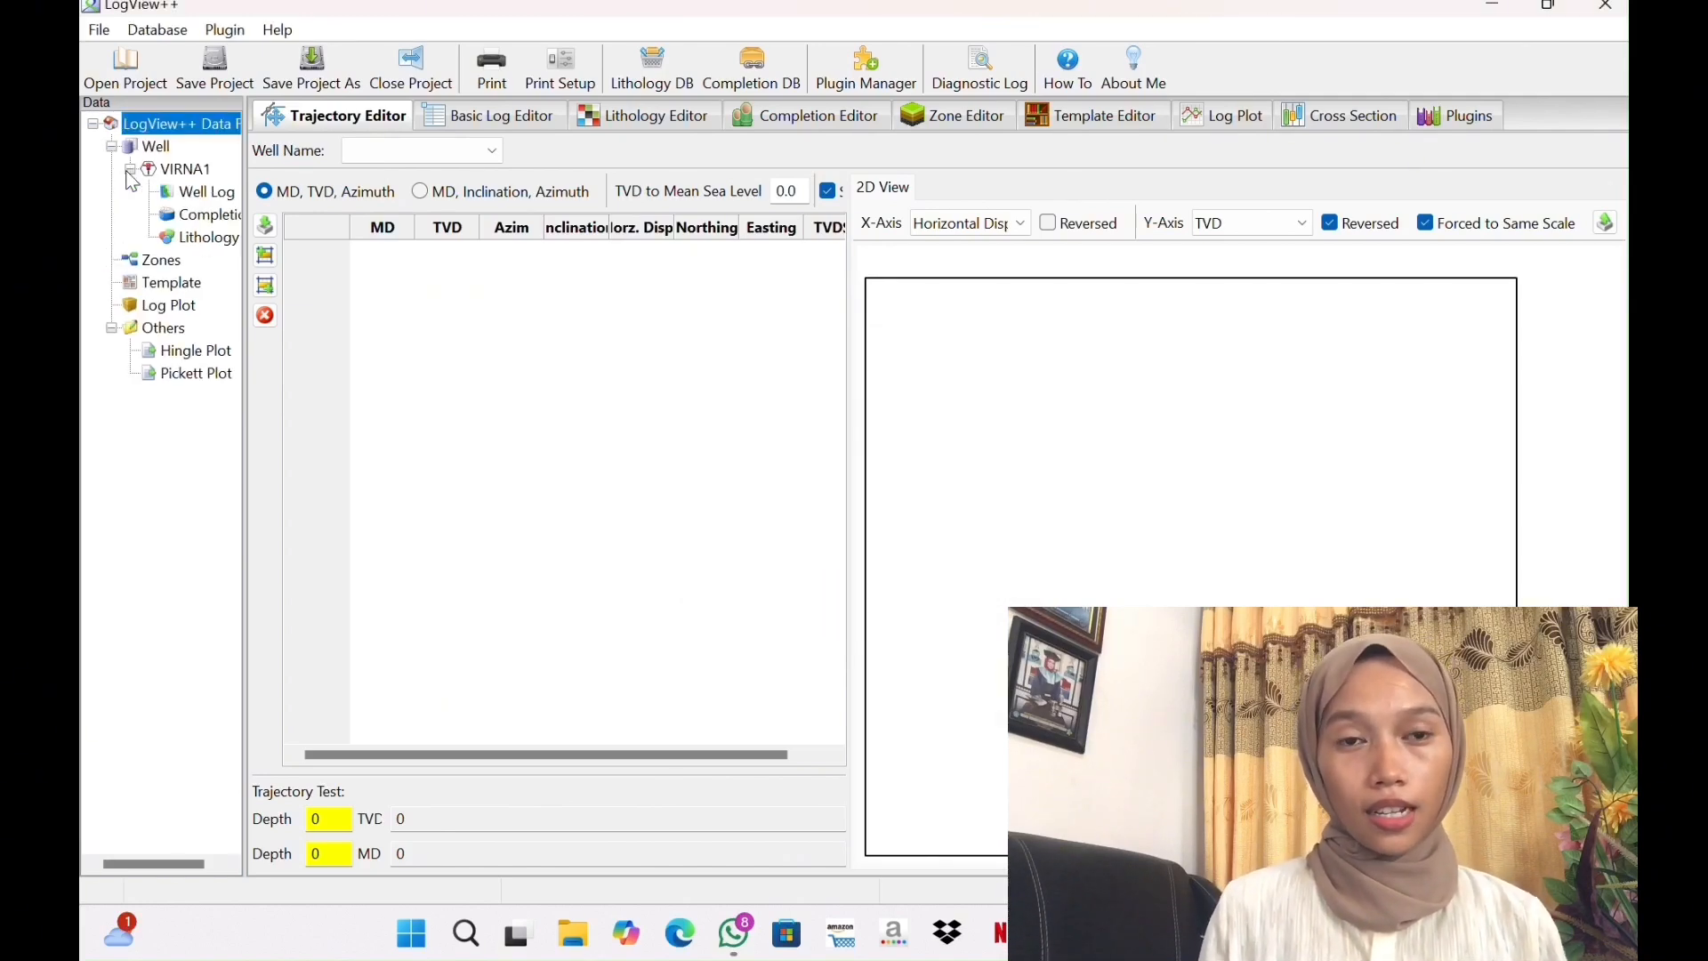
pyautogui.rightClick(206, 201)
pyautogui.click(258, 210)
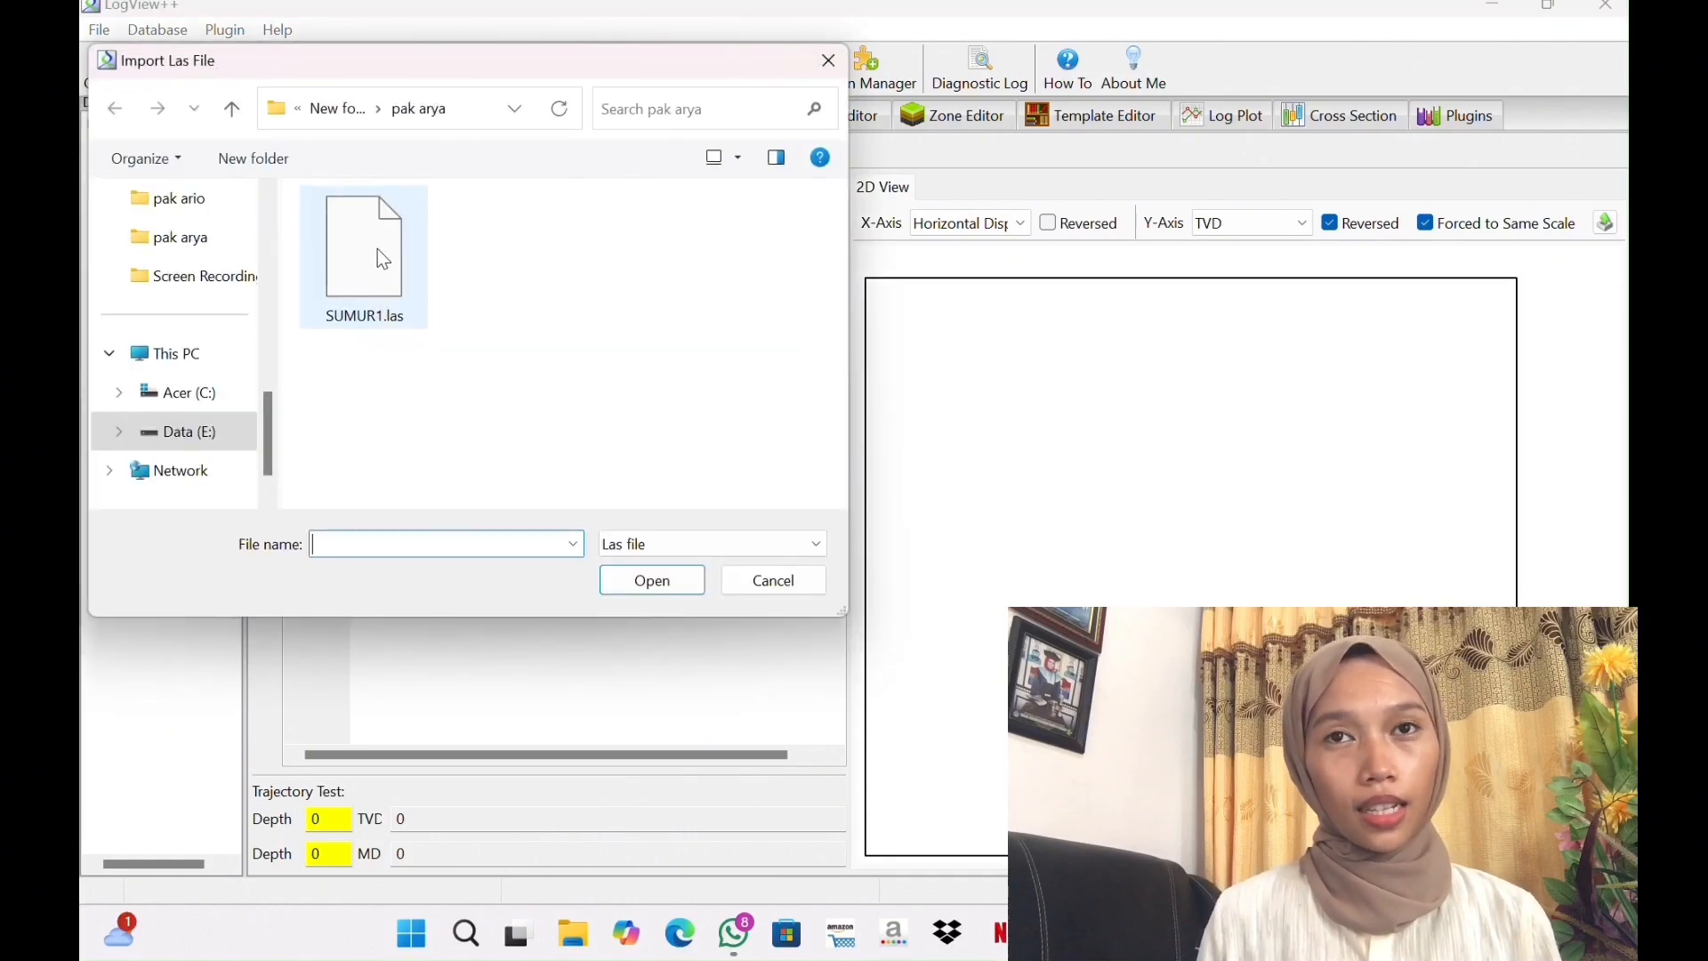
pyautogui.click(378, 249)
pyautogui.click(683, 590)
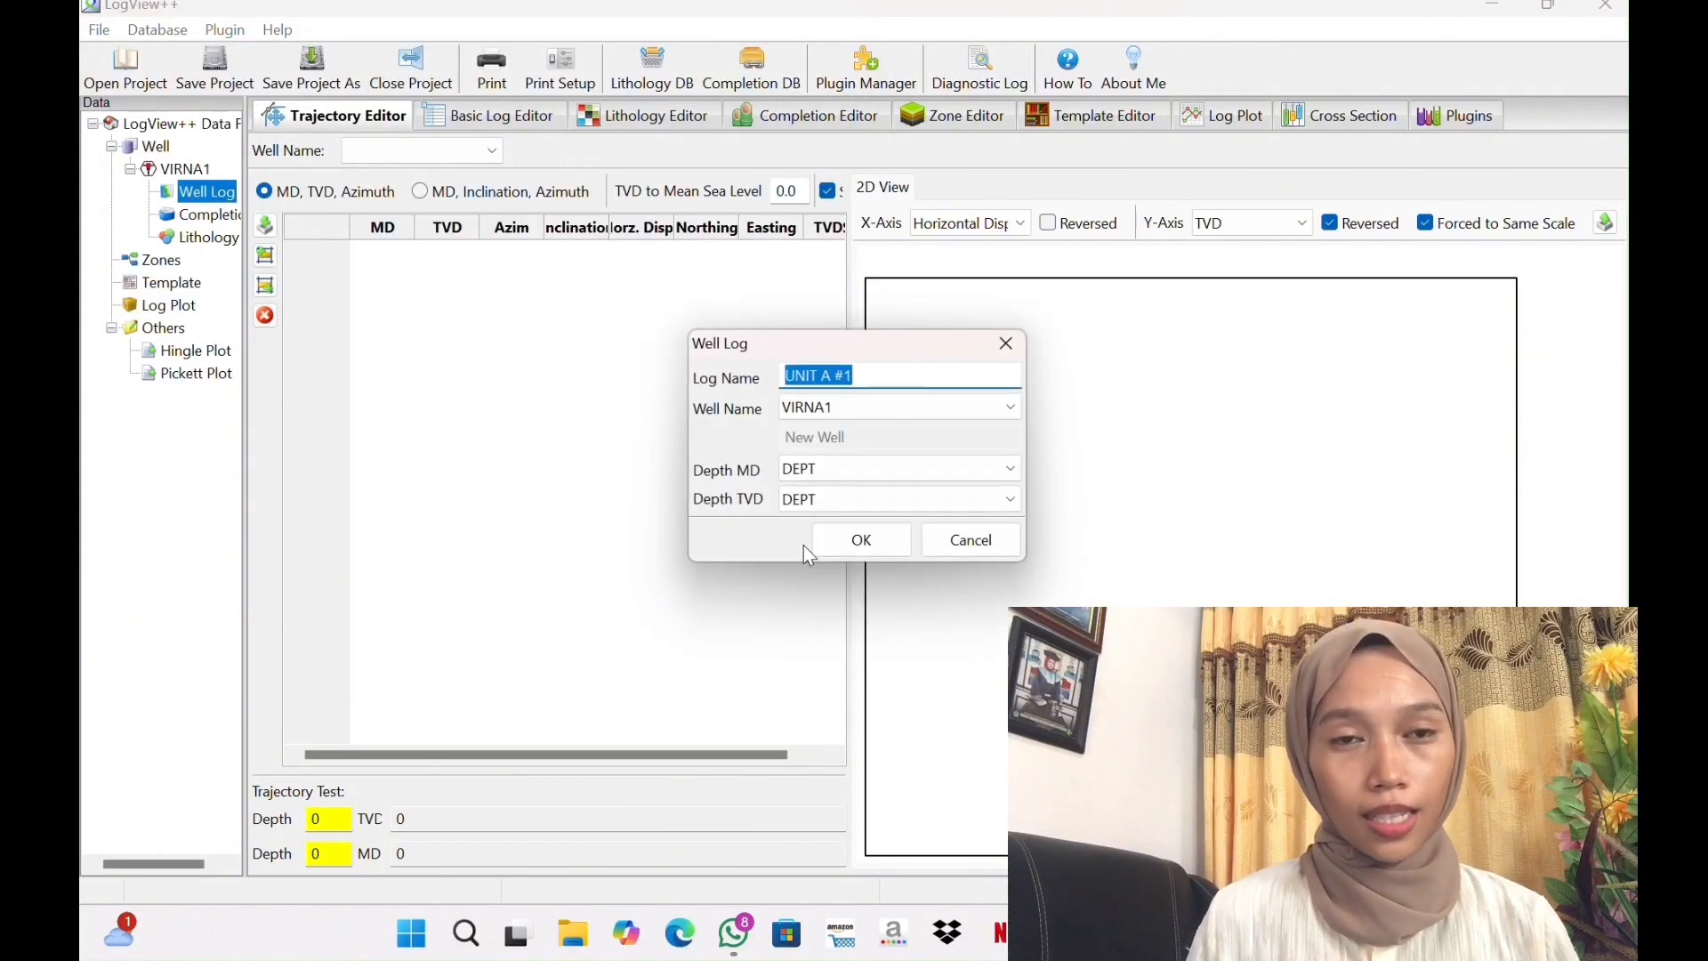
pyautogui.click(842, 376)
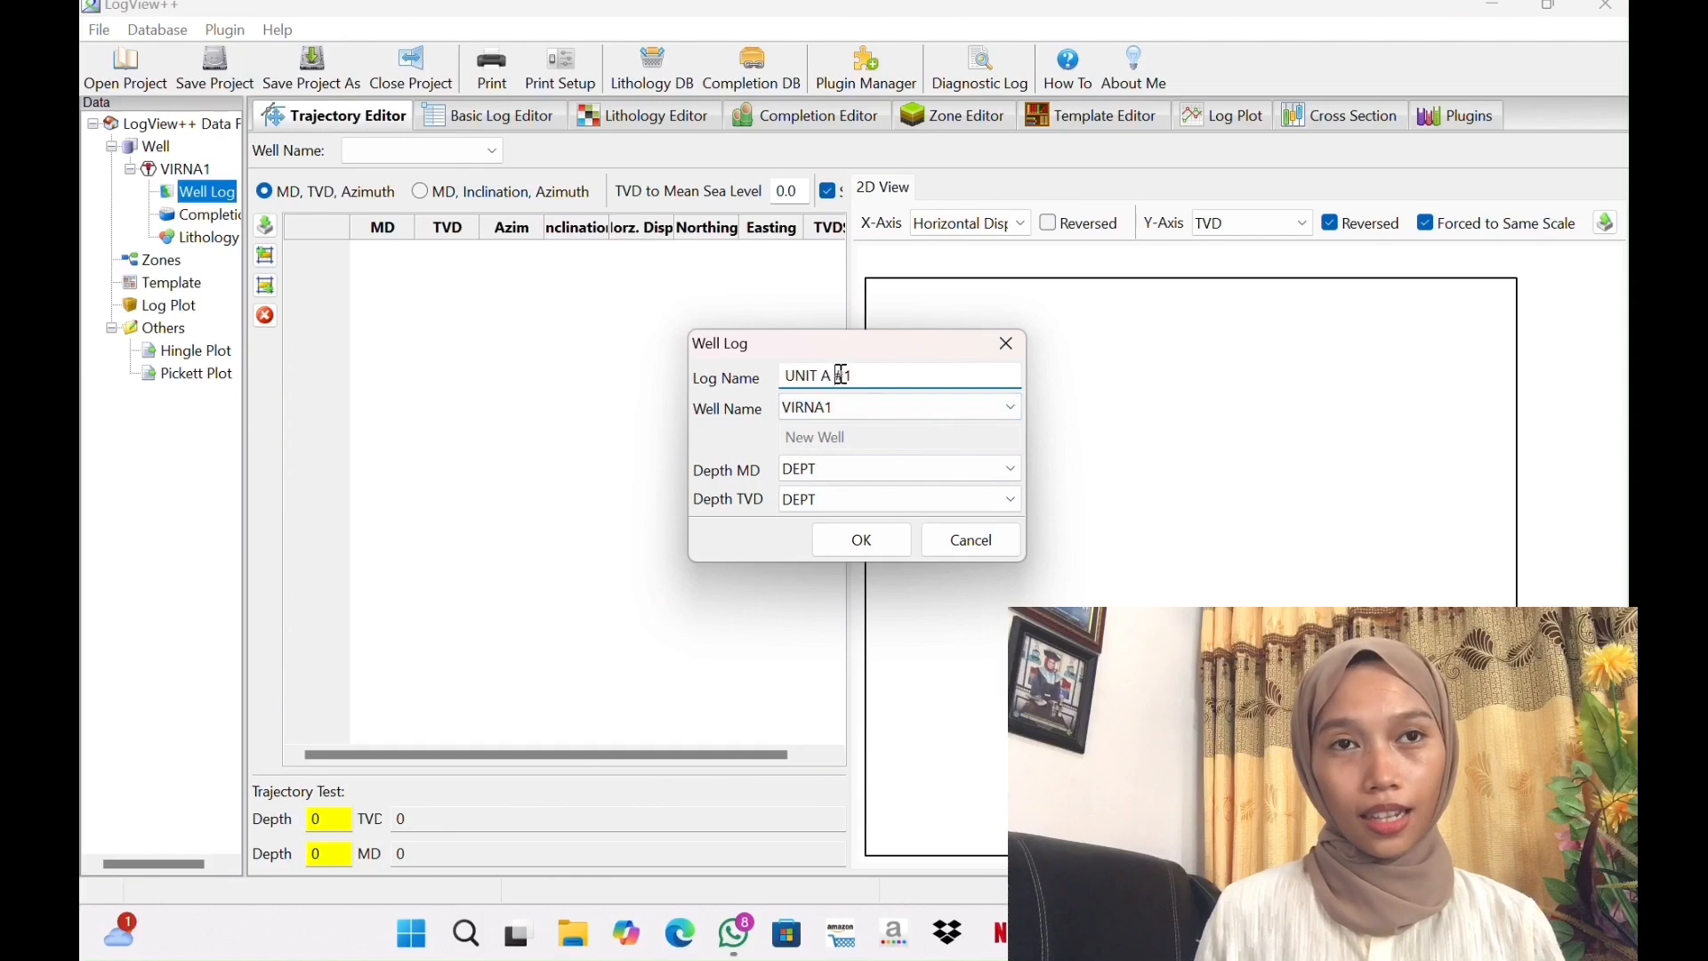
pyautogui.press('BackSpace')
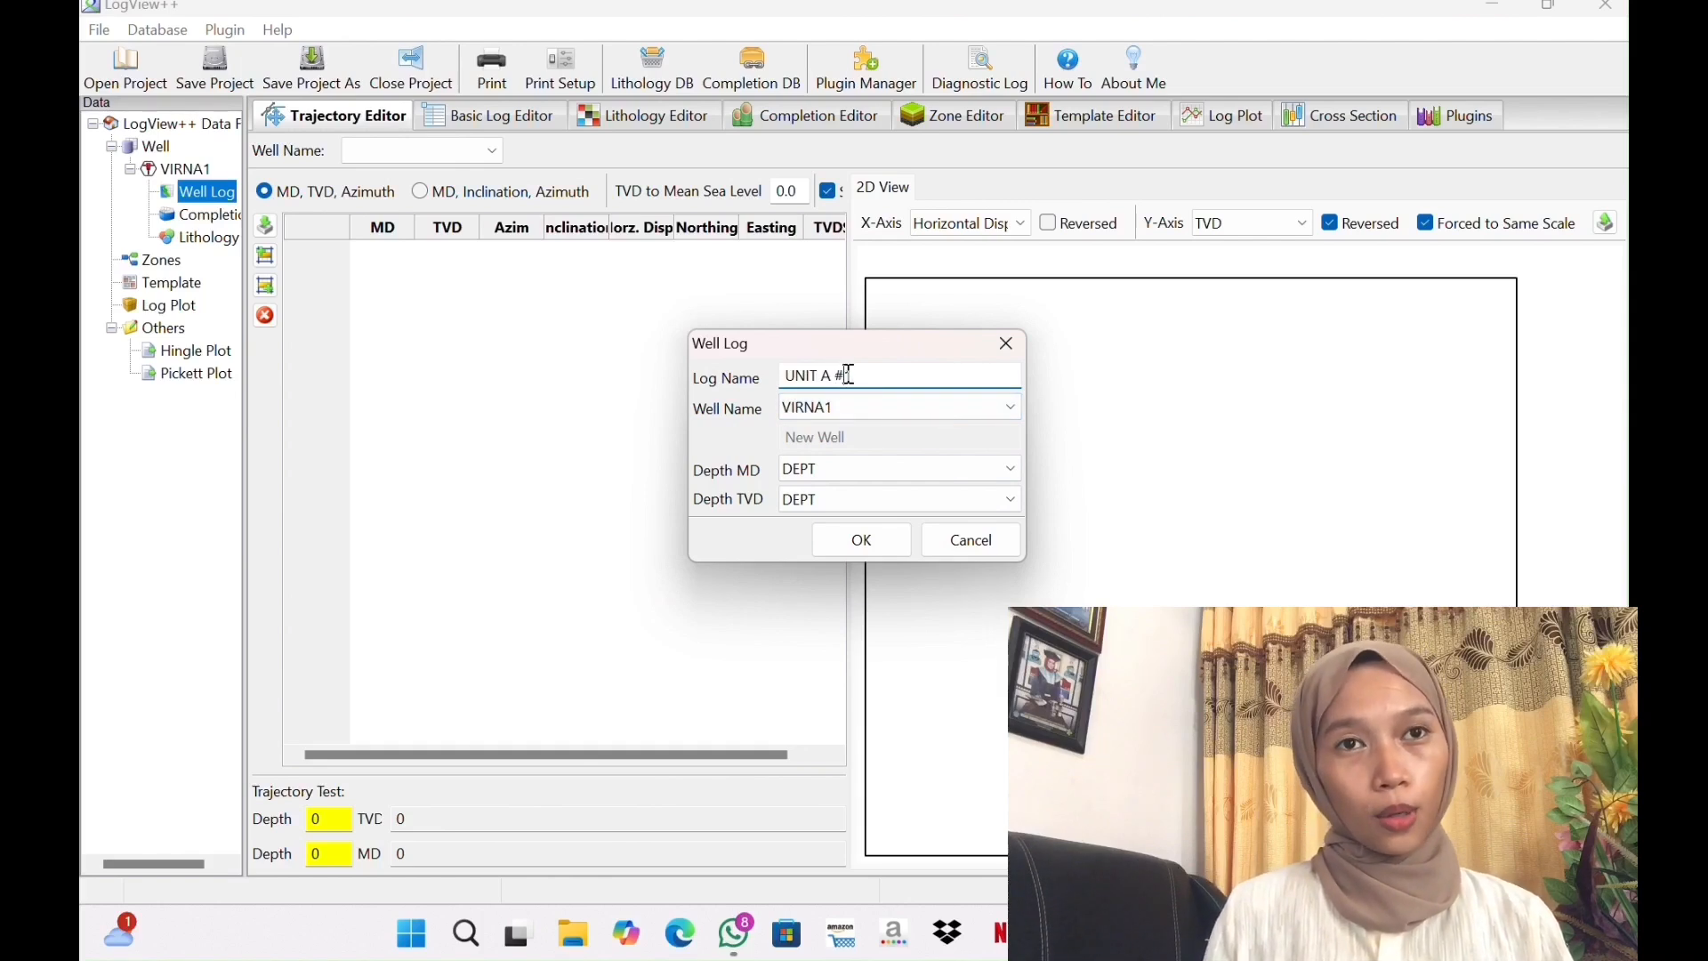
pyautogui.press('BackSpace')
pyautogui.press('BackSpace')
pyautogui.press('BackSpace')
pyautogui.press('BackSpace')
pyautogui.press('BackSpace')
pyautogui.press('BackSpace')
pyautogui.press('BackSpace')
pyautogui.press('BackSpace')
pyautogui.write('1')
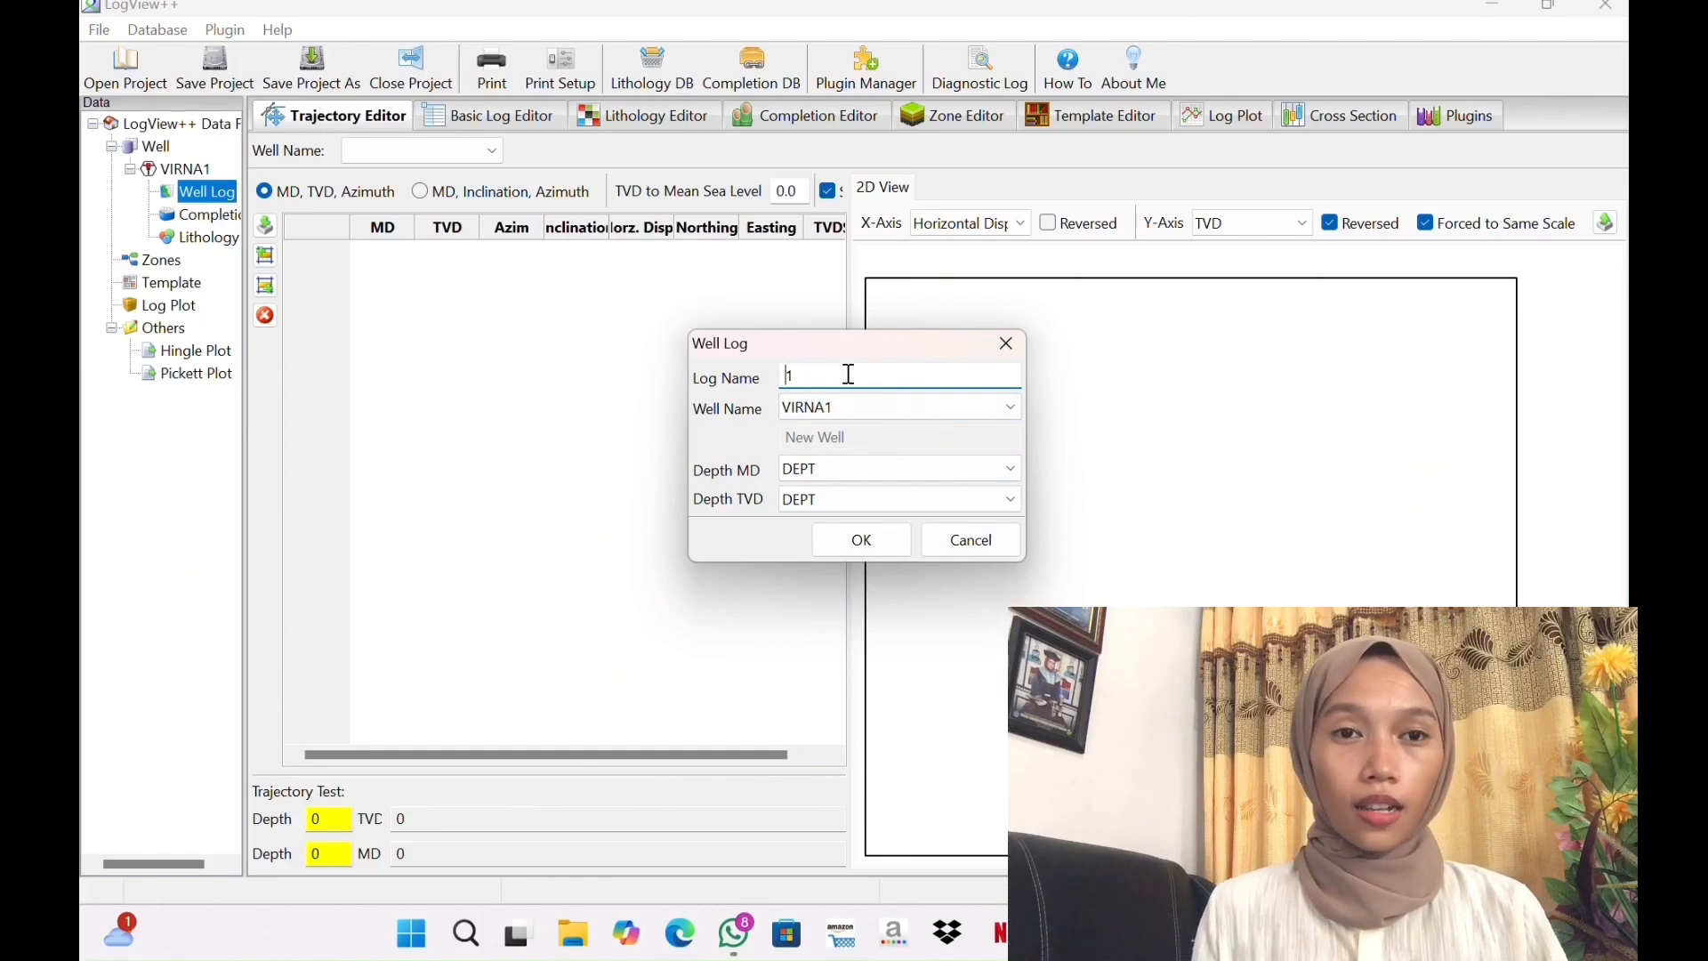
pyautogui.write('ODE')
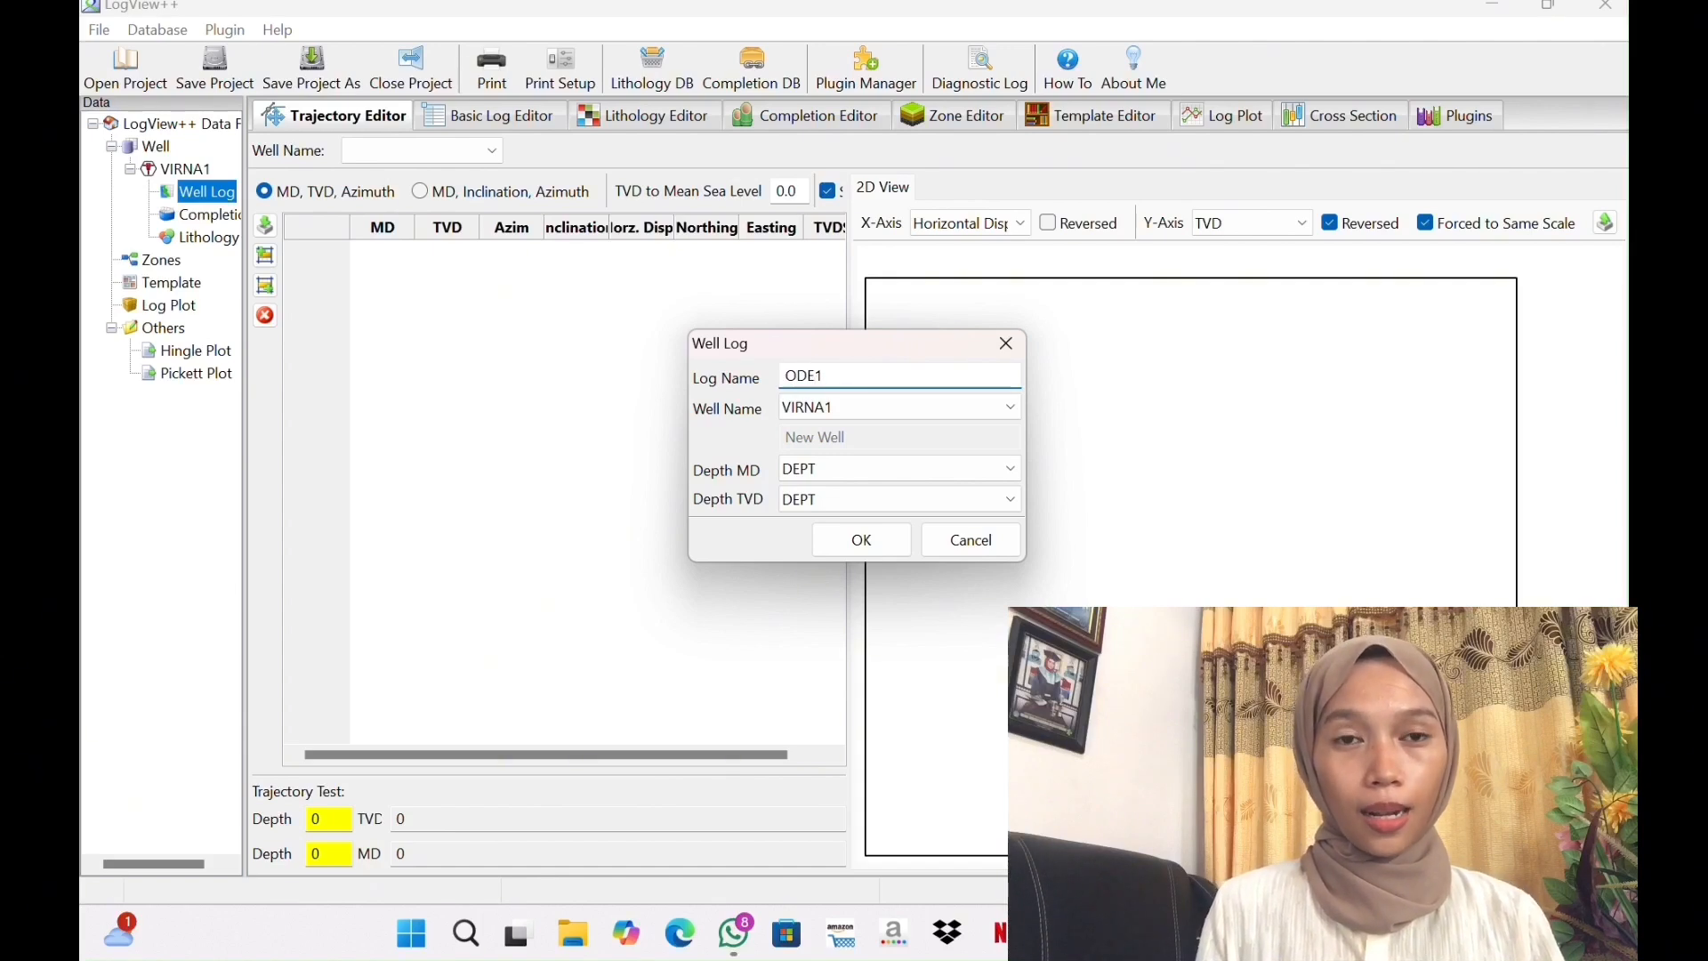
pyautogui.click(862, 540)
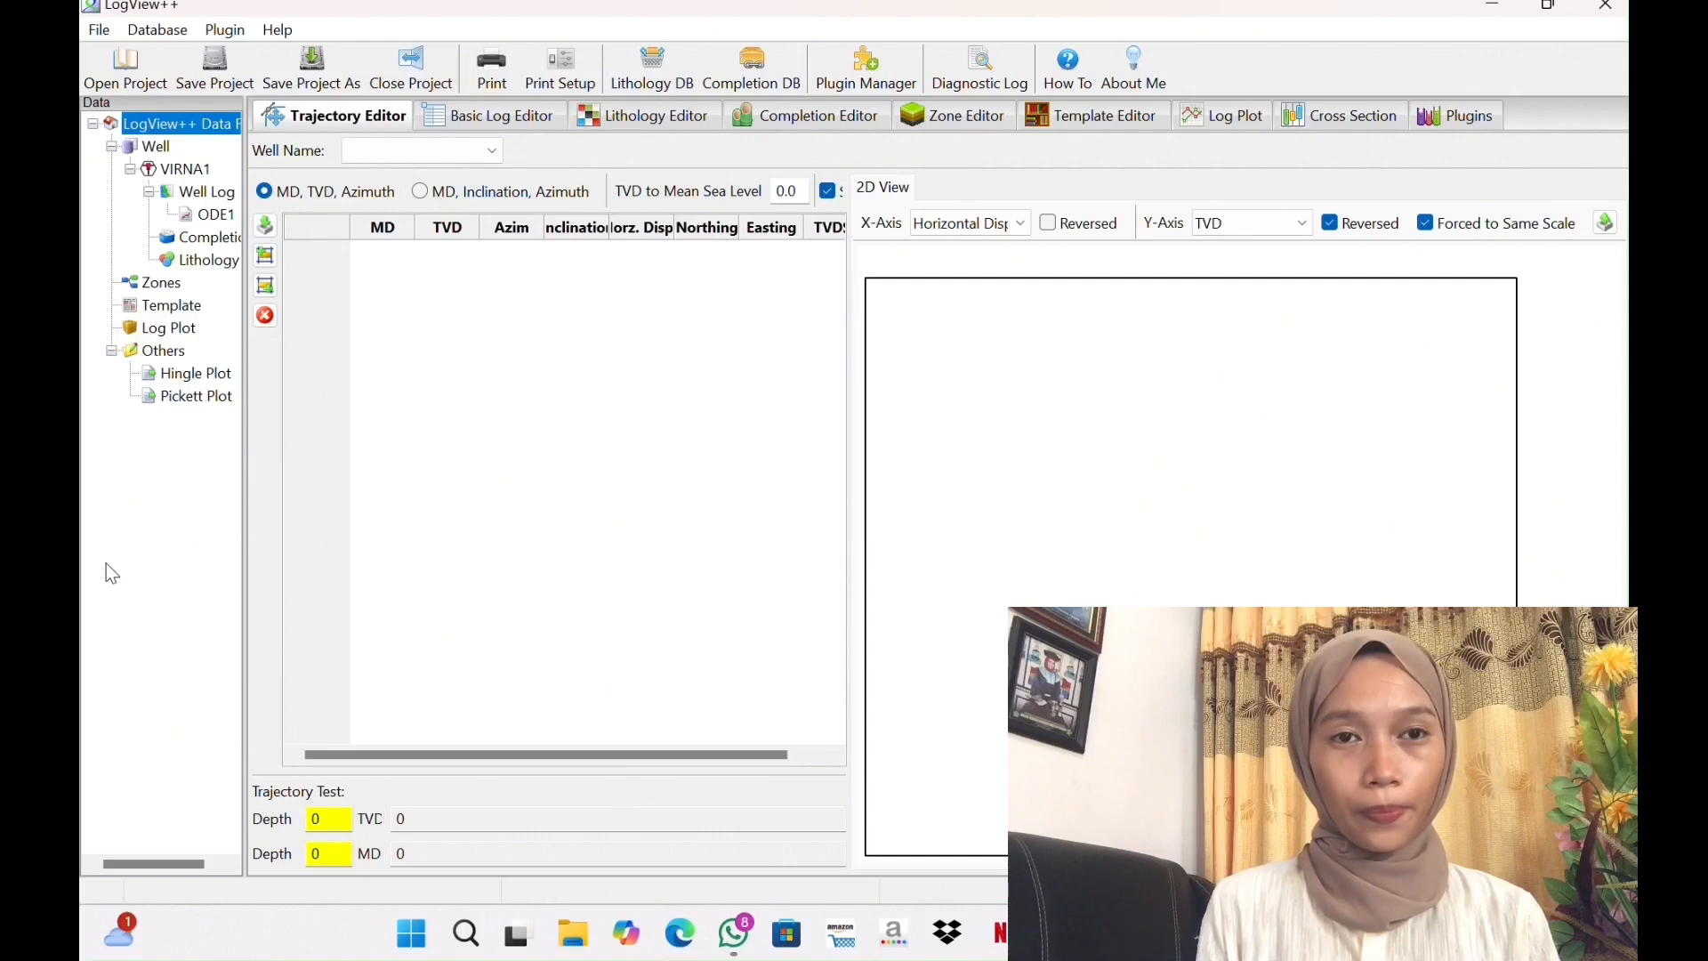
# Save the project with Save Project As under the file name VIRNA_ODE_TPM_A
pyautogui.click(100, 32)
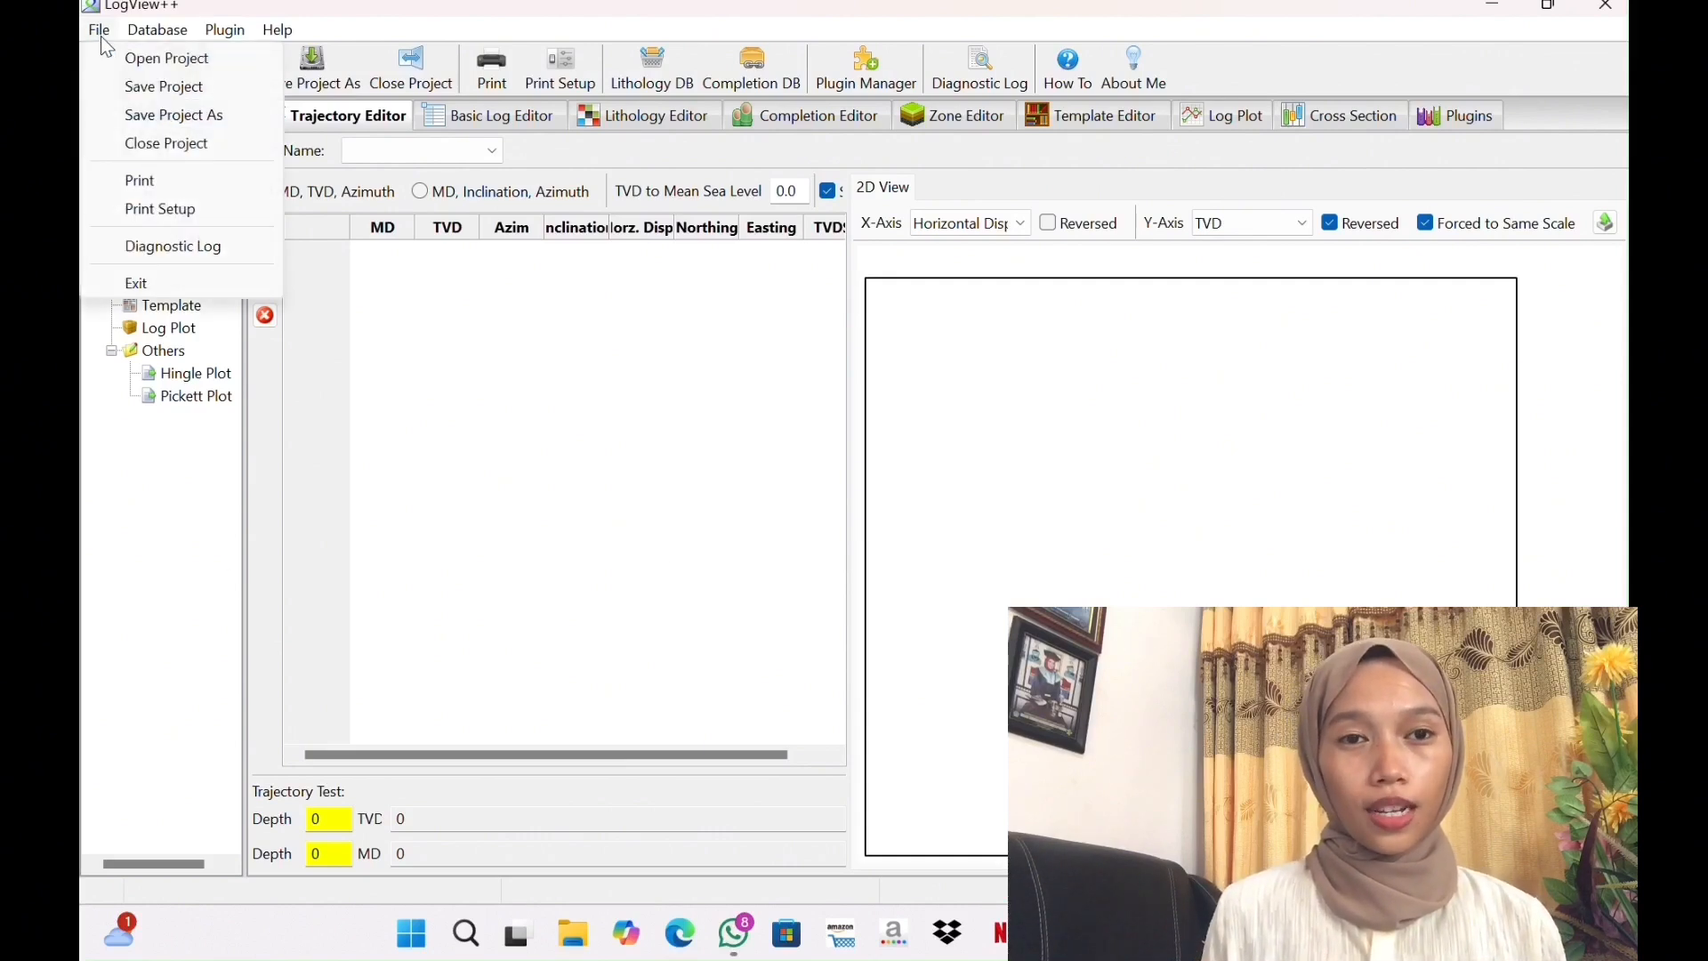
pyautogui.click(167, 118)
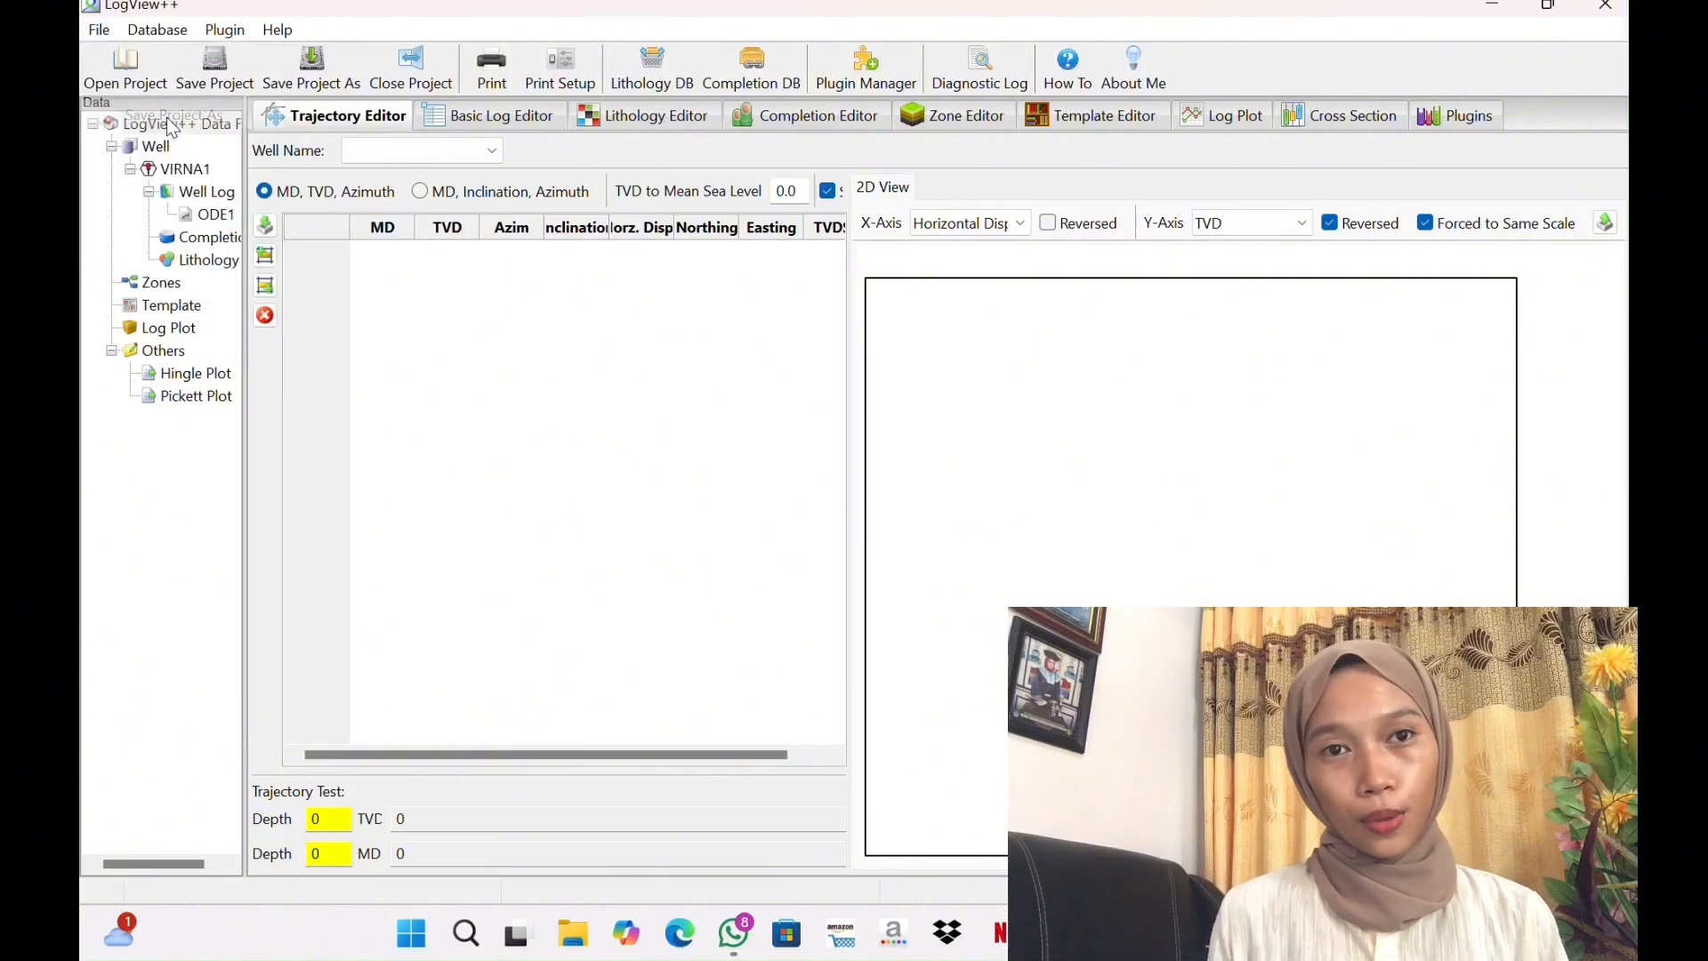
pyautogui.write('Vl')
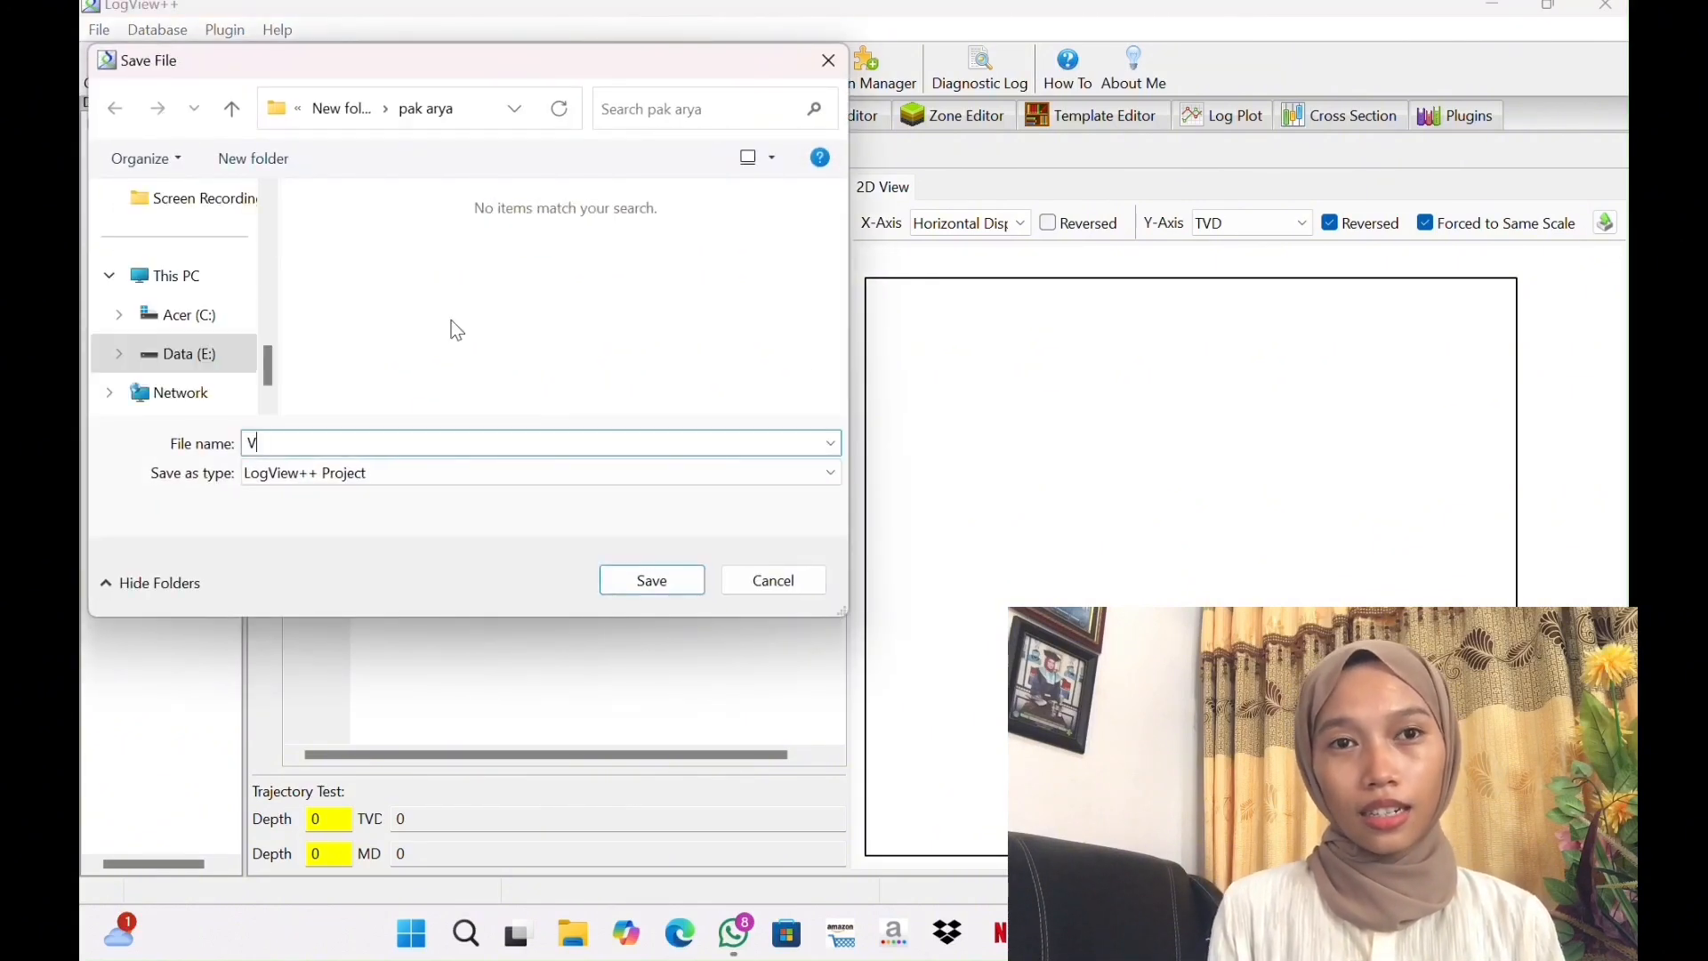
pyautogui.write('RNA_ODE')
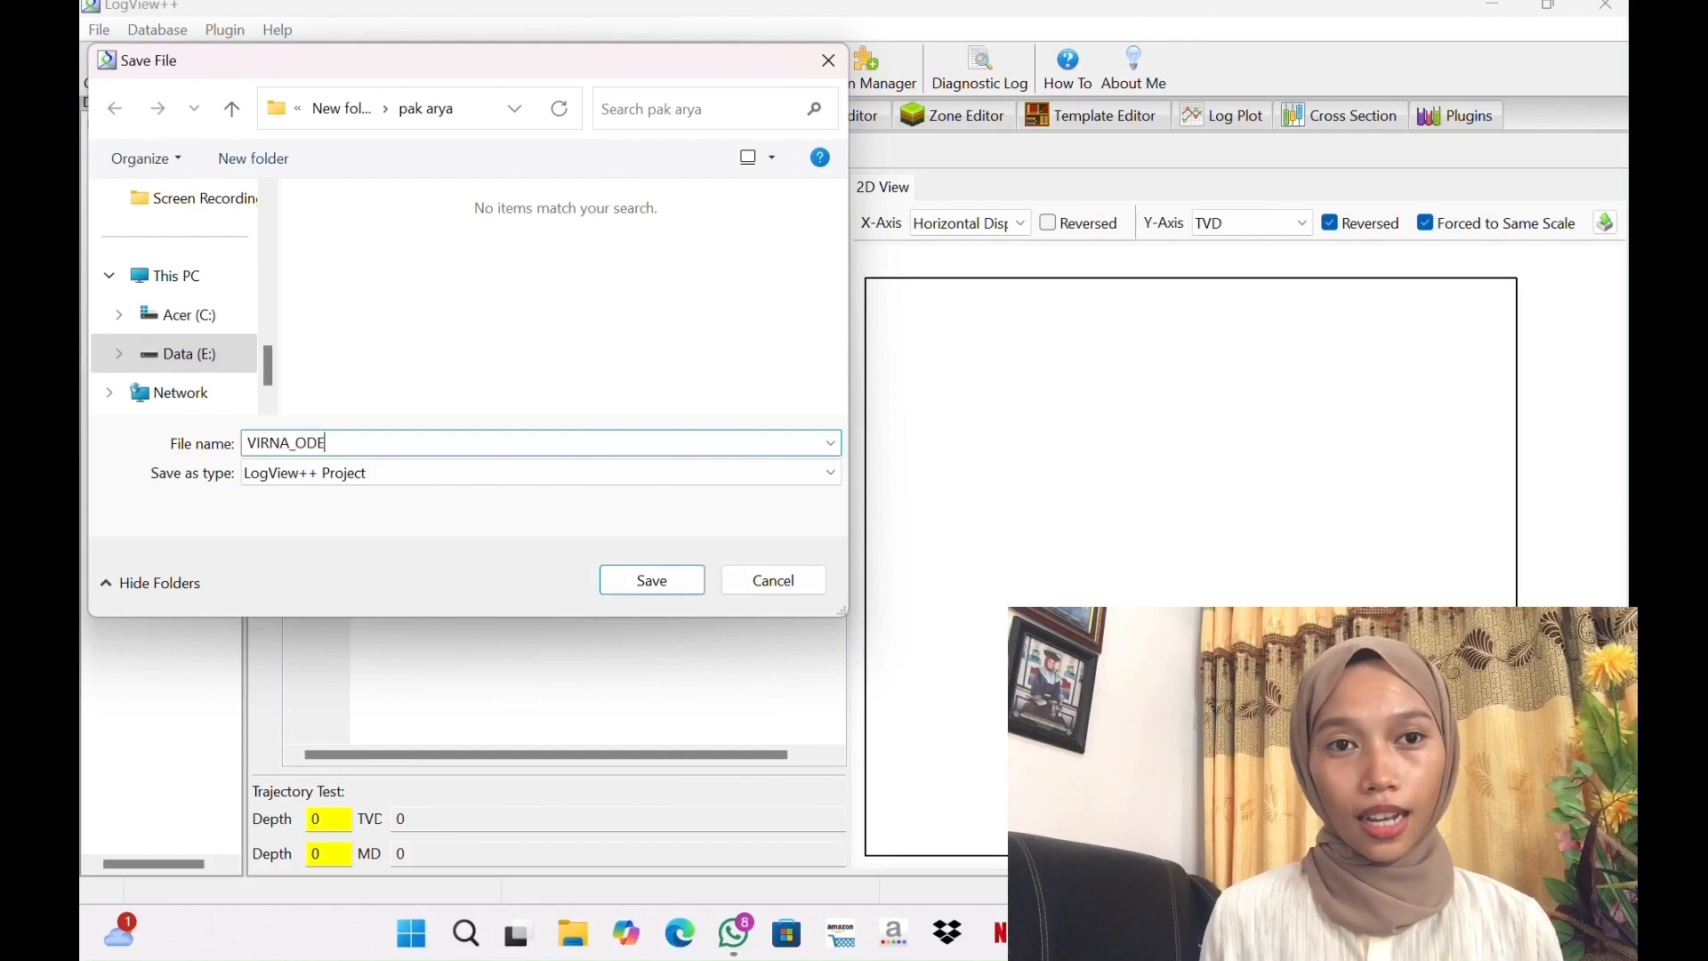
pyautogui.write('_')
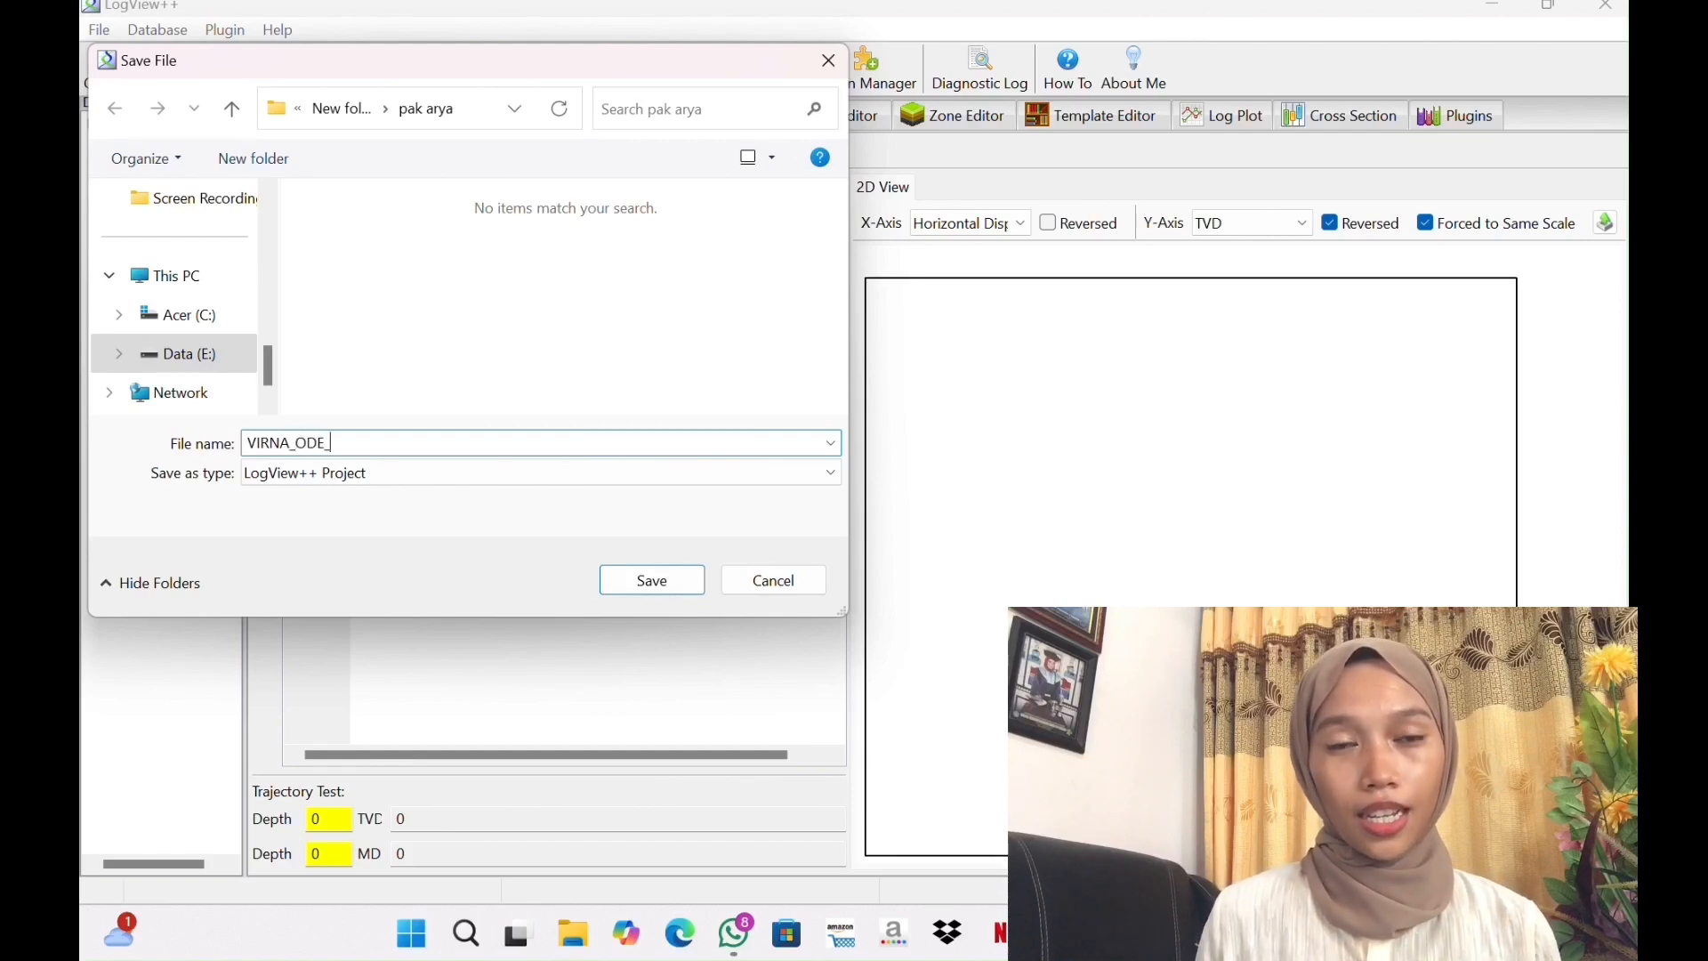
pyautogui.write('TPM')
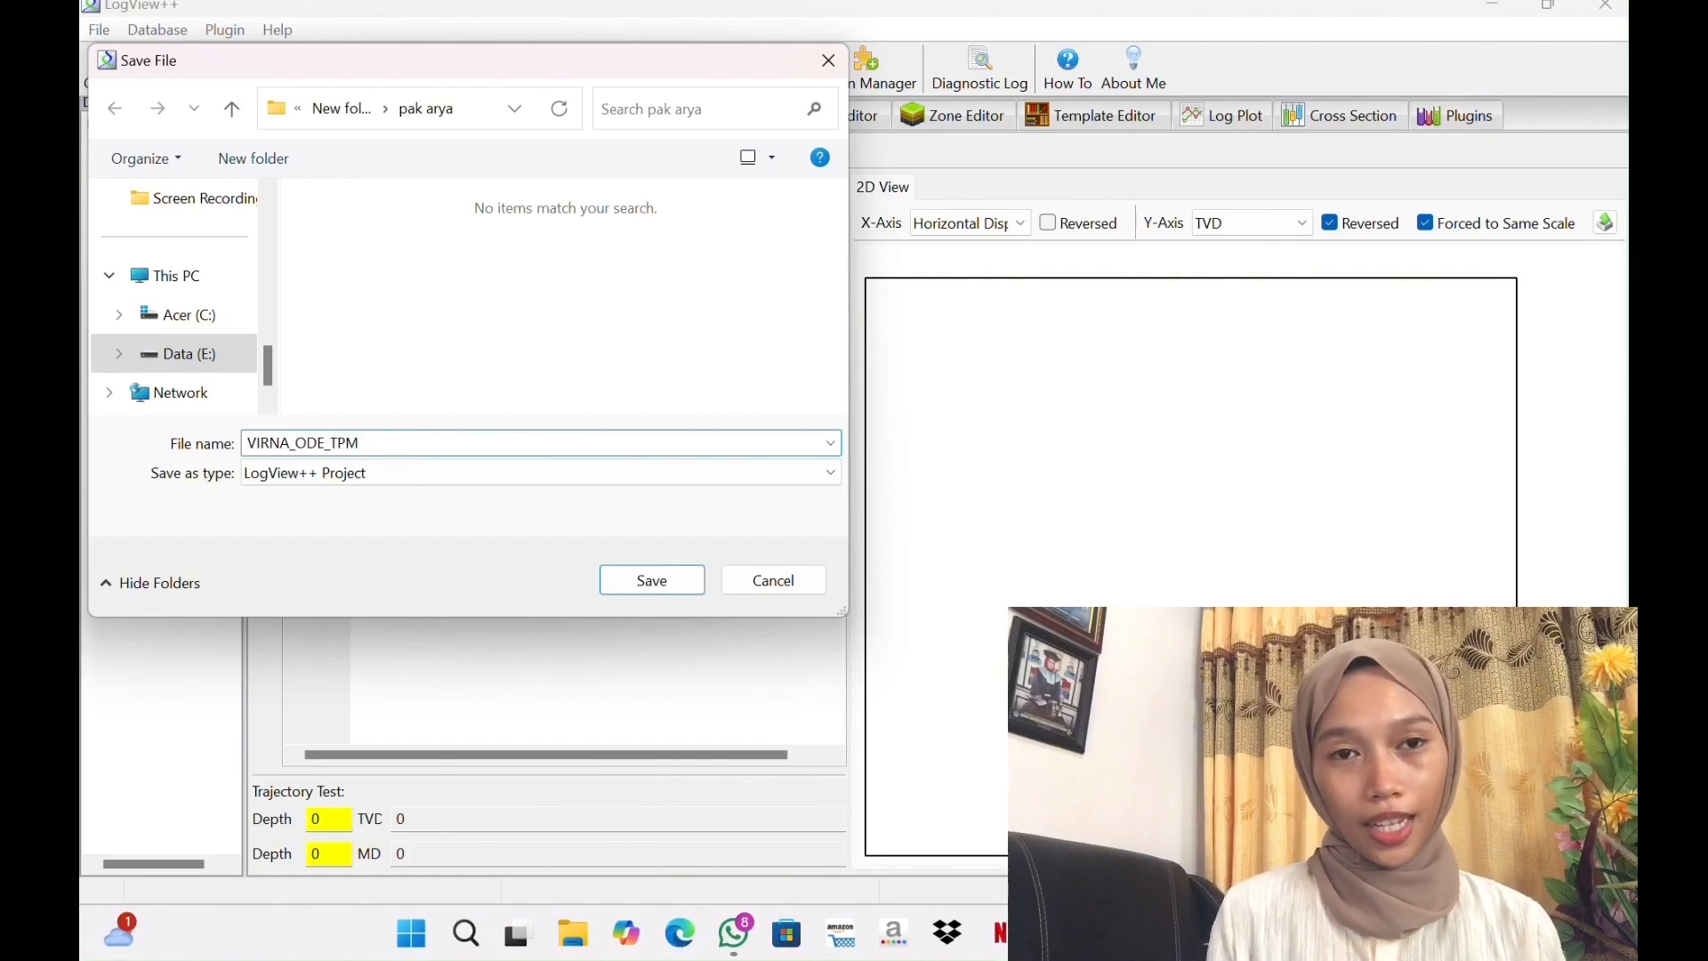
pyautogui.write('_A')
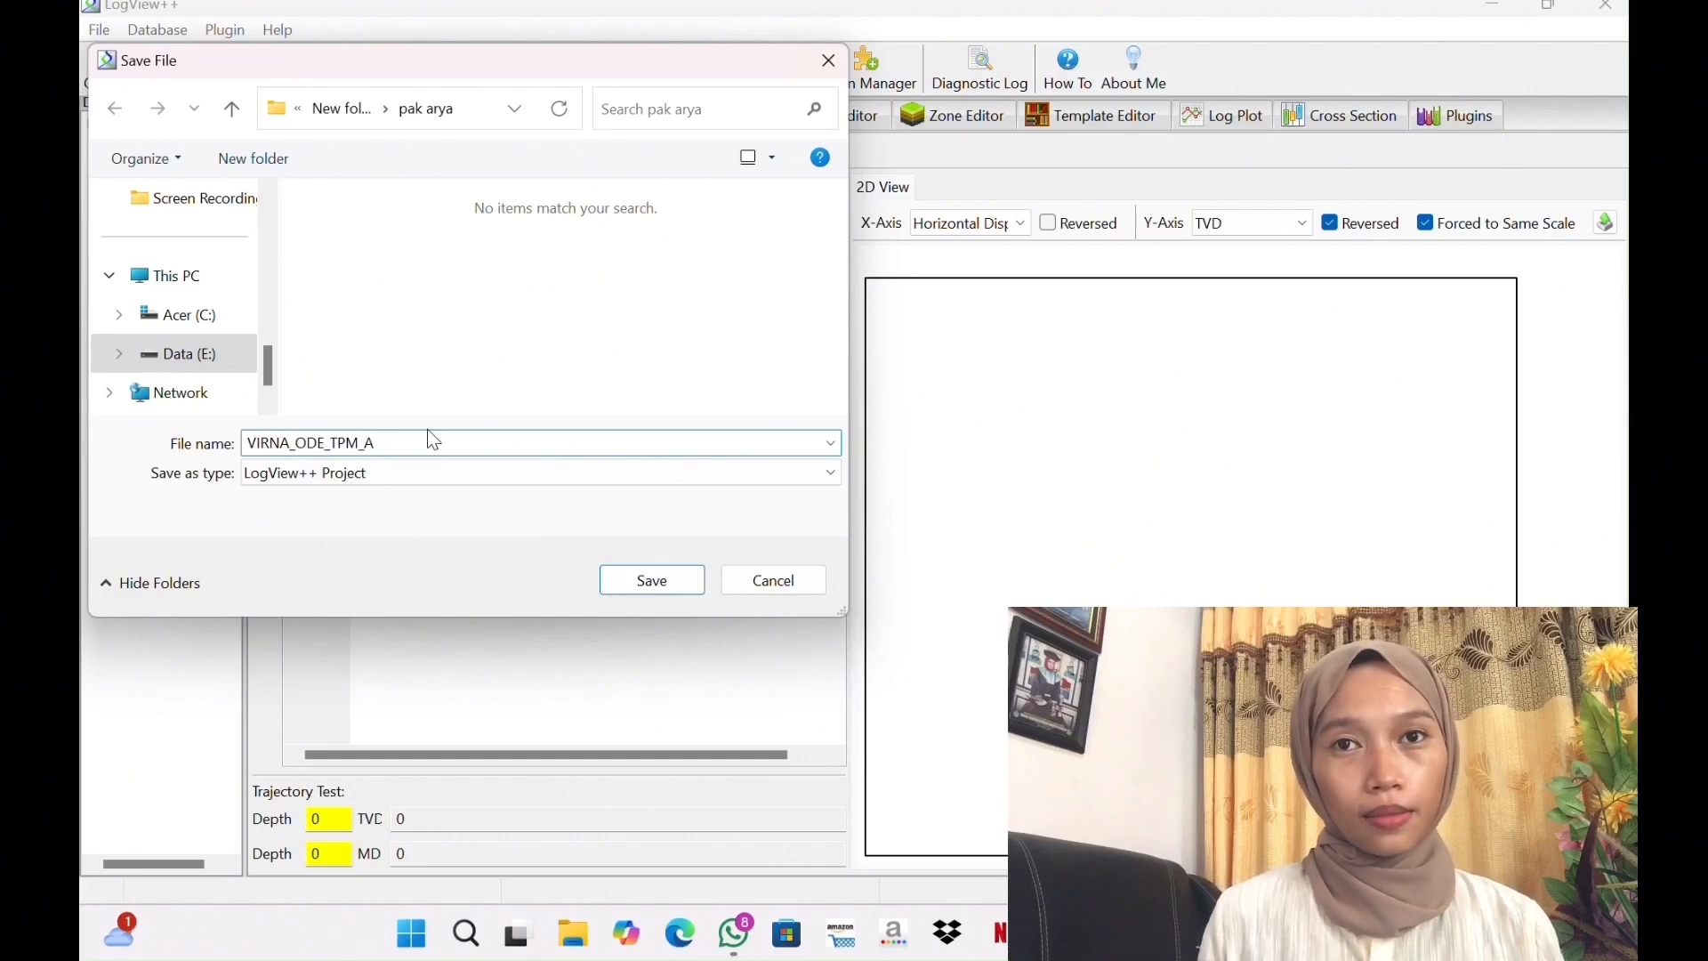
pyautogui.click(654, 583)
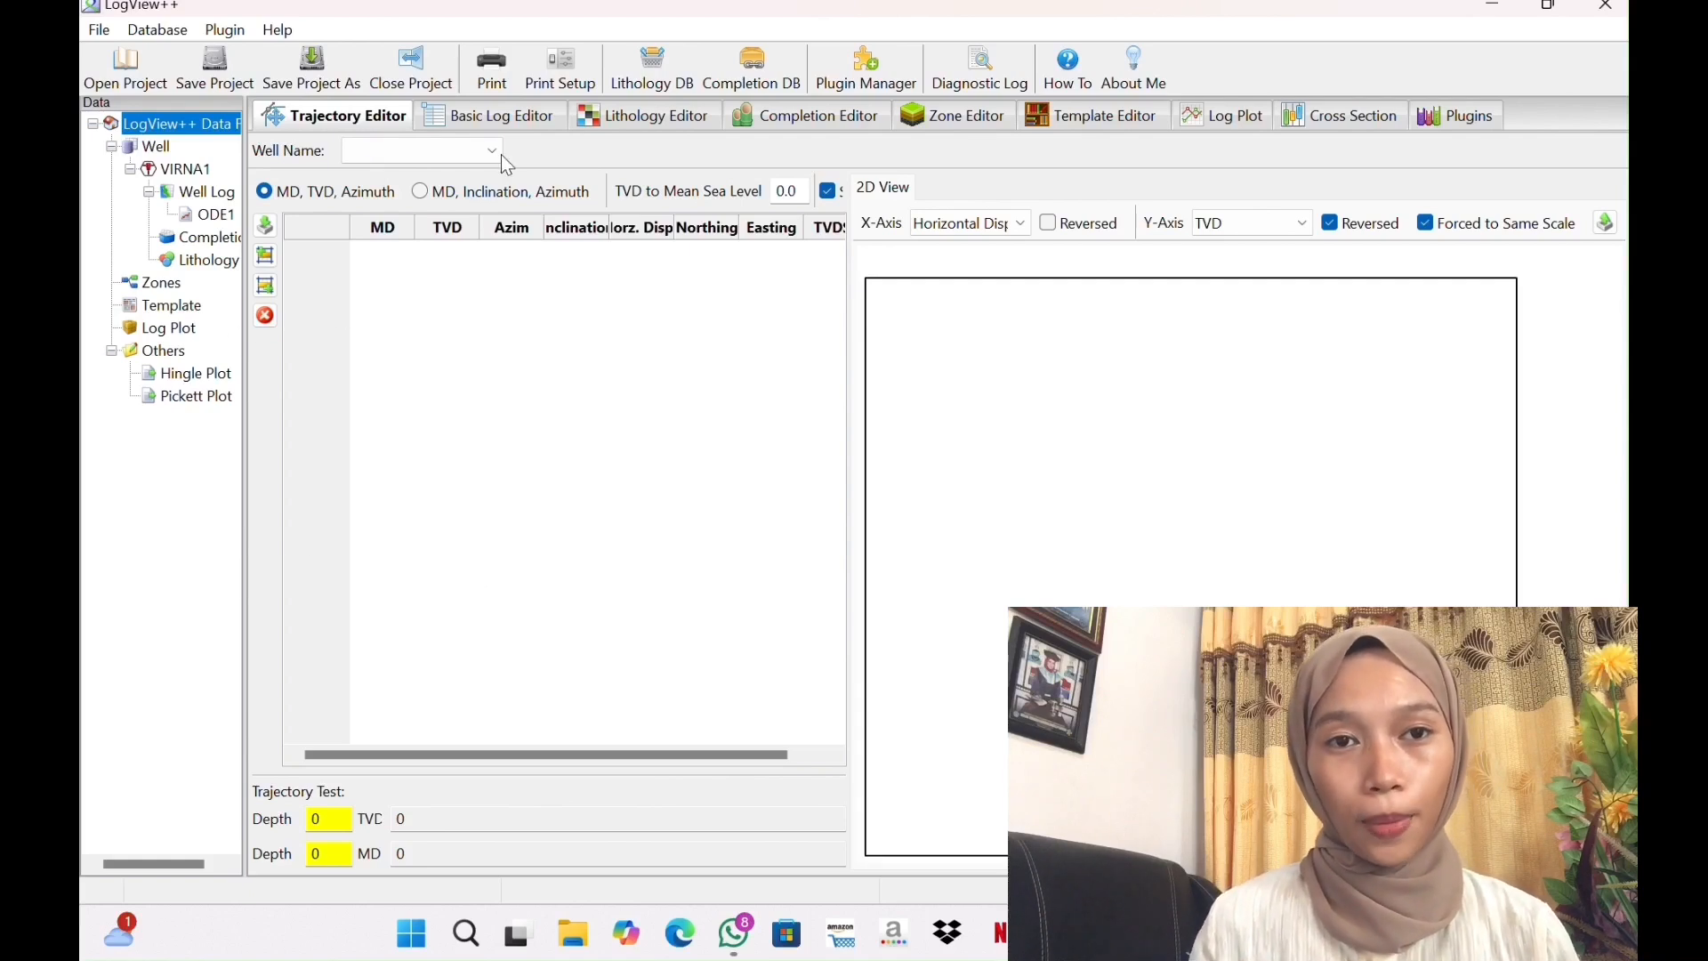
pyautogui.click(527, 116)
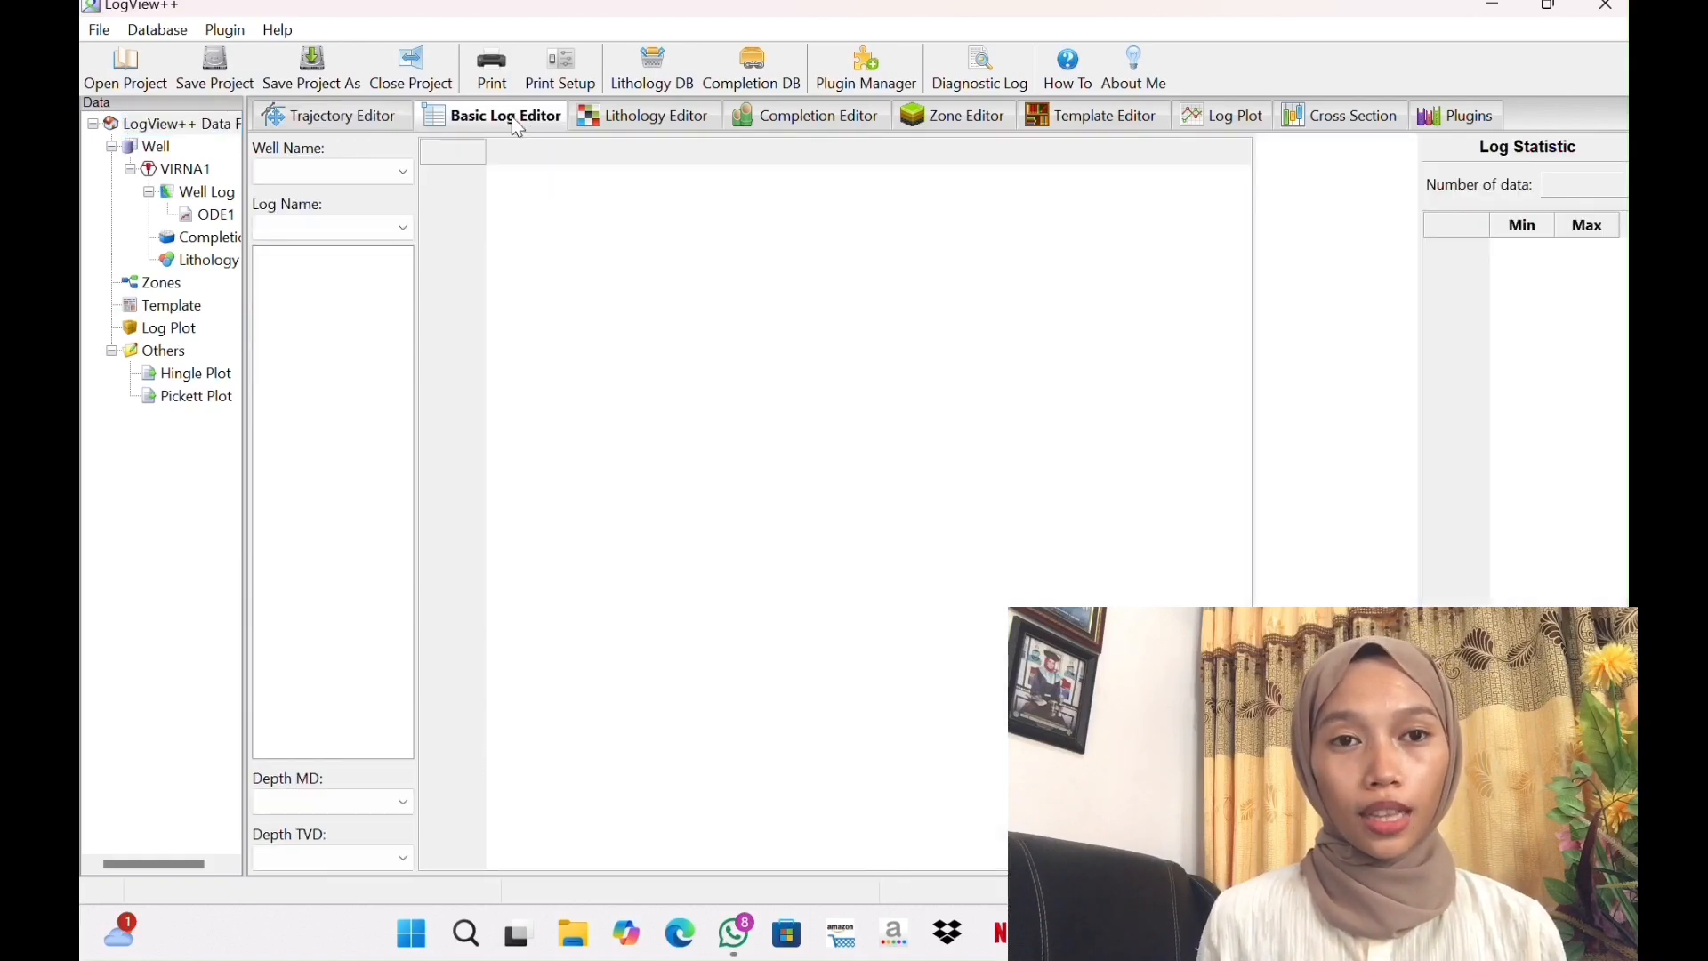
pyautogui.click(390, 176)
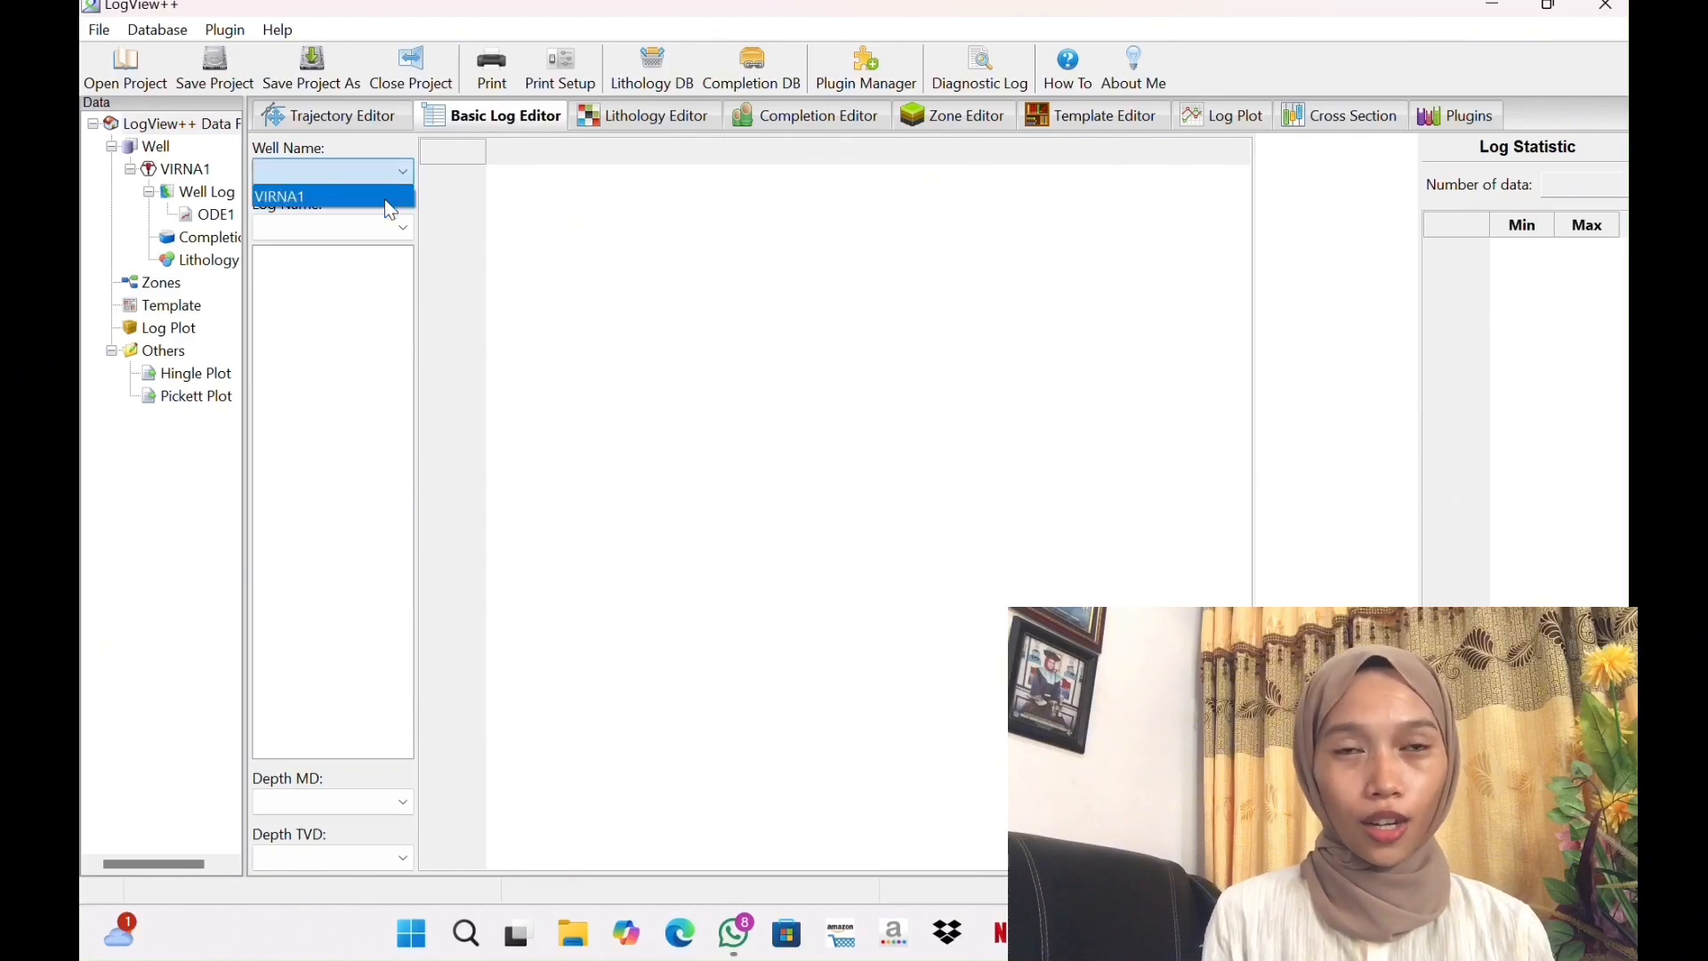
pyautogui.click(389, 200)
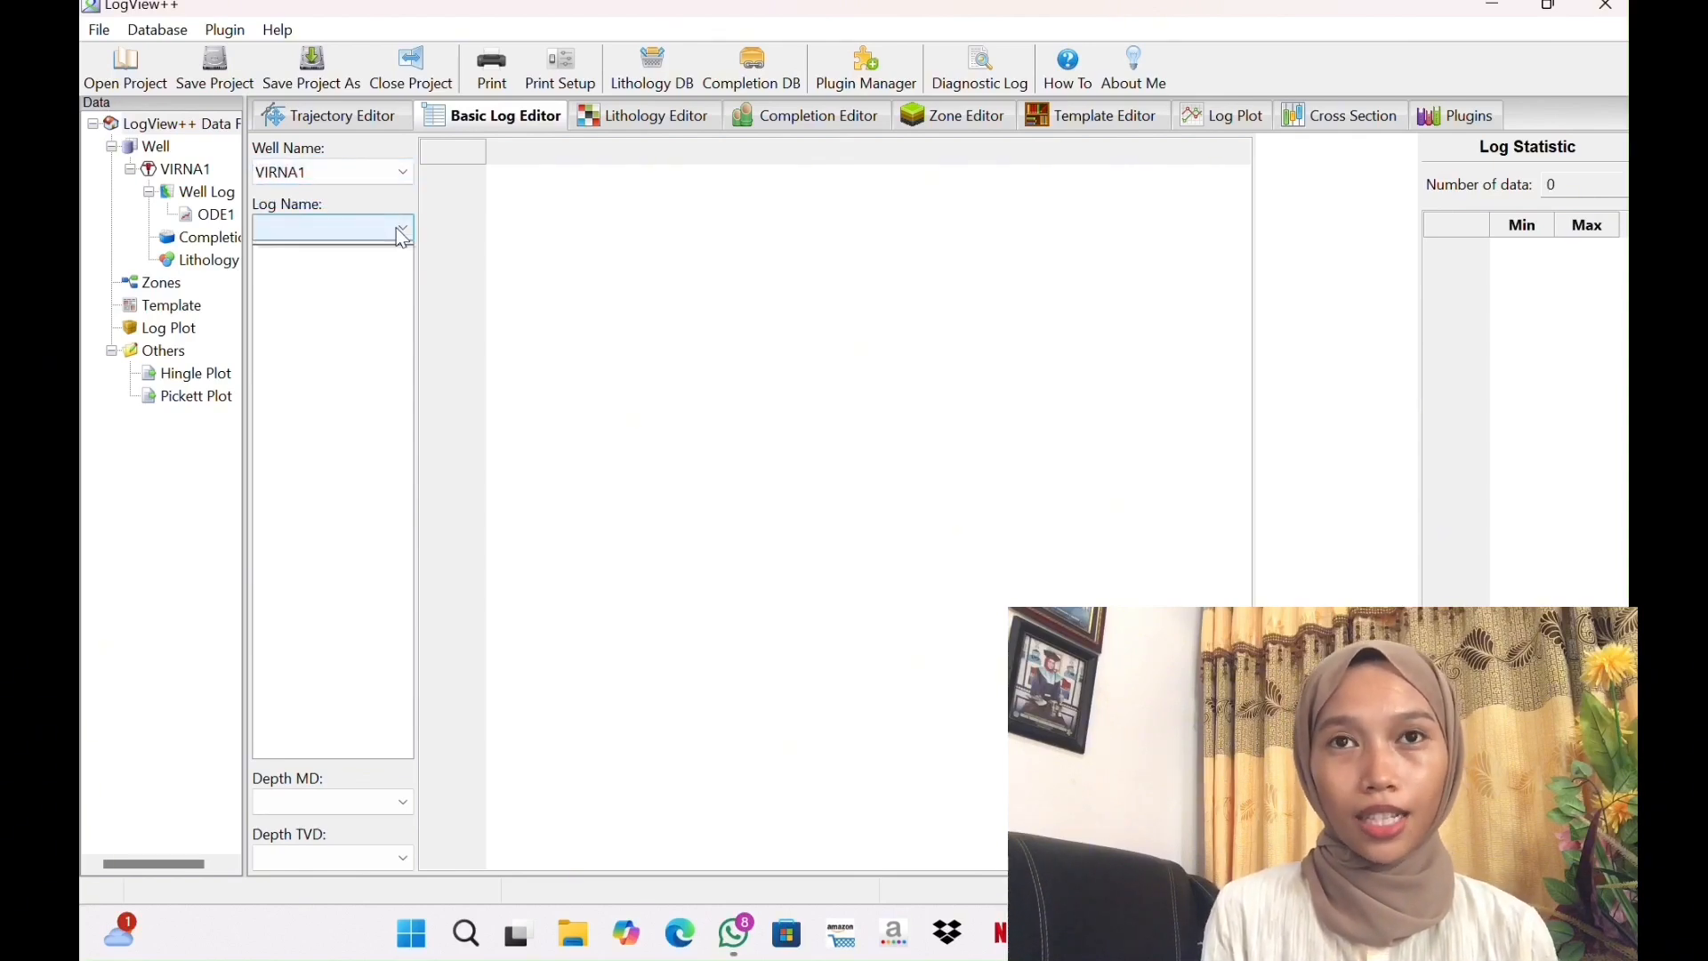
pyautogui.click(401, 233)
pyautogui.click(389, 250)
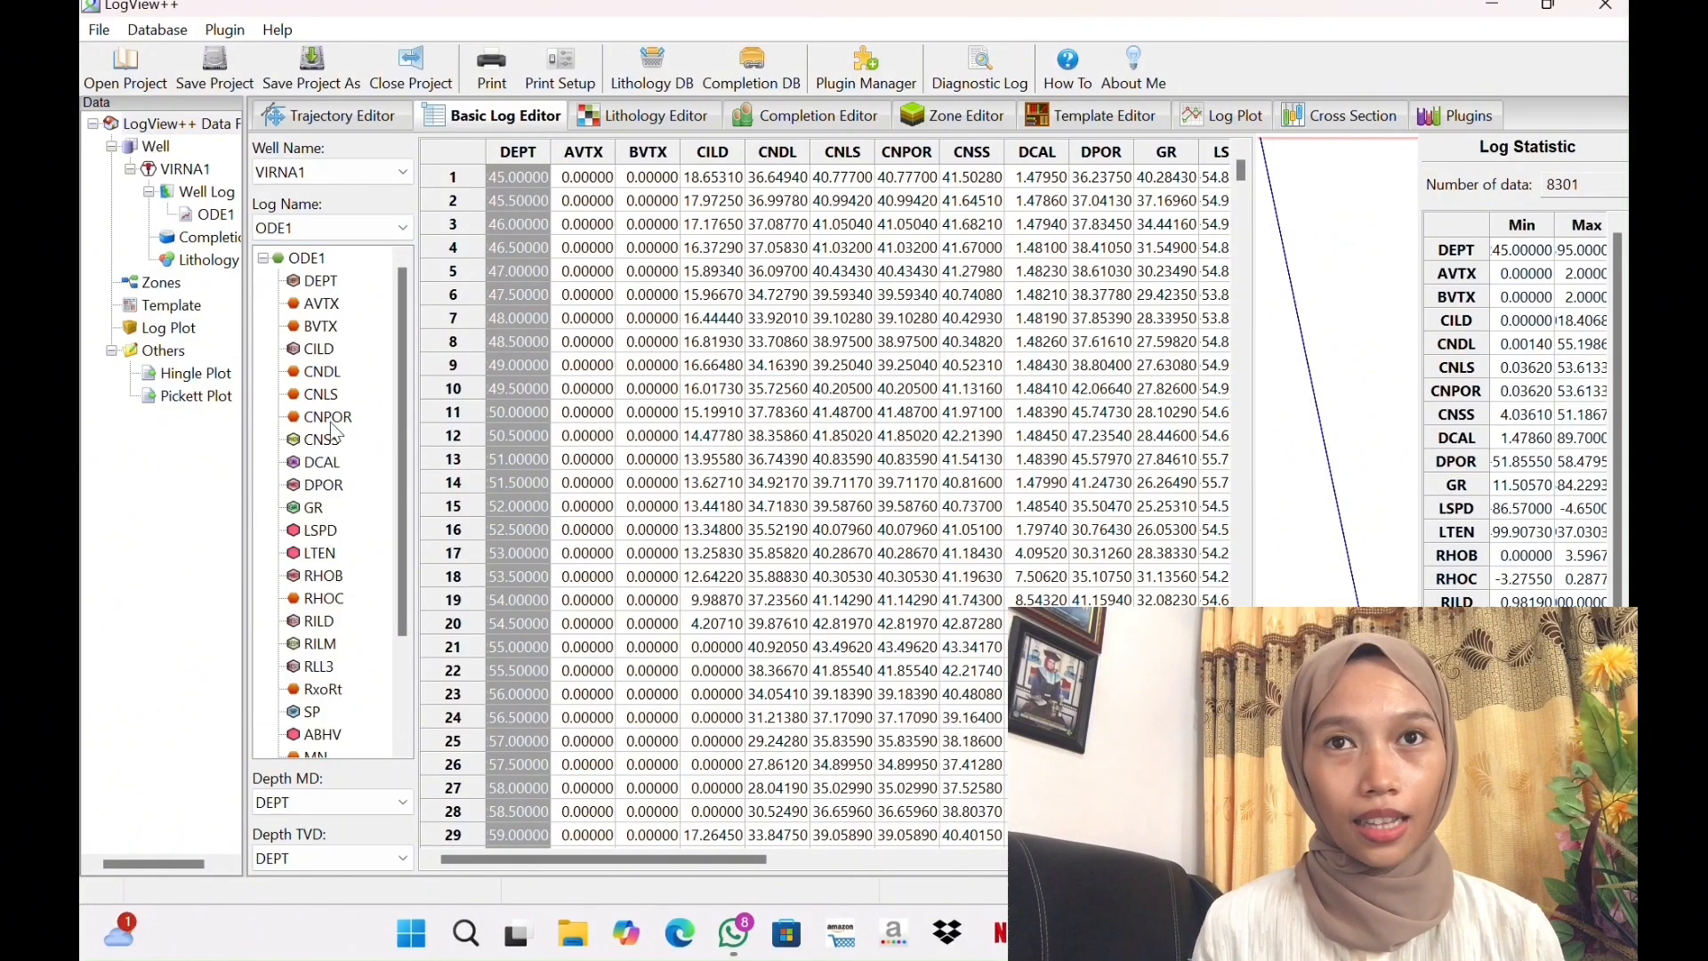
pyautogui.click(322, 509)
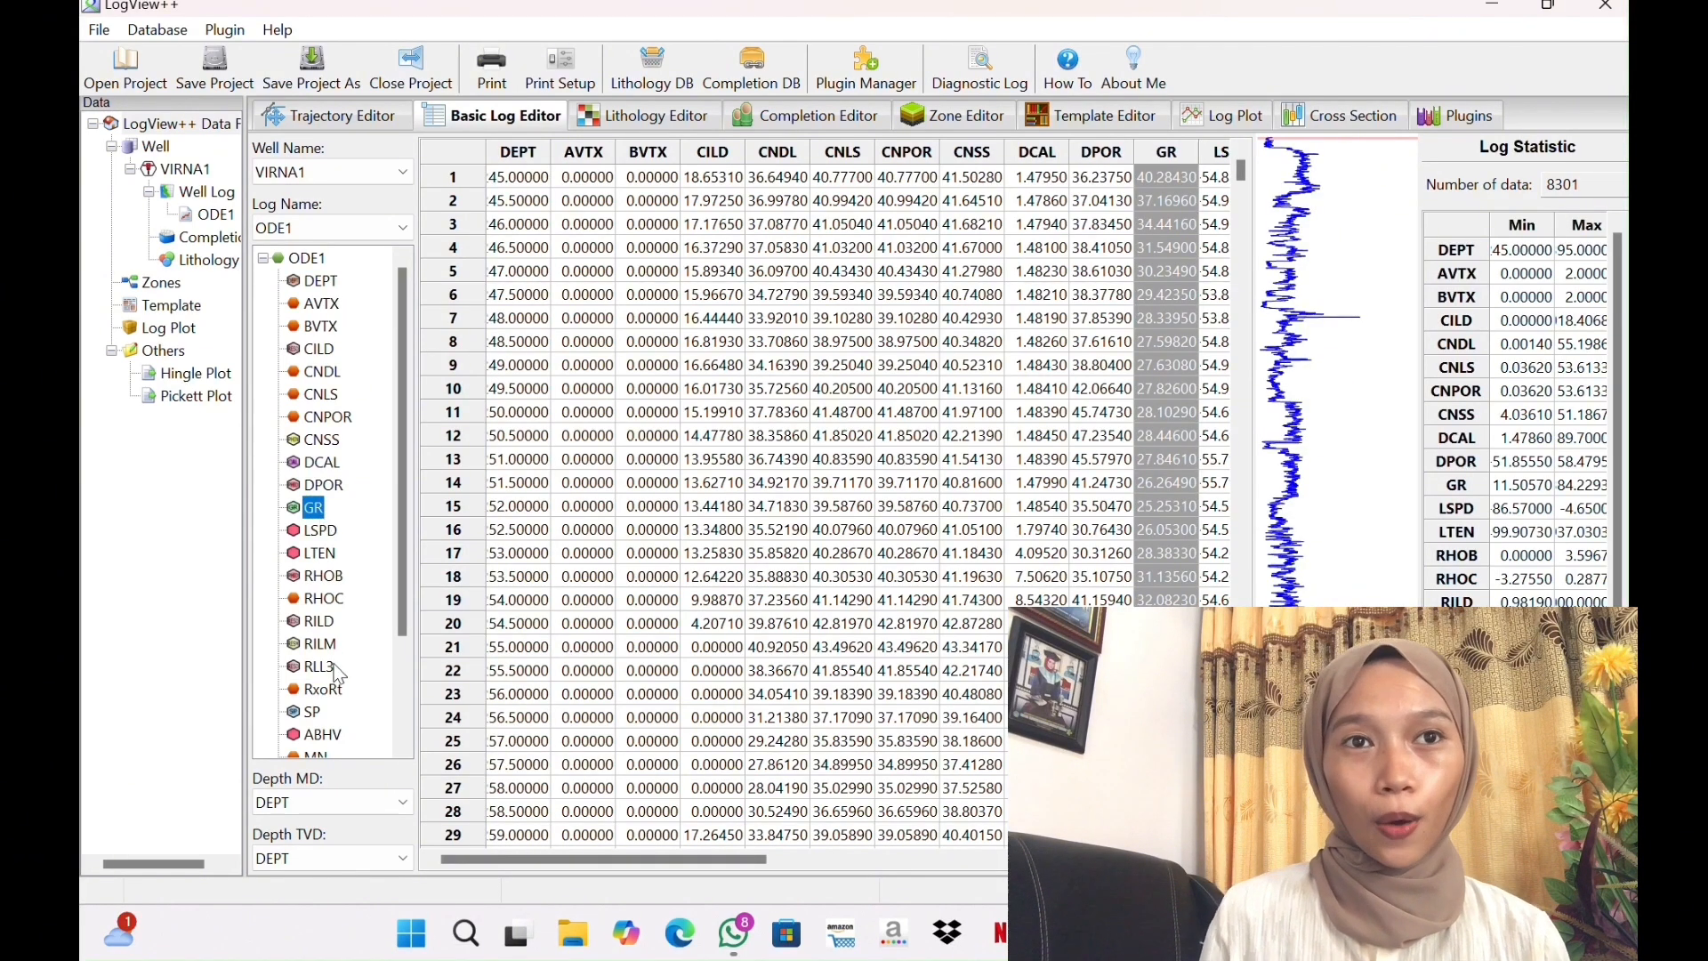
pyautogui.click(314, 712)
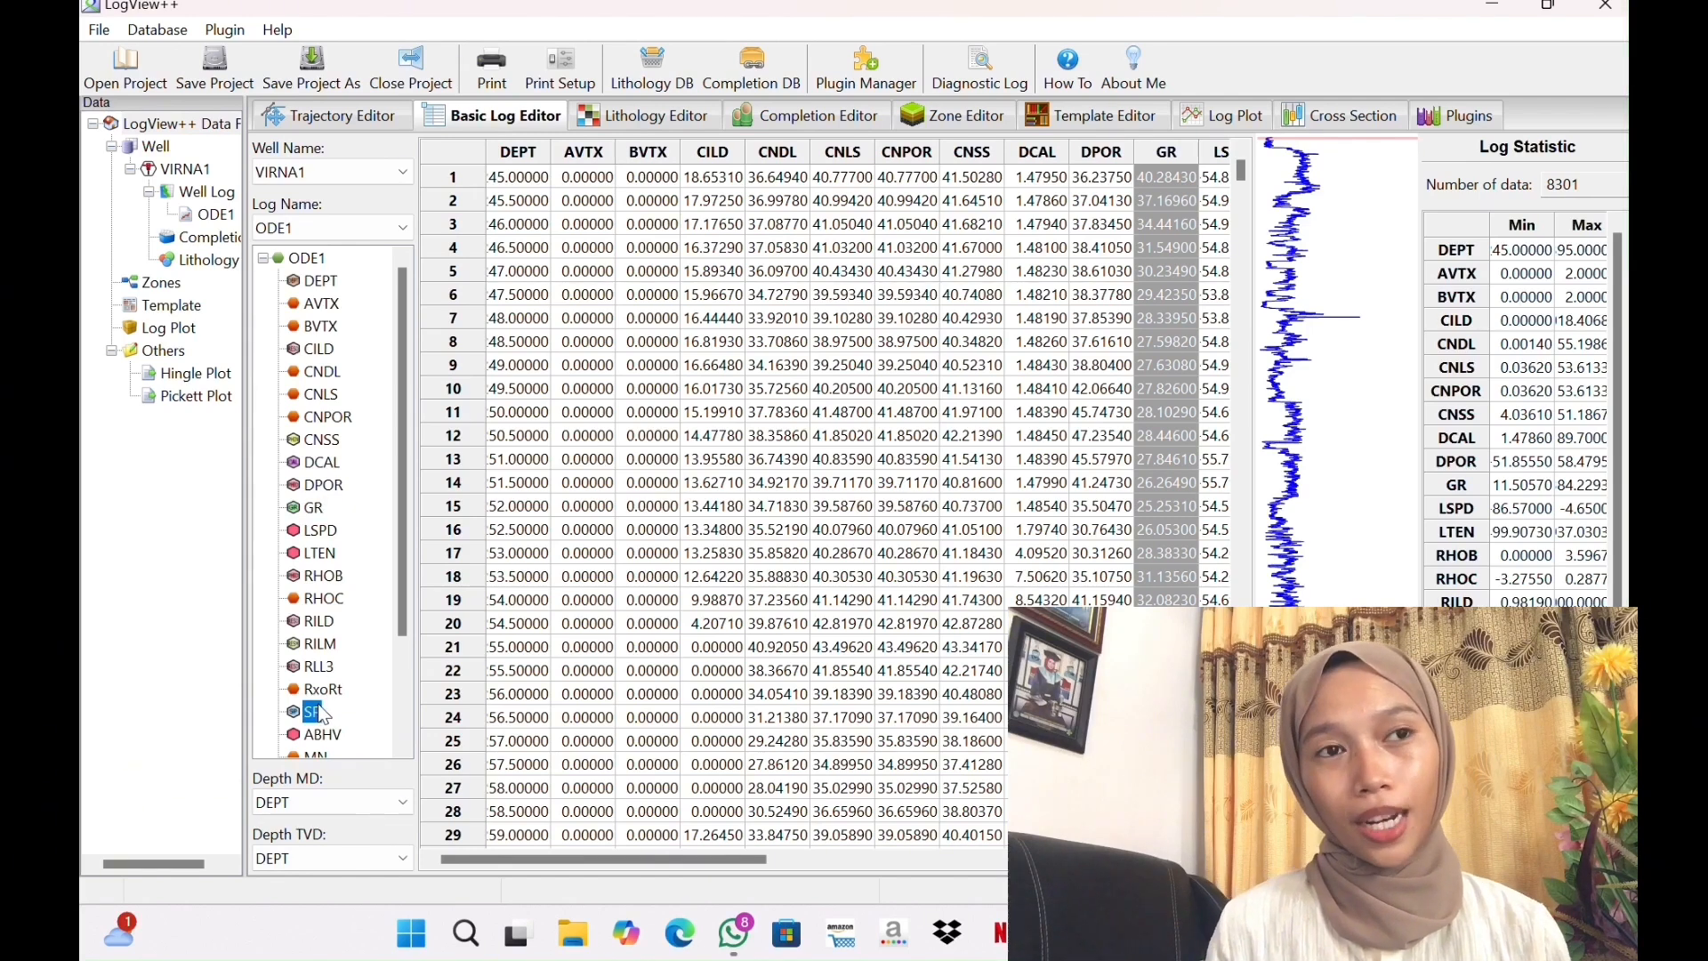
pyautogui.click(324, 627)
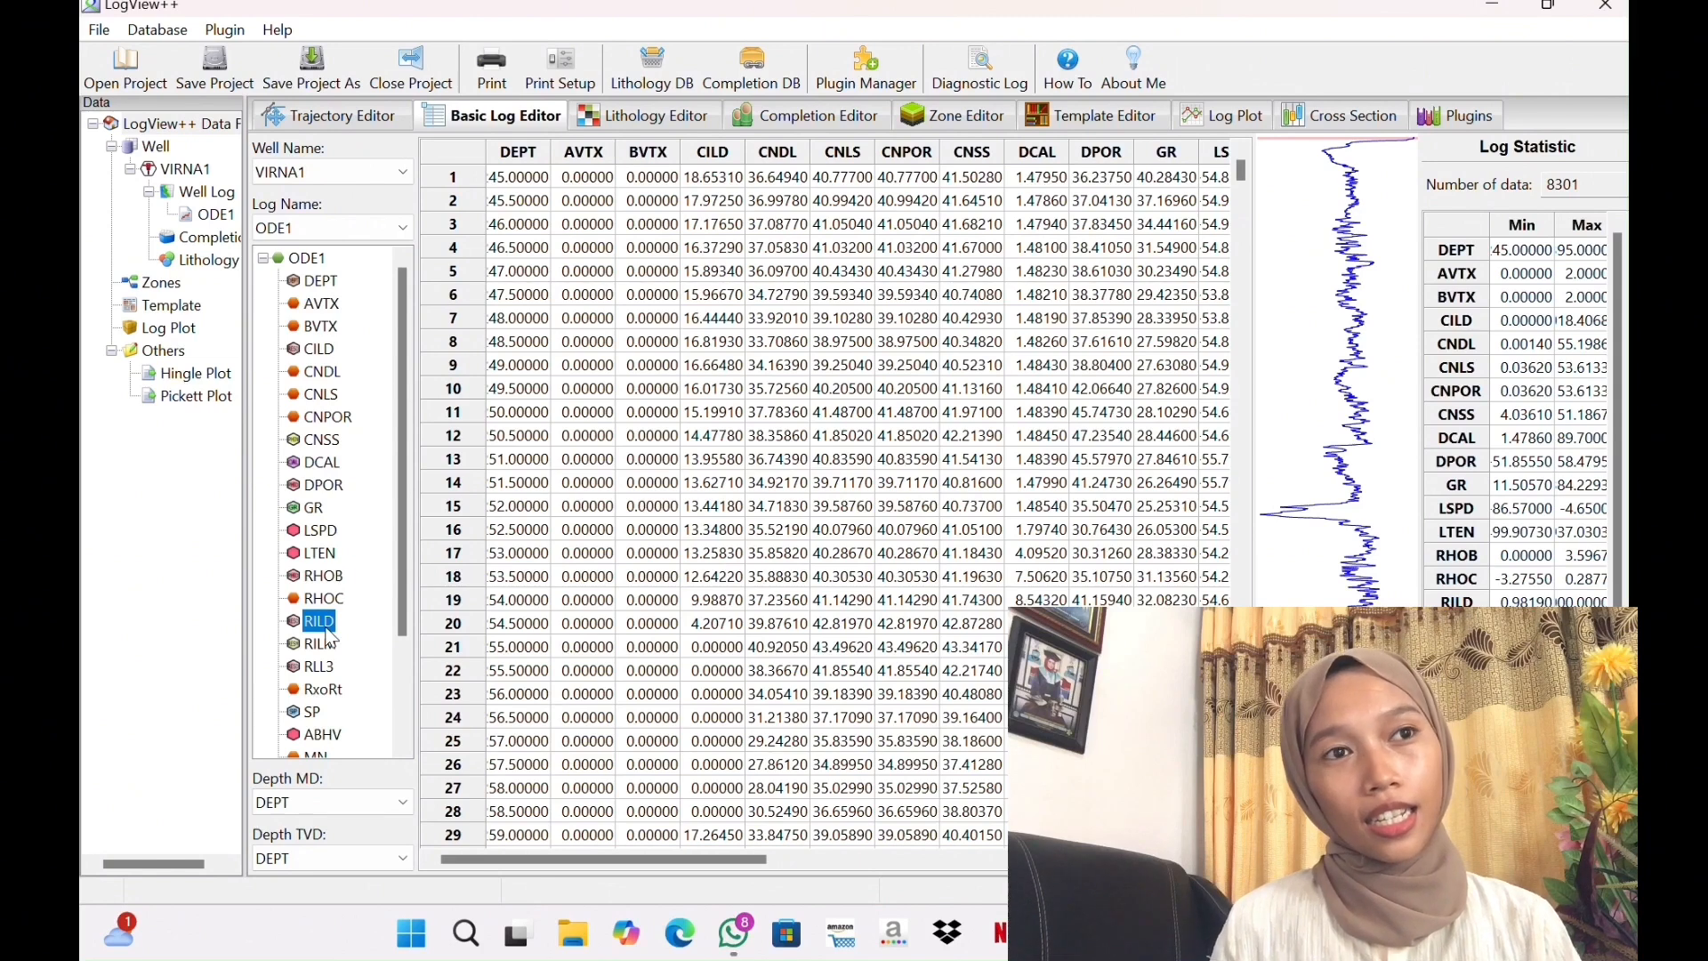
pyautogui.click(329, 583)
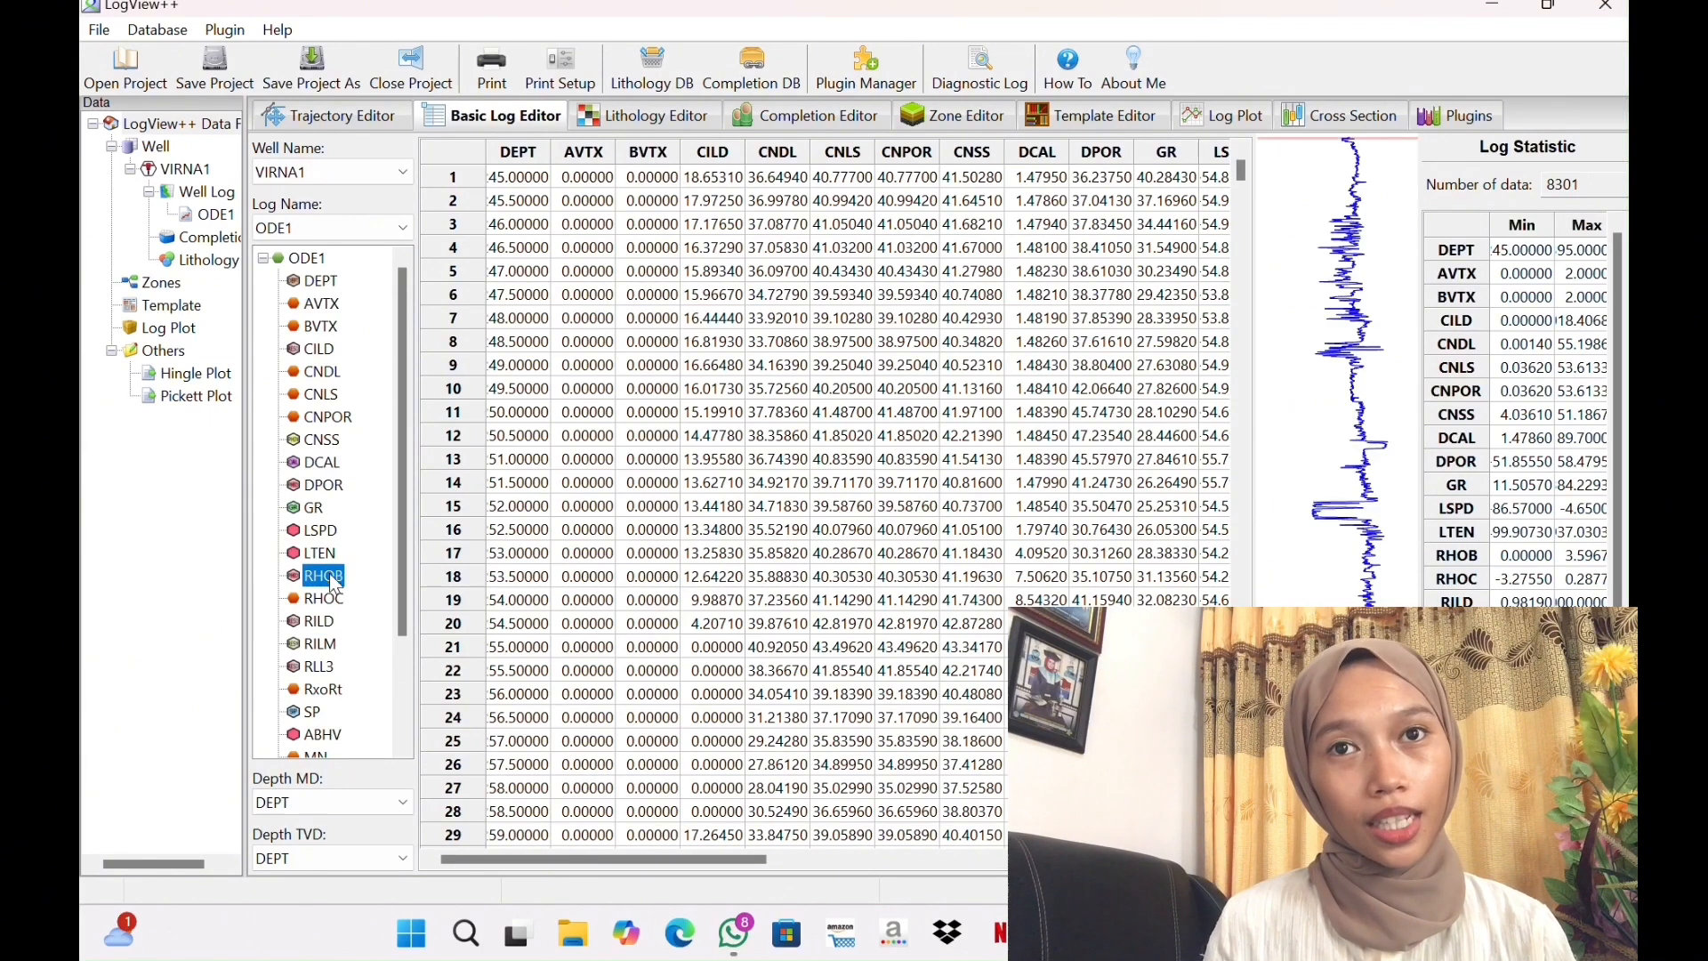
pyautogui.click(331, 418)
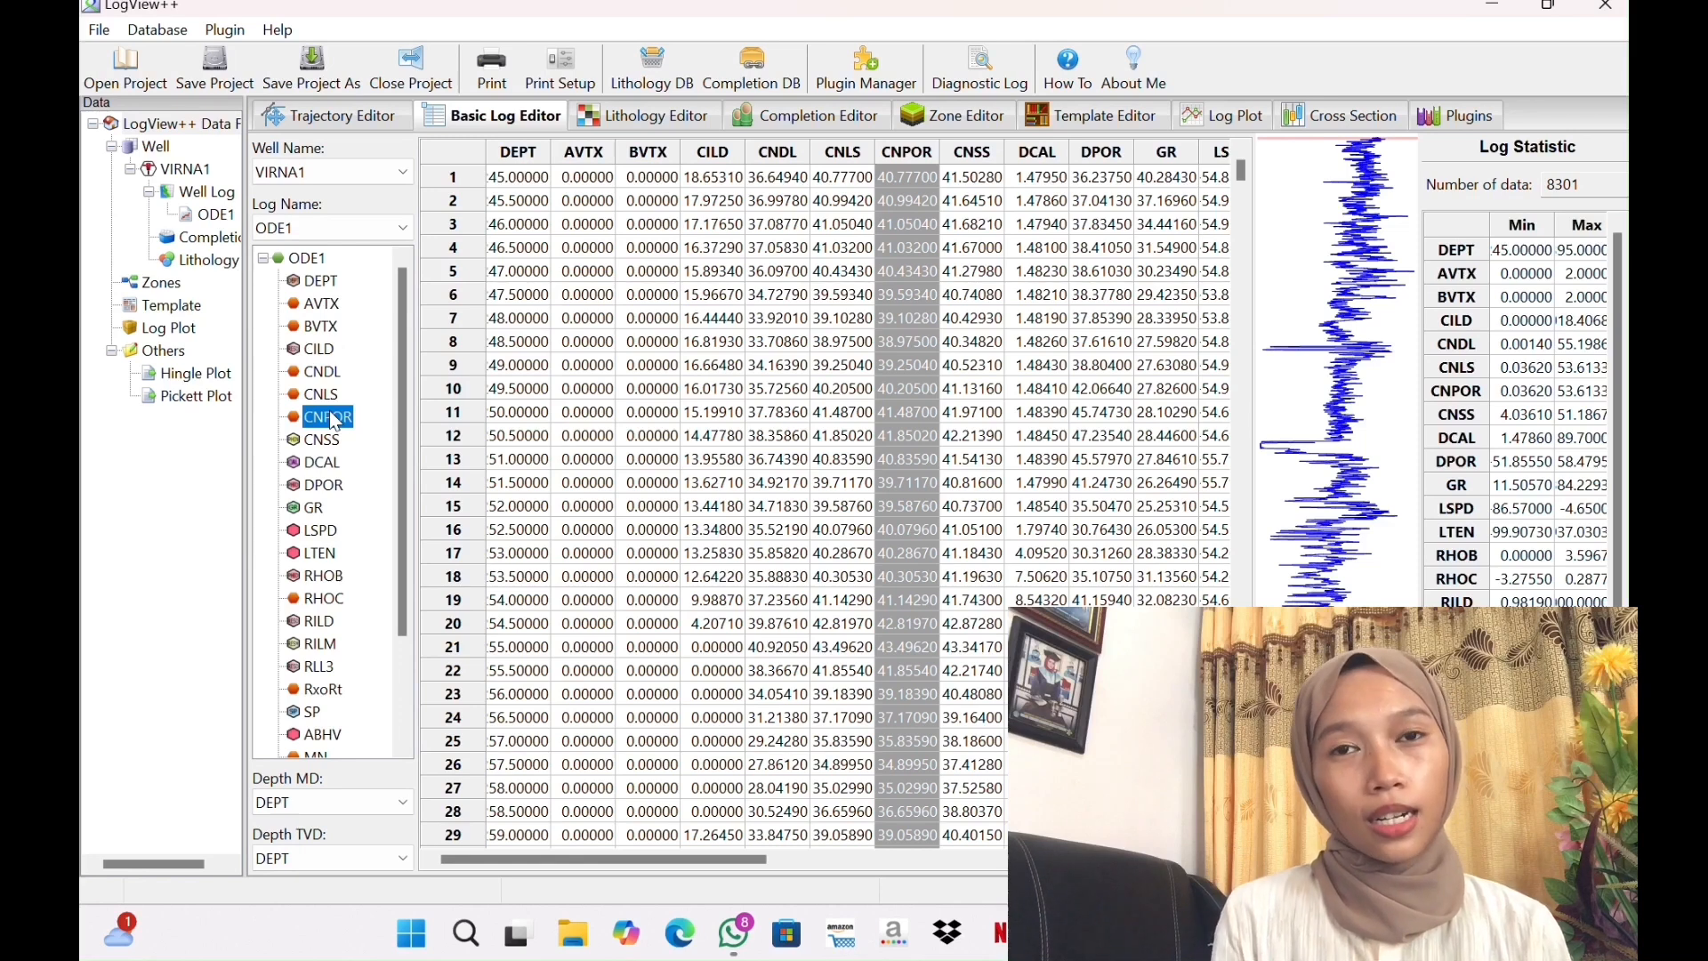
pyautogui.click(318, 622)
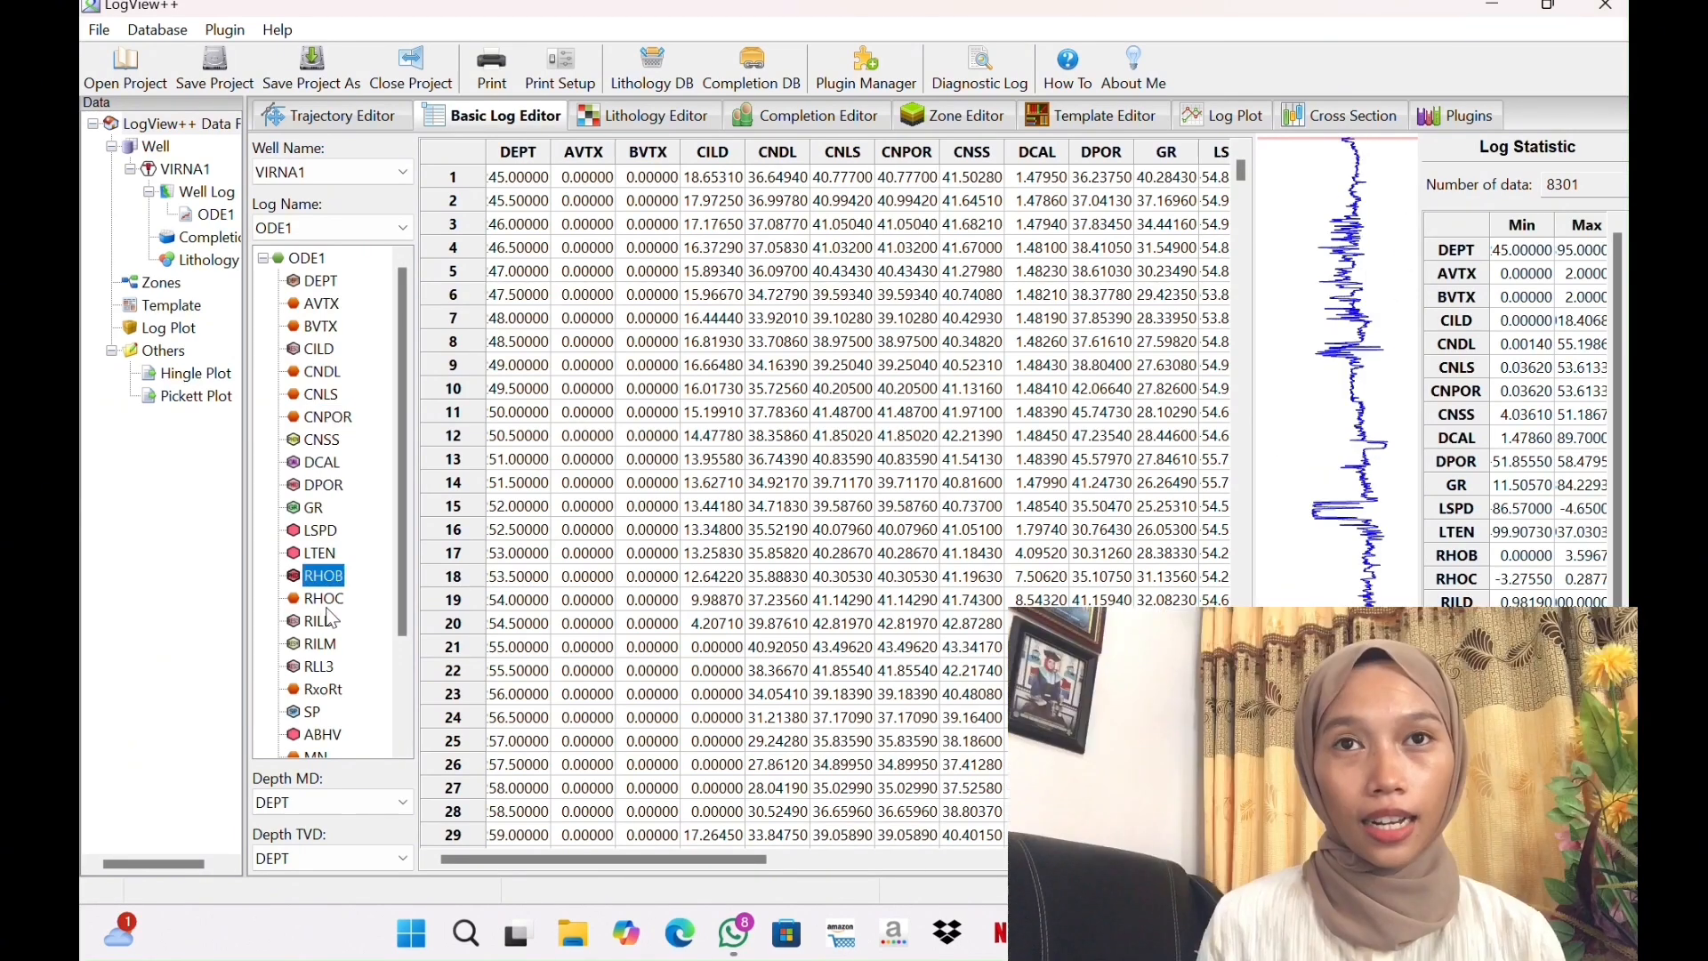
# Rename the RILD curve in ODE1 to LLD
pyautogui.rightClick(326, 624)
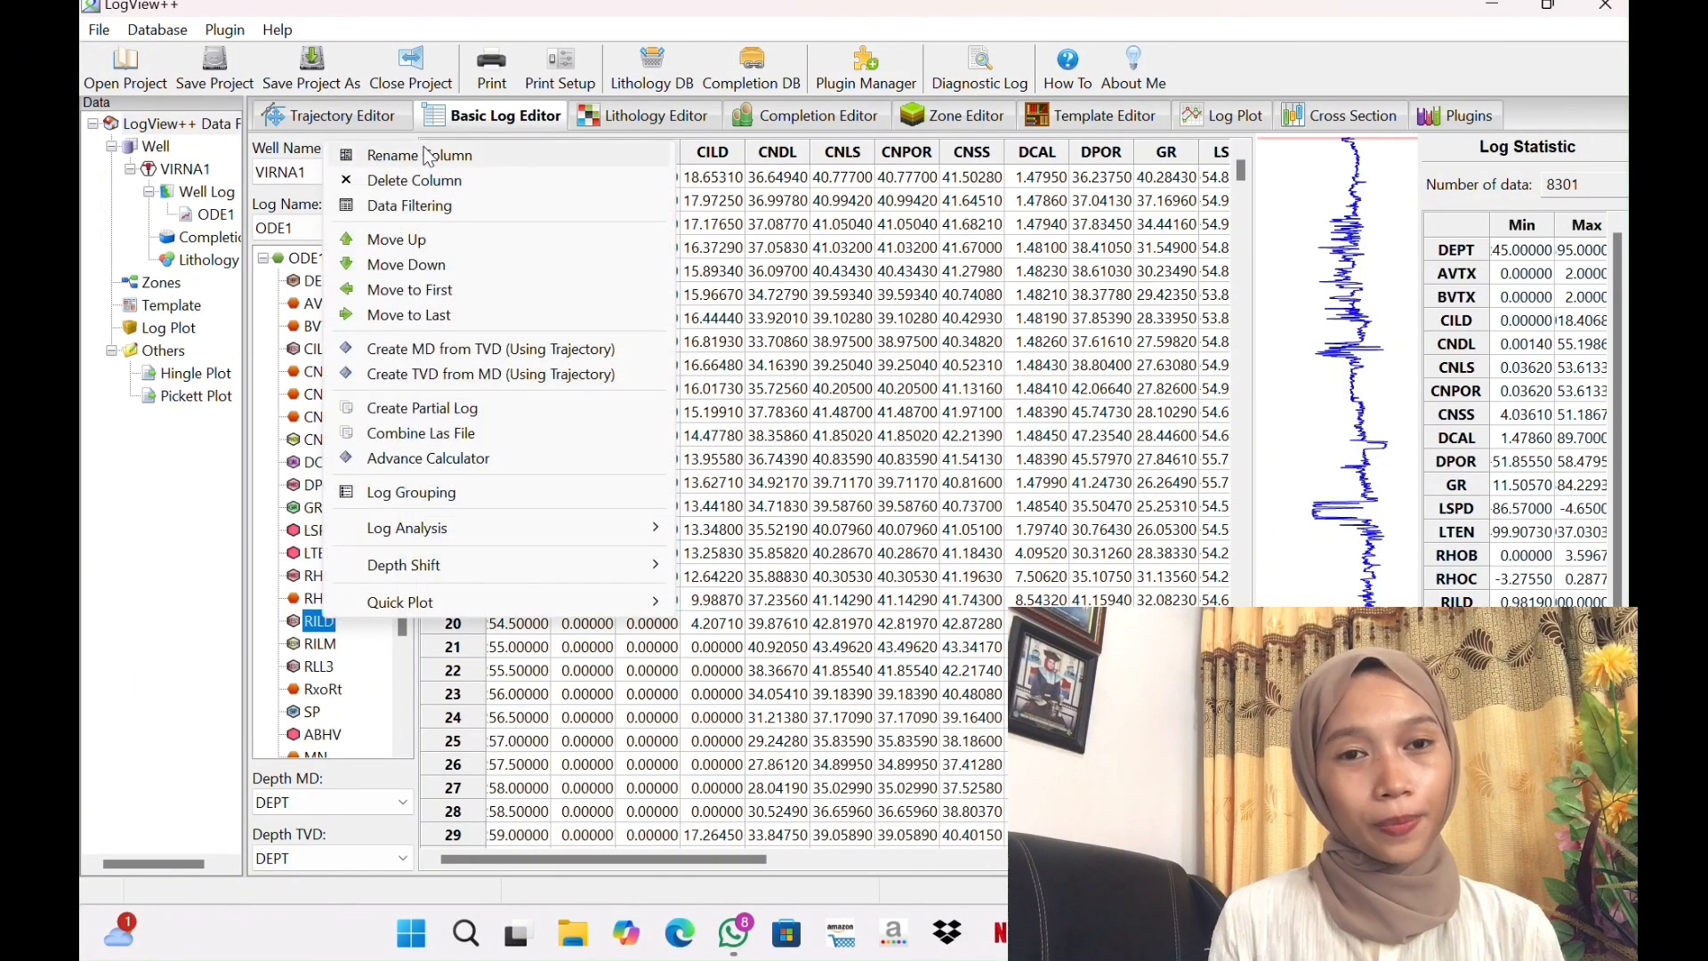
pyautogui.click(428, 157)
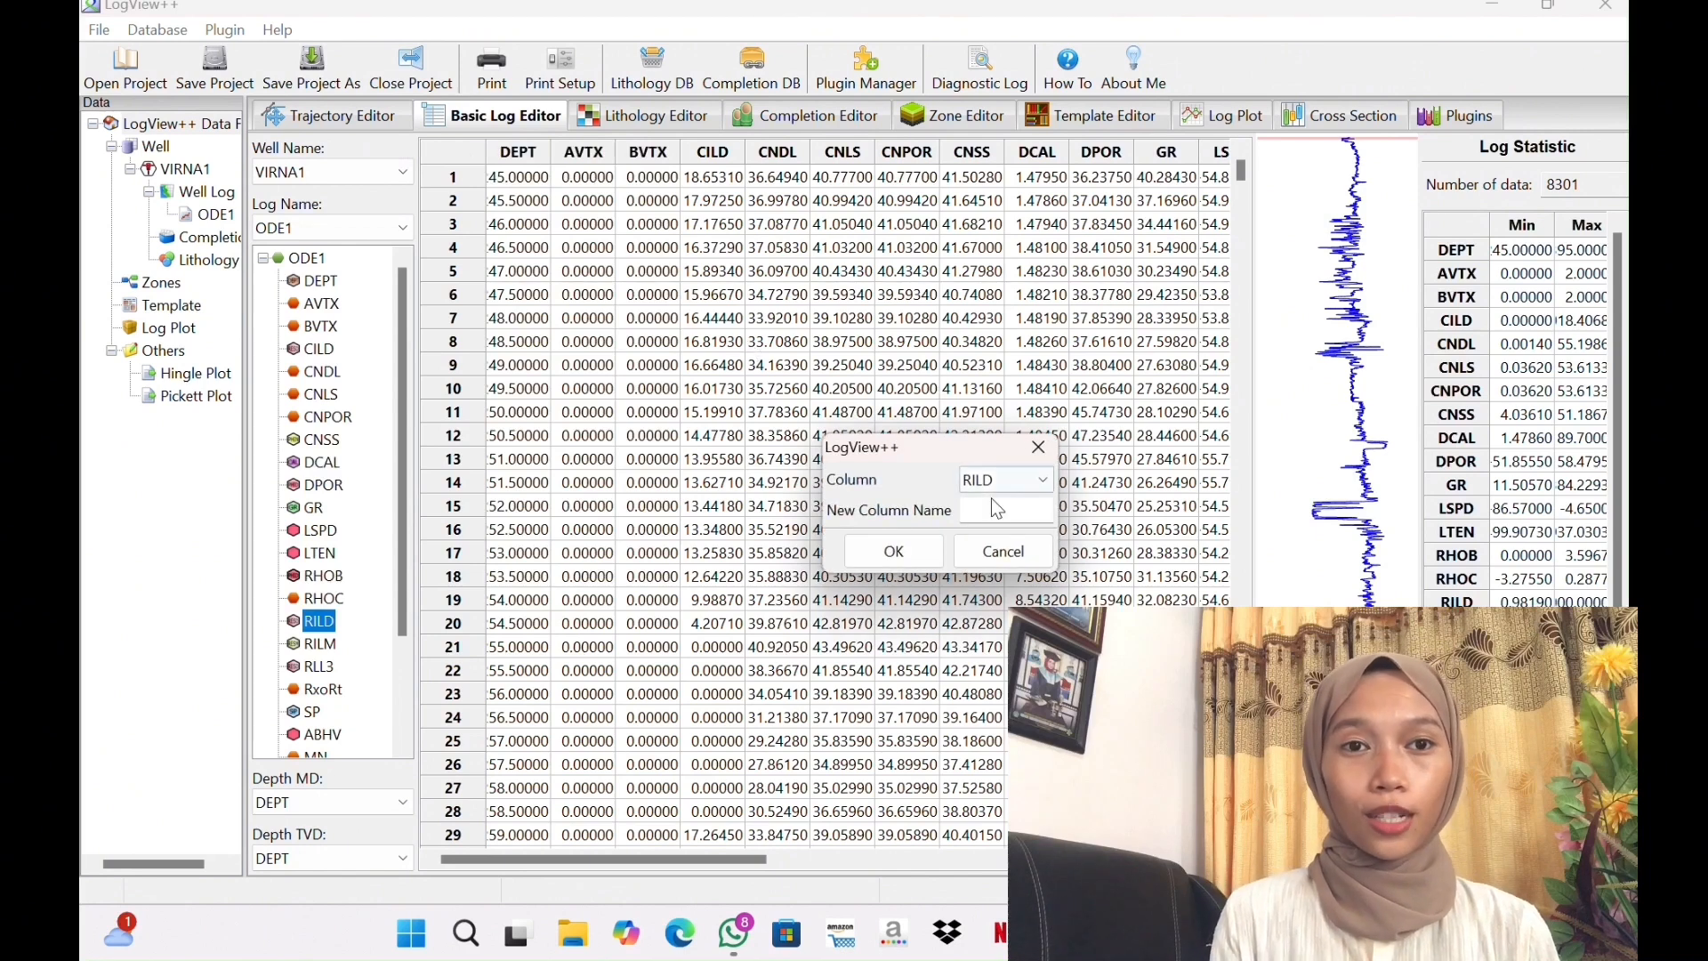
pyautogui.click(1002, 510)
pyautogui.write('LLD')
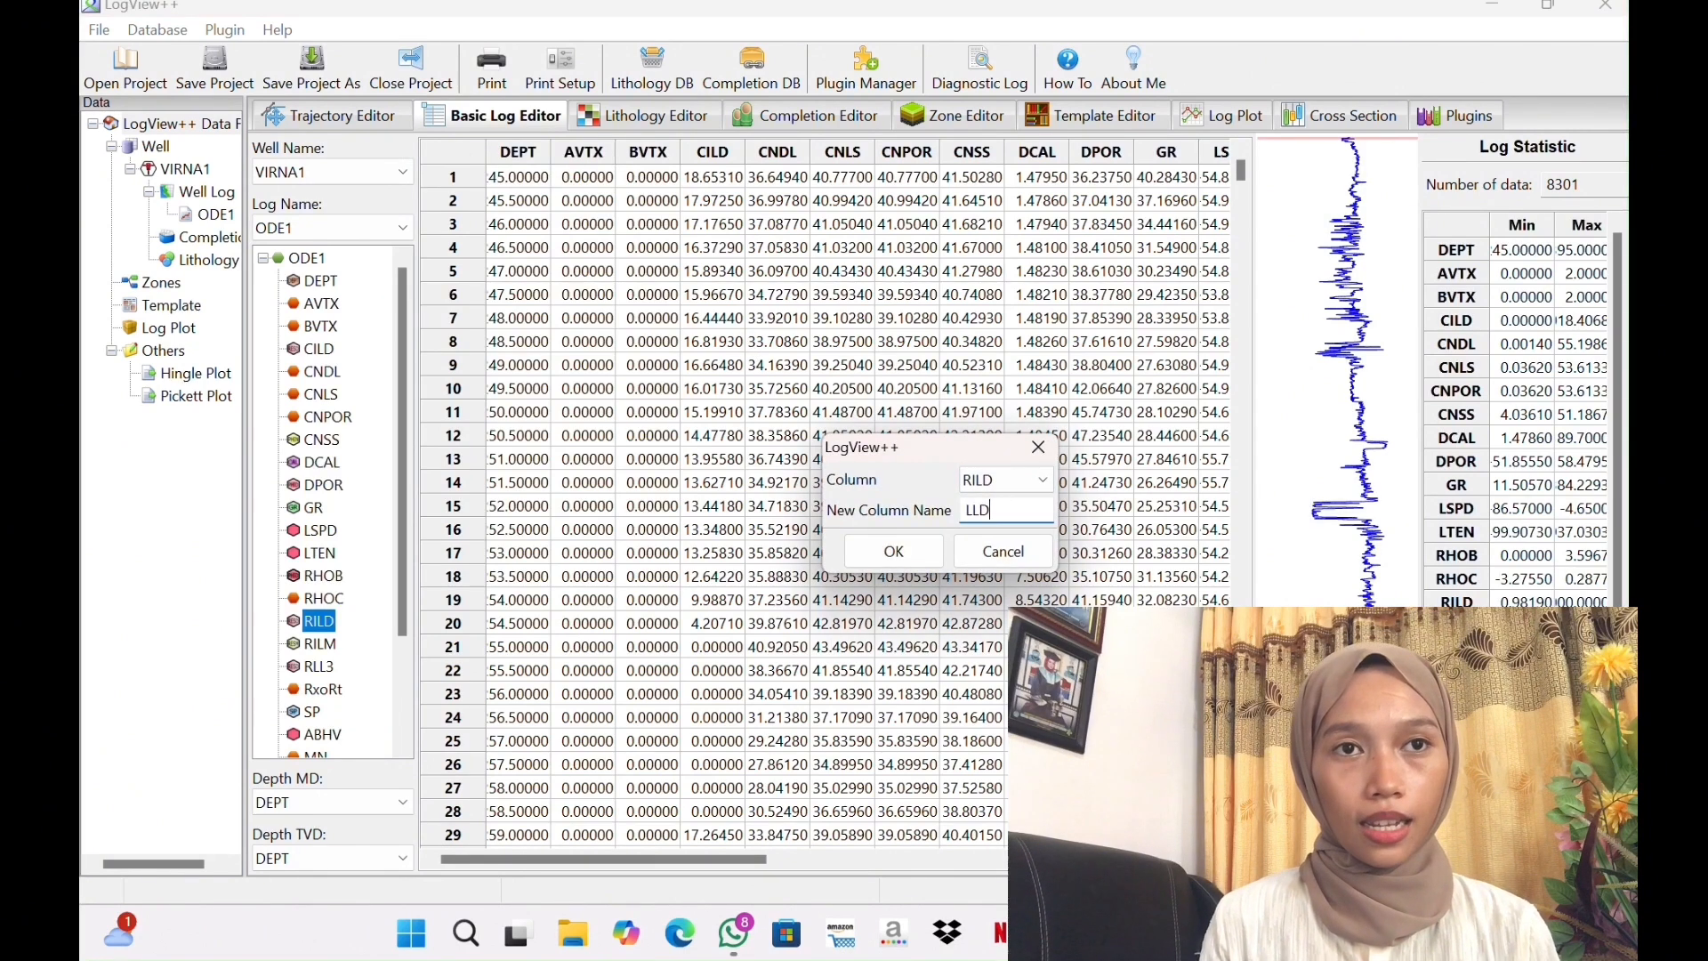
pyautogui.click(893, 552)
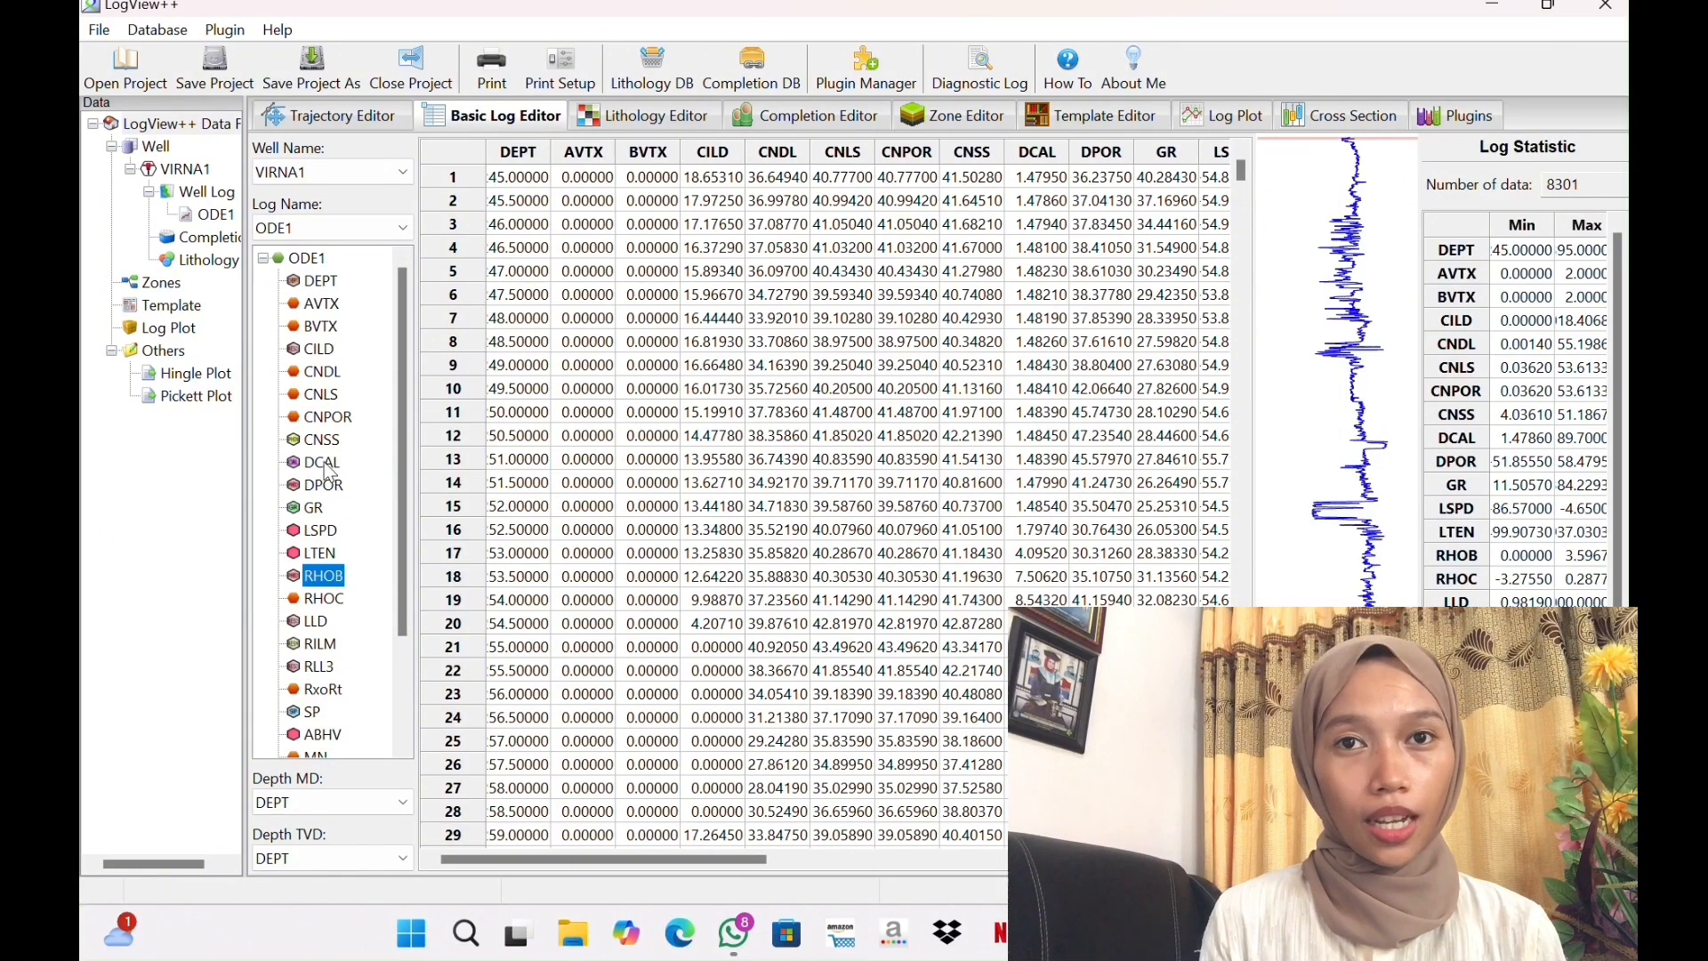
# Rename the CNPOR curve in ODE1 to NPHI
pyautogui.rightClick(326, 417)
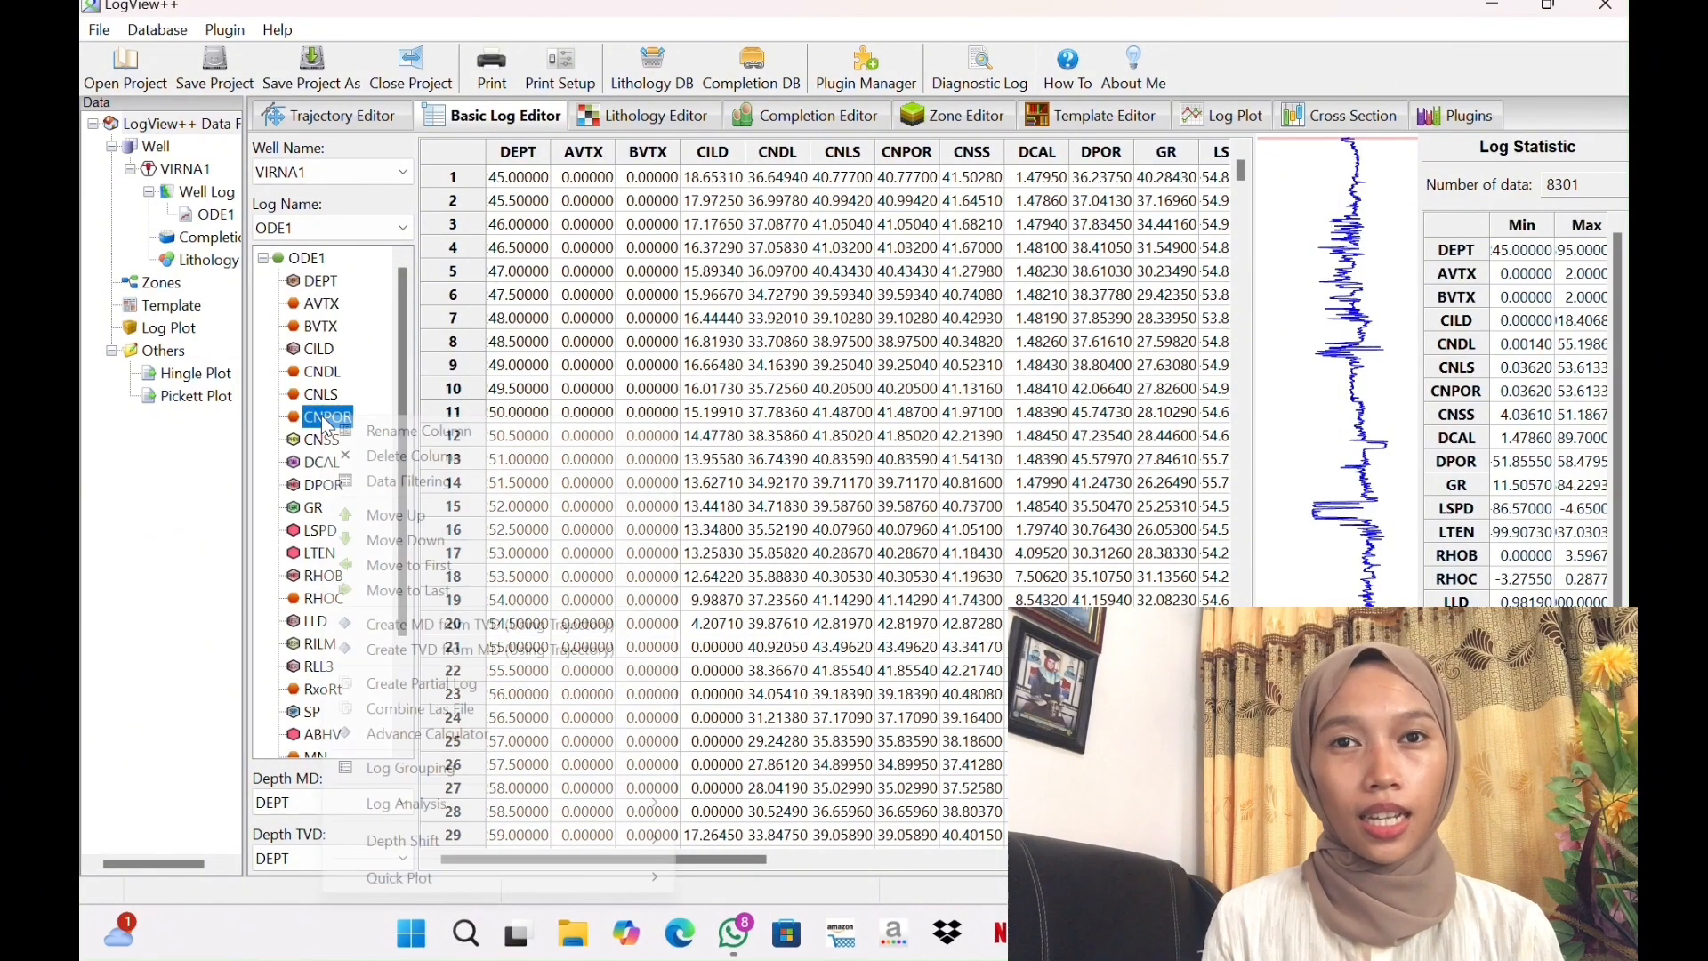
pyautogui.click(365, 431)
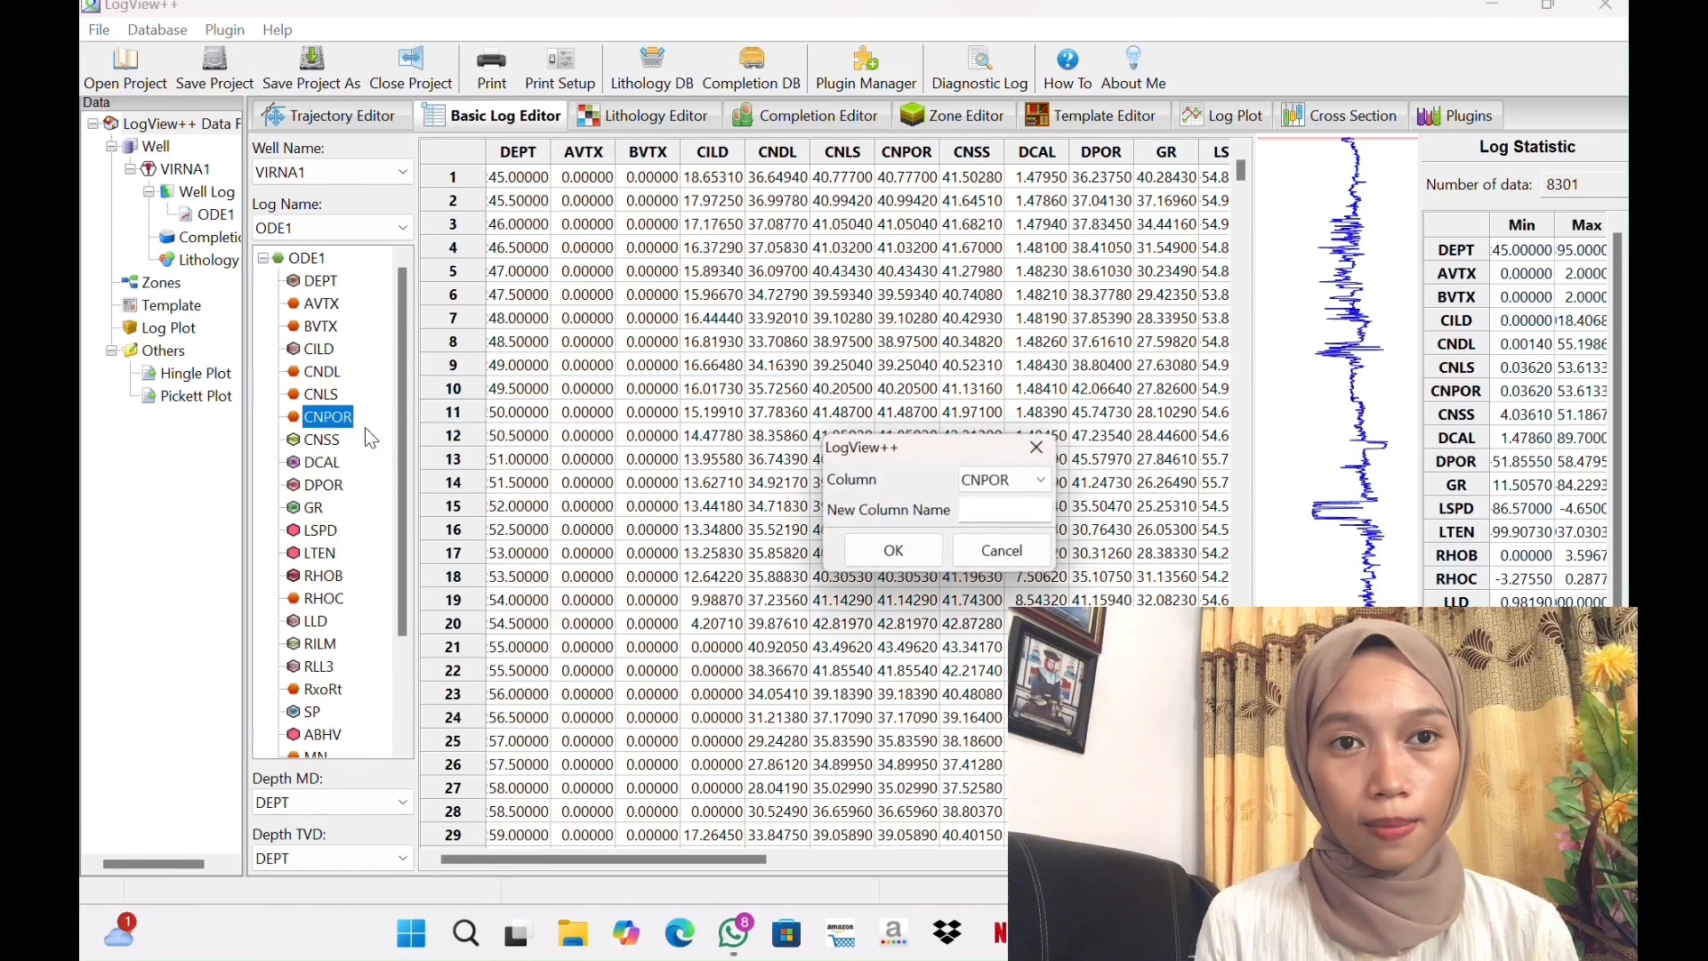
pyautogui.click(989, 508)
pyautogui.write('NPHI')
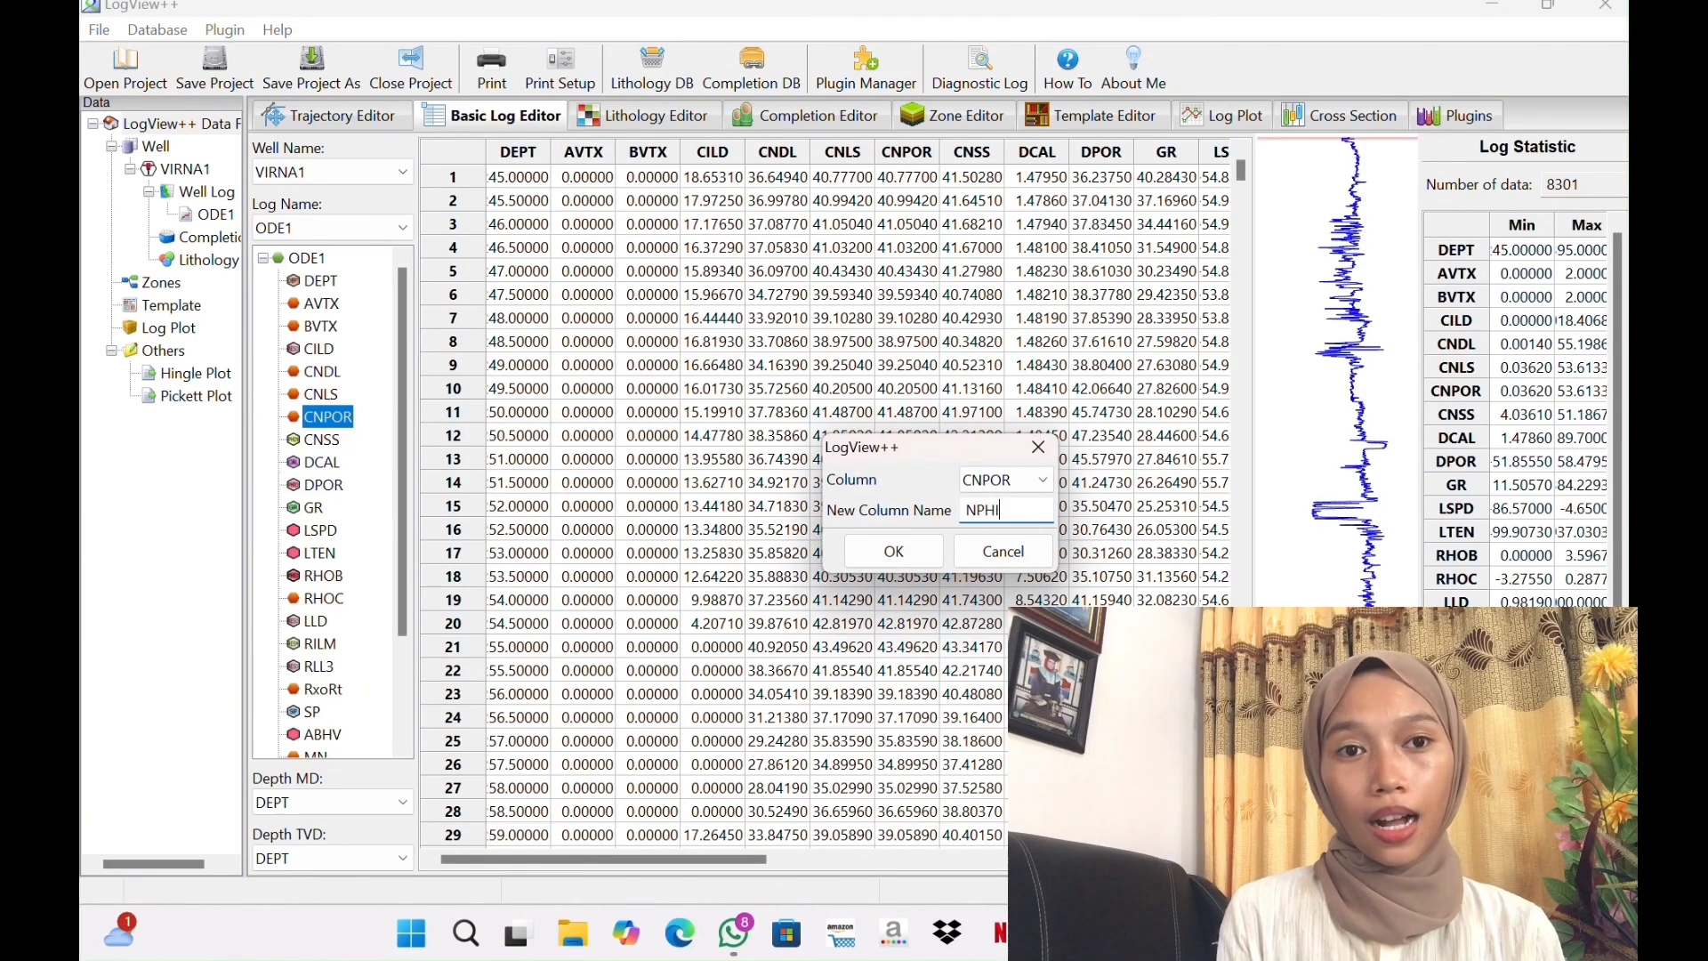
pyautogui.click(894, 551)
pyautogui.click(181, 307)
# Add a template from the Template group, changing its default name to Template_ODE1
pyautogui.rightClick(181, 307)
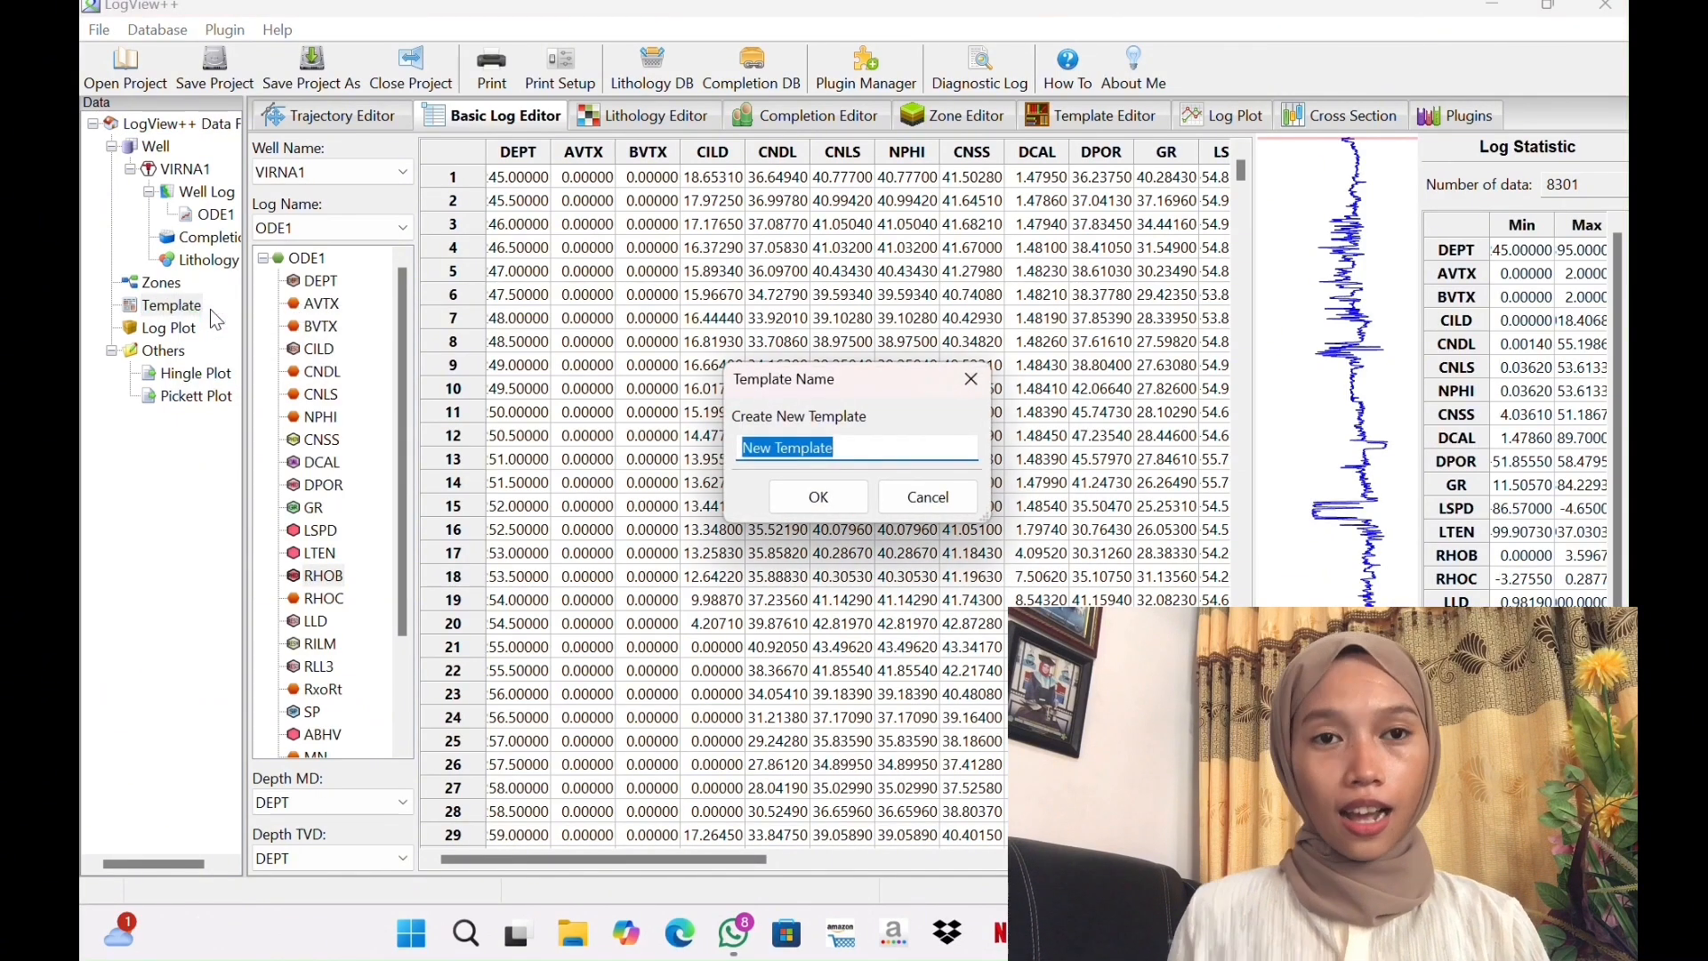
pyautogui.click(778, 449)
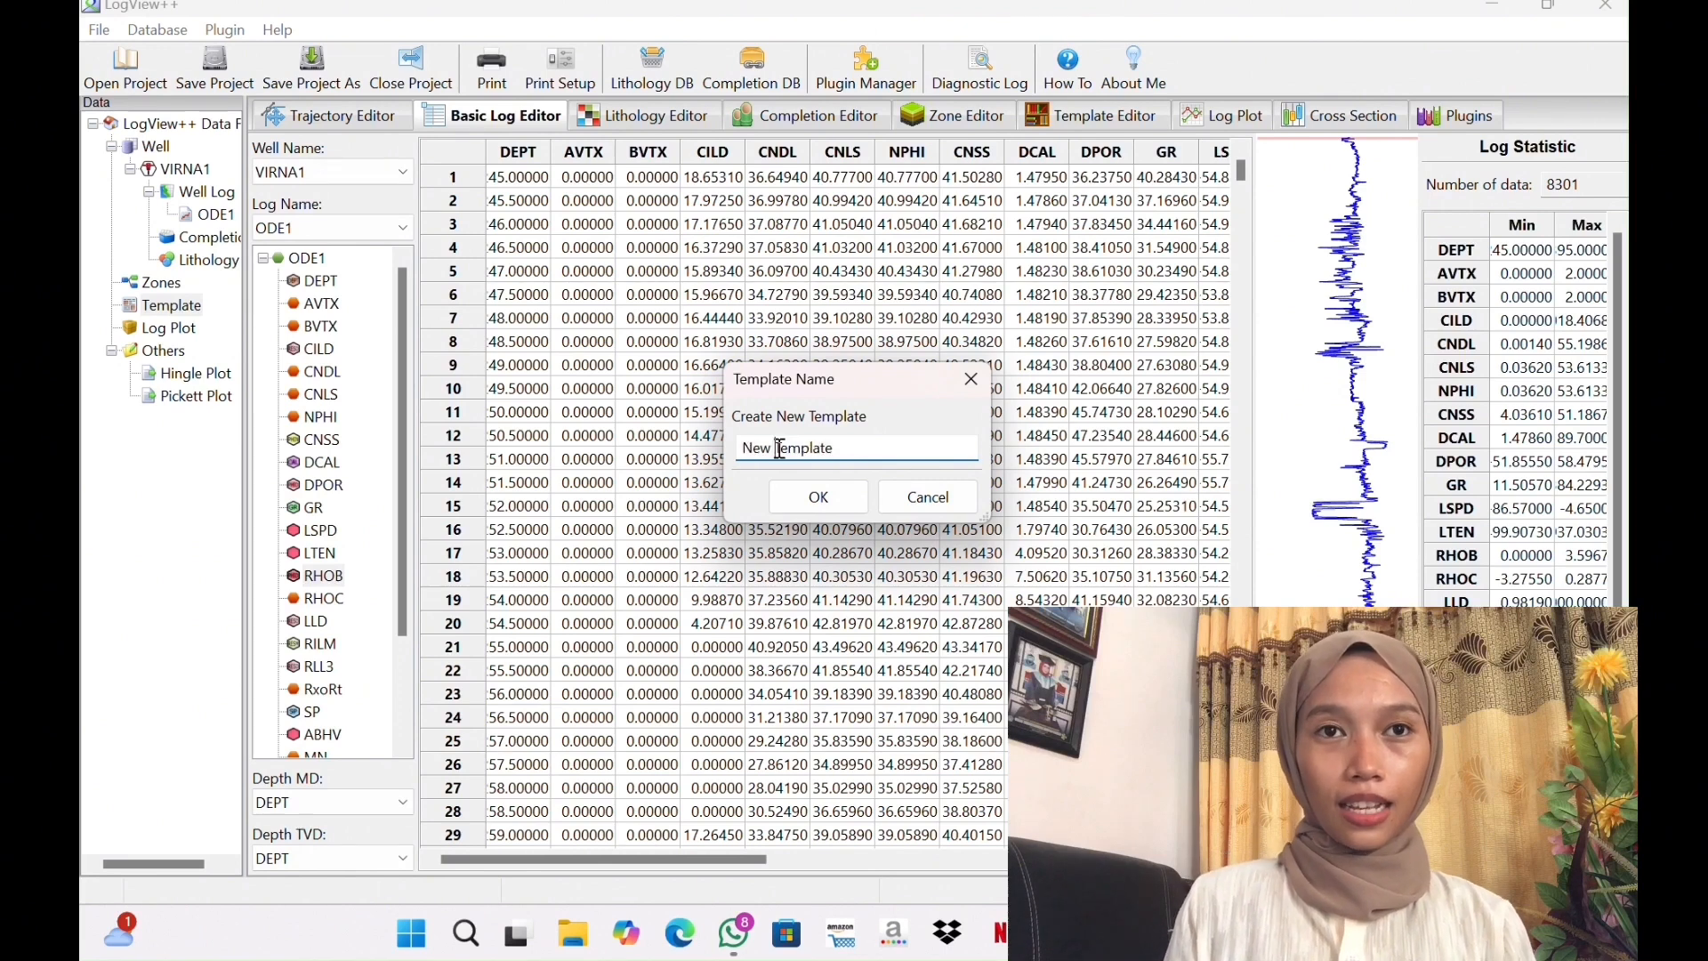
pyautogui.press('BackSpace')
pyautogui.press('BackSpace')
pyautogui.press('BackSpace')
pyautogui.press('BackSpace')
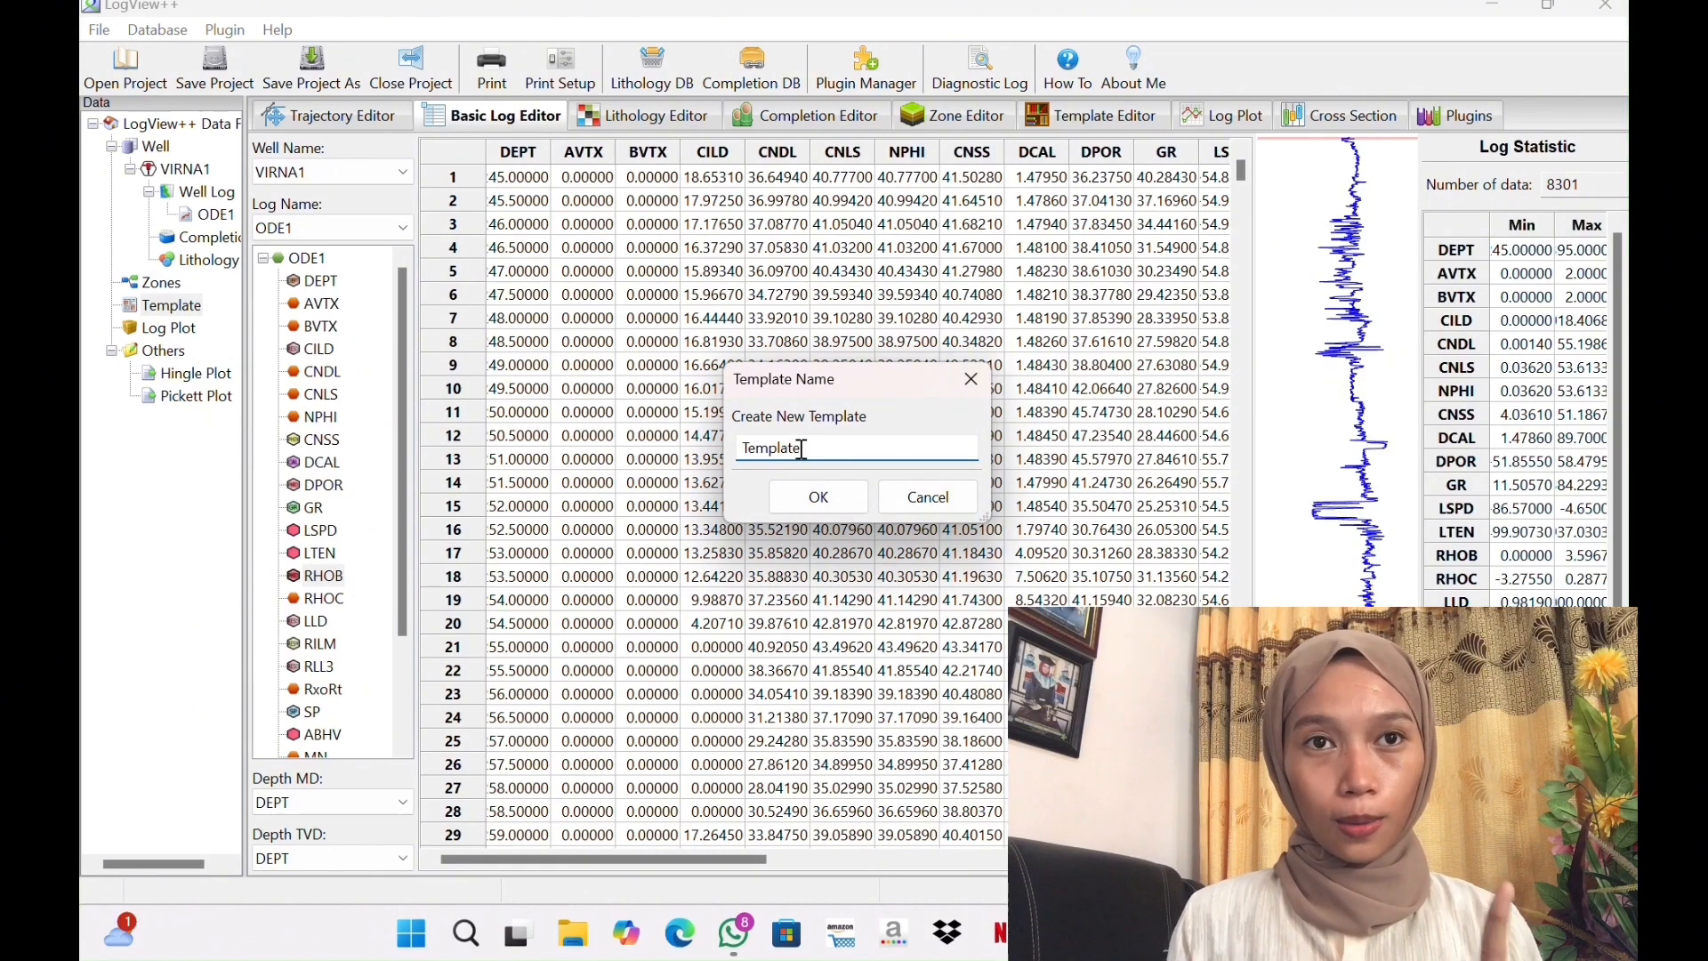
pyautogui.click(801, 449)
pyautogui.write('_')
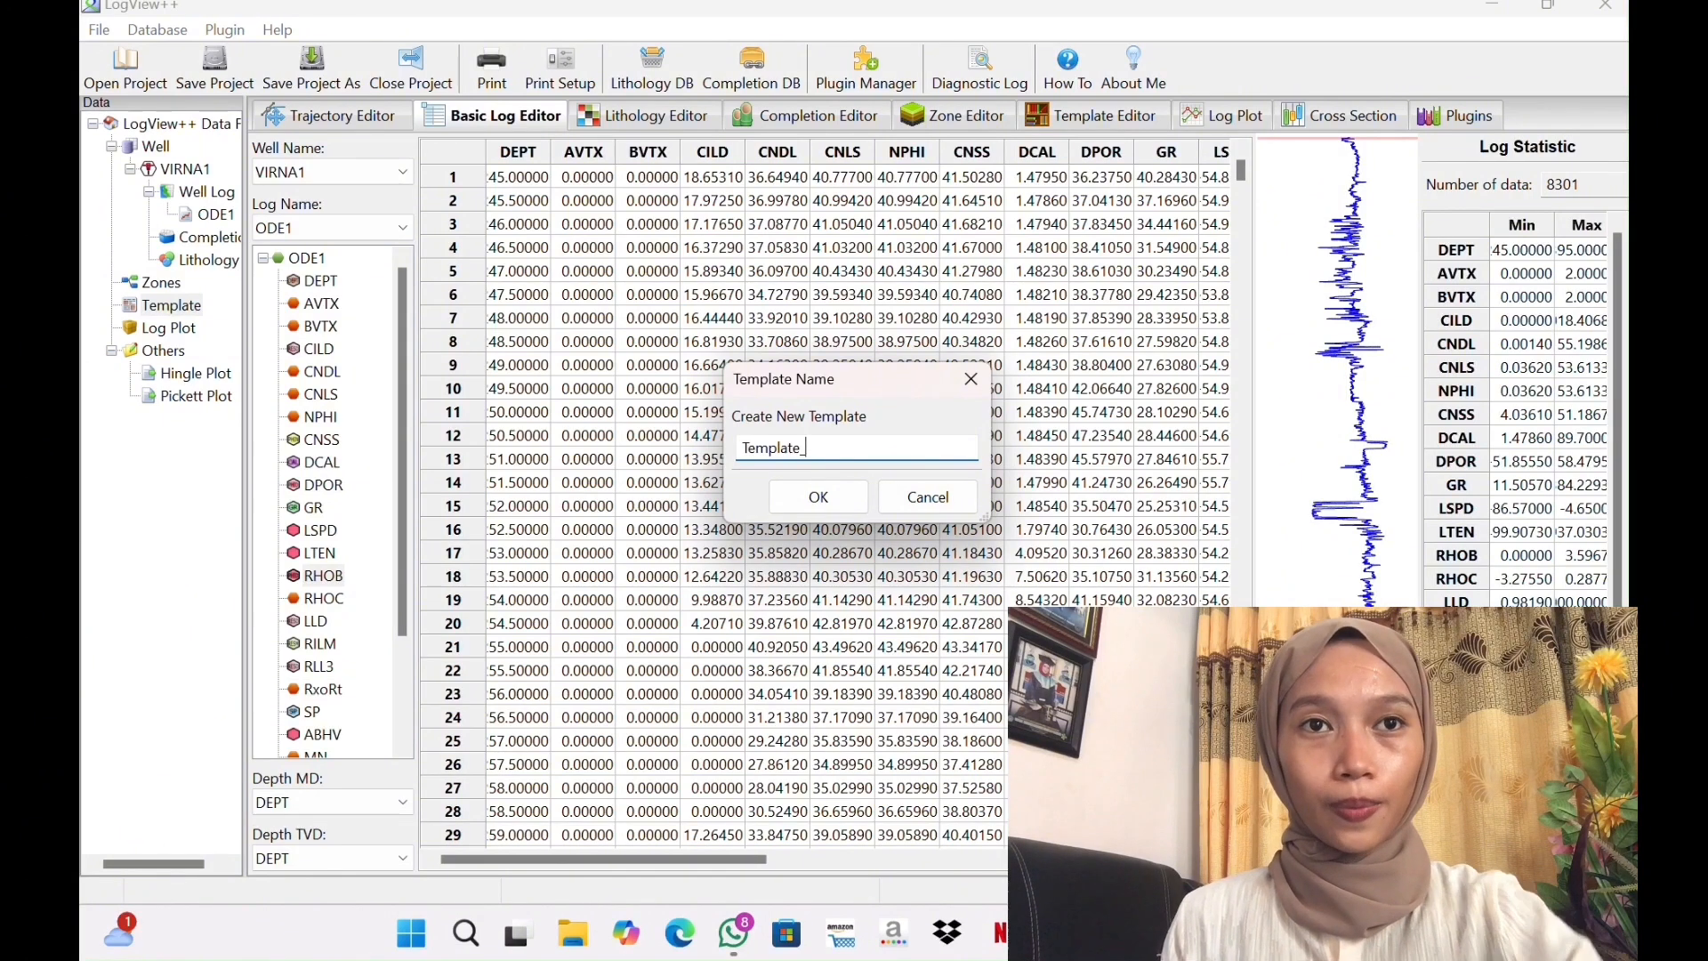
pyautogui.write('ODE1')
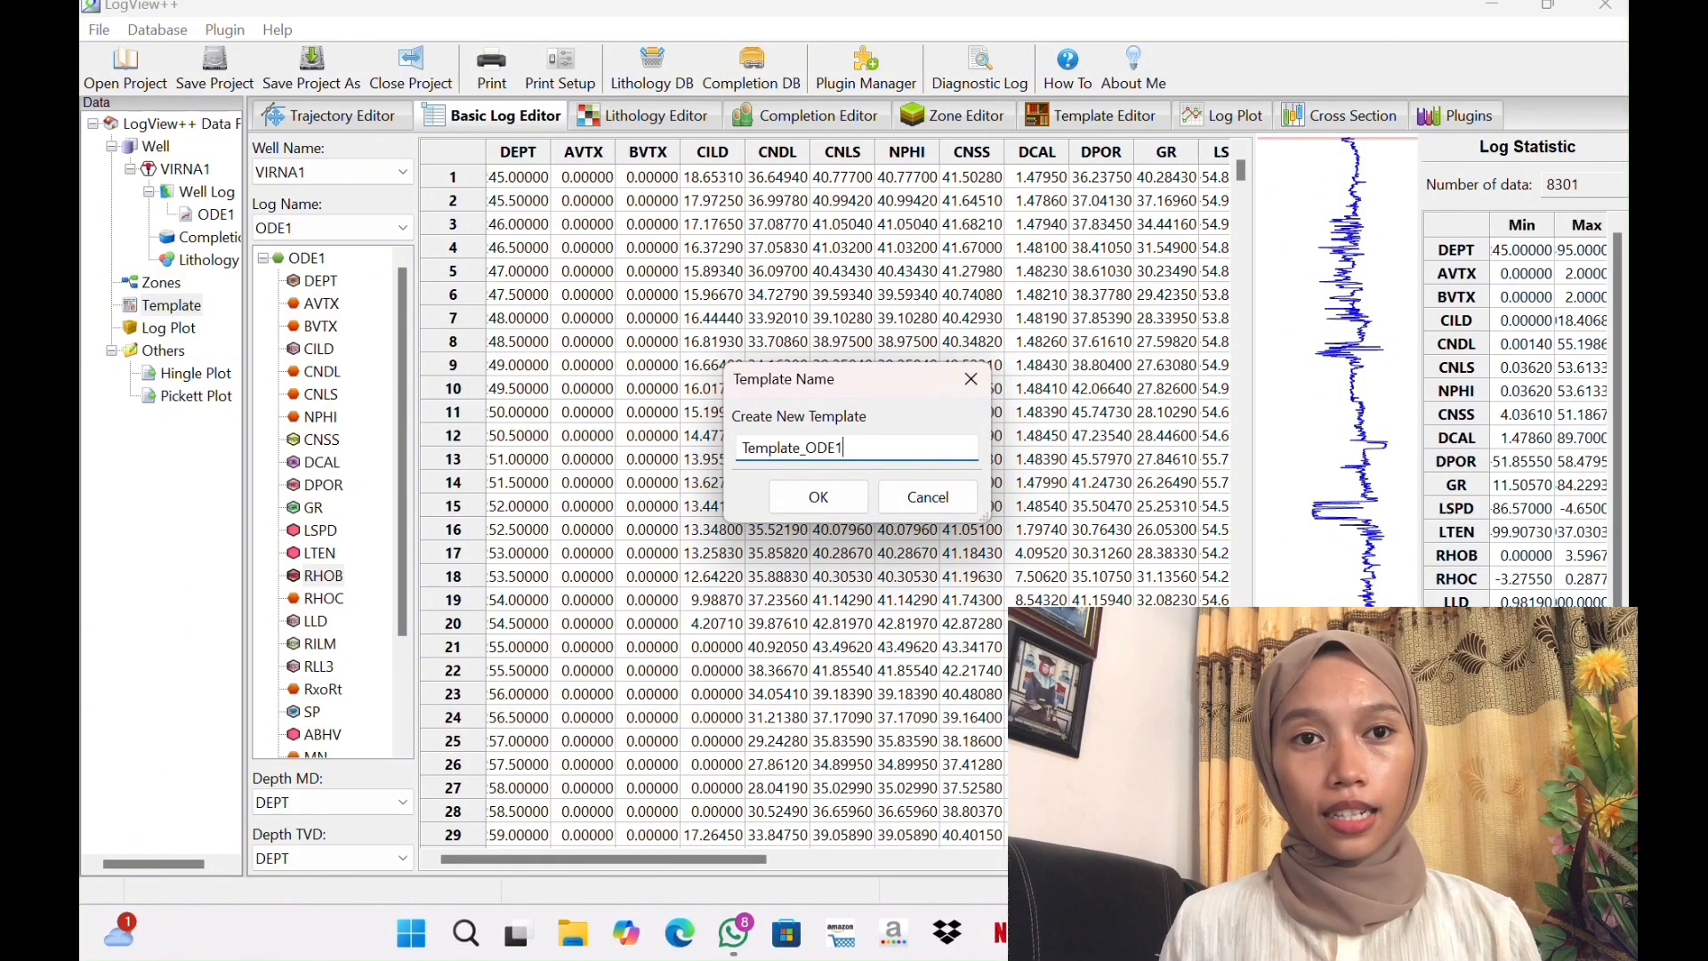
pyautogui.click(794, 494)
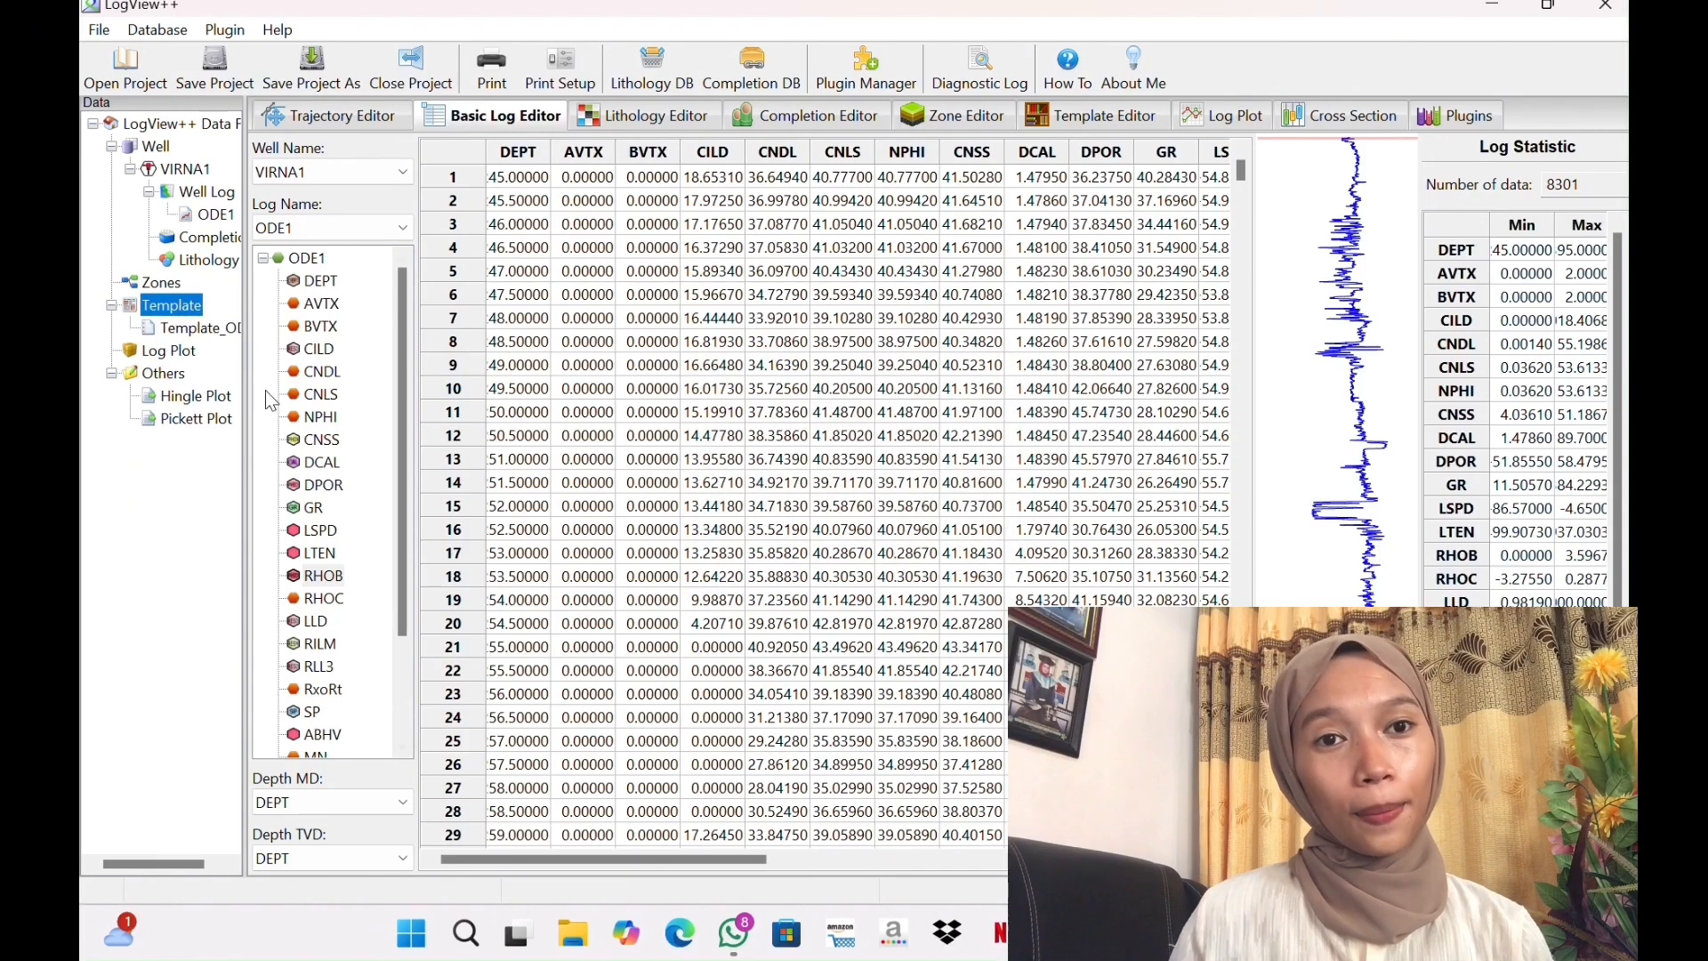
# Load Template_ODE1 in the Template Editor
pyautogui.click(225, 329)
pyautogui.click(225, 328)
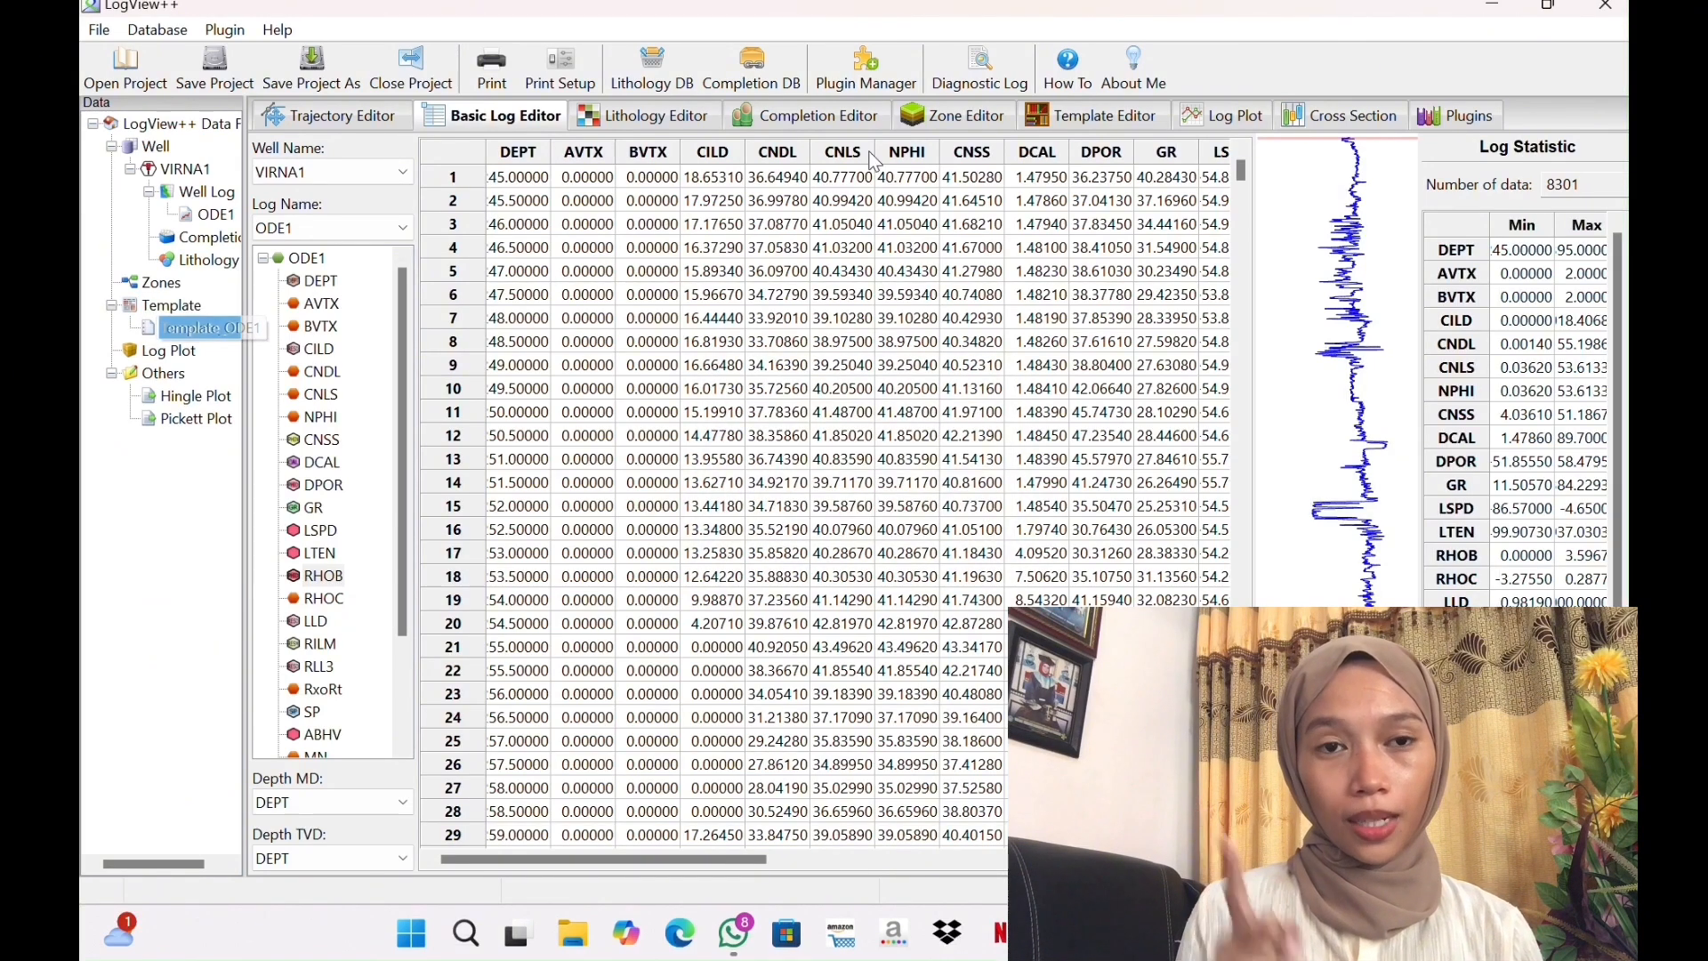
pyautogui.click(1117, 129)
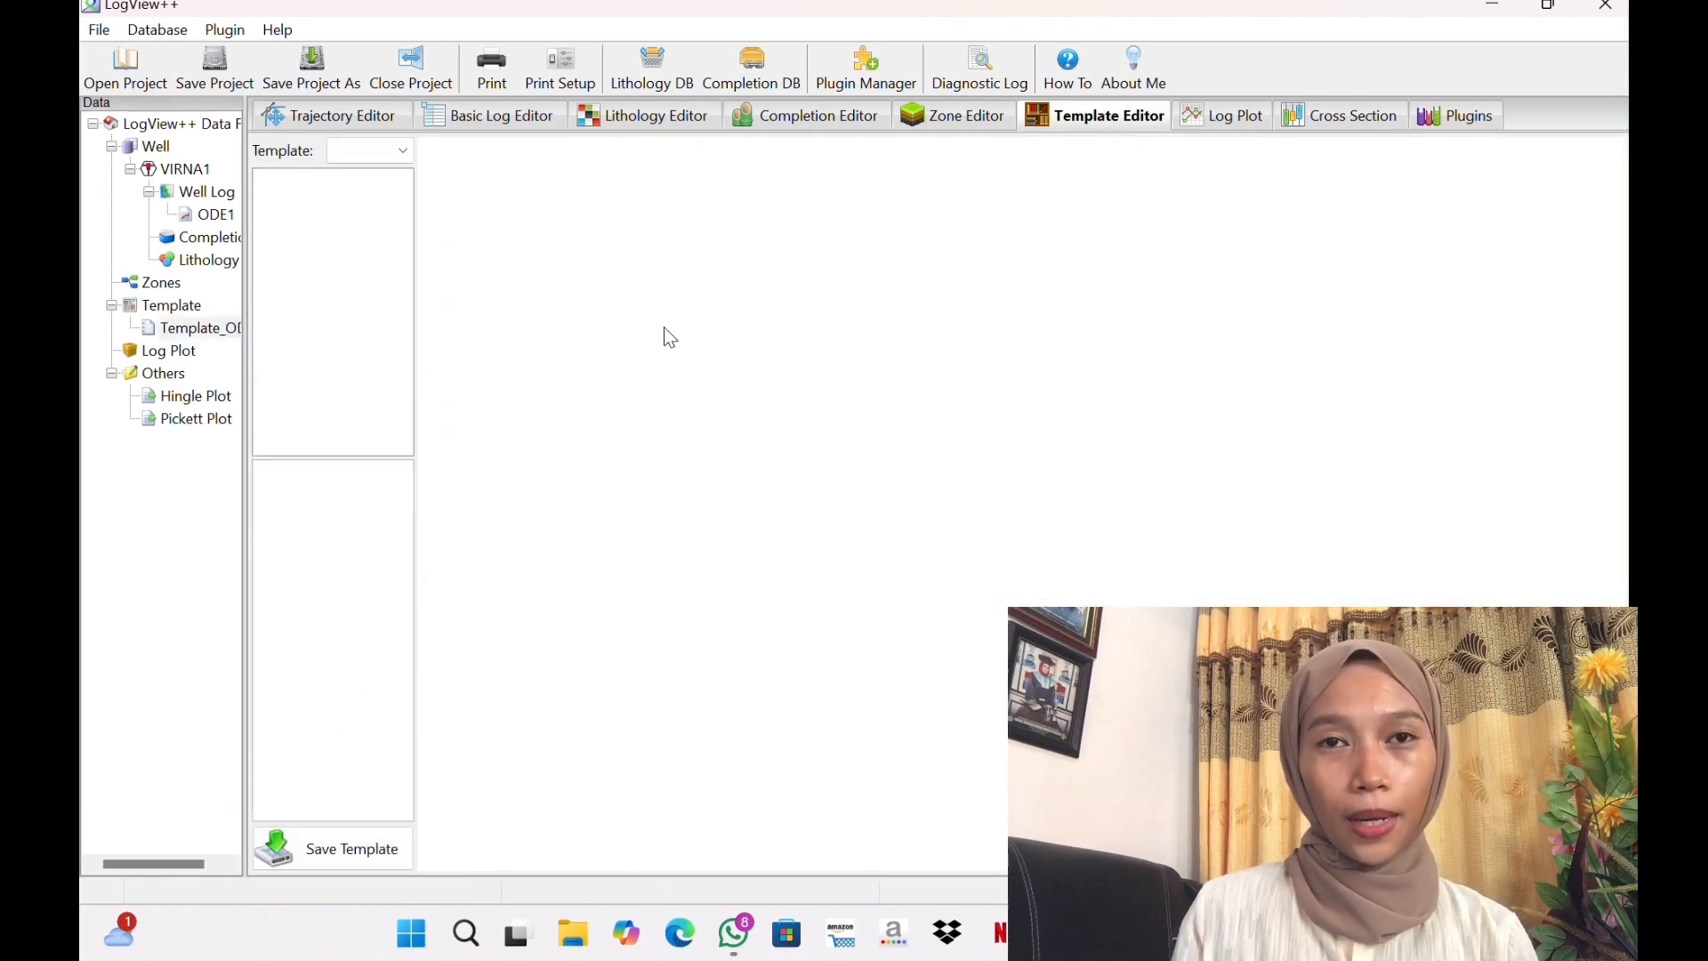
pyautogui.click(357, 149)
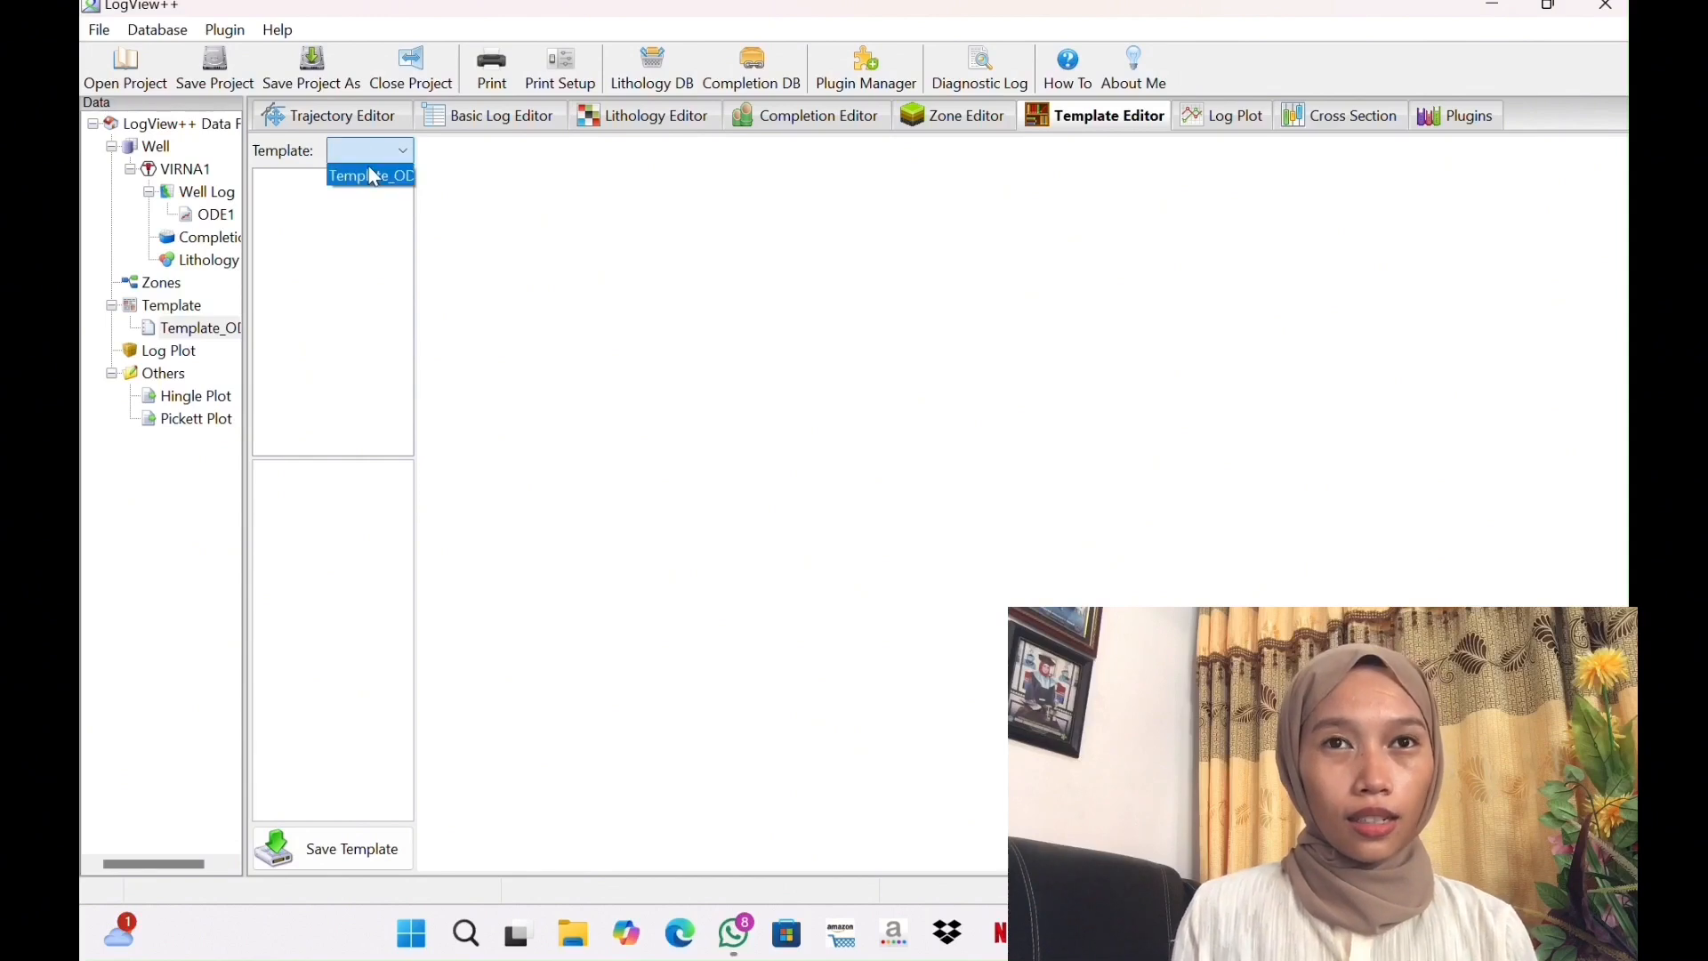
pyautogui.click(369, 169)
# Set Track-1's area fill from $LEFT_BORDER to GR and save the template
pyautogui.click(356, 249)
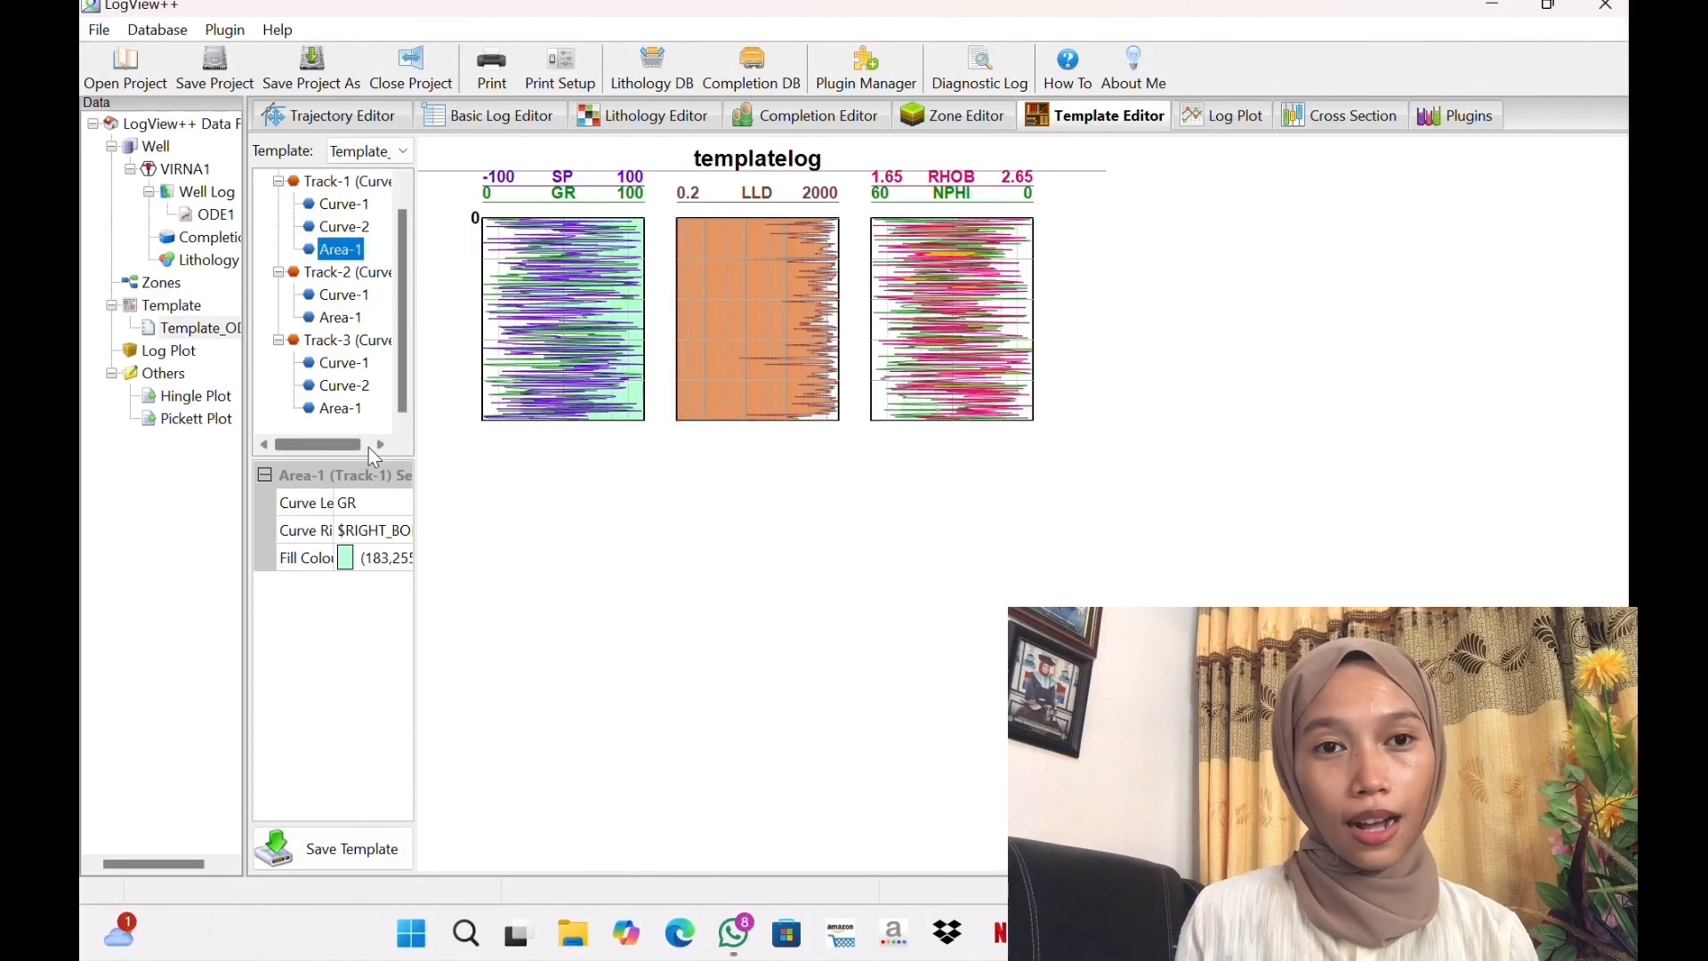
pyautogui.click(387, 505)
pyautogui.click(400, 503)
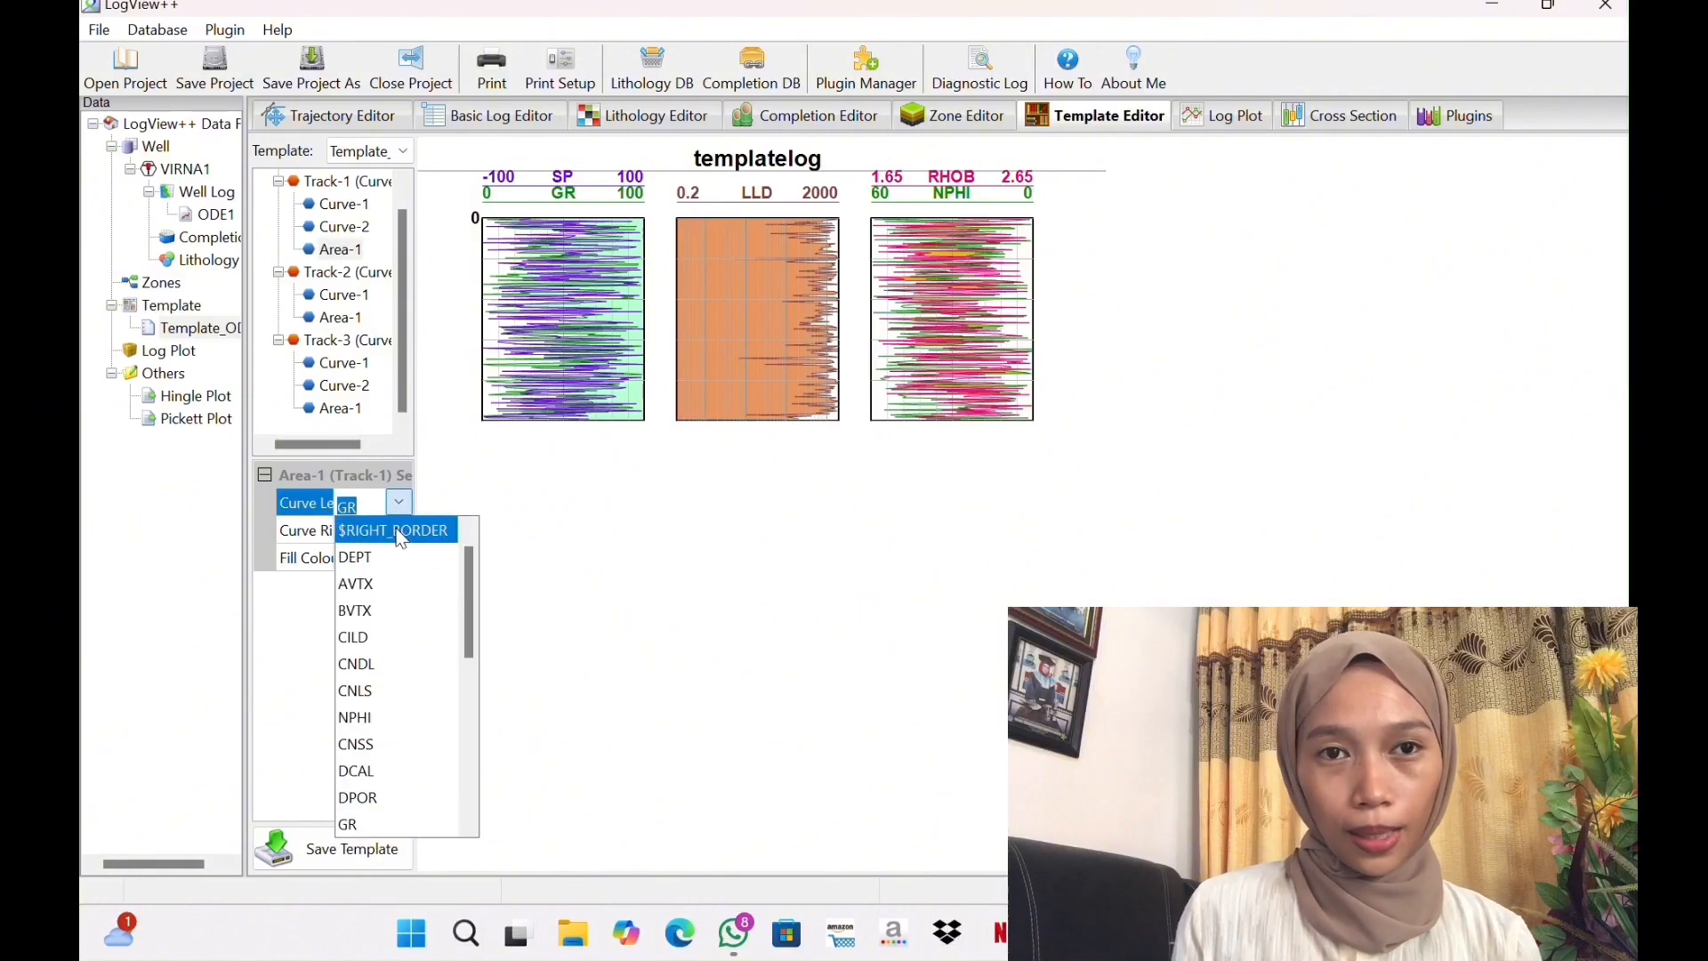
pyautogui.moveTo(467, 559); pyautogui.dragTo(465, 537)
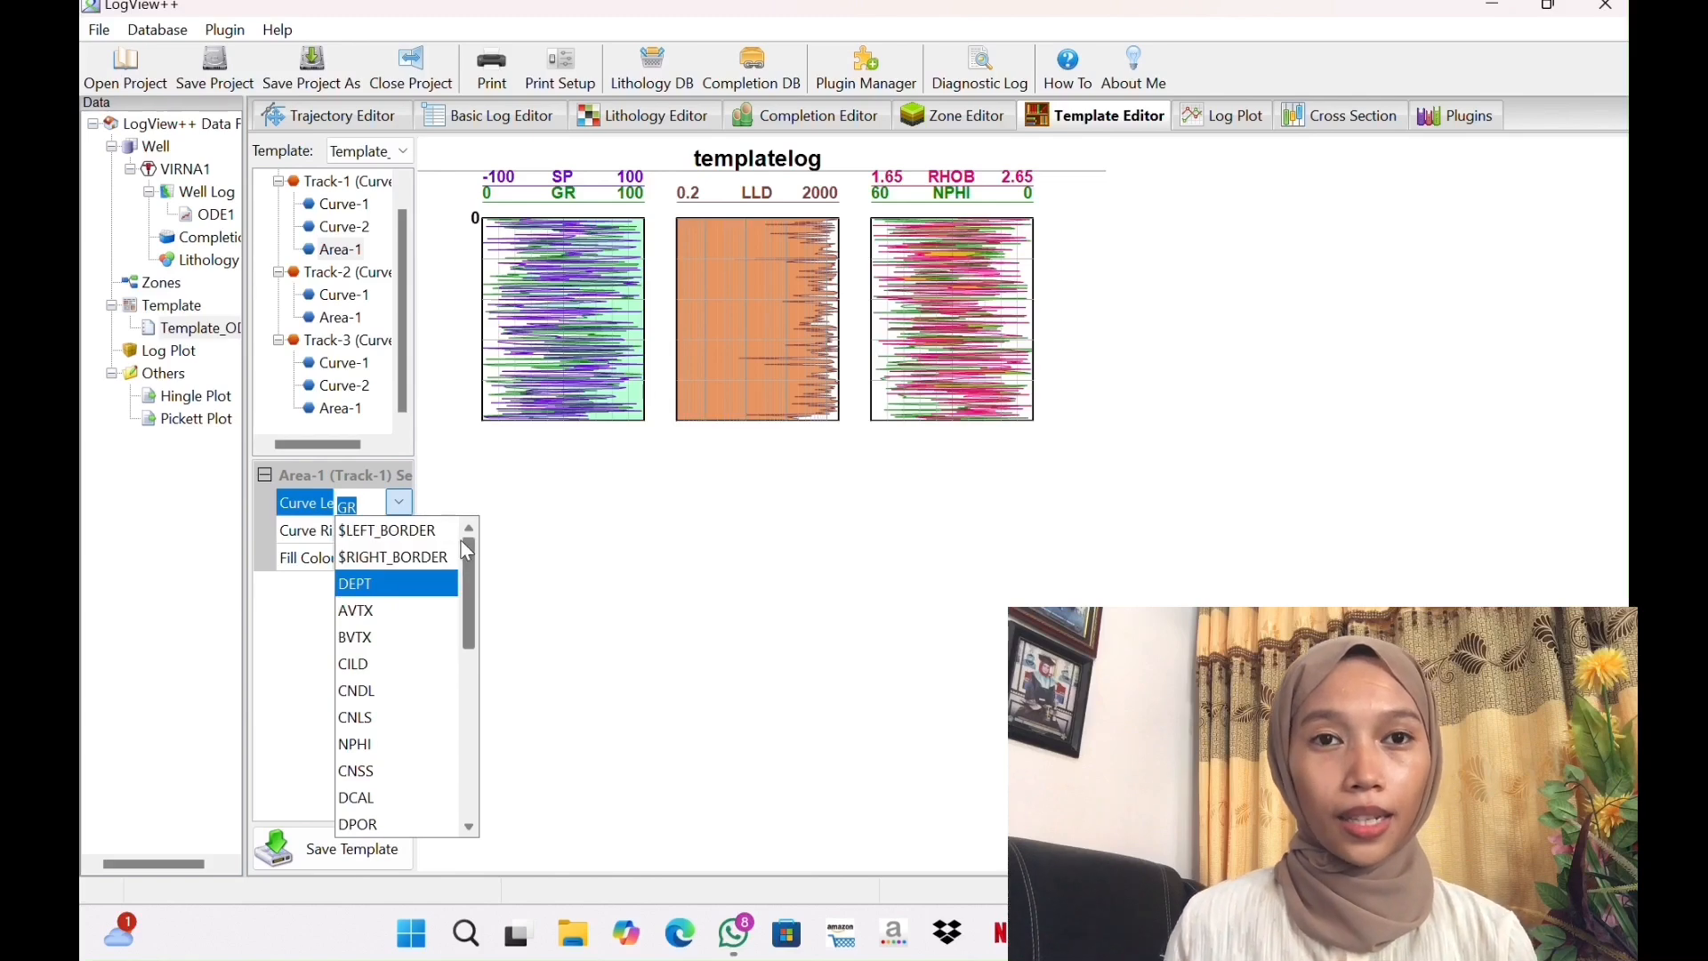
pyautogui.click(433, 530)
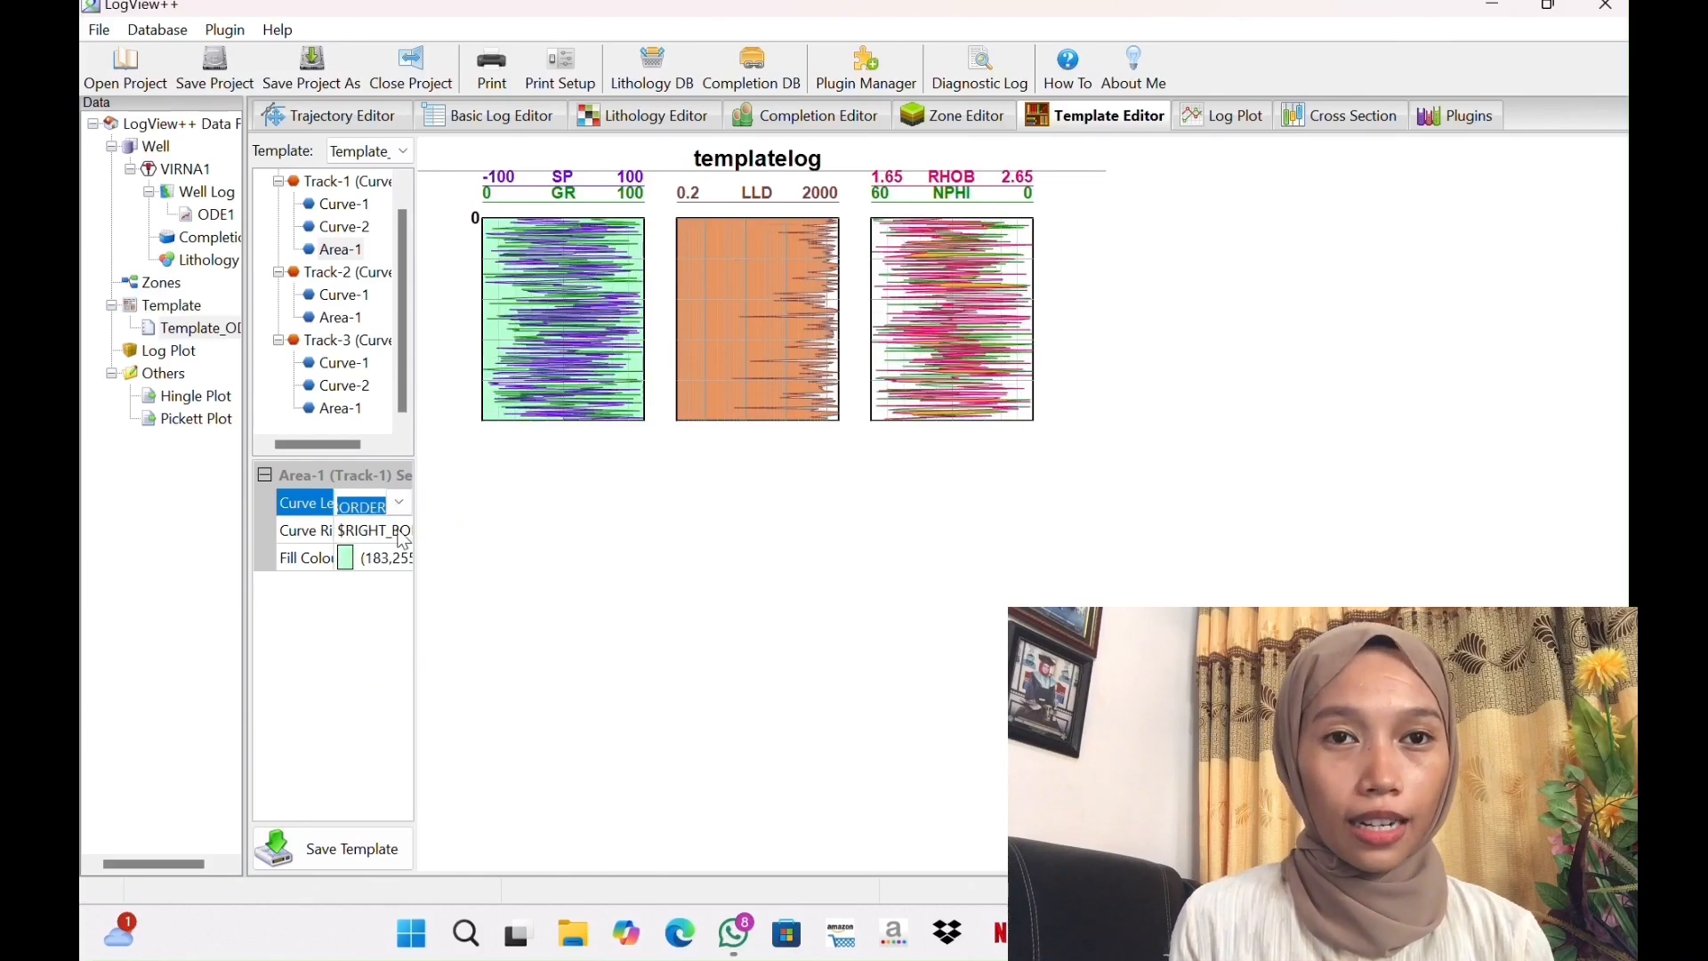
pyautogui.click(403, 538)
pyautogui.click(400, 530)
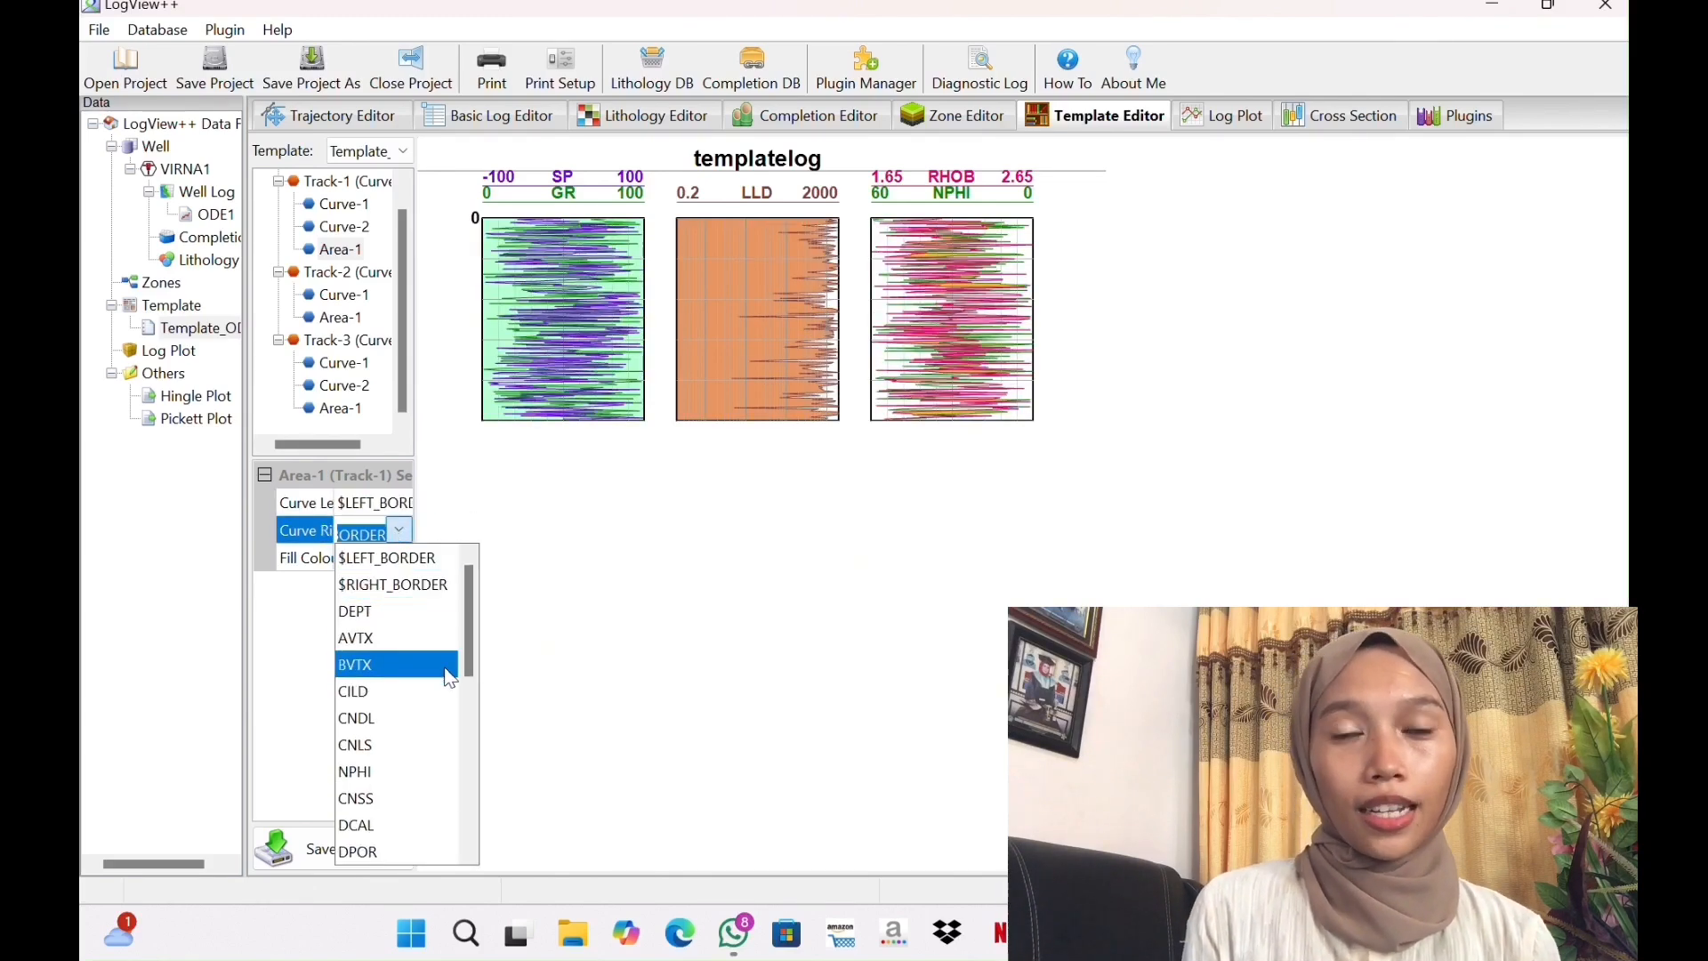
pyautogui.moveTo(472, 663); pyautogui.dragTo(476, 712)
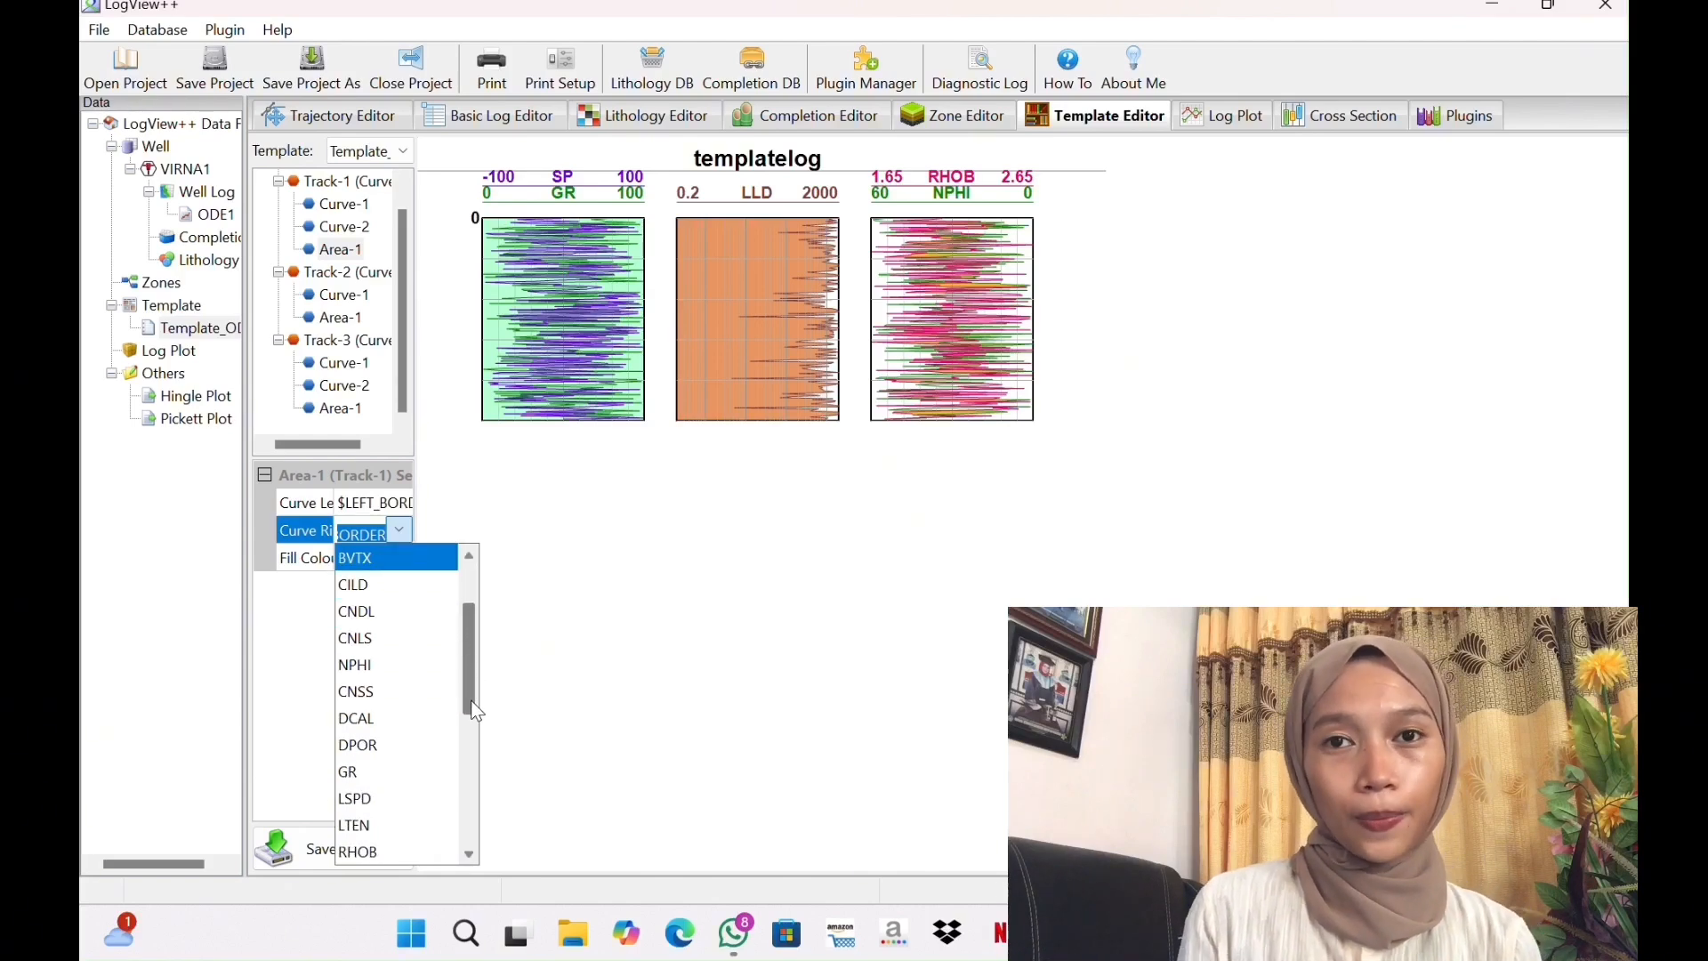
pyautogui.click(408, 764)
pyautogui.click(355, 850)
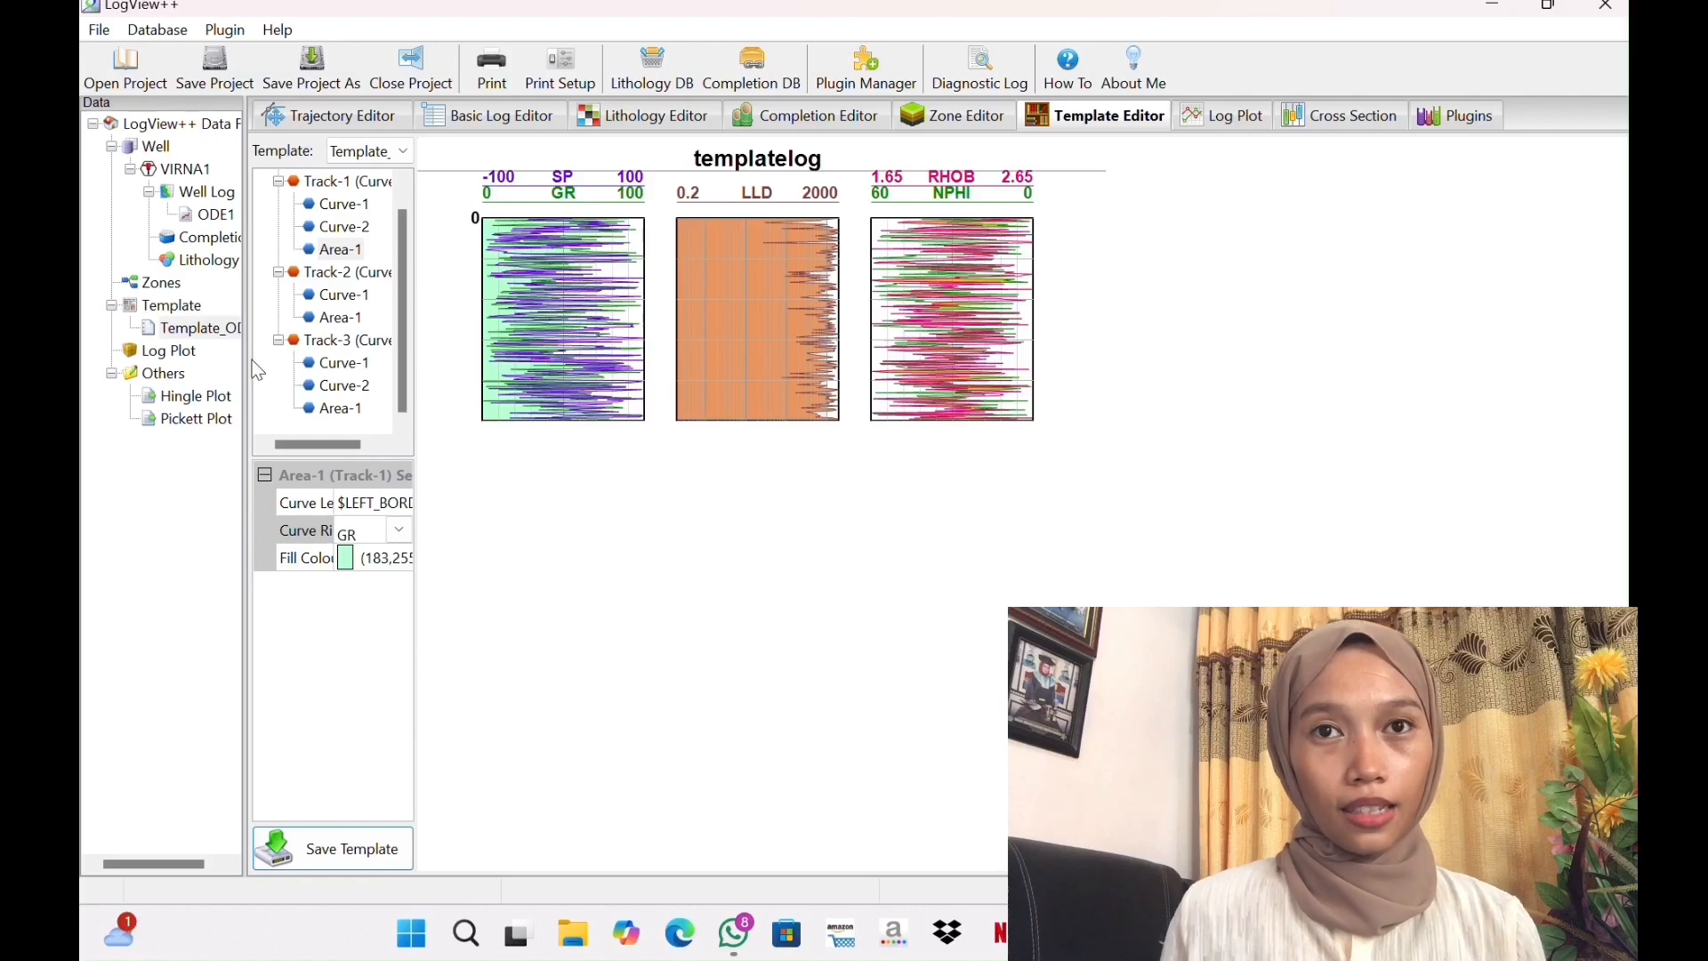
pyautogui.click(176, 354)
# Add a log plot named logplot_ODE1 under Log Plot and open its settings
pyautogui.rightClick(175, 355)
pyautogui.click(239, 362)
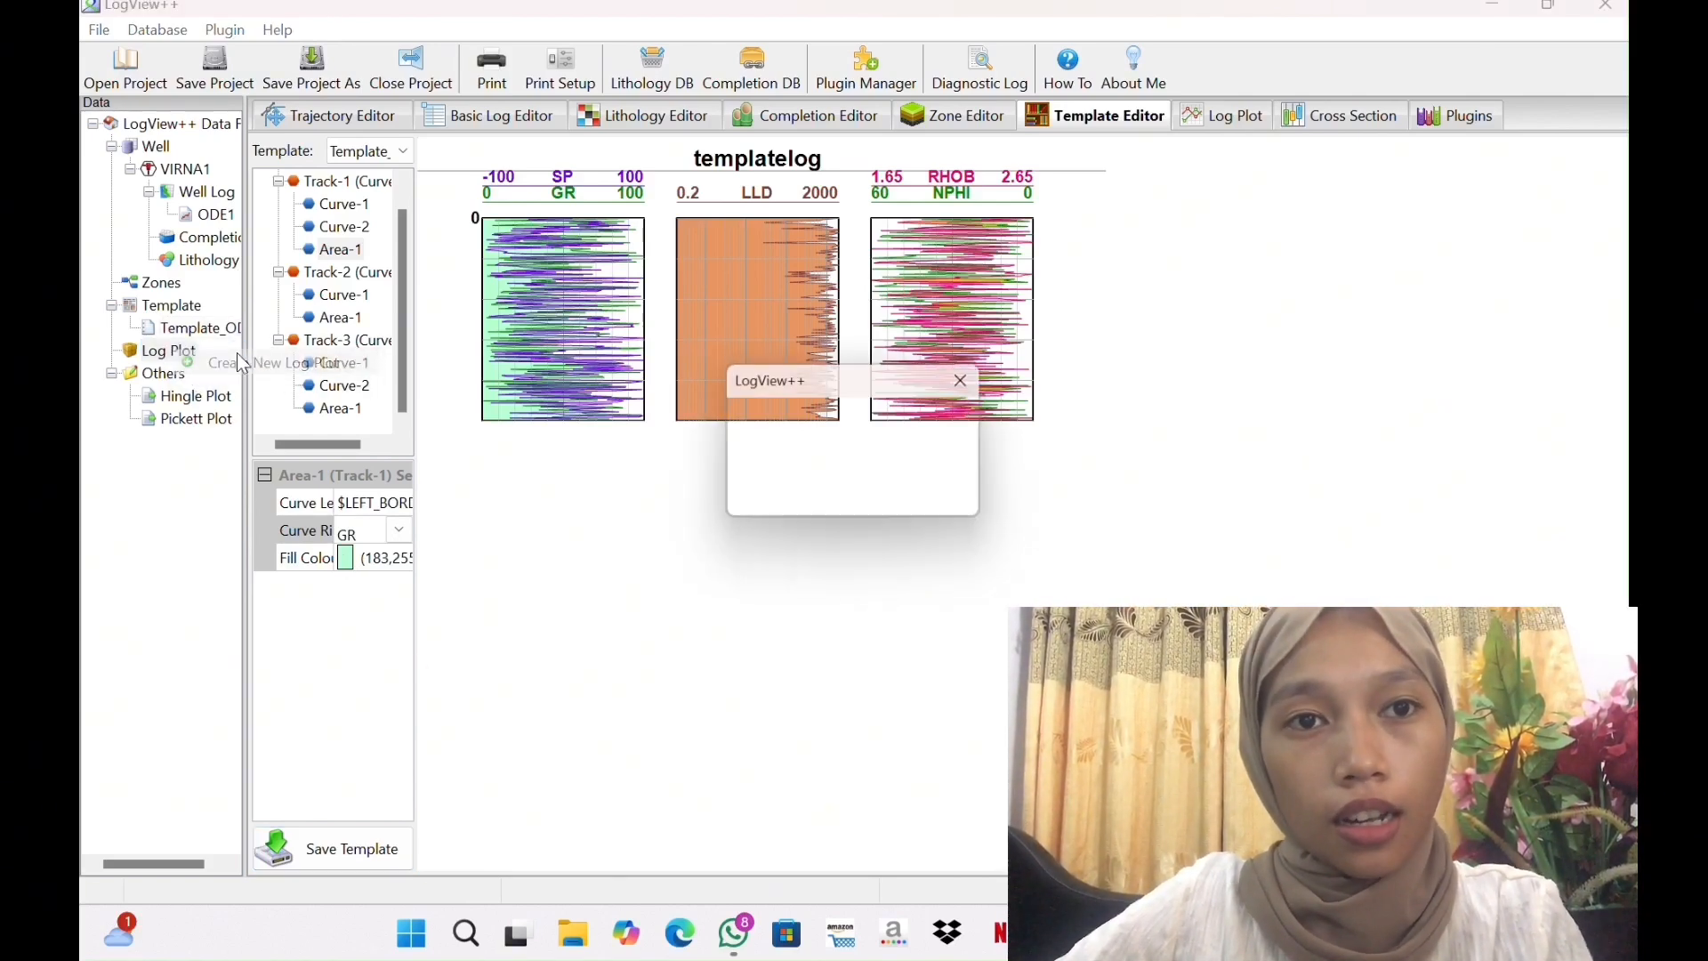
pyautogui.click(850, 445)
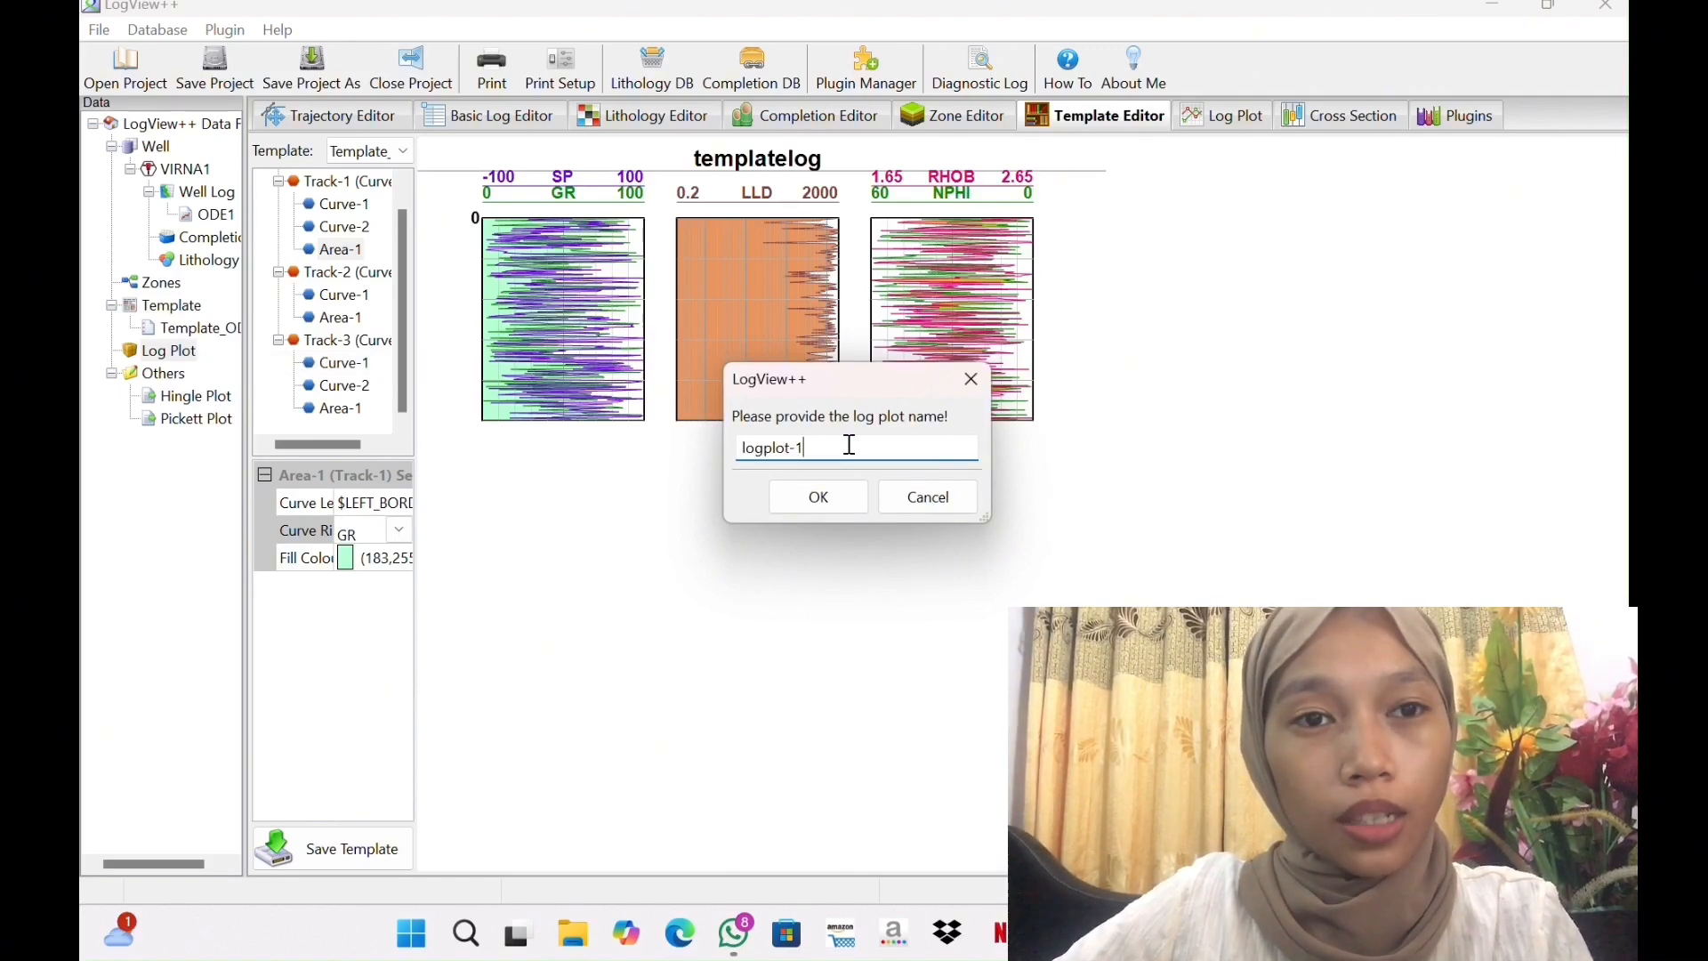
pyautogui.press('BackSpace')
pyautogui.press('BackSpace')
pyautogui.write('_')
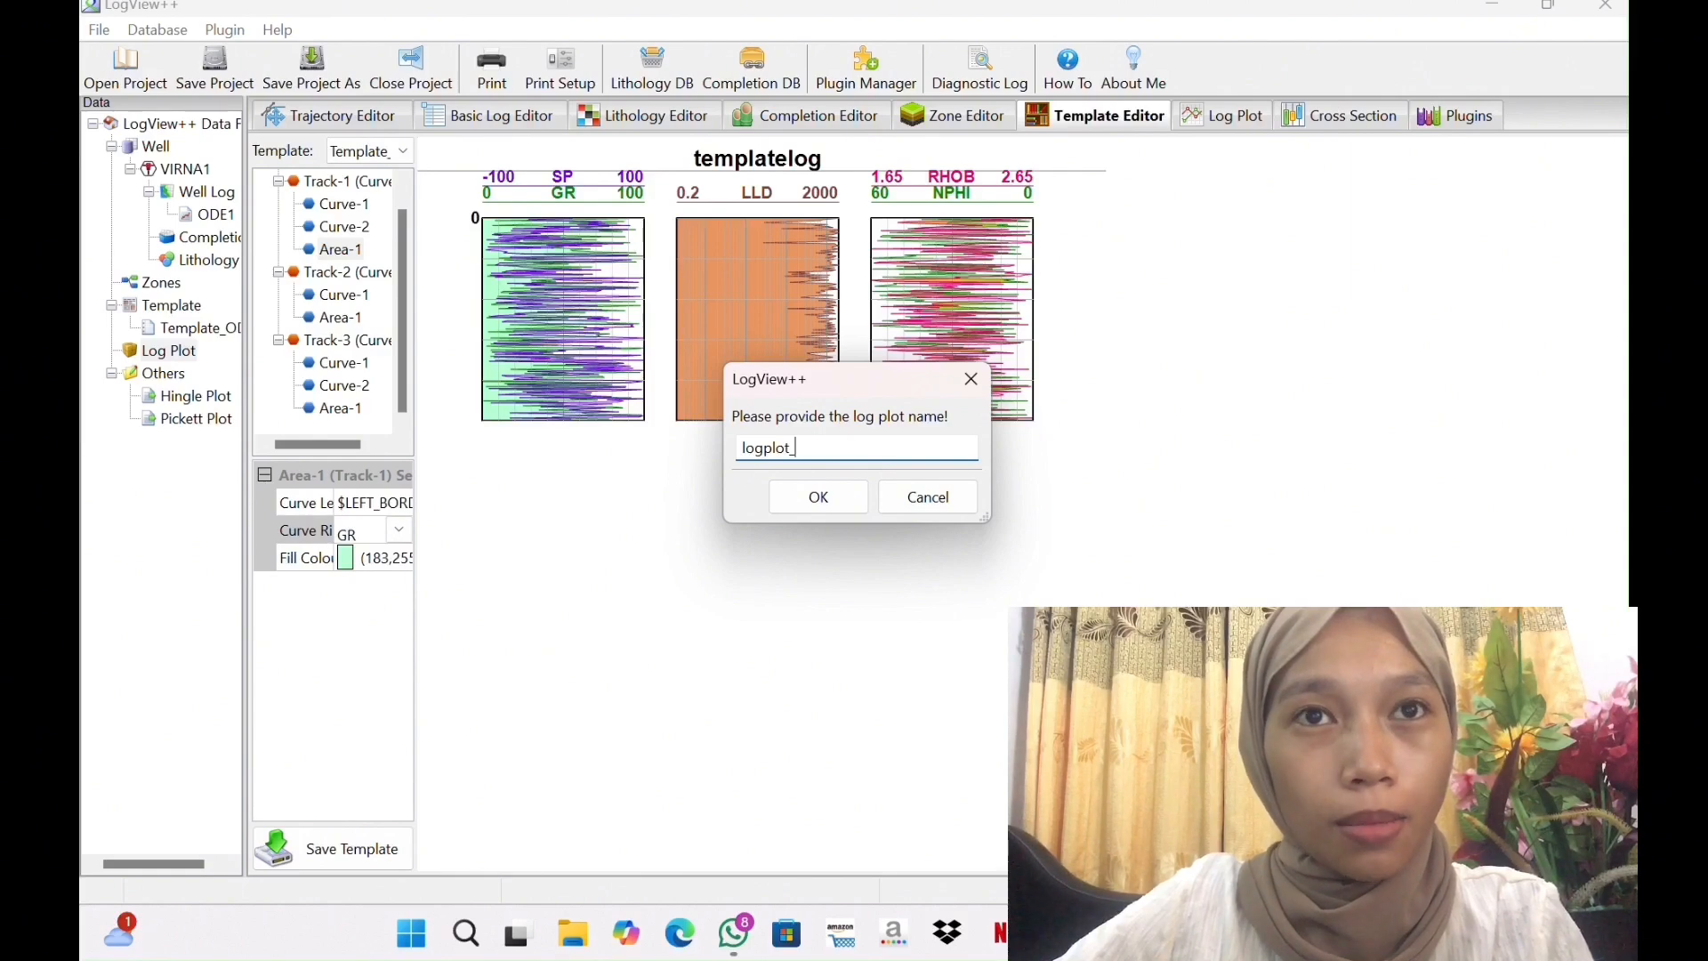
pyautogui.write('ODE1')
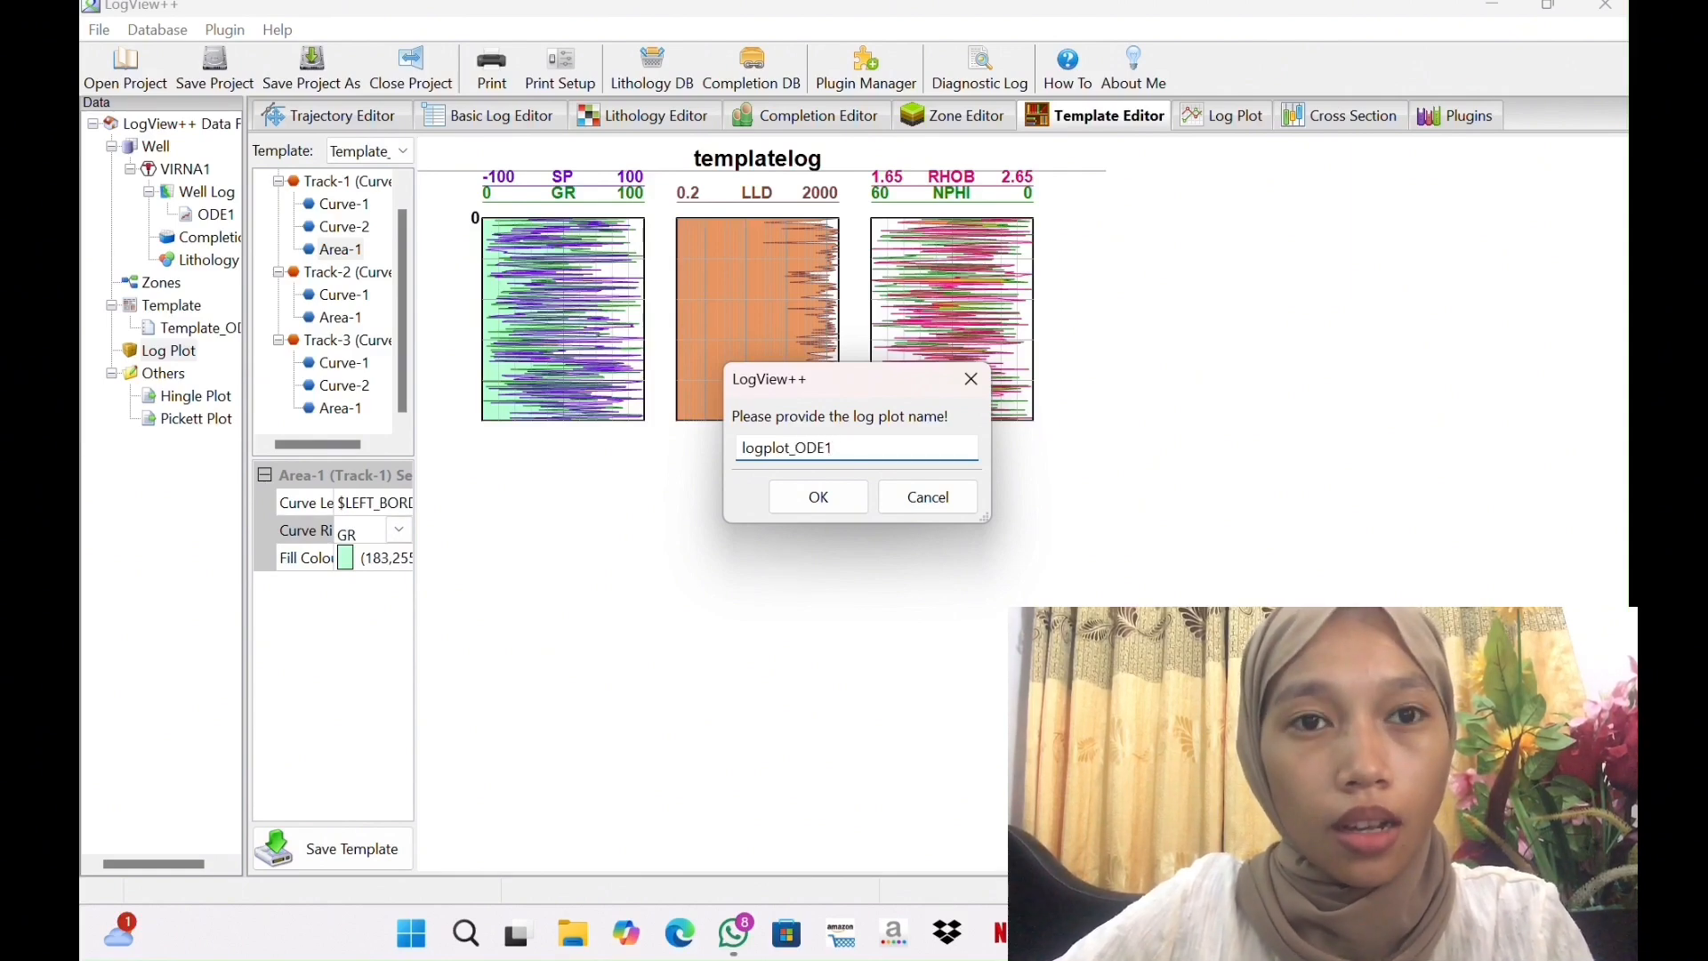
pyautogui.click(819, 496)
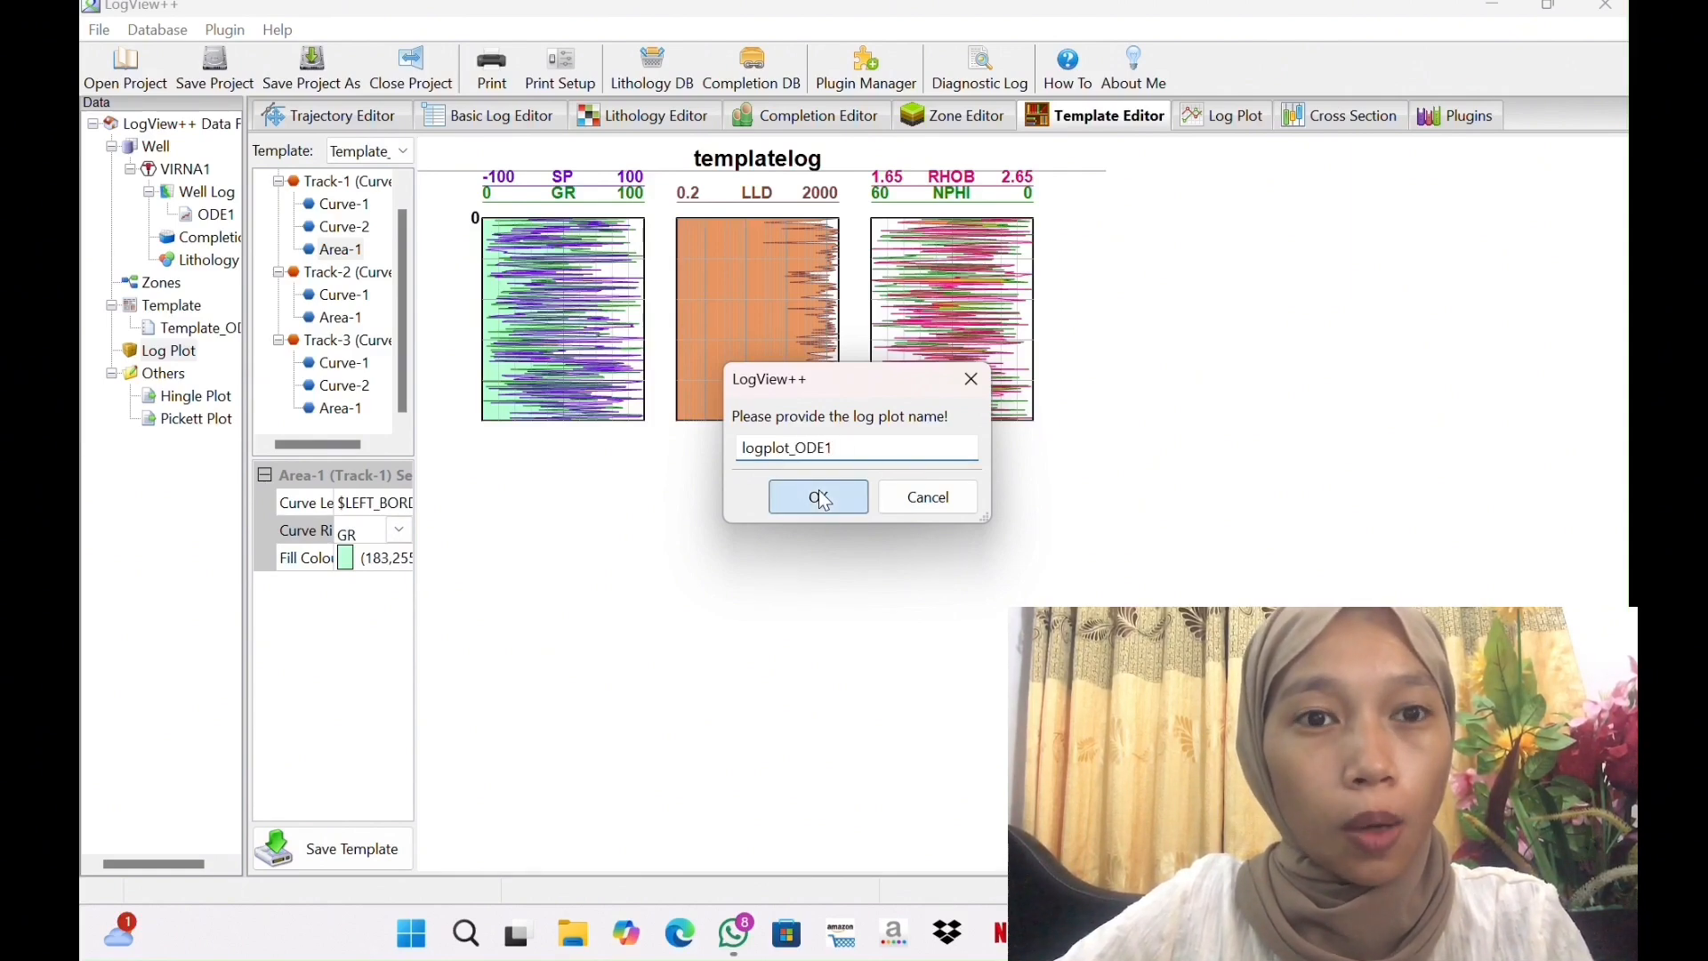
pyautogui.click(233, 371)
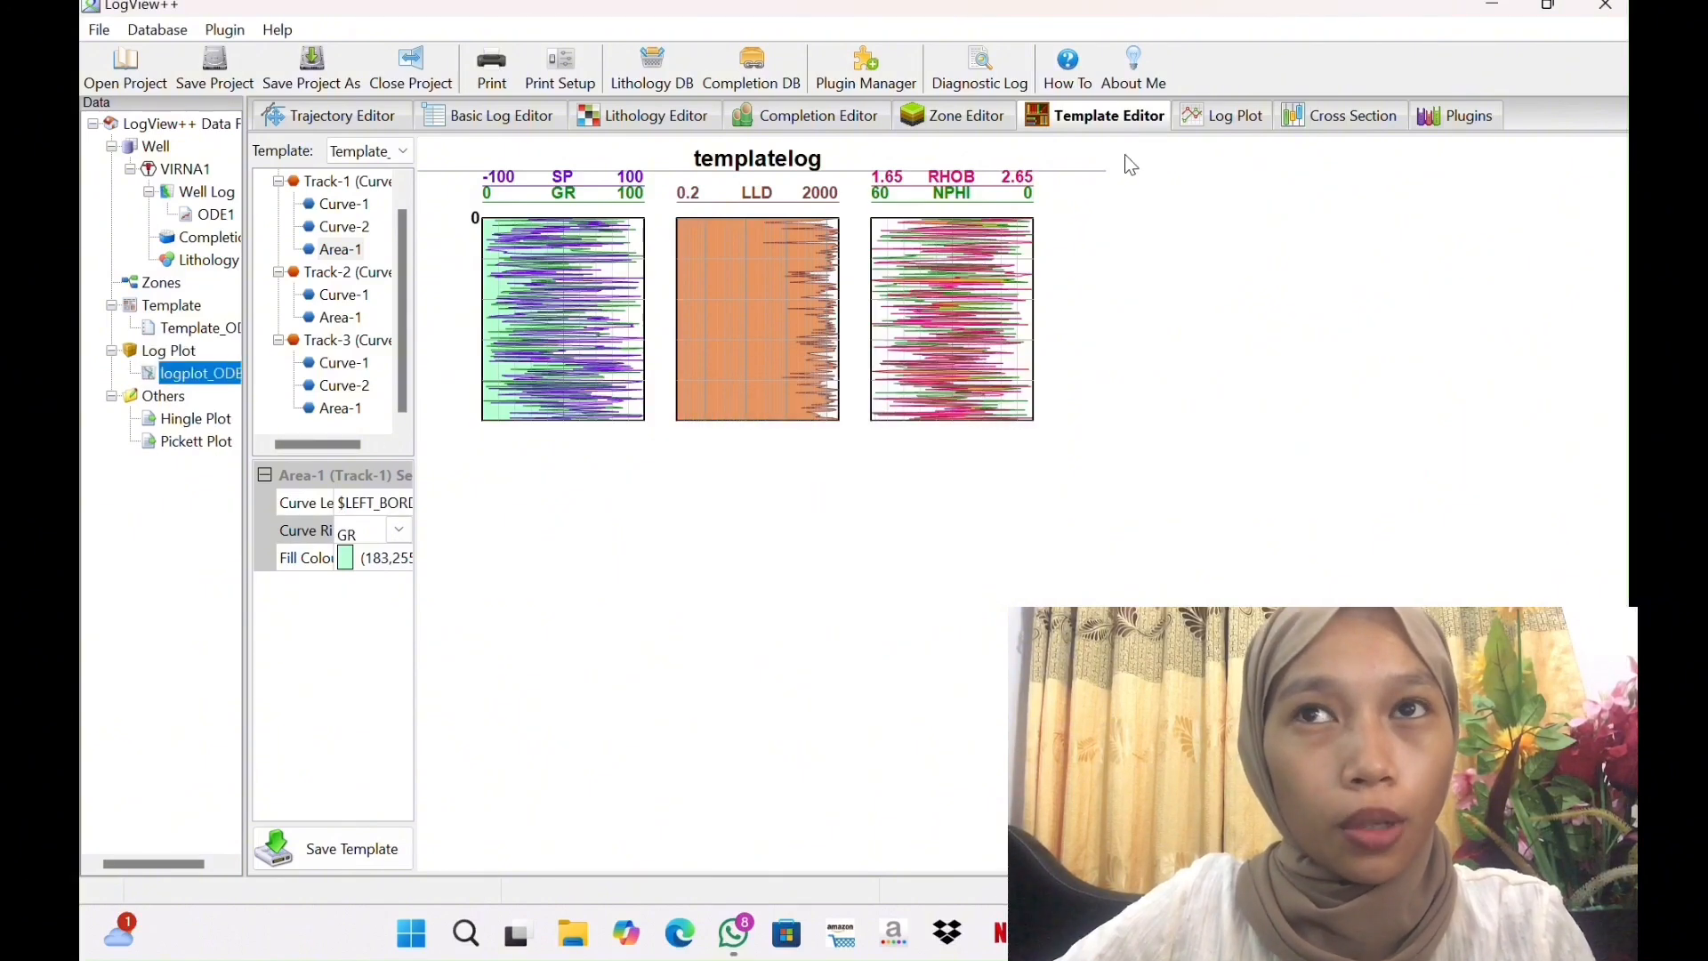
pyautogui.click(1235, 117)
# Set logplot_ODE1 to well VIRNA1, LAS log ODE1 and template Template_ODE1
pyautogui.click(389, 176)
pyautogui.click(320, 195)
pyautogui.click(355, 304)
pyautogui.click(365, 324)
pyautogui.click(384, 359)
pyautogui.click(386, 380)
pyautogui.click(400, 525)
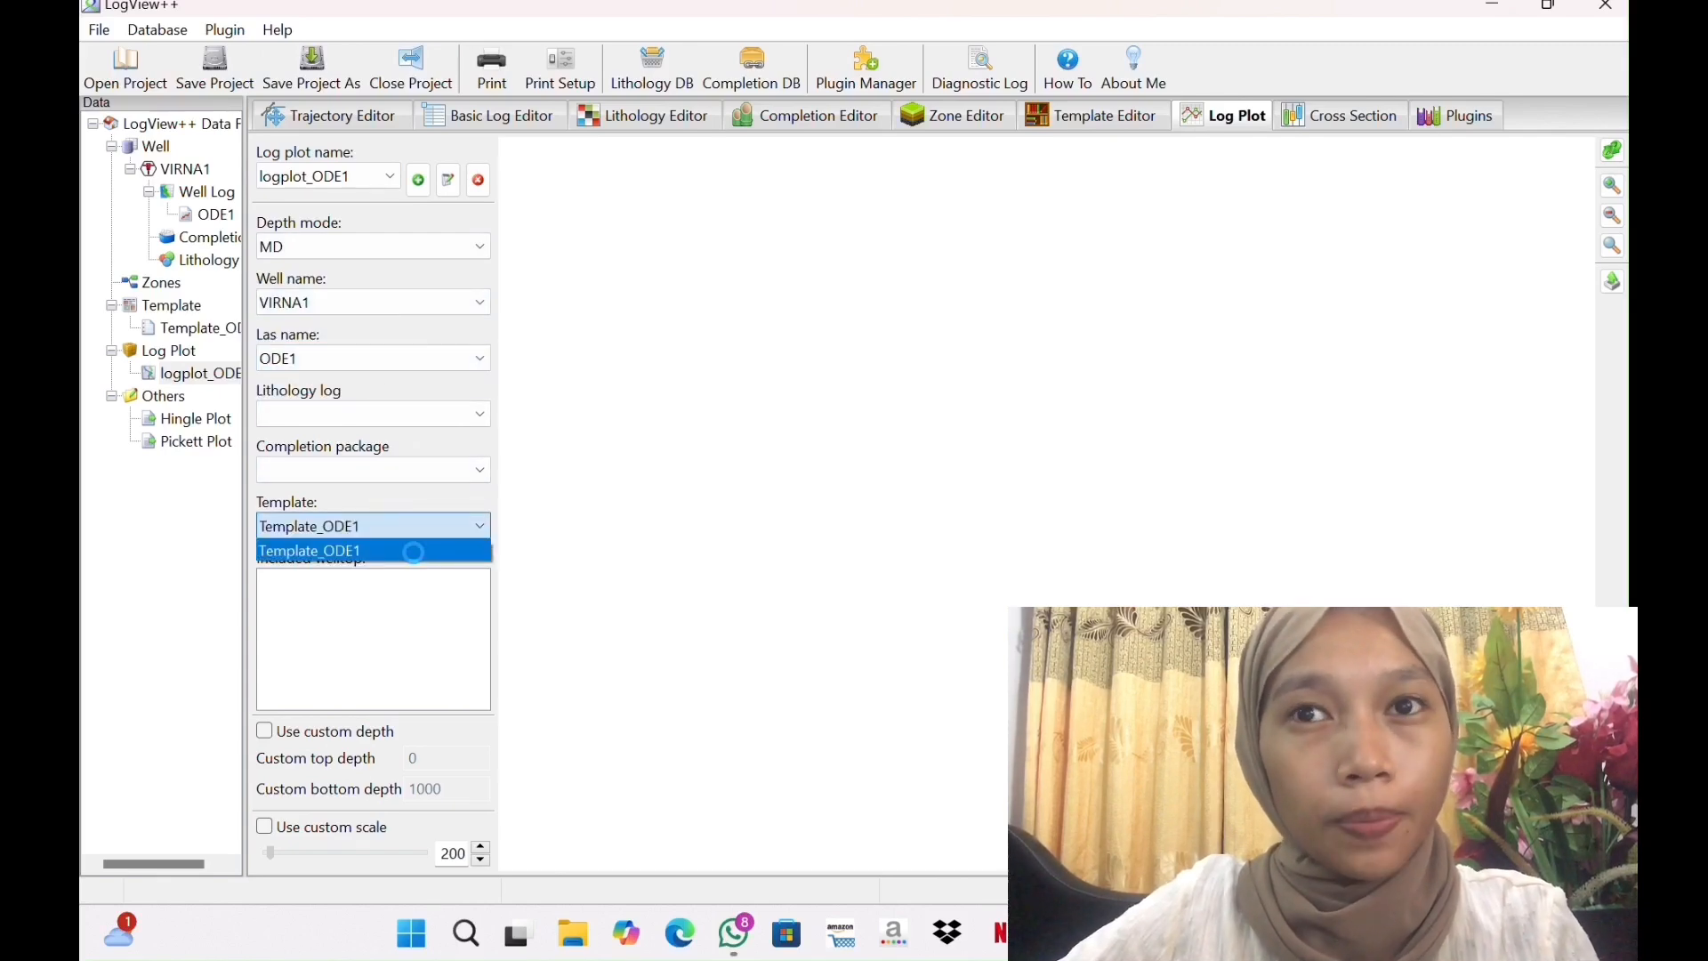
pyautogui.click(426, 550)
pyautogui.moveTo(1588, 203); pyautogui.dragTo(1495, 366)
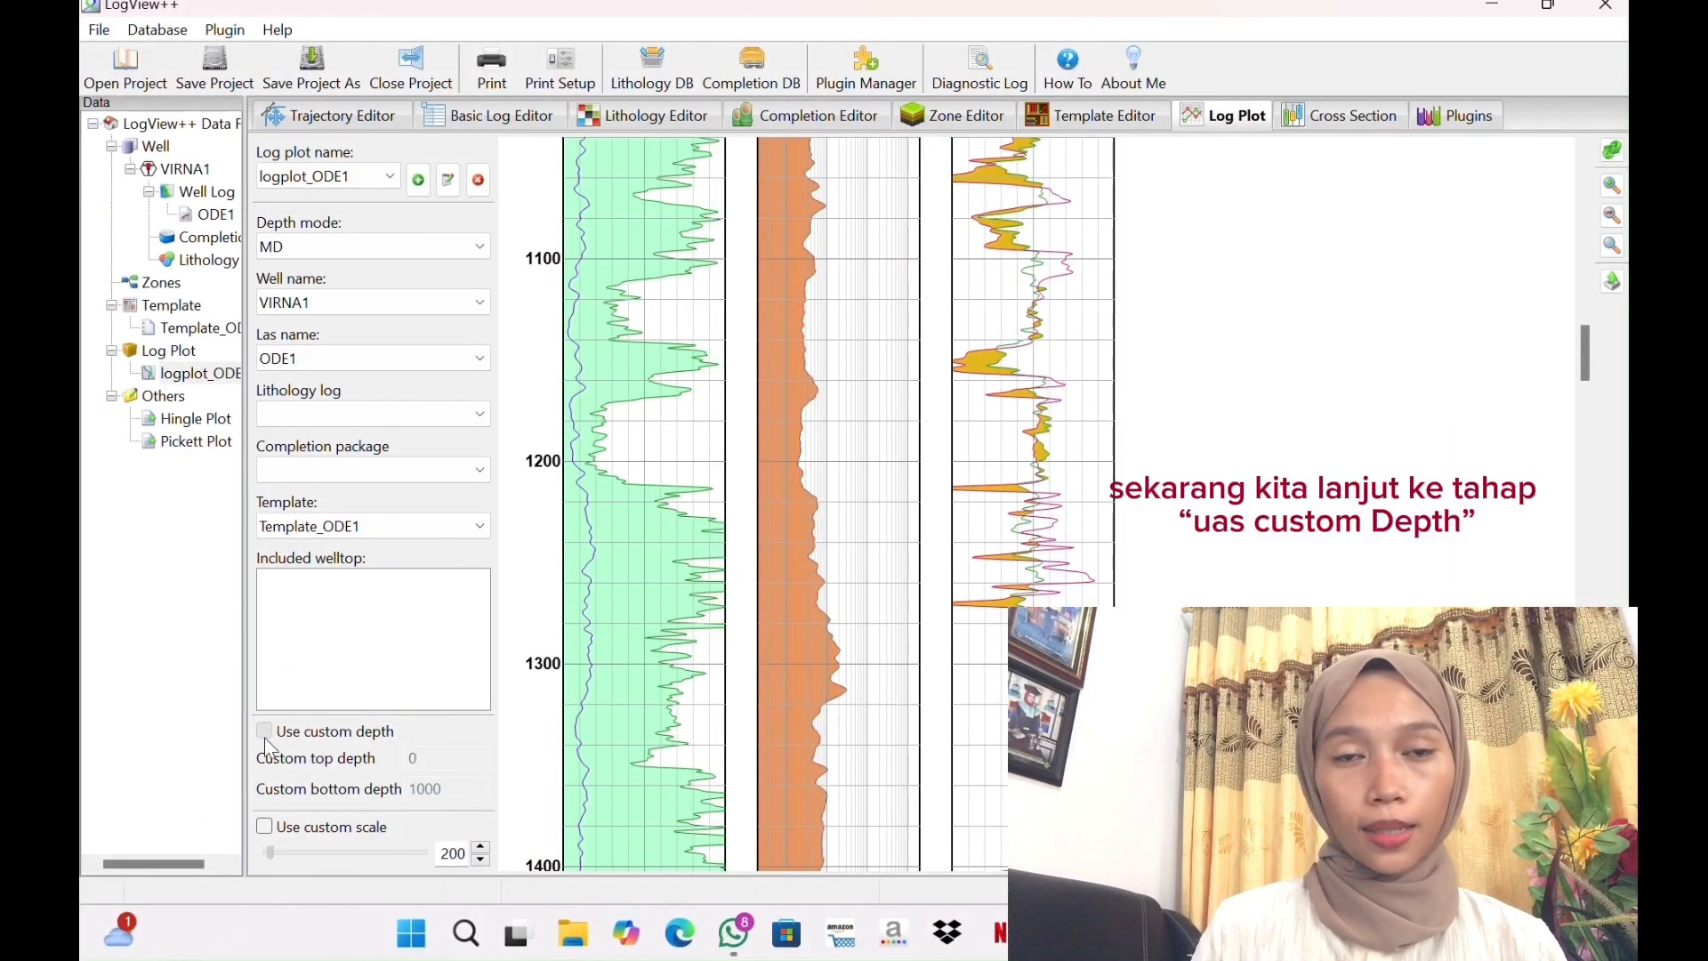
# Use a custom plot depth range of 1100 to 1200, then return to the Basic Log Editor
pyautogui.click(265, 733)
pyautogui.click(447, 757)
pyautogui.press('BackSpace')
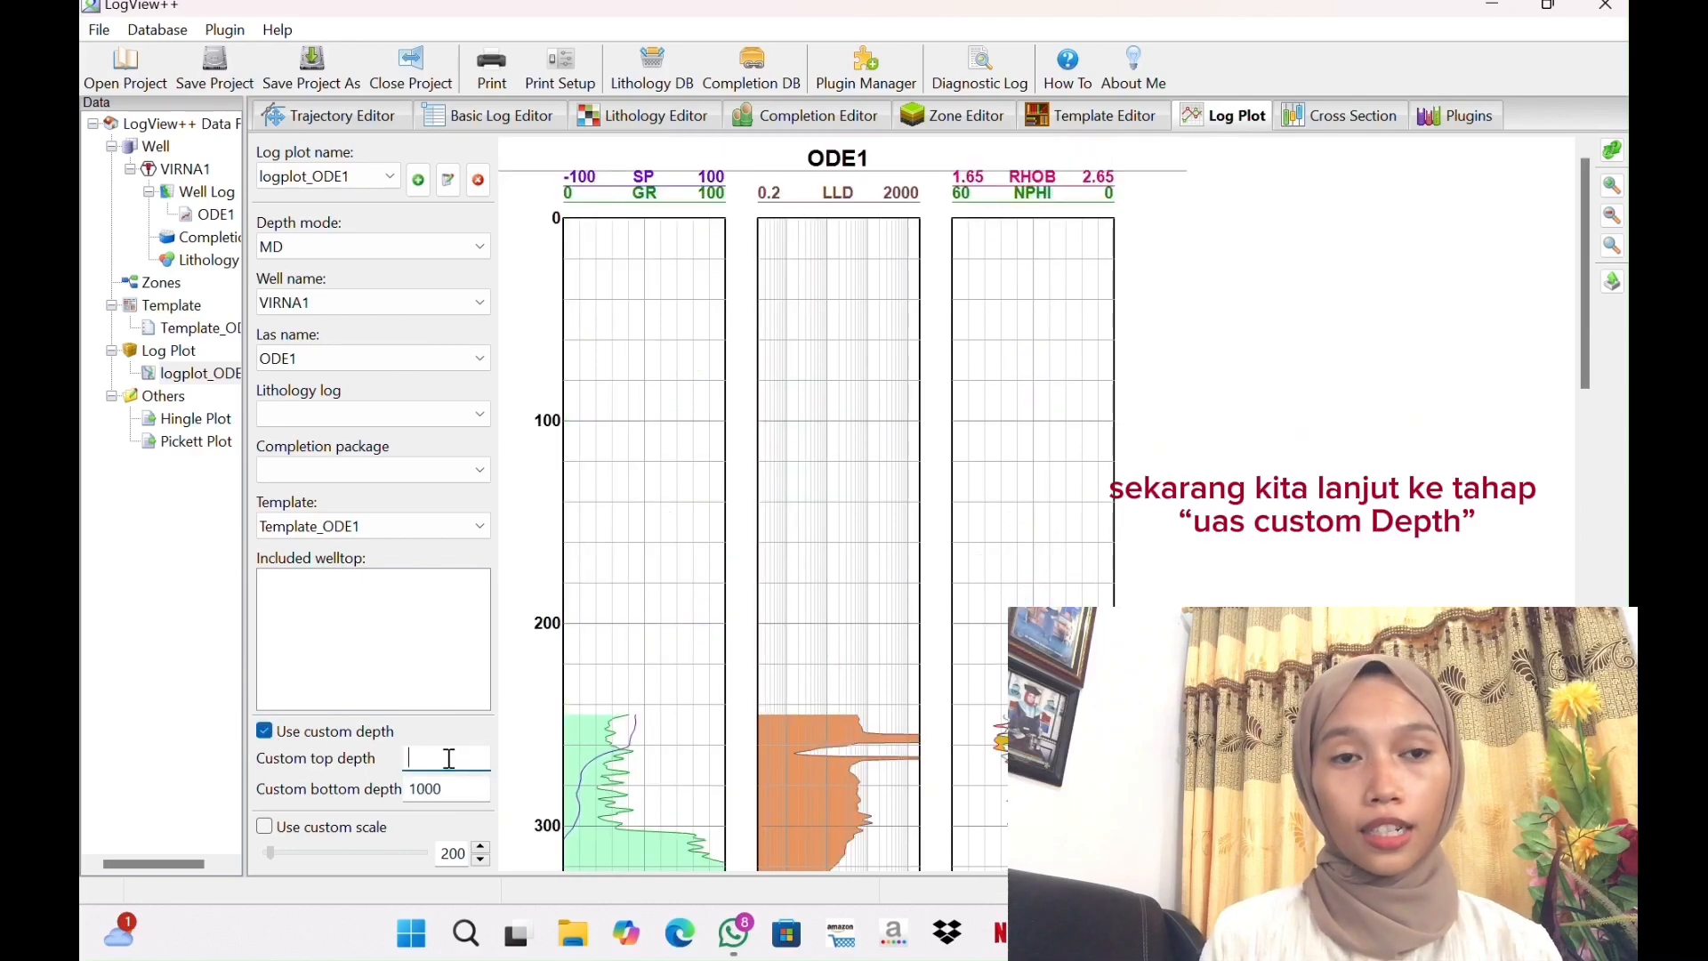
pyautogui.write('1100')
pyautogui.click(471, 789)
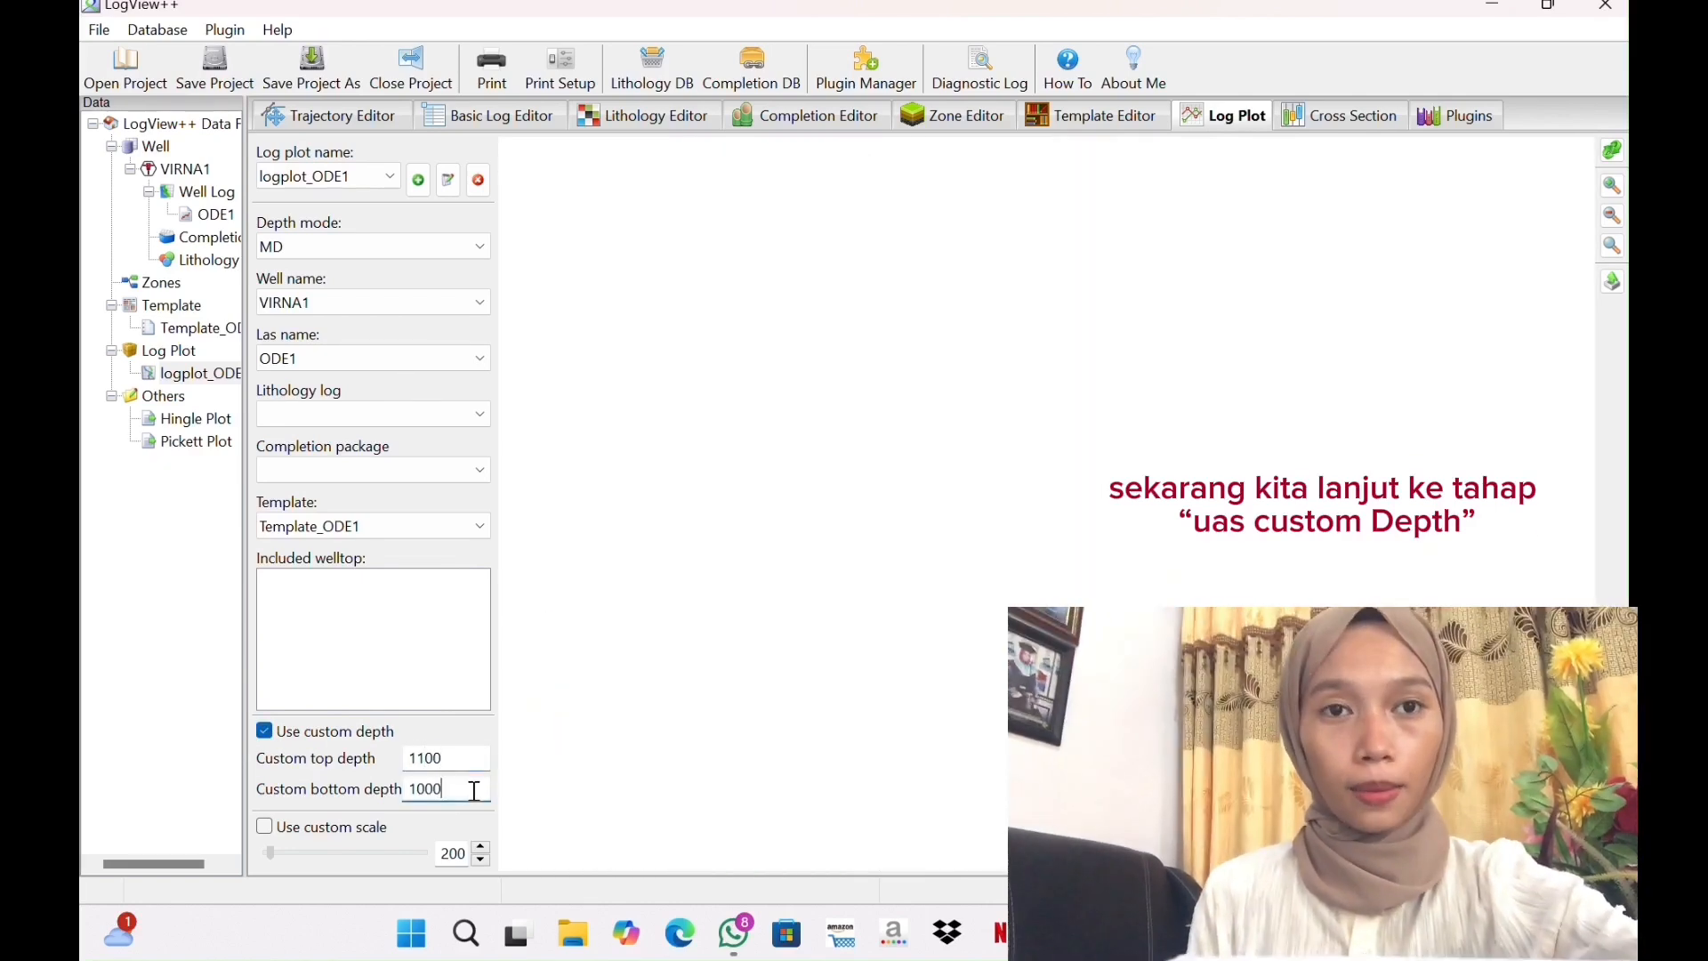
pyautogui.press('BackSpace')
pyautogui.press('BackSpace')
pyautogui.press('BackSpace')
pyautogui.write('200')
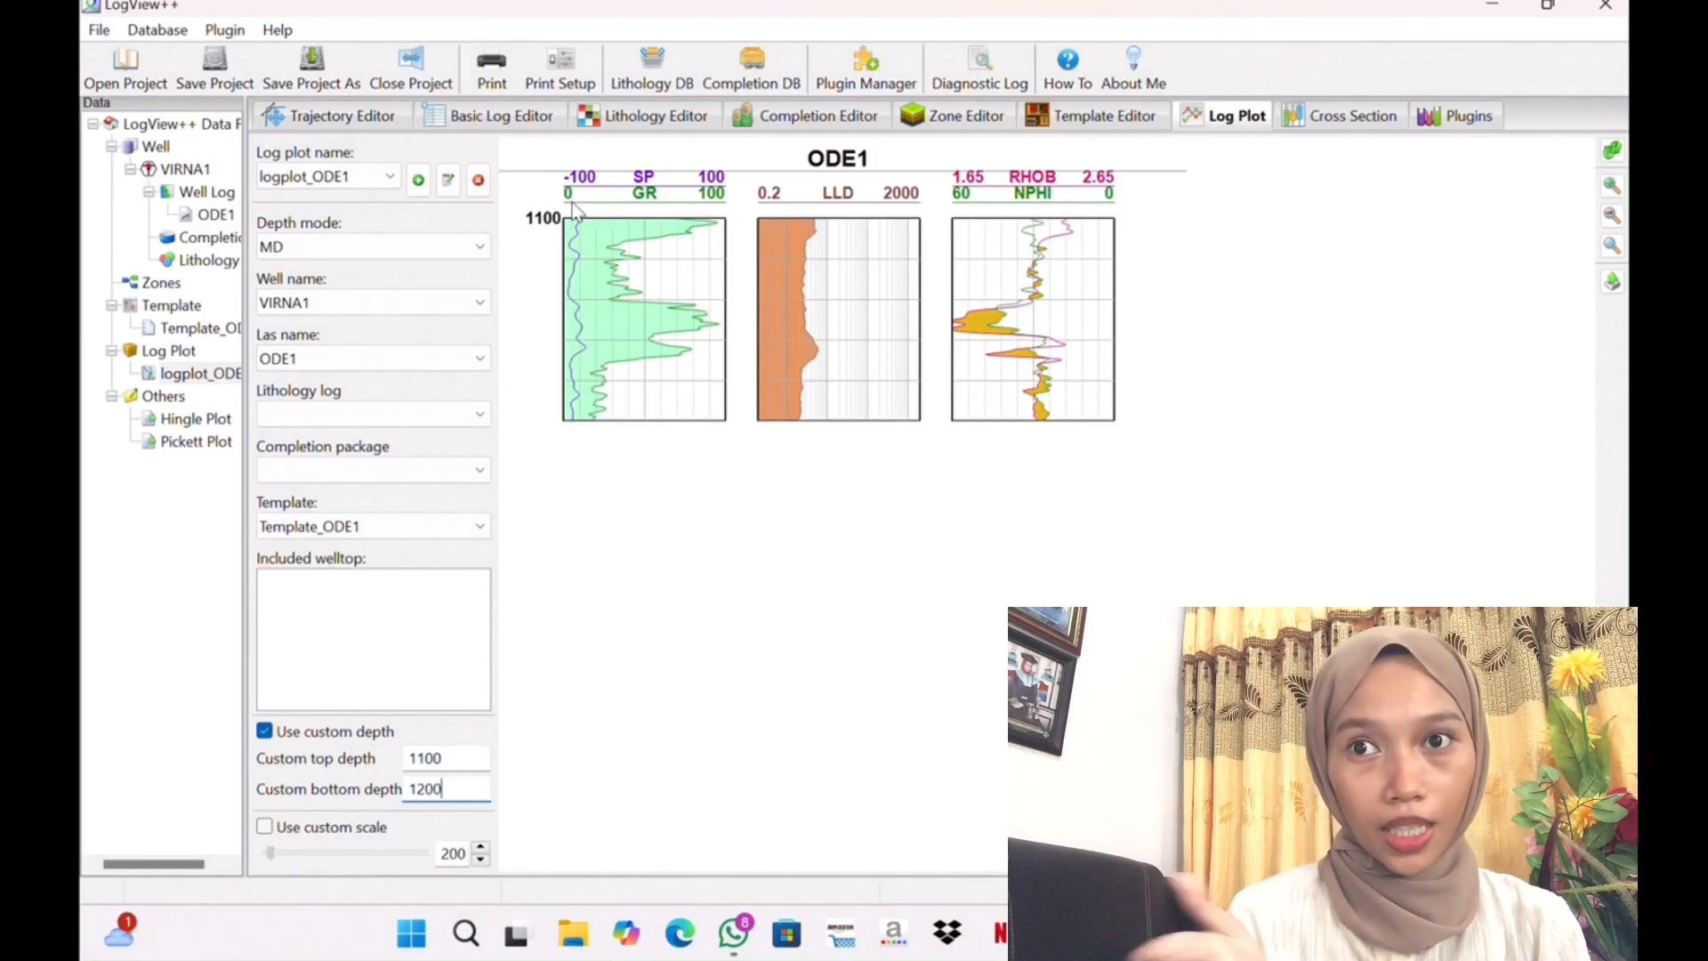
pyautogui.click(529, 123)
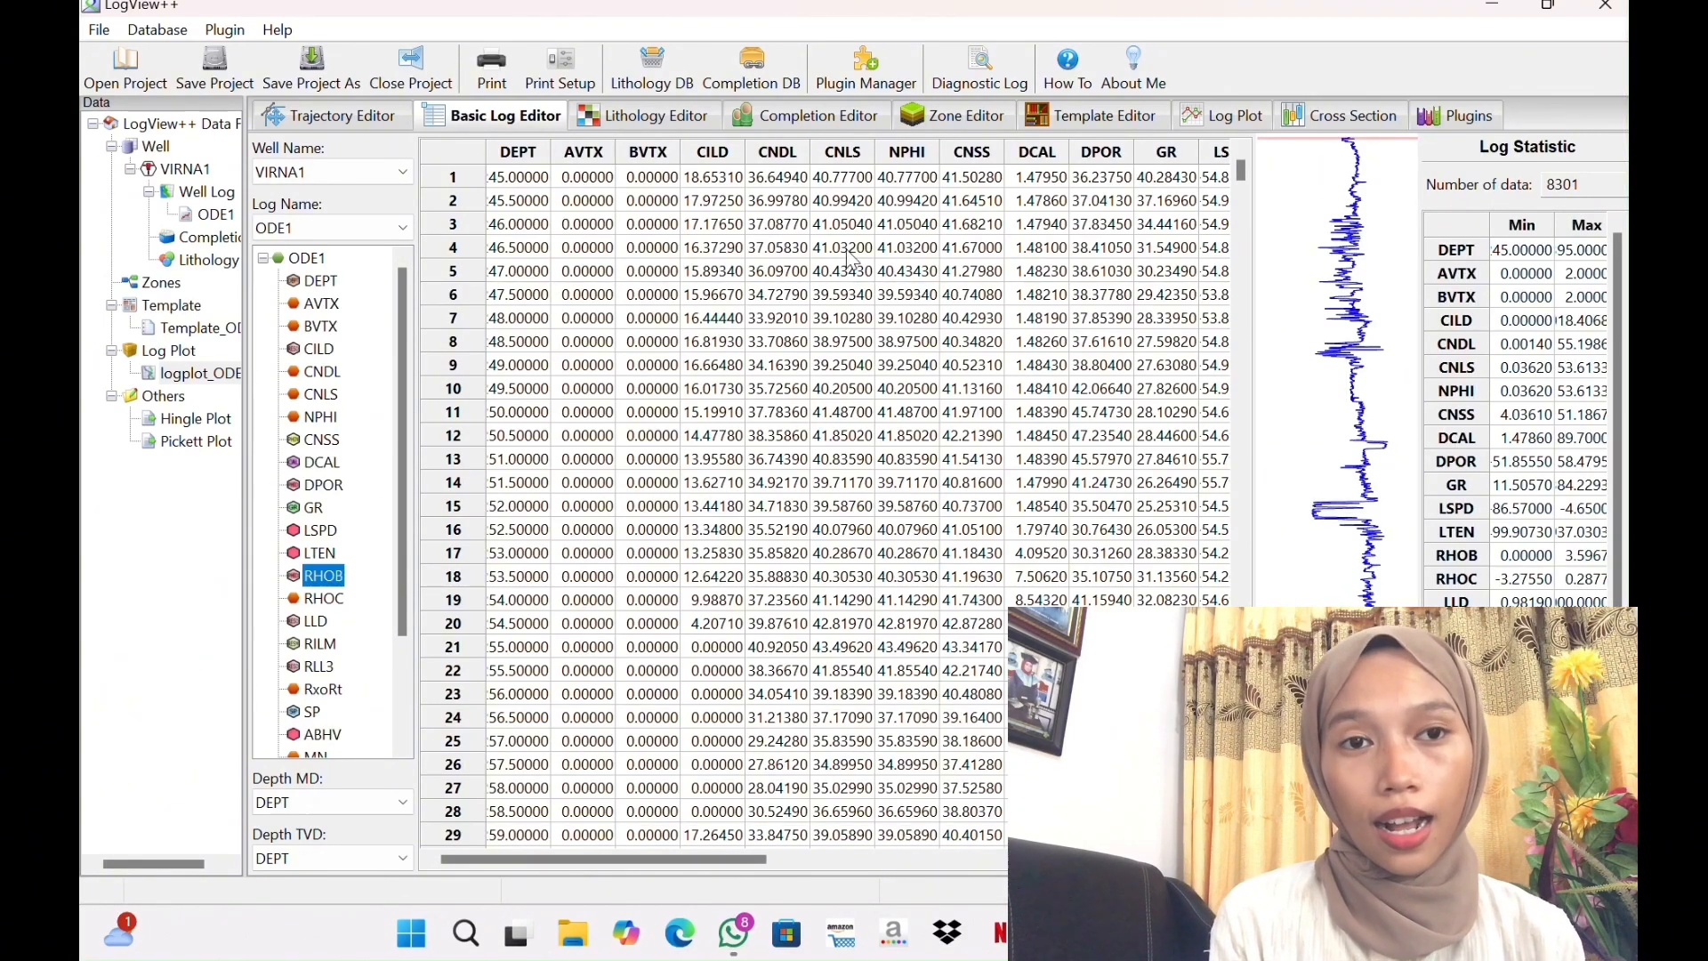
# Compute density porosity PORE_D from RHOB with a Dolomite matrix of 2.85
pyautogui.click(726, 29)
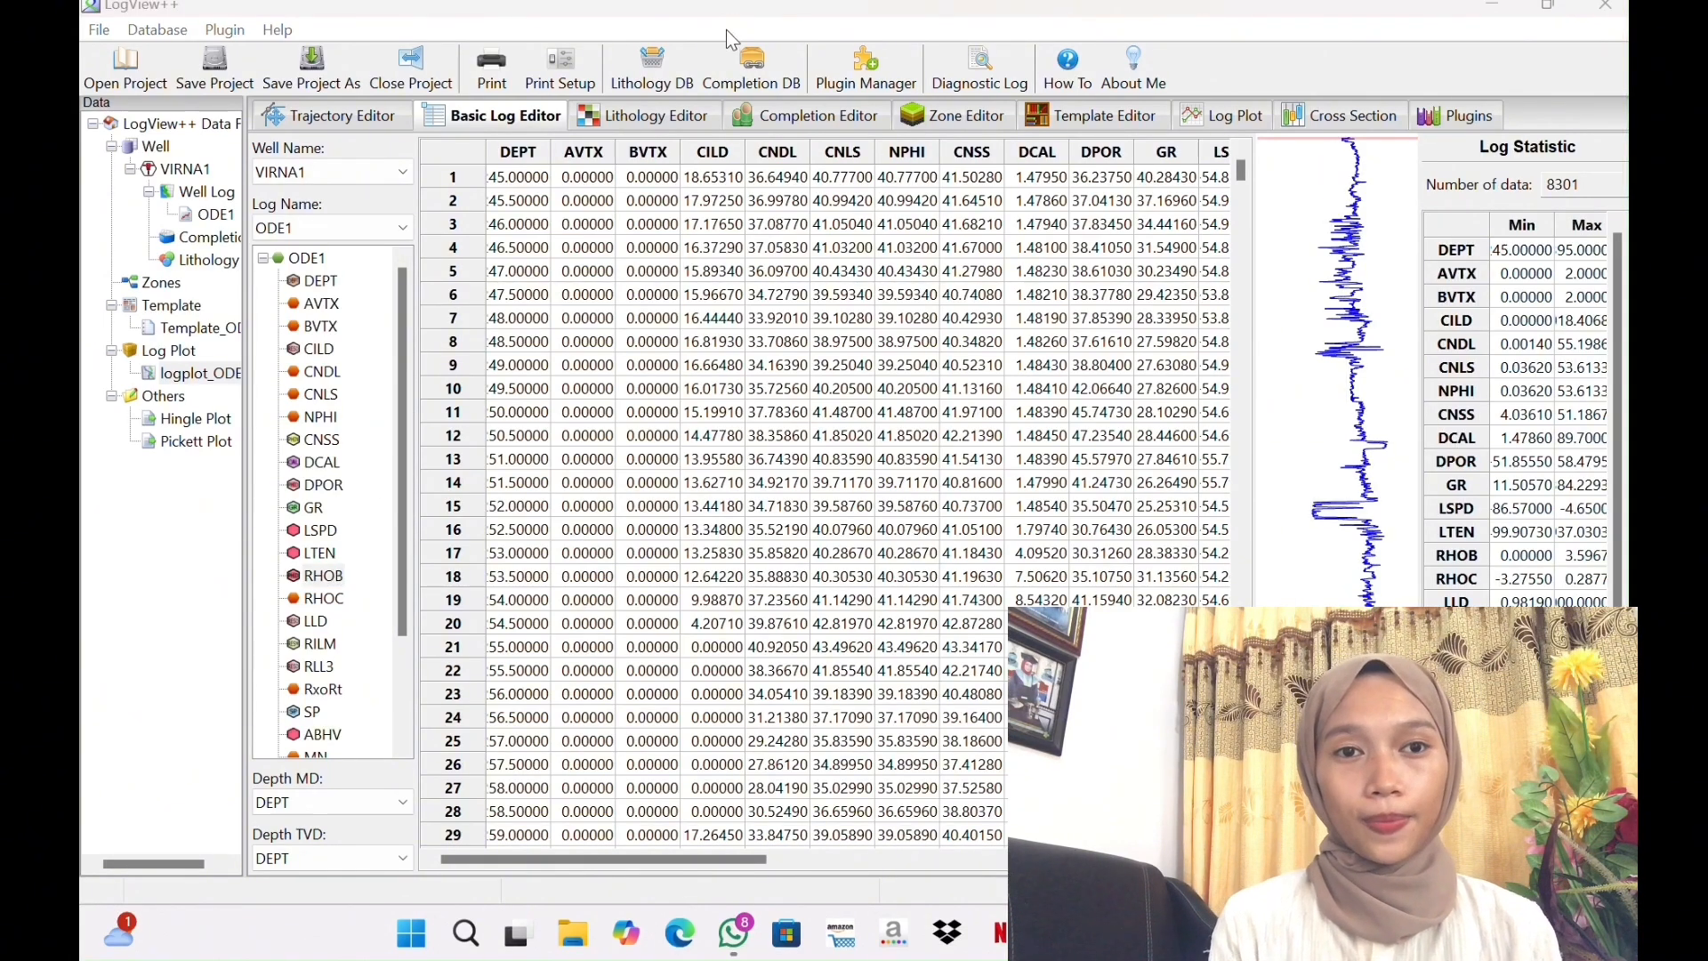
pyautogui.rightClick(335, 576)
pyautogui.moveTo(464, 485)
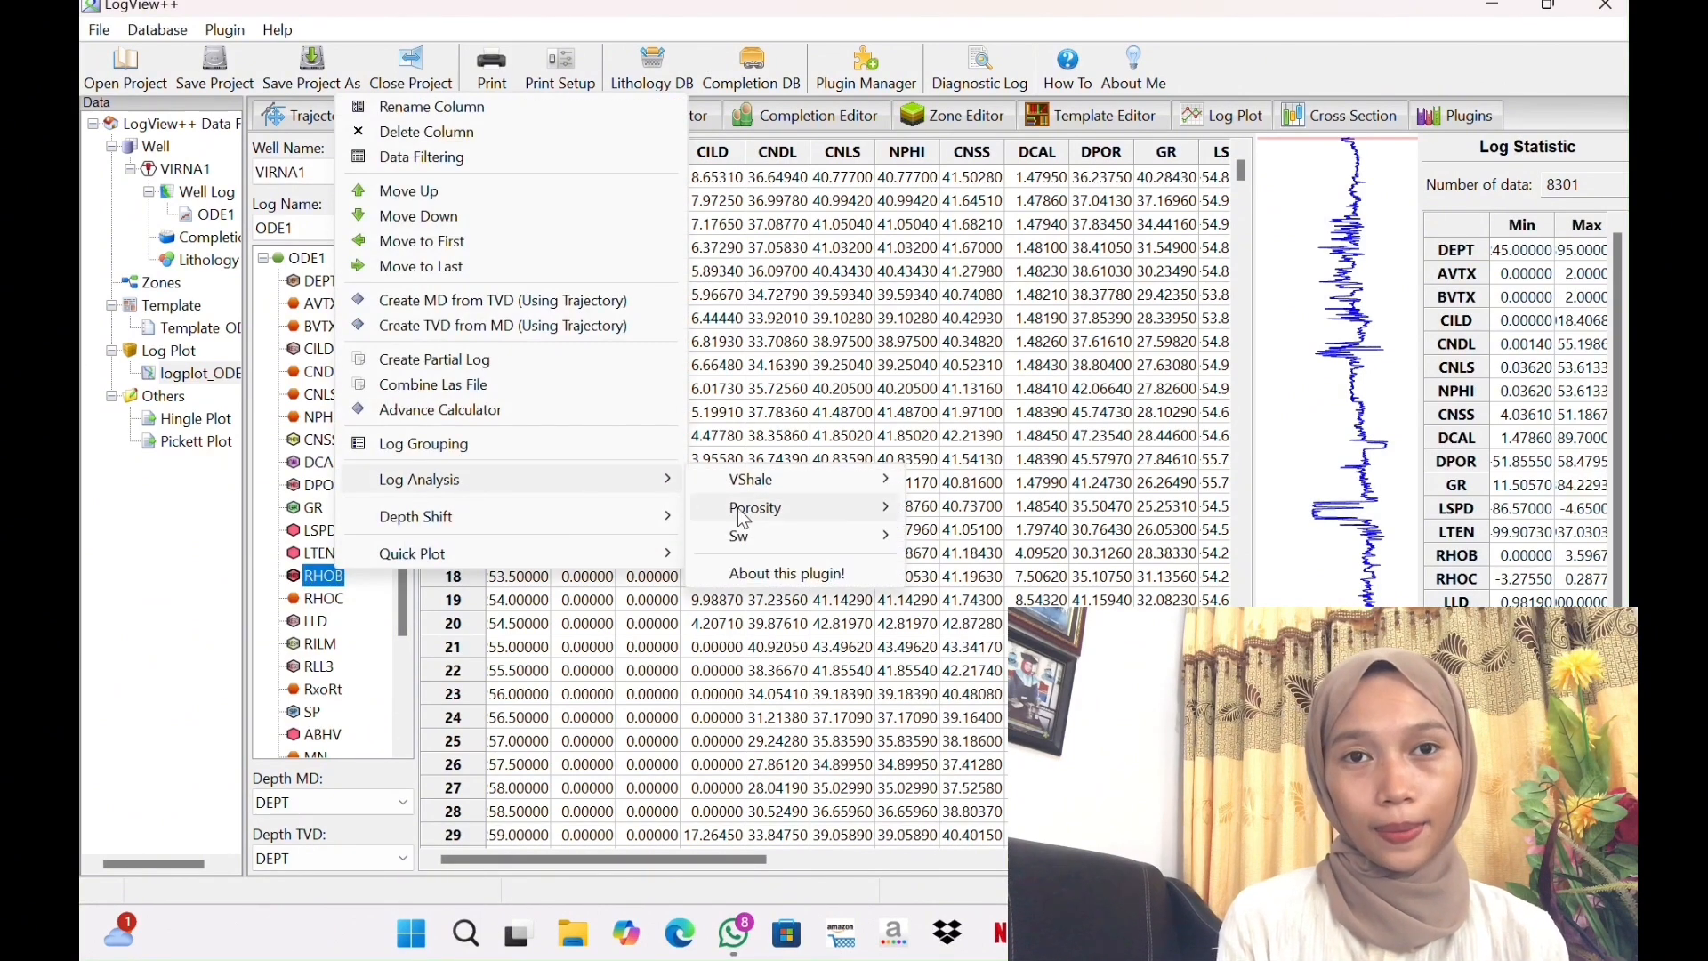
pyautogui.moveTo(756, 517)
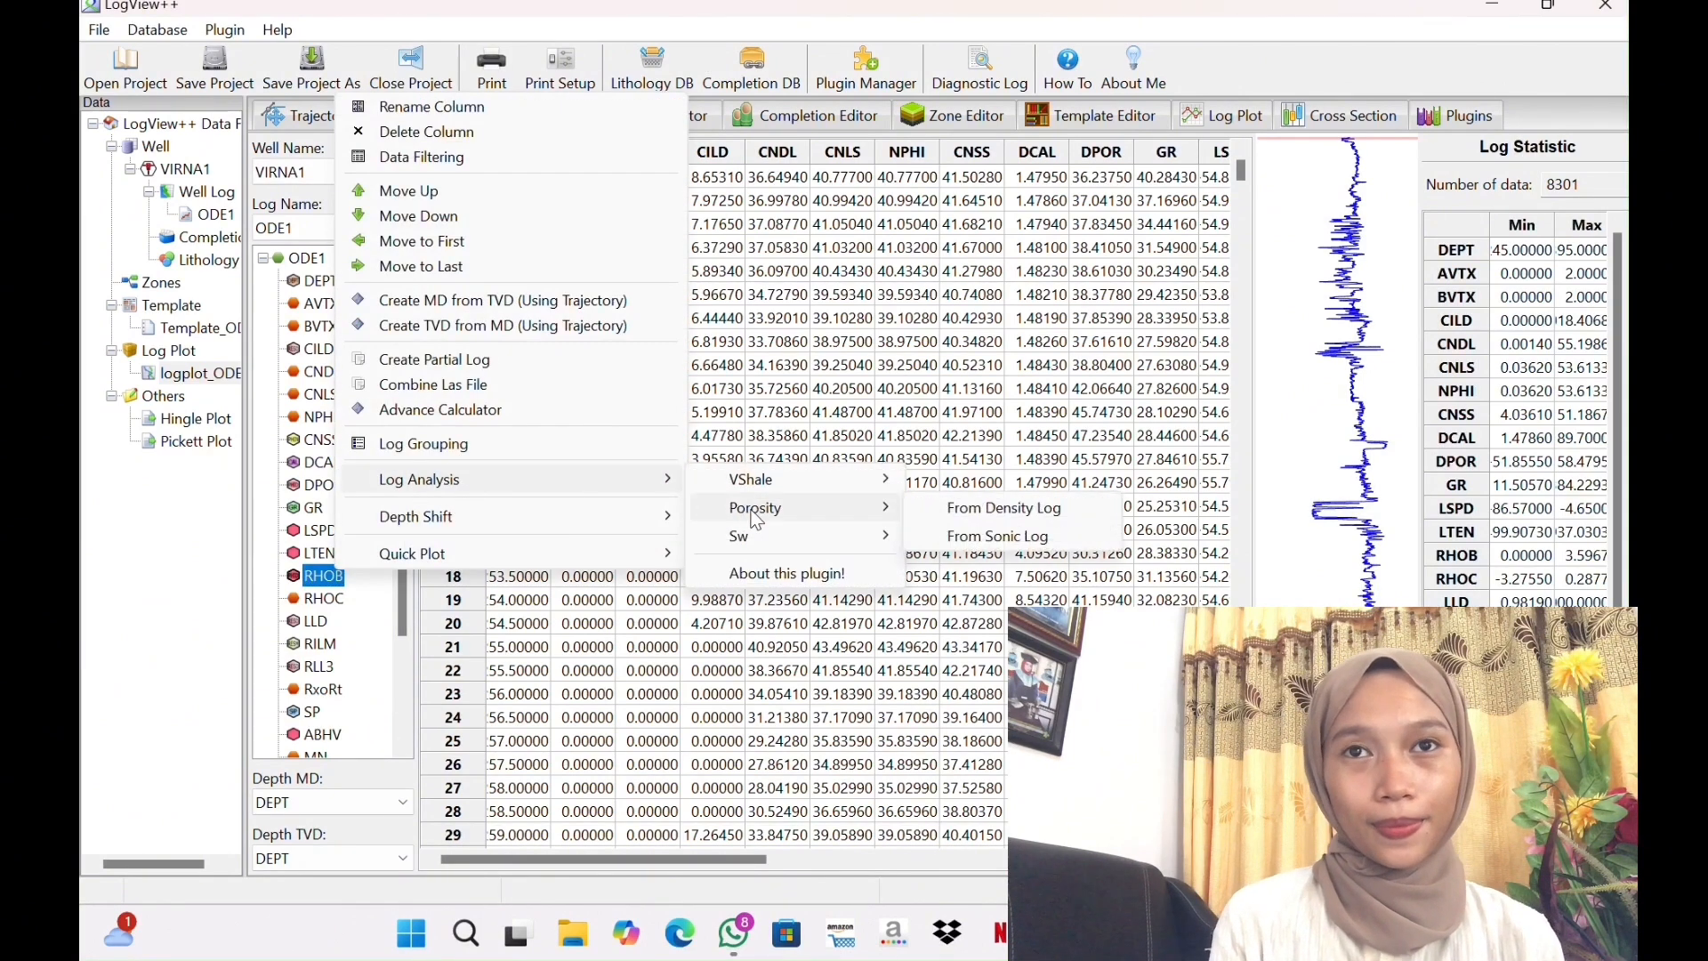
pyautogui.click(983, 516)
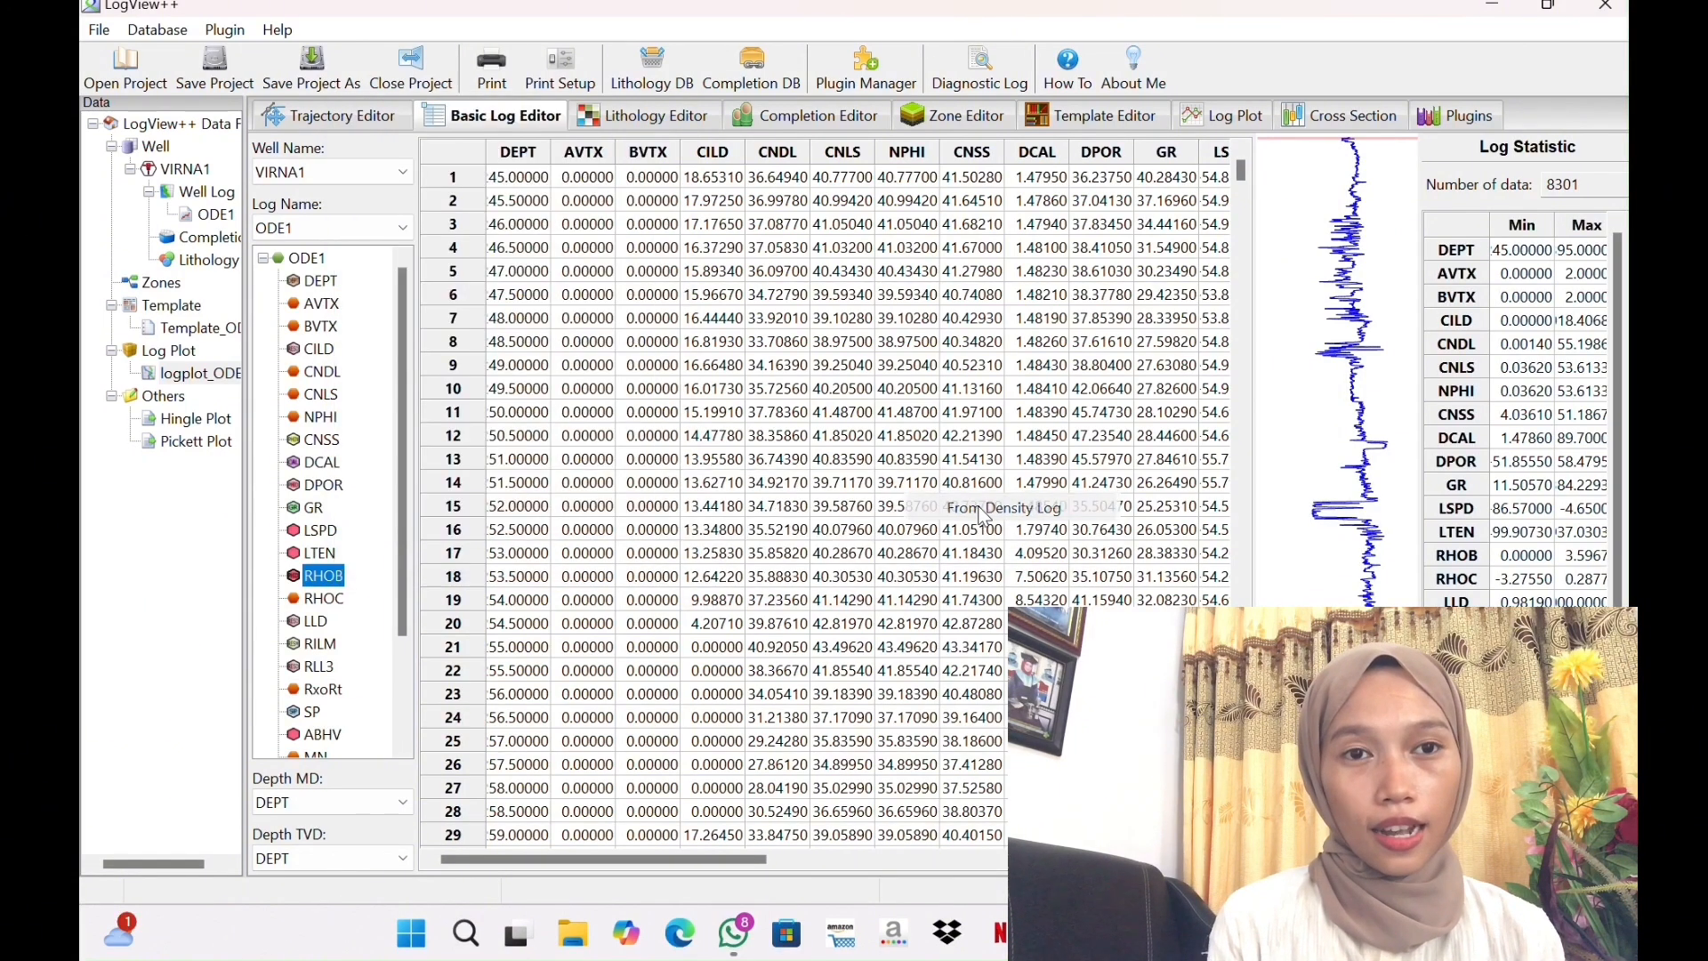
pyautogui.click(920, 422)
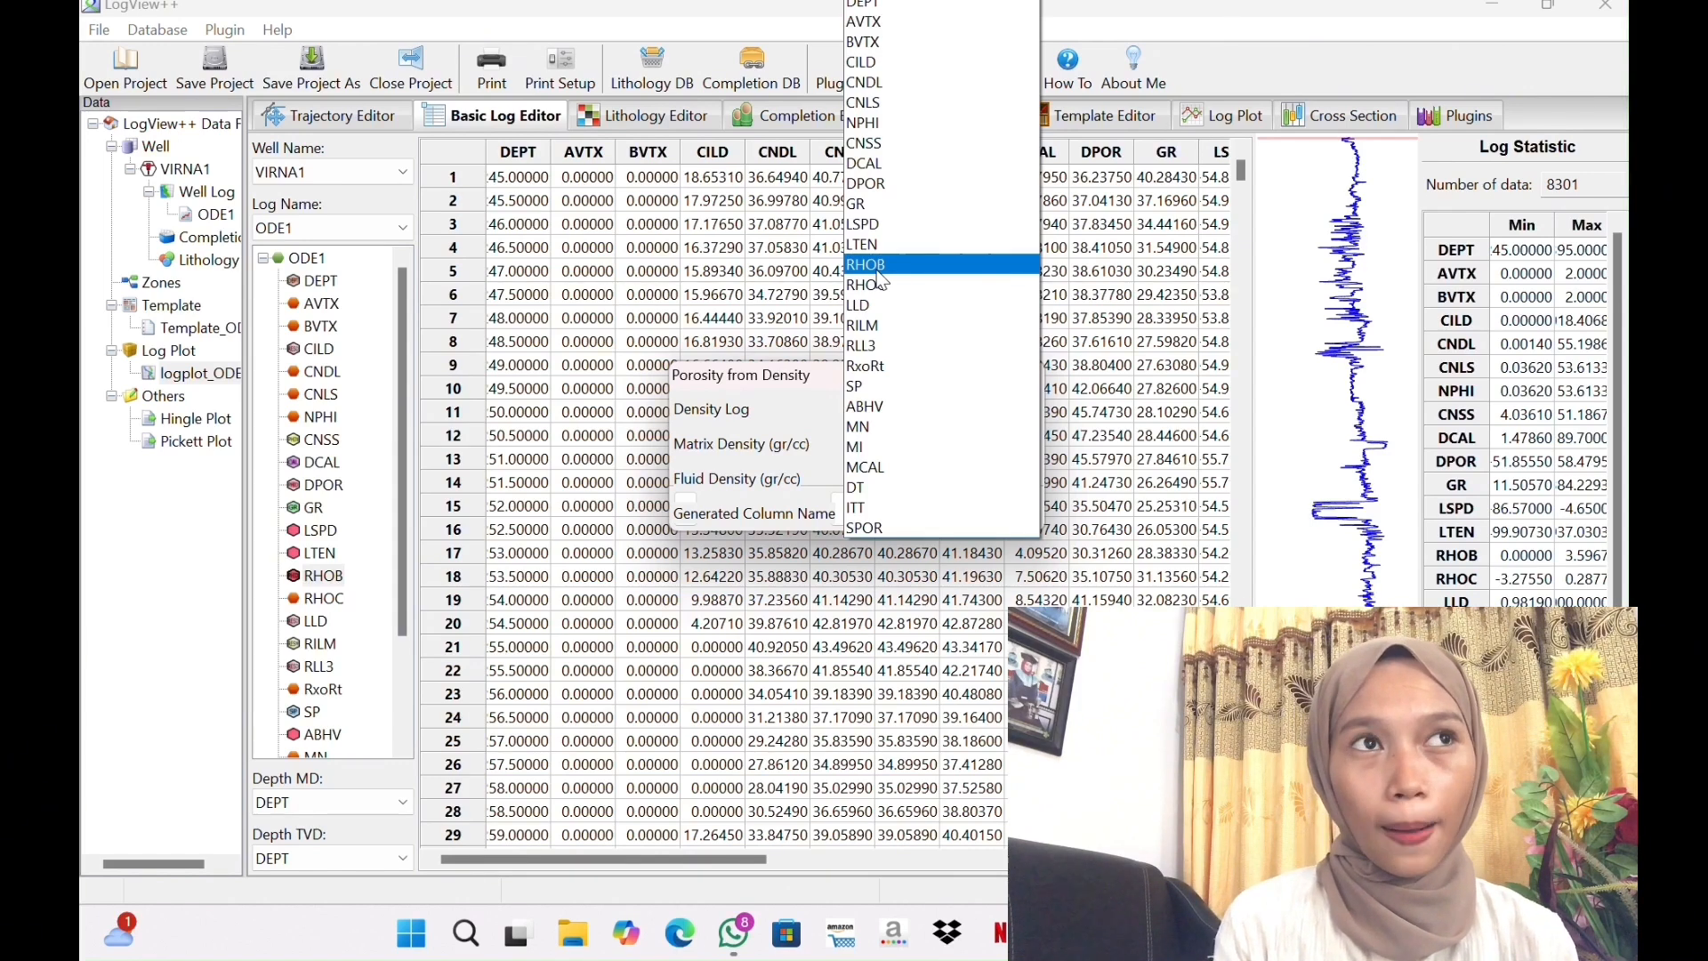
pyautogui.click(877, 271)
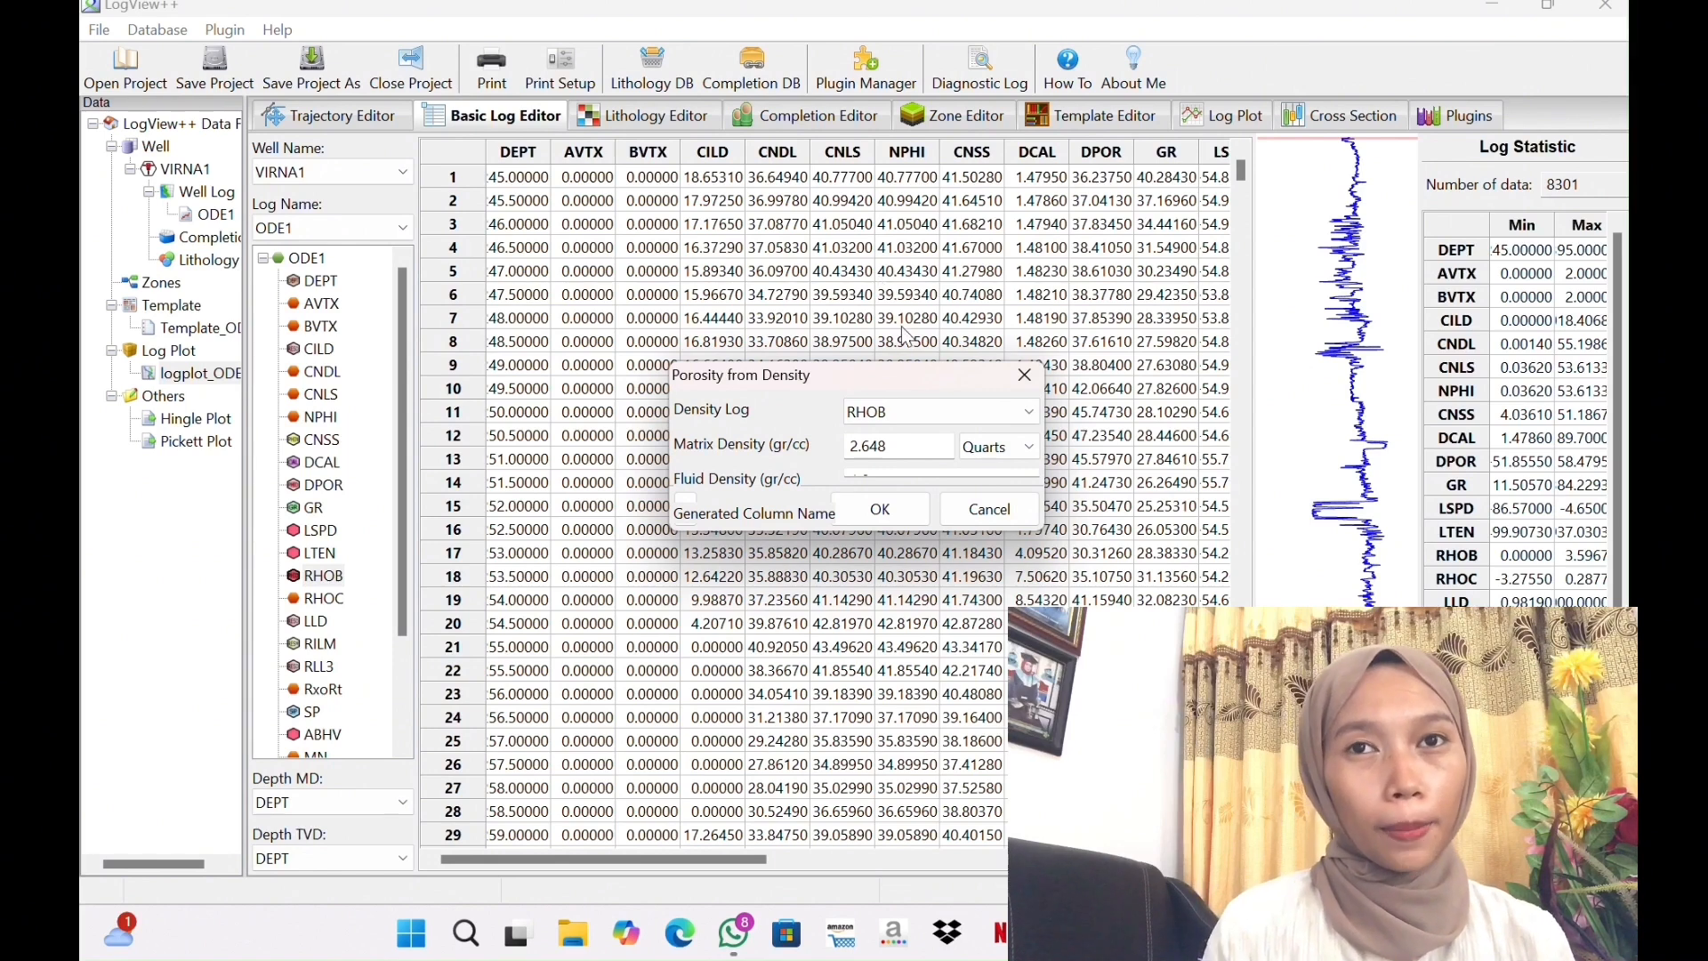
pyautogui.click(1017, 456)
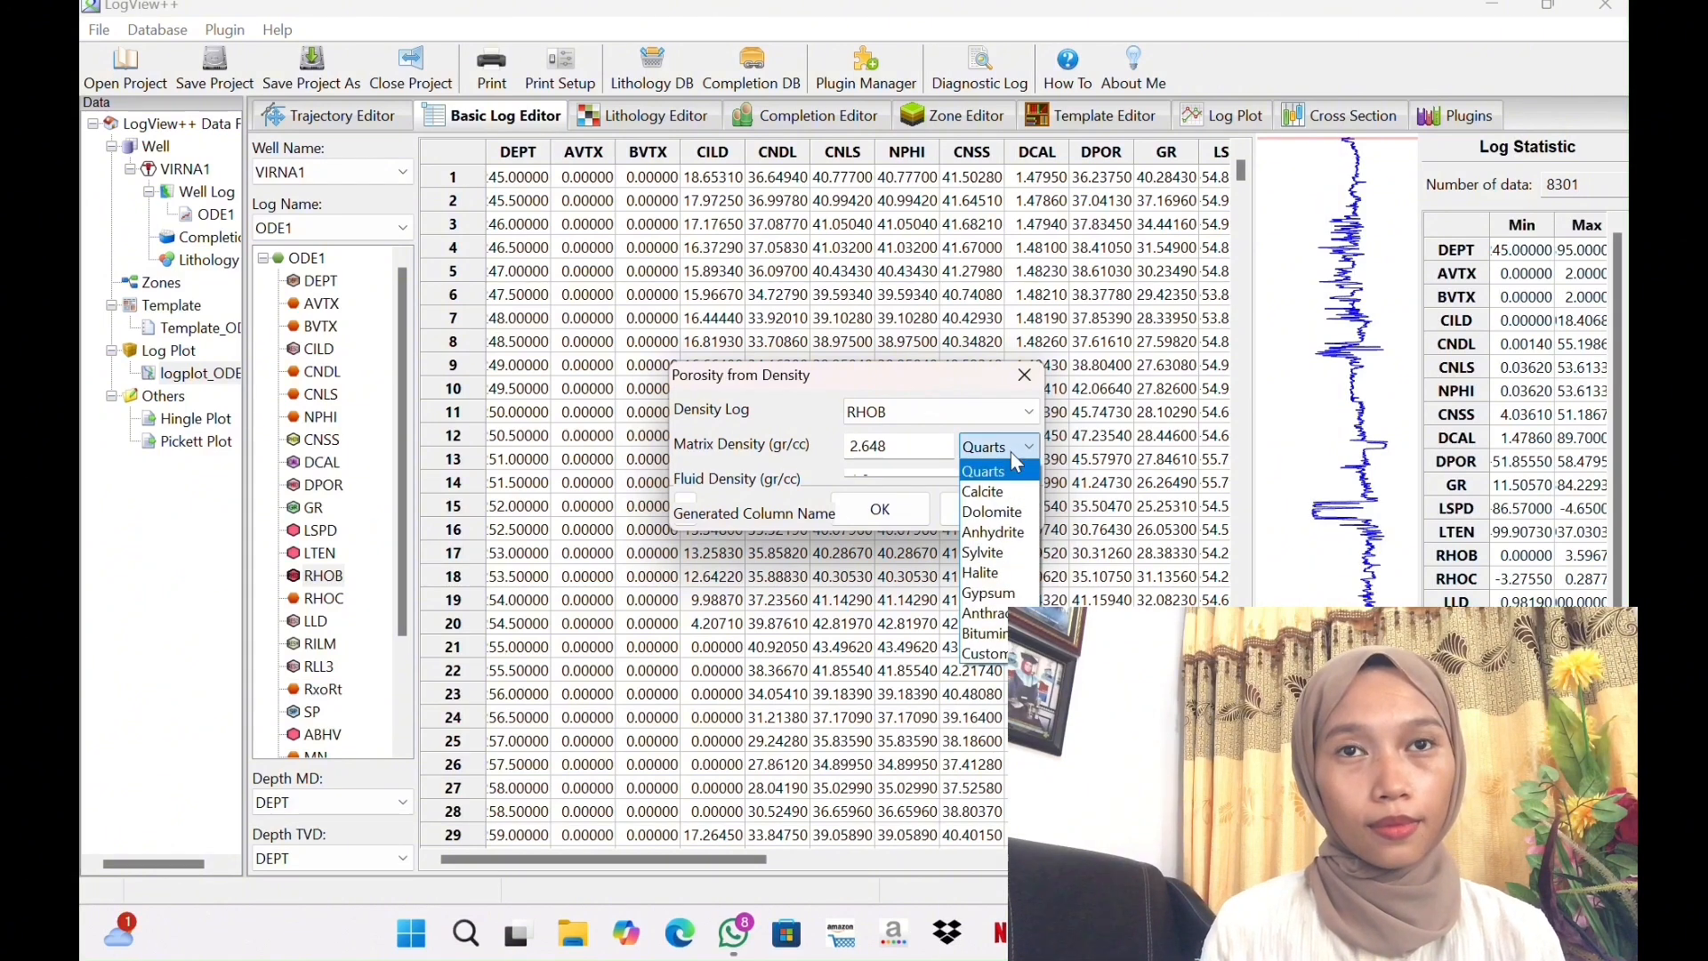
pyautogui.click(1012, 513)
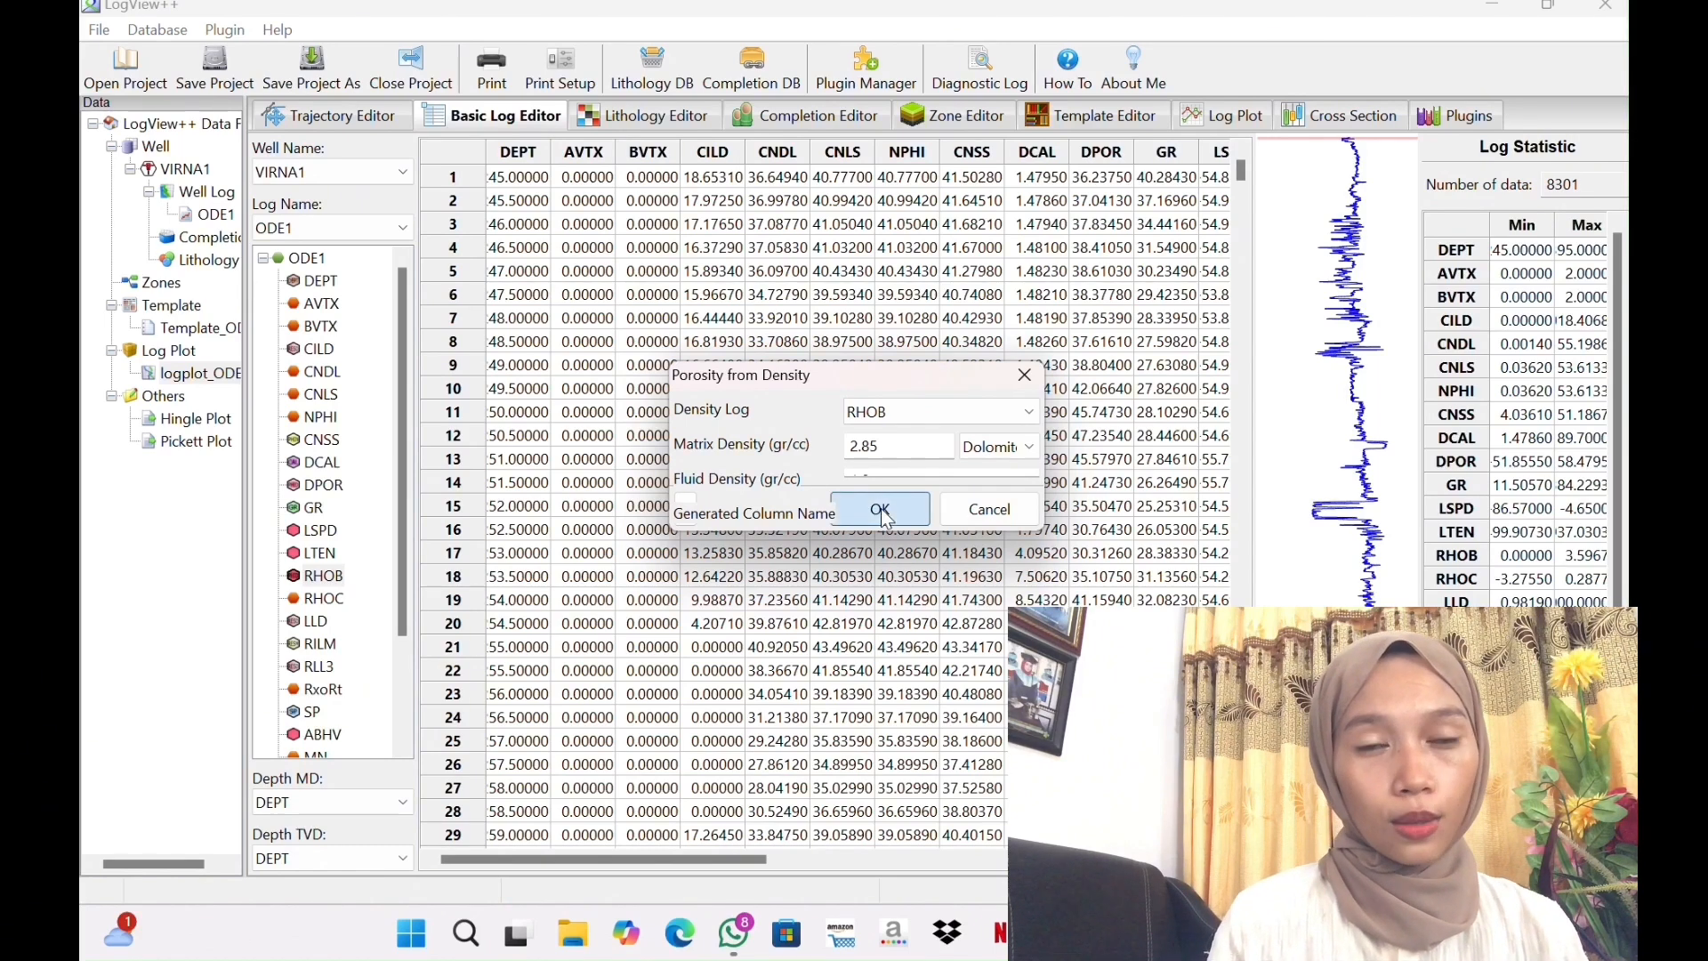
pyautogui.click(881, 511)
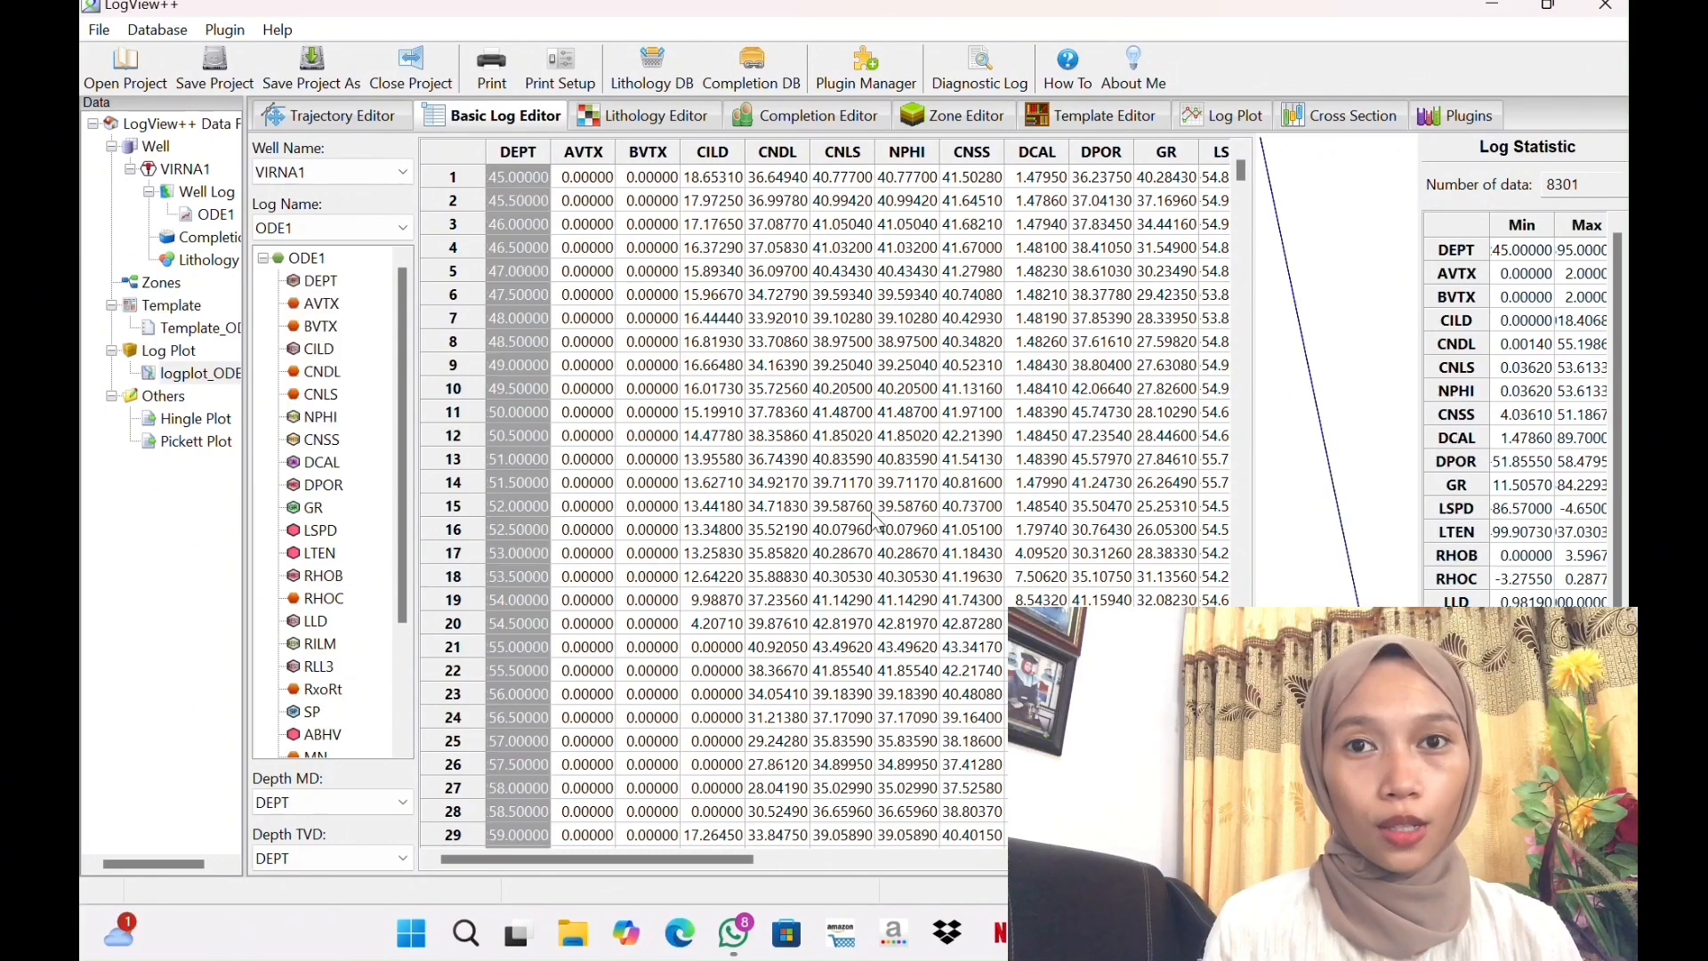
pyautogui.moveTo(754, 861); pyautogui.dragTo(1211, 865)
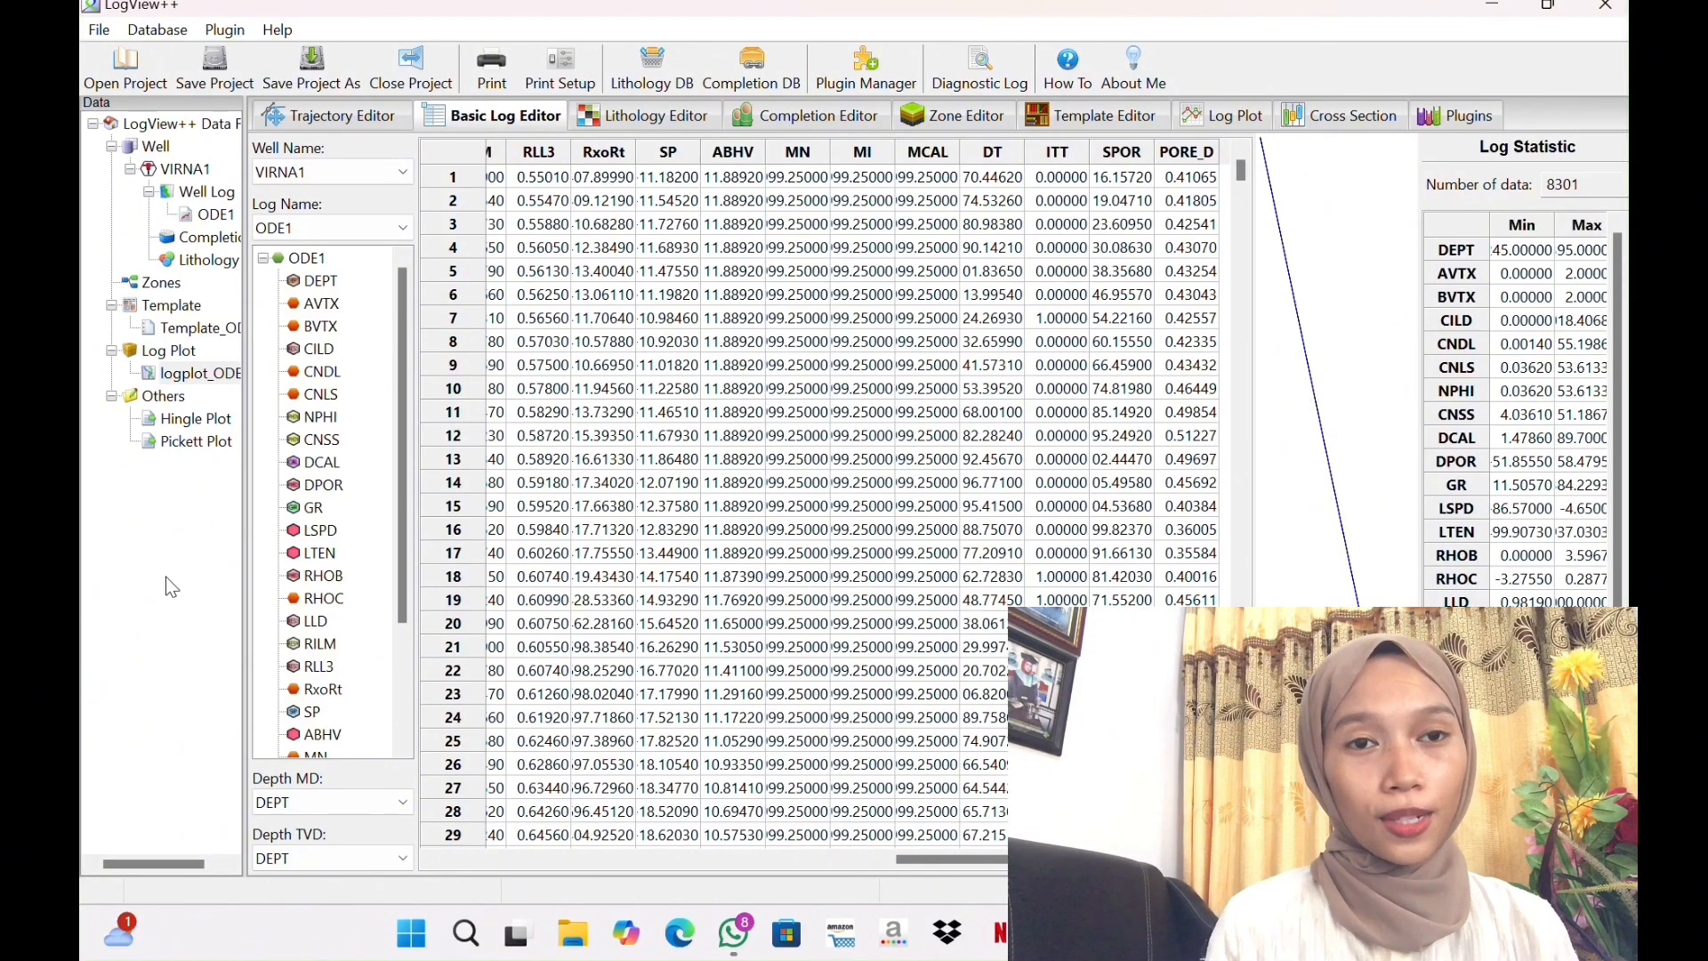
# Start a VShale-from-gamma-ray calculation with GR as the input log
pyautogui.rightClick(317, 511)
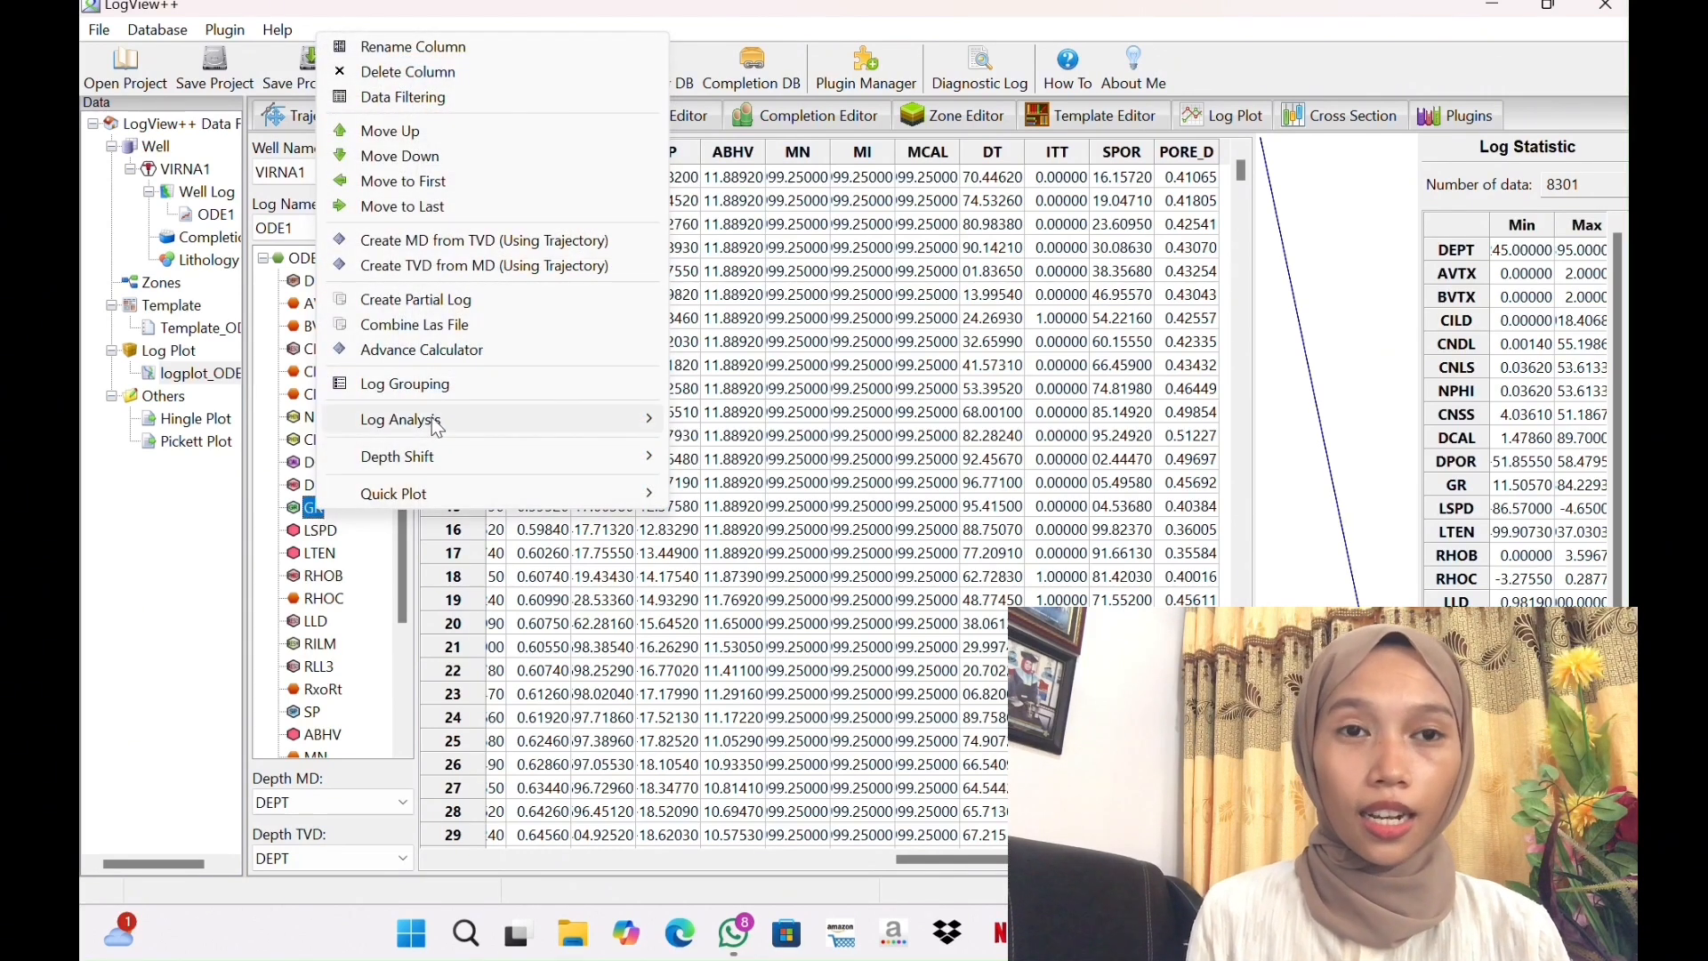
pyautogui.moveTo(438, 419)
pyautogui.moveTo(724, 428)
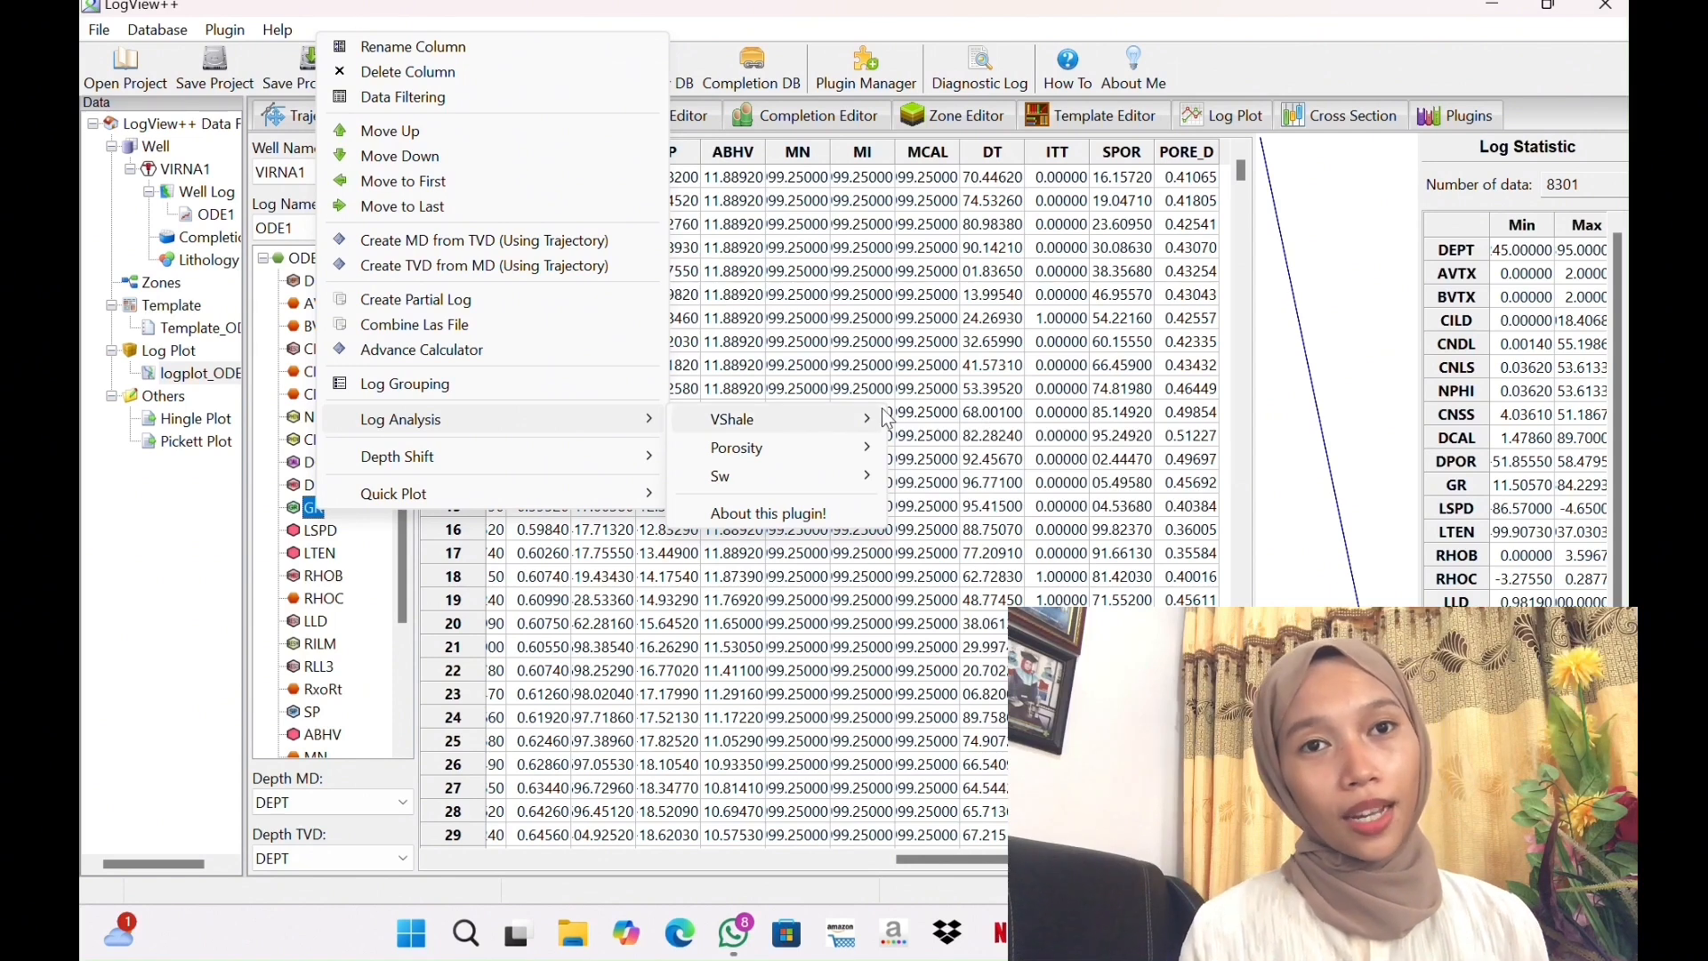
pyautogui.click(925, 423)
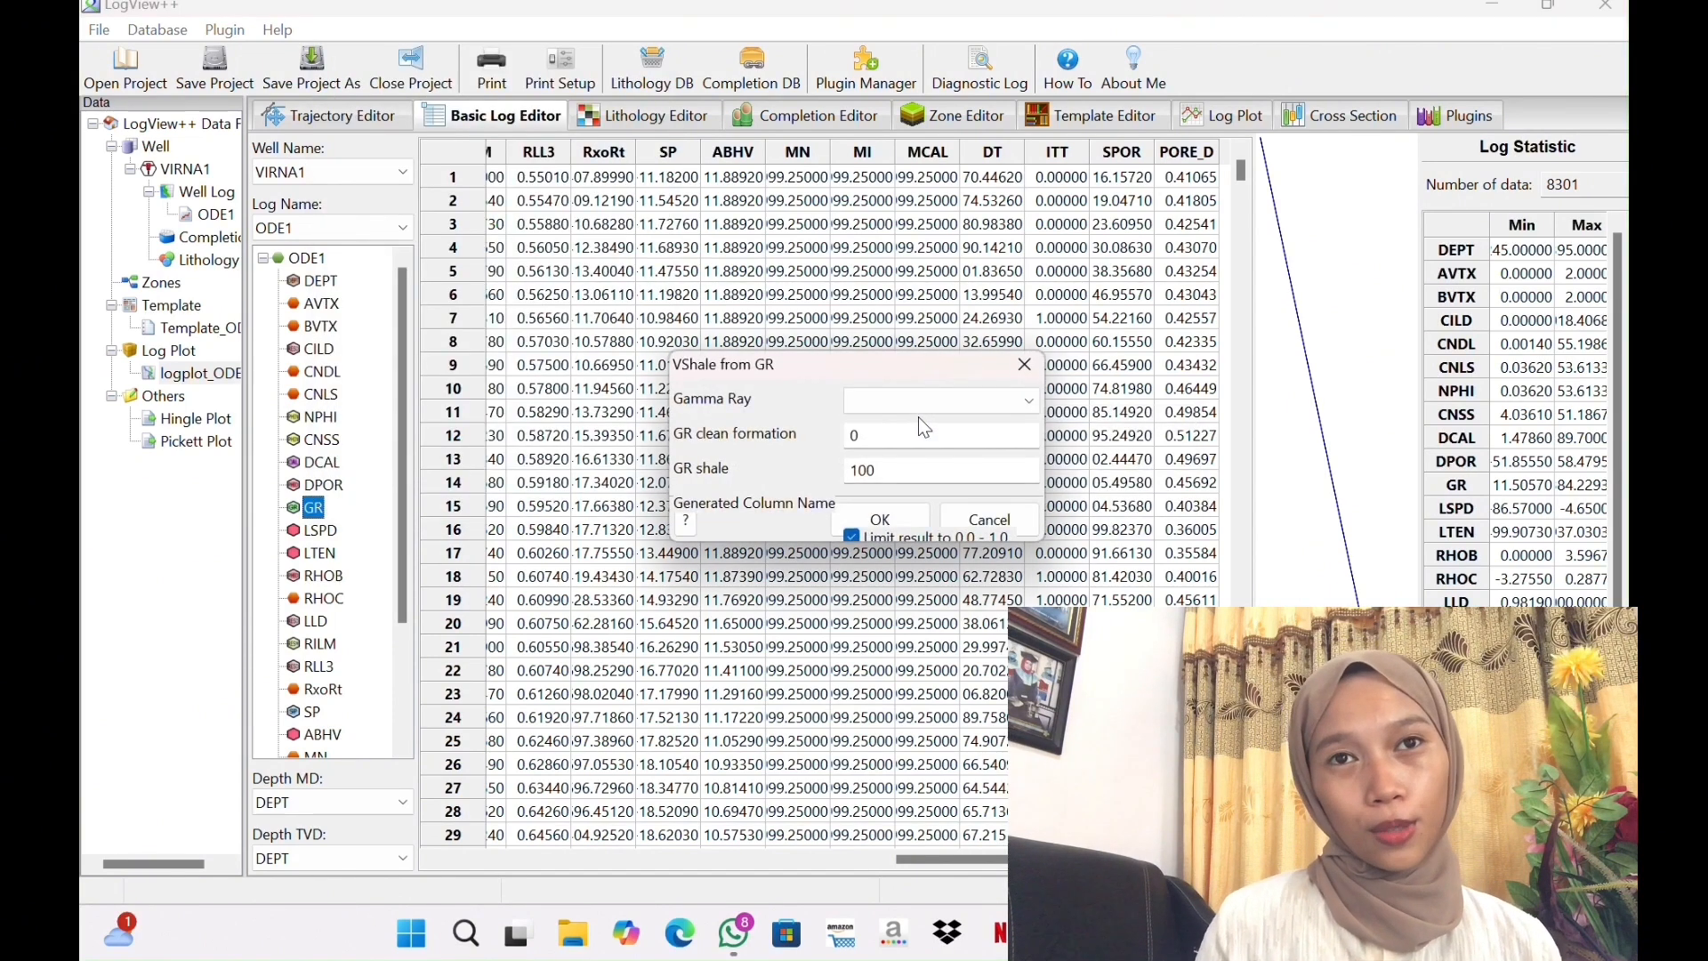
pyautogui.click(903, 412)
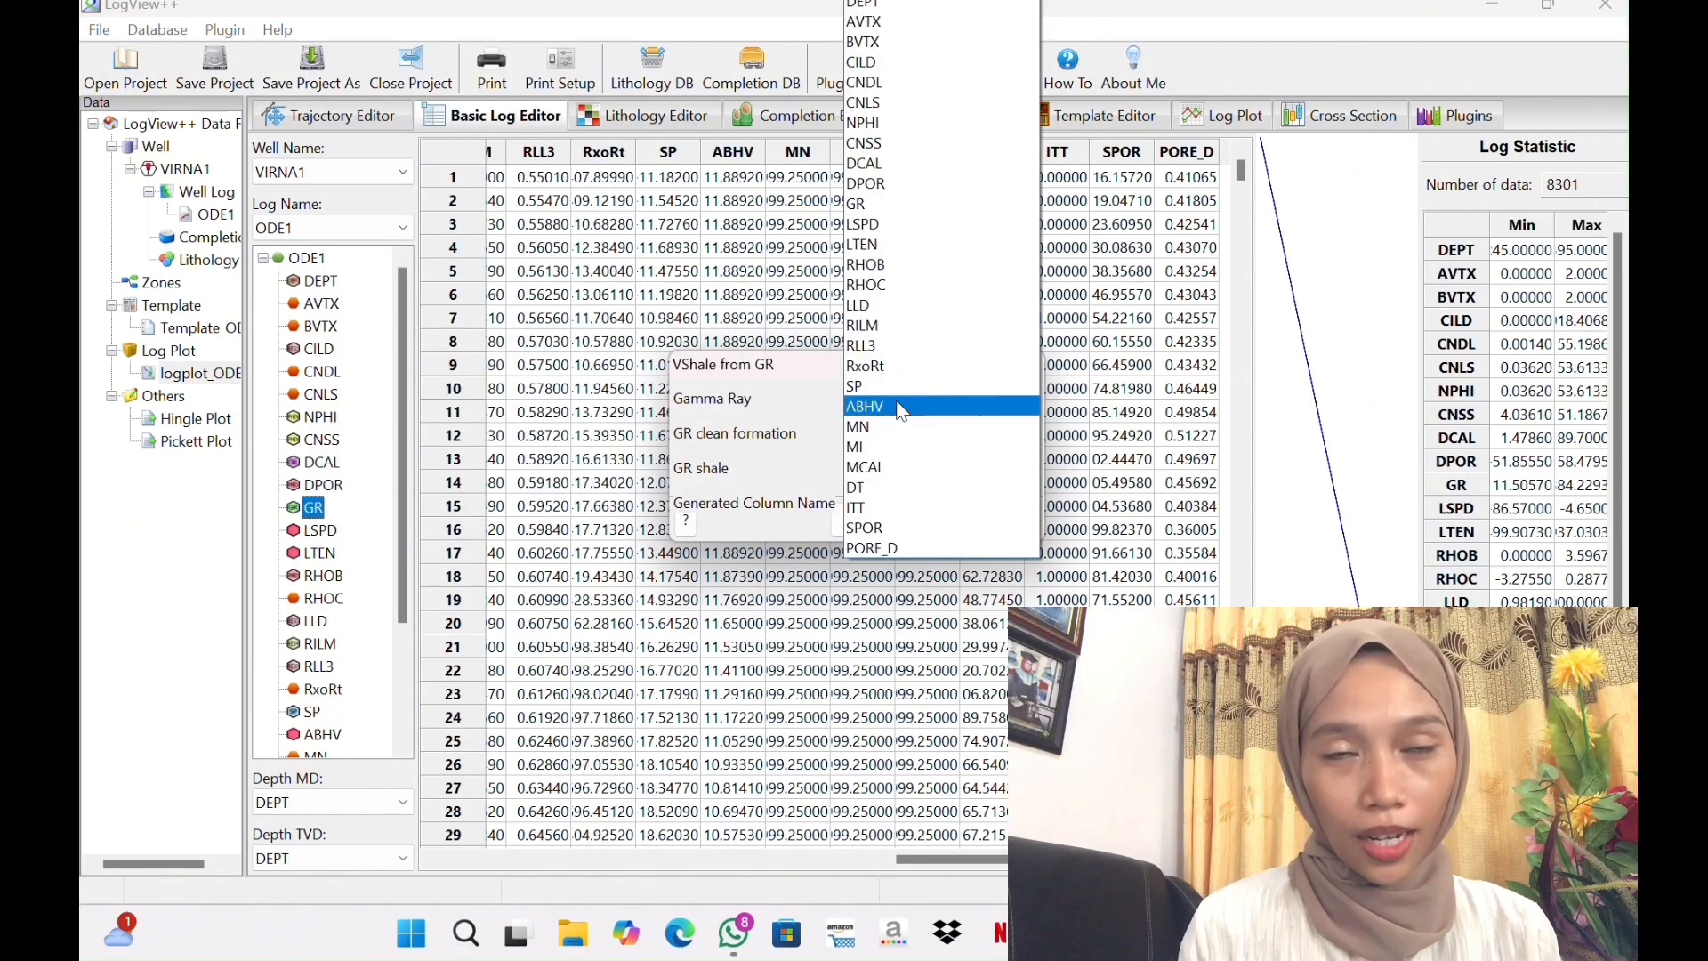
pyautogui.click(867, 203)
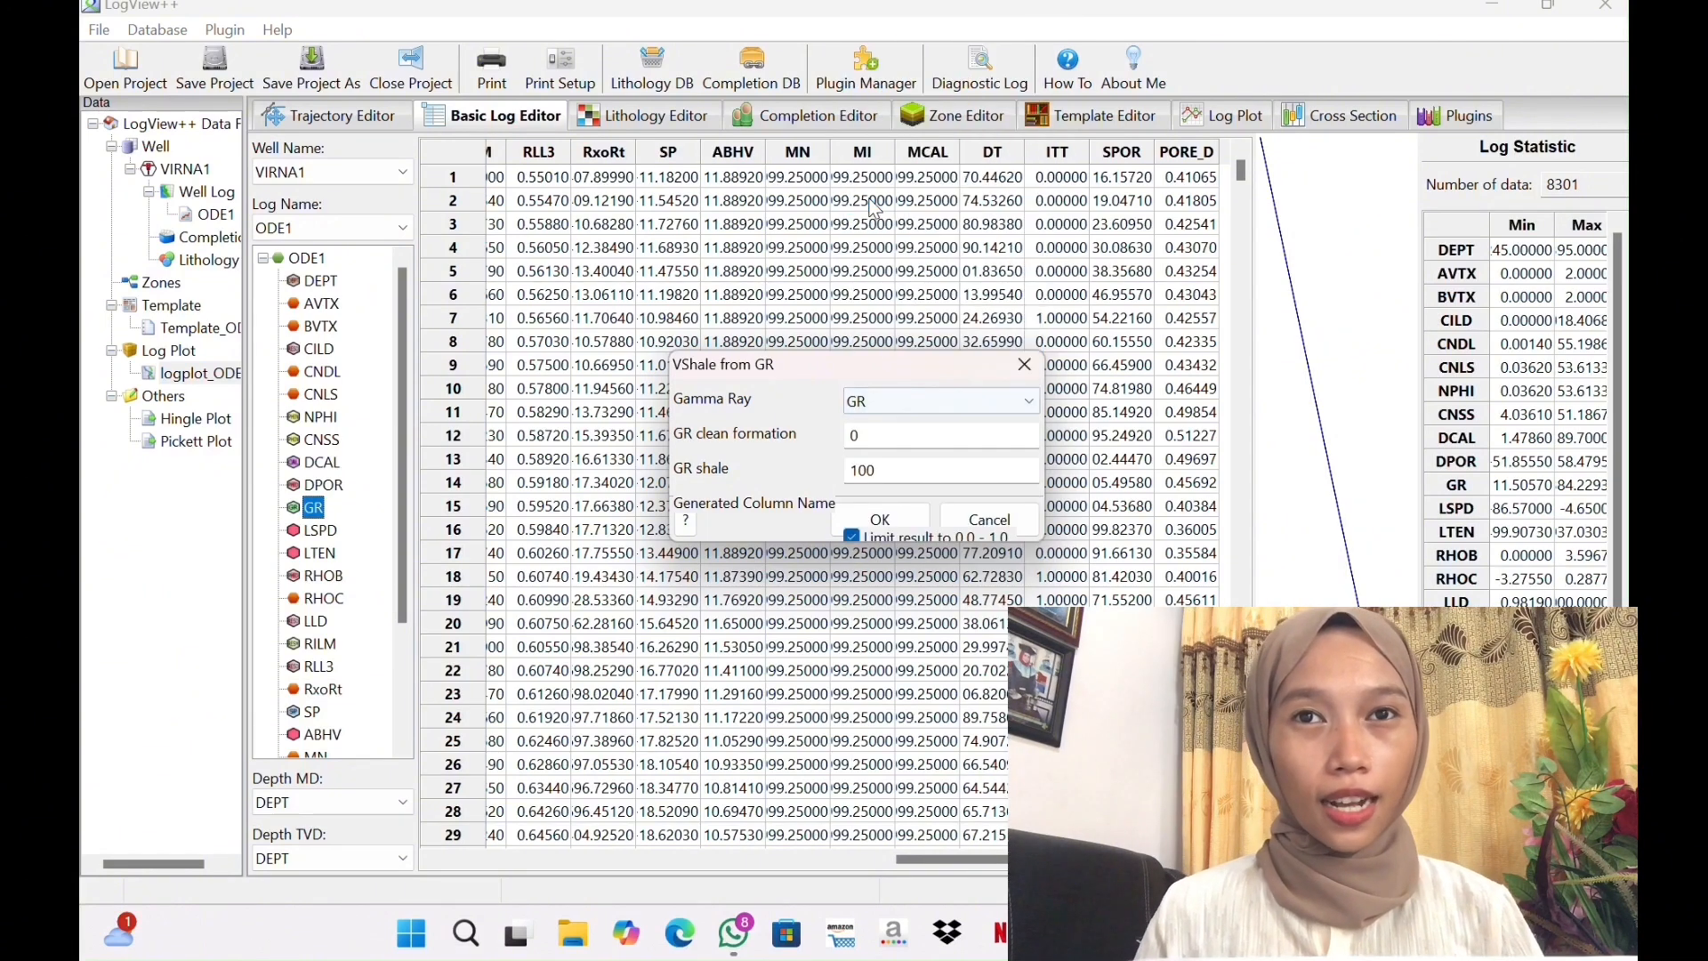
# Set clean-formation GR to 6, change the shale GR value, and run the calculation
pyautogui.click(907, 432)
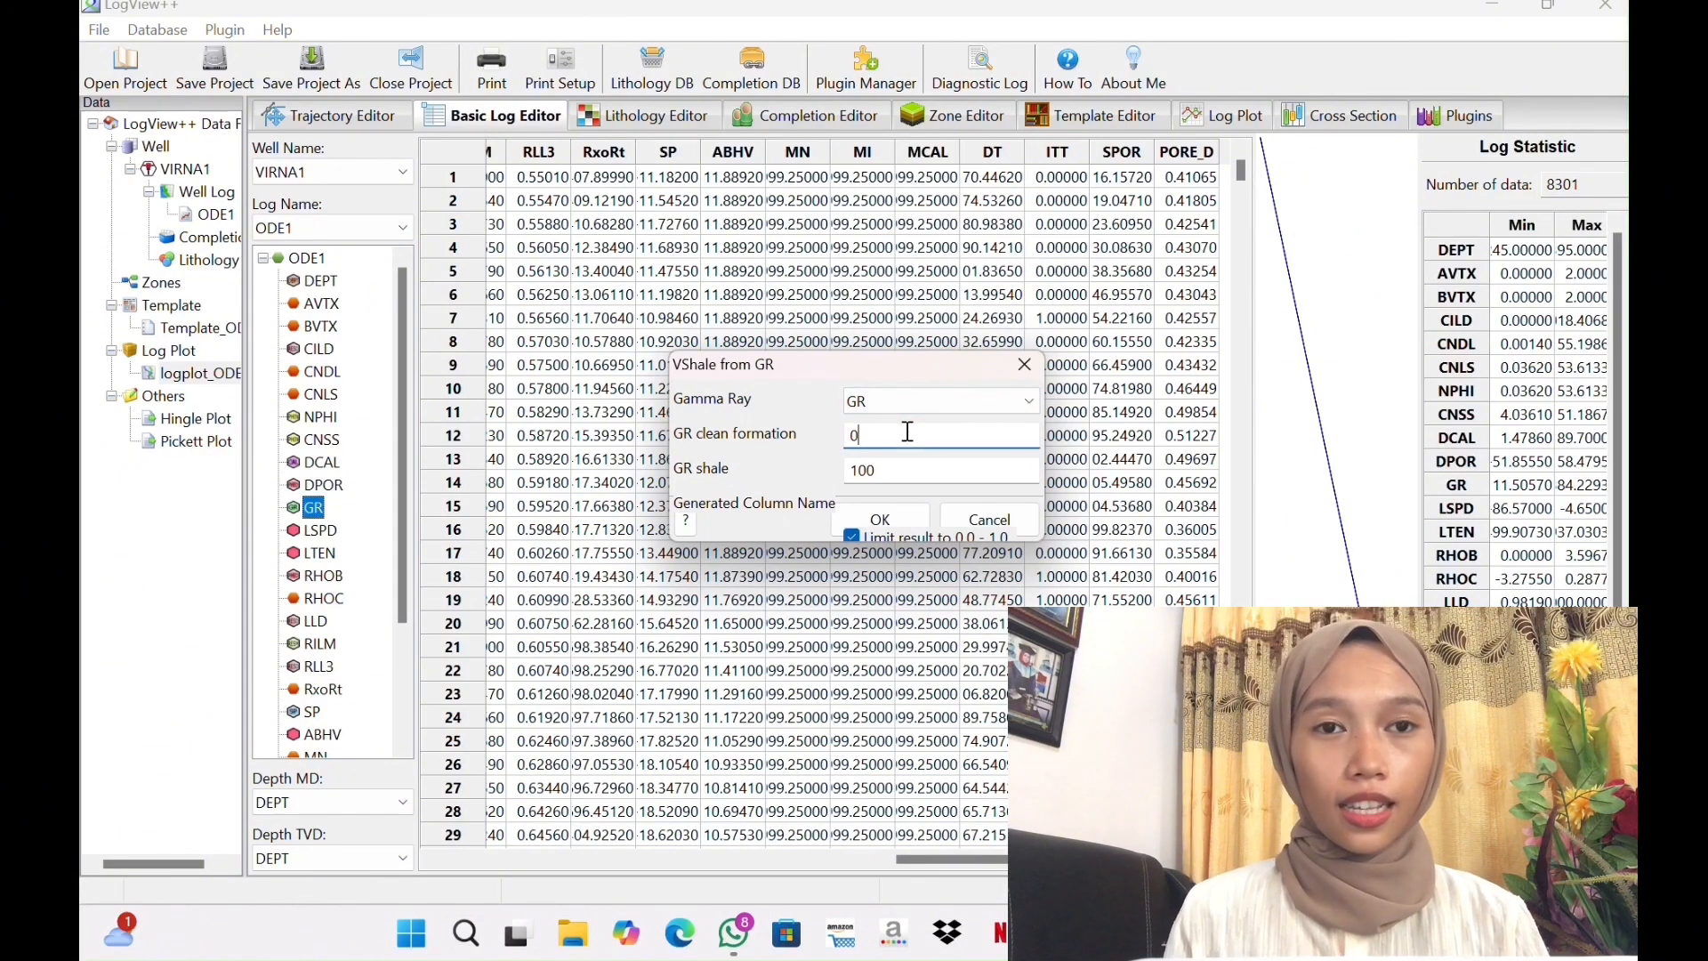
pyautogui.press('BackSpace')
pyautogui.write('6')
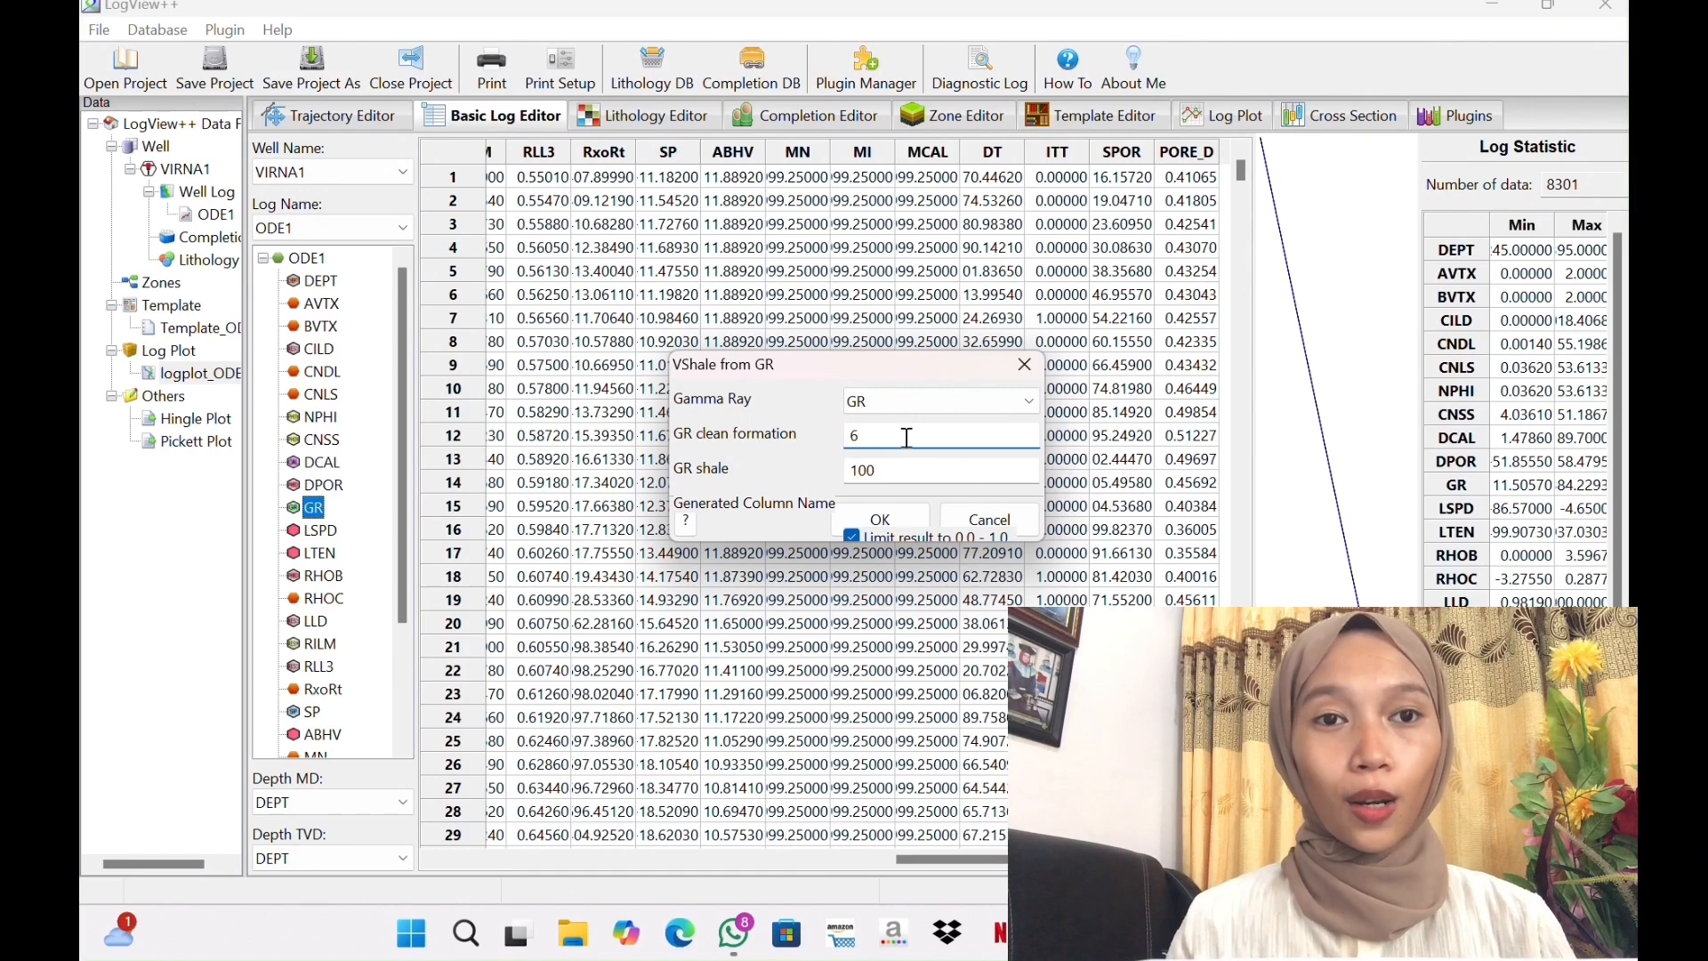
pyautogui.click(865, 471)
pyautogui.press('BackSpace')
pyautogui.press('BackSpace')
pyautogui.write('90')
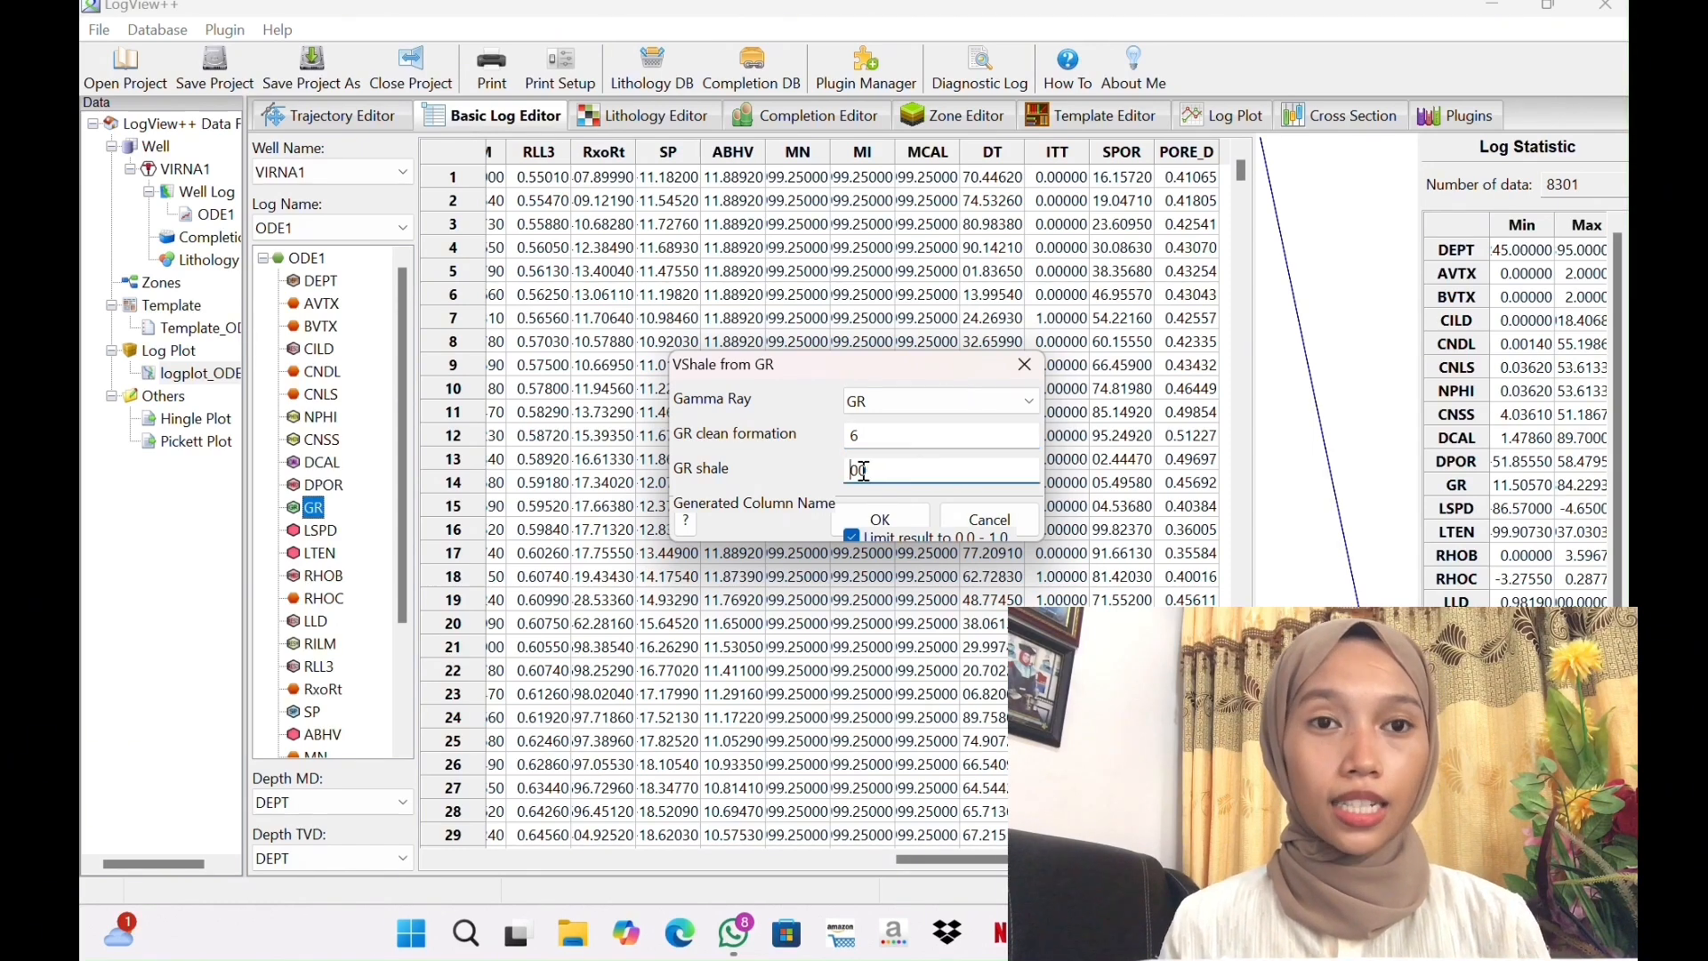
pyautogui.write('200')
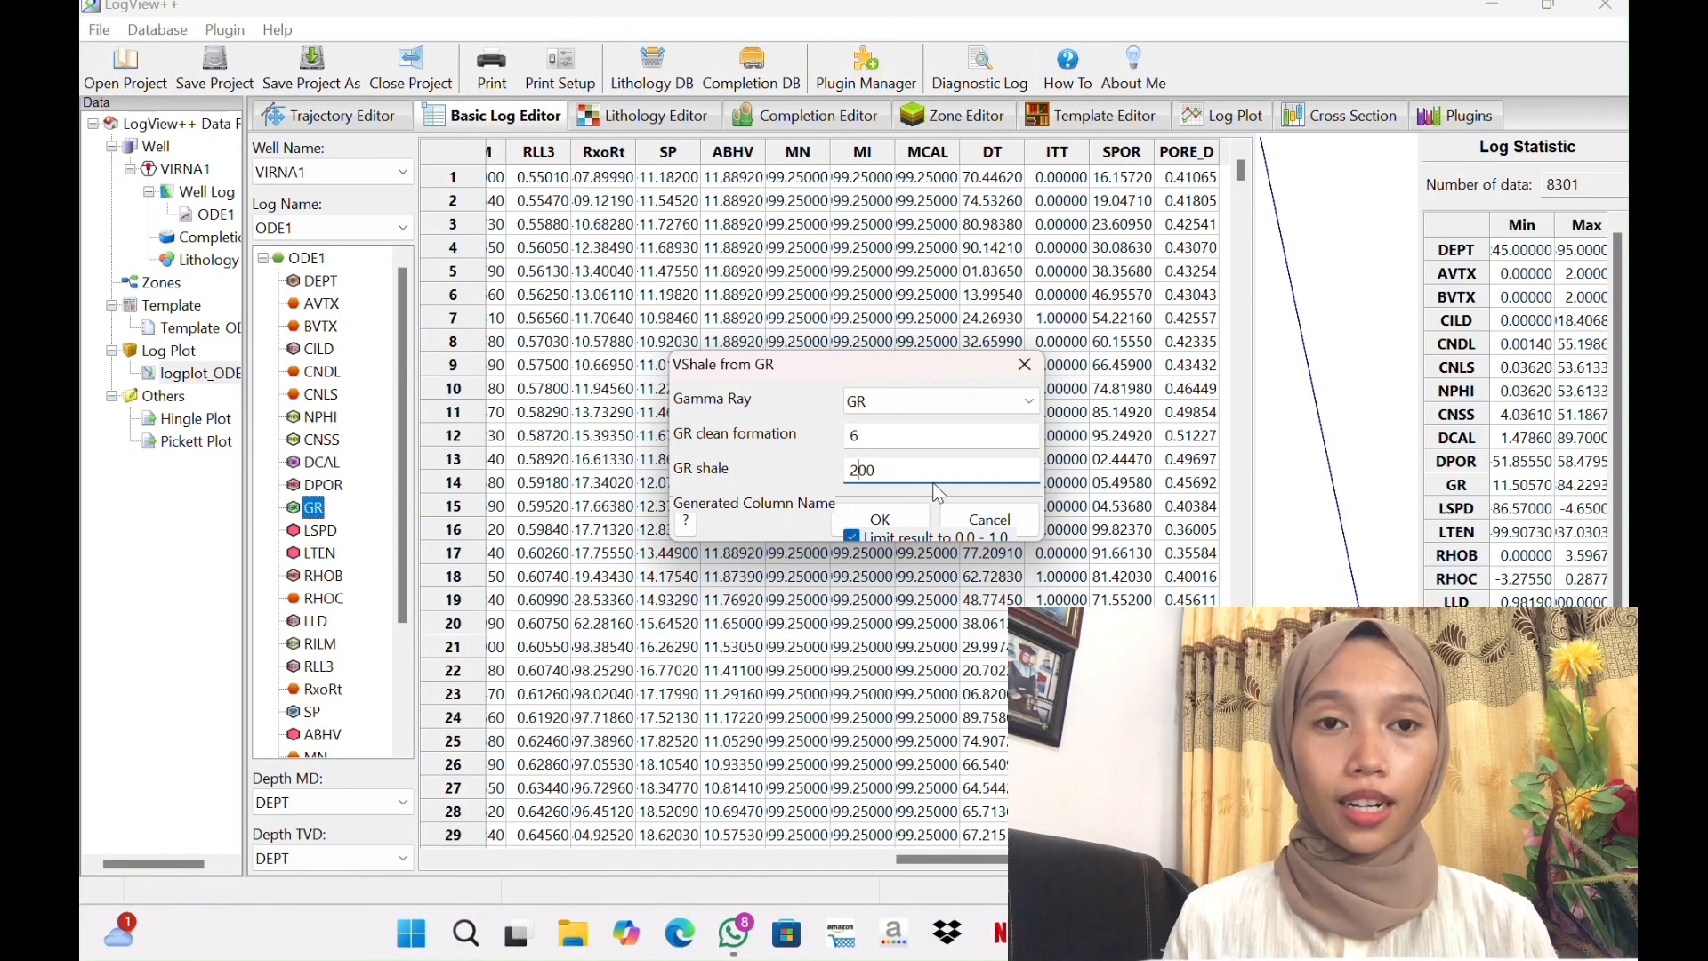
pyautogui.click(904, 523)
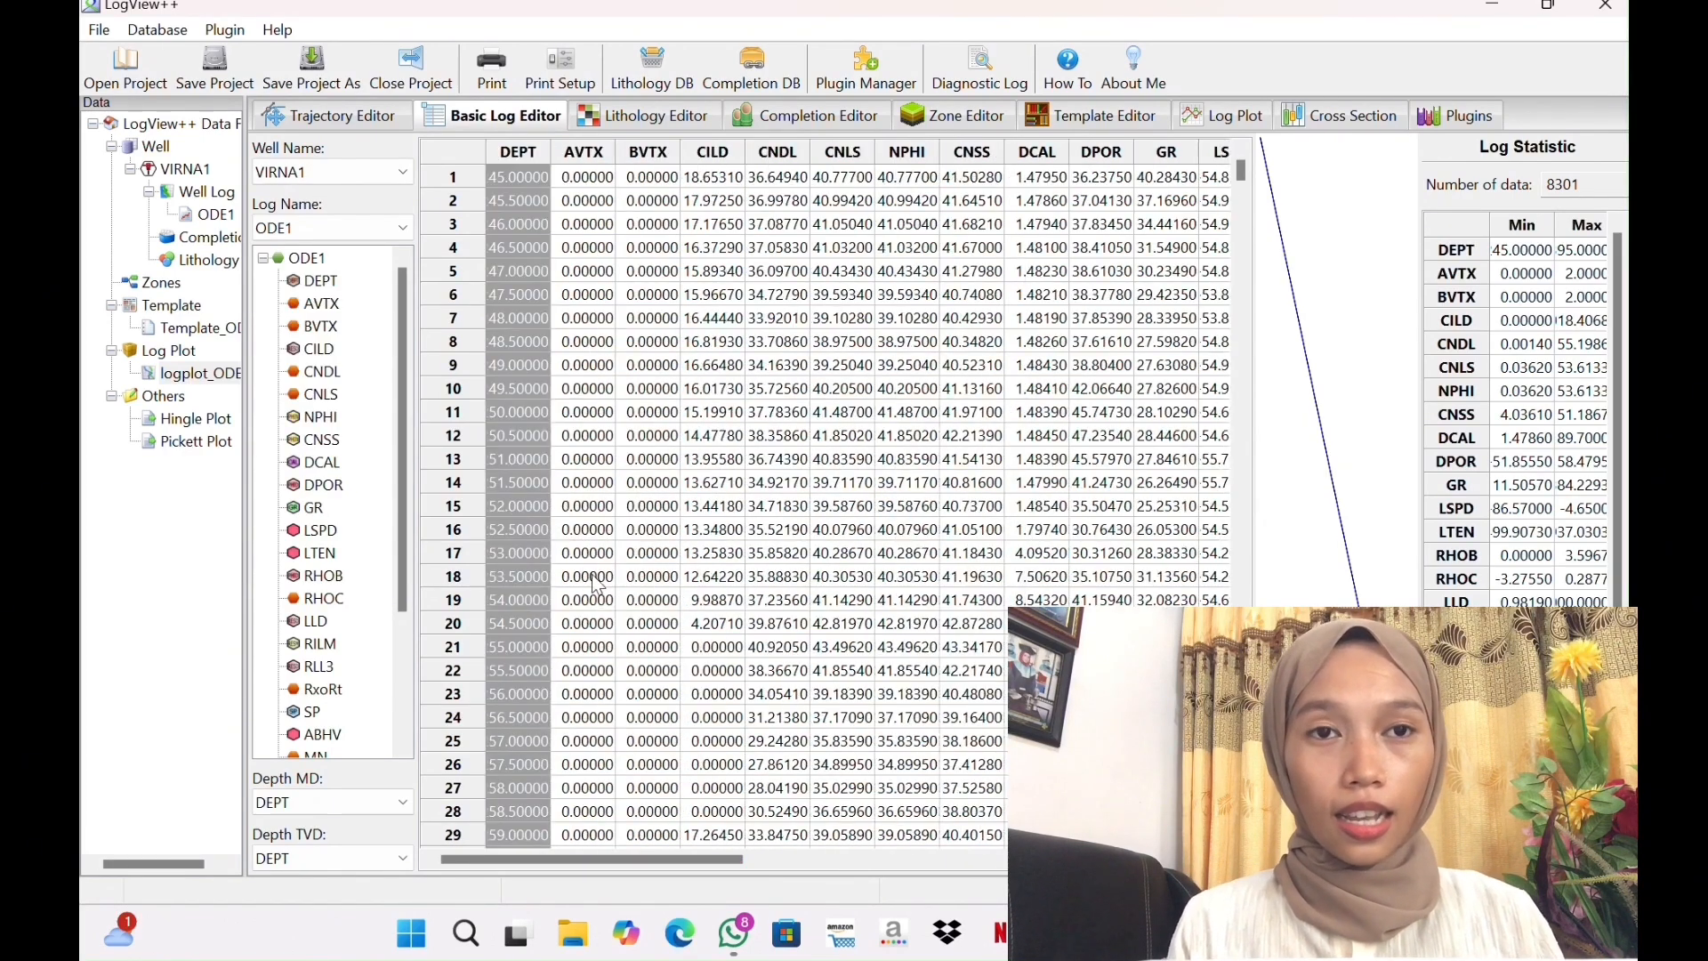
pyautogui.moveTo(734, 858); pyautogui.dragTo(1197, 860)
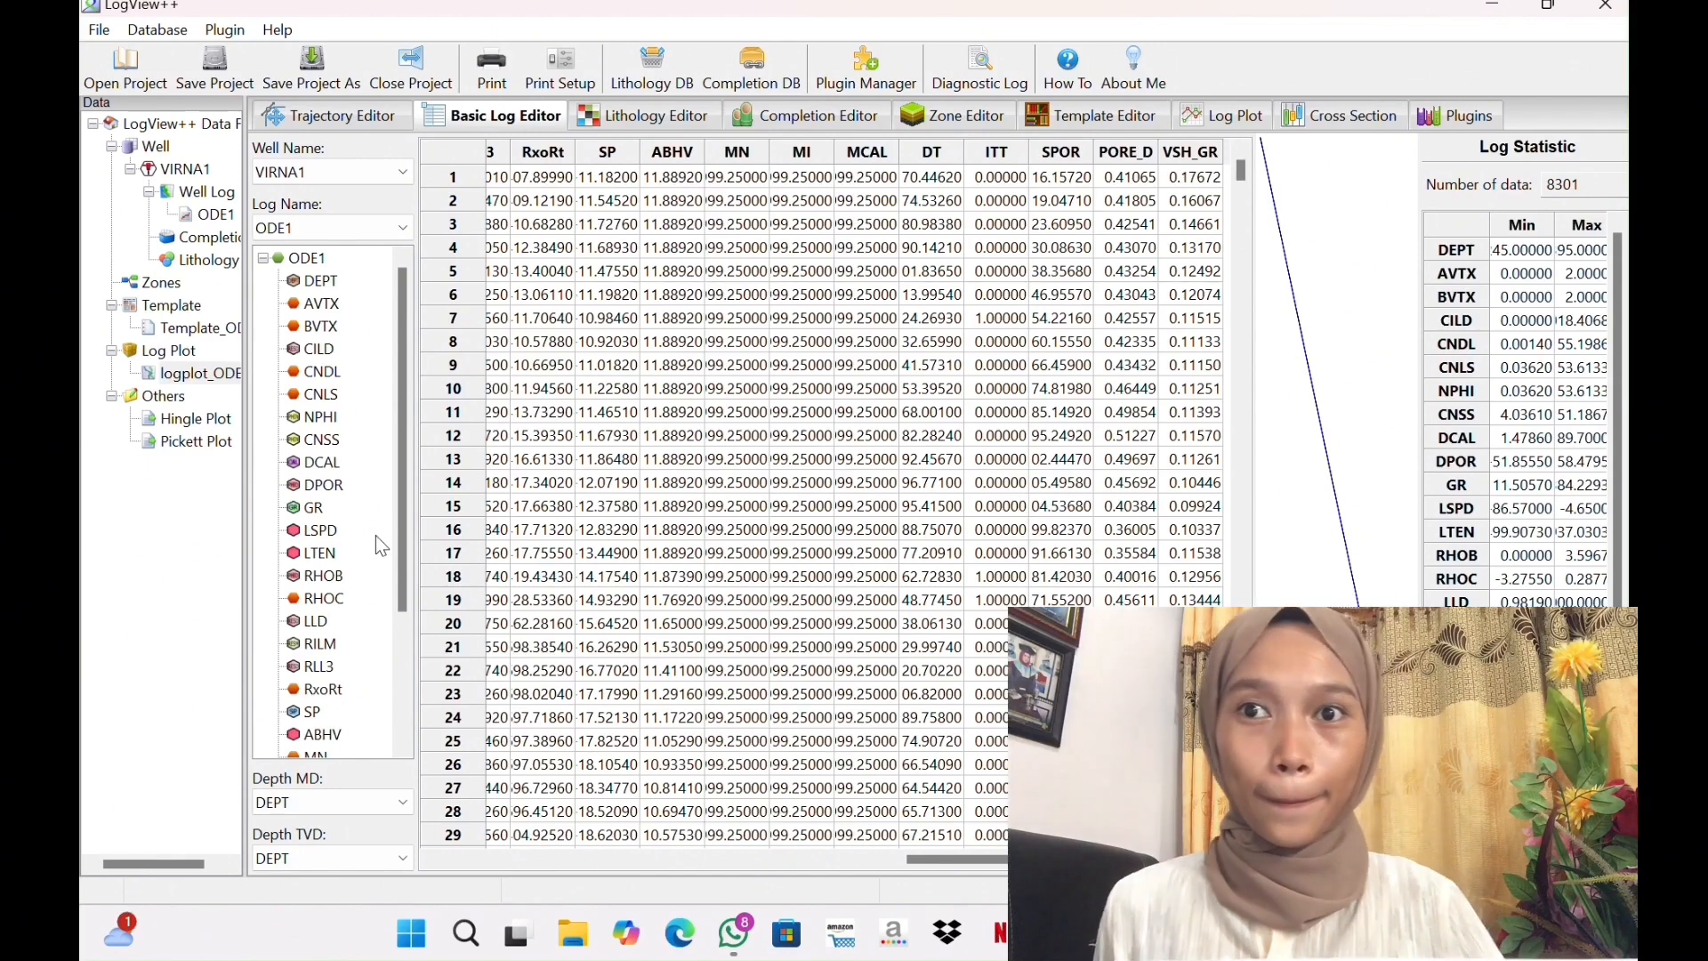
pyautogui.moveTo(404, 587); pyautogui.dragTo(411, 740)
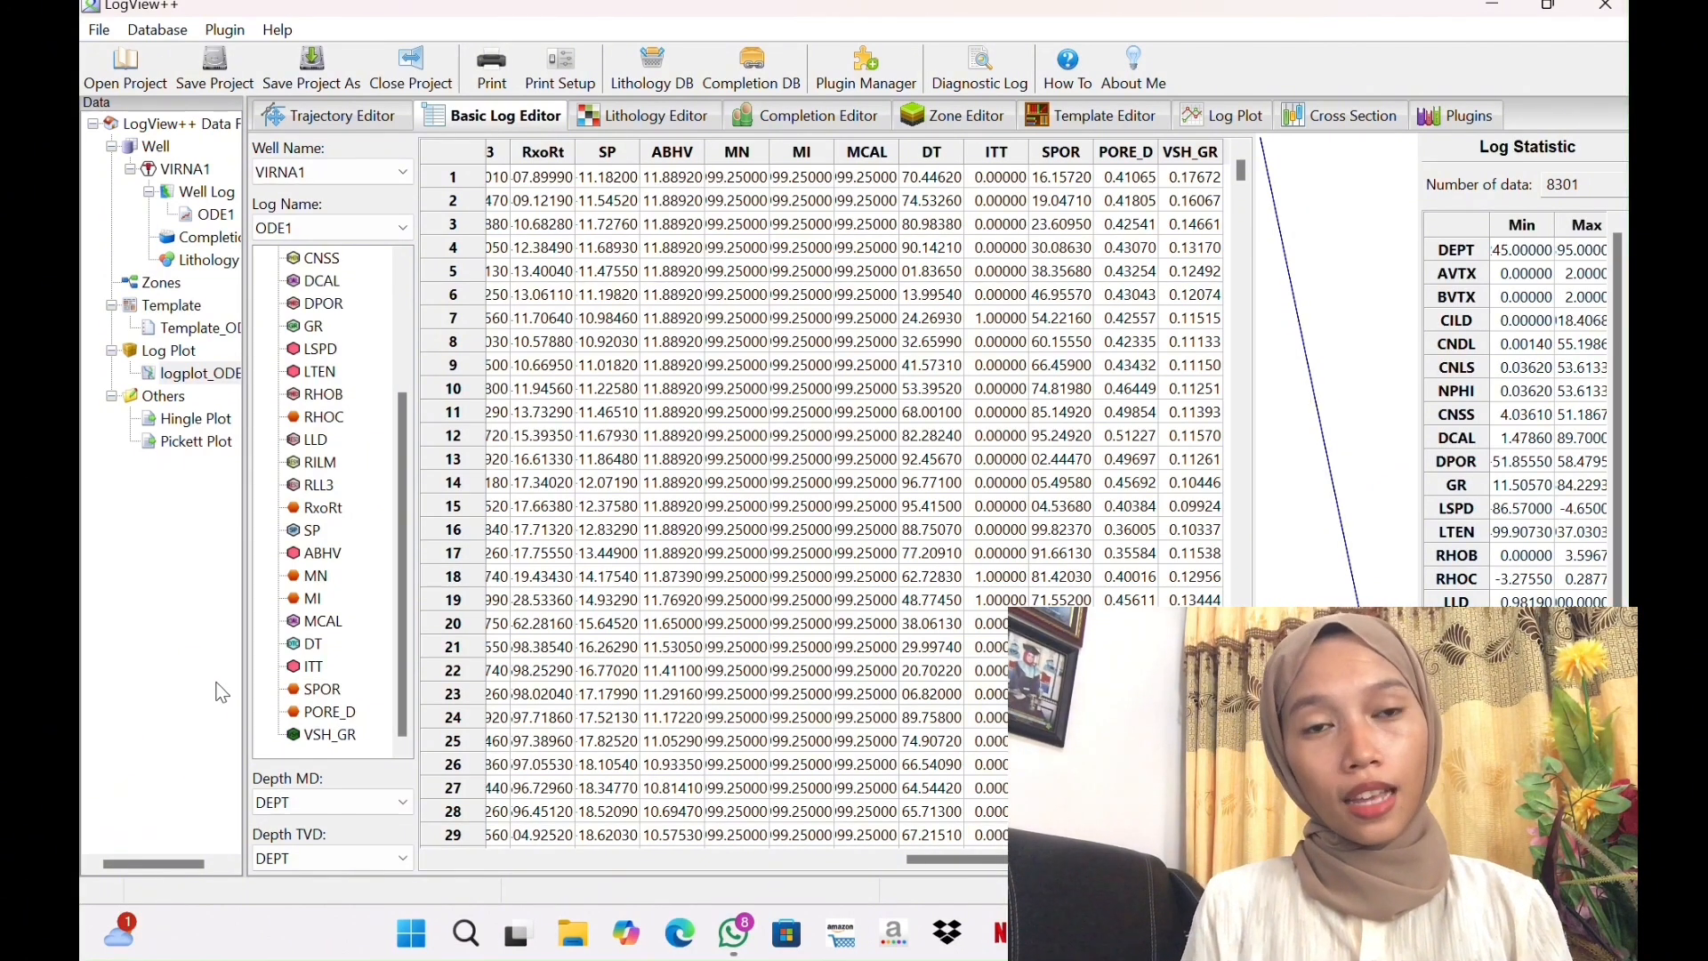
pyautogui.click(345, 716)
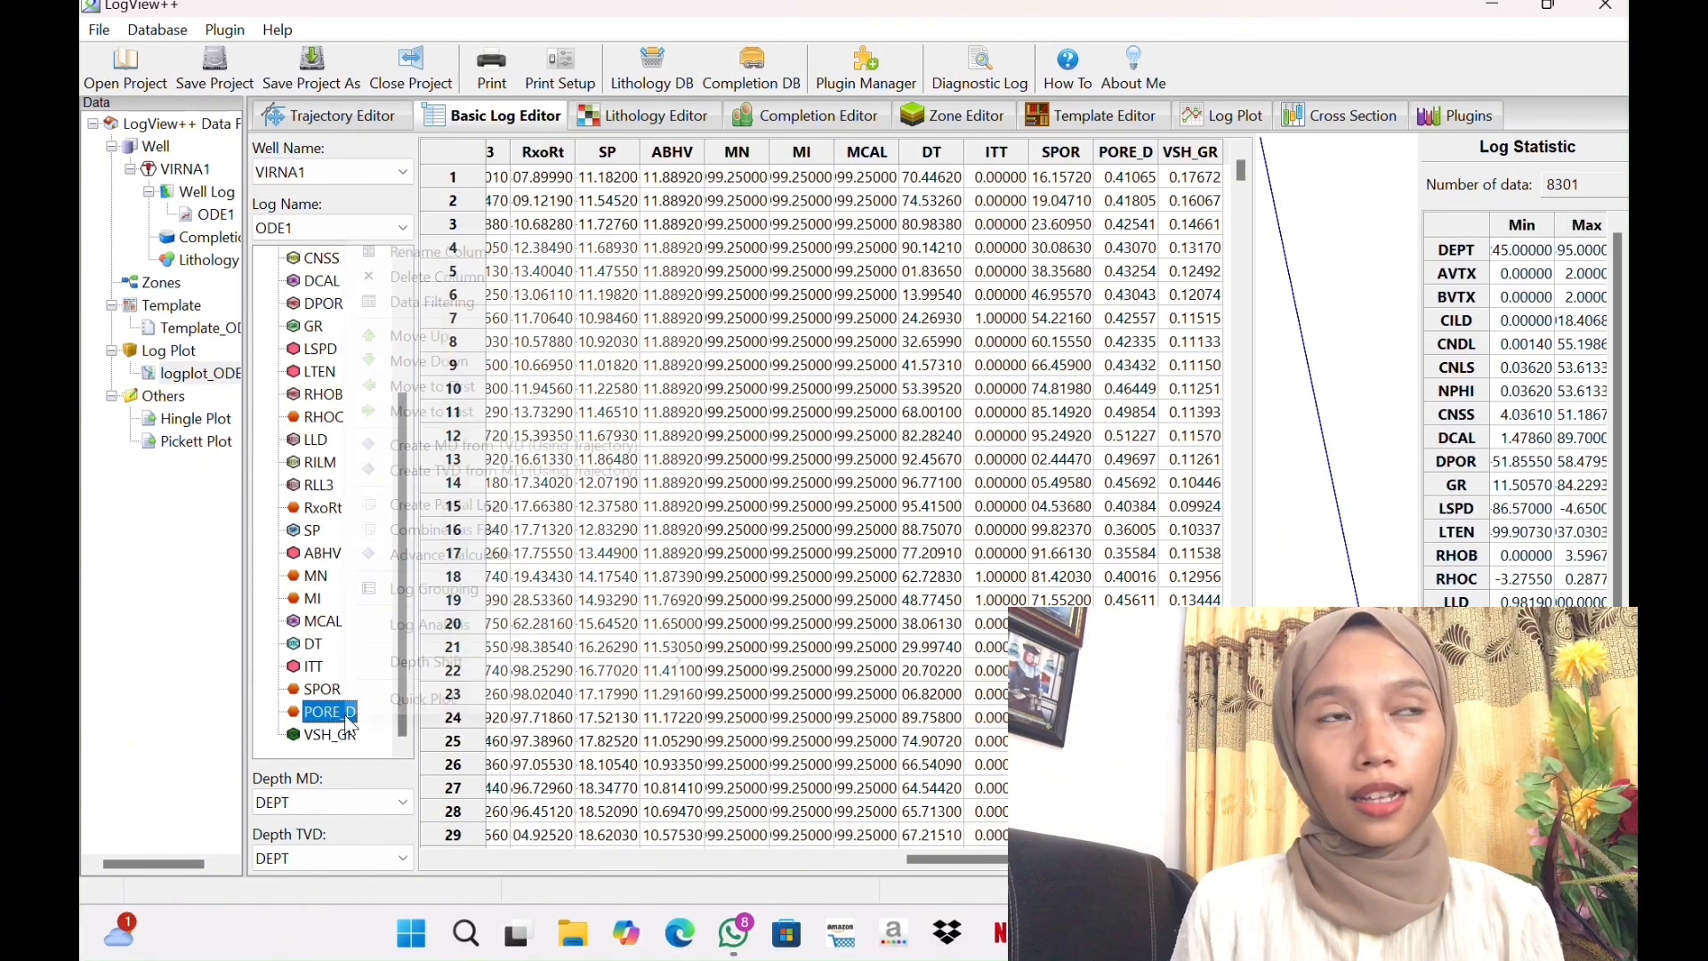
# From PORE_D's Advance Calculator, create EFF_POR with formula X27*(1-X28) and execute it
pyautogui.rightClick(345, 716)
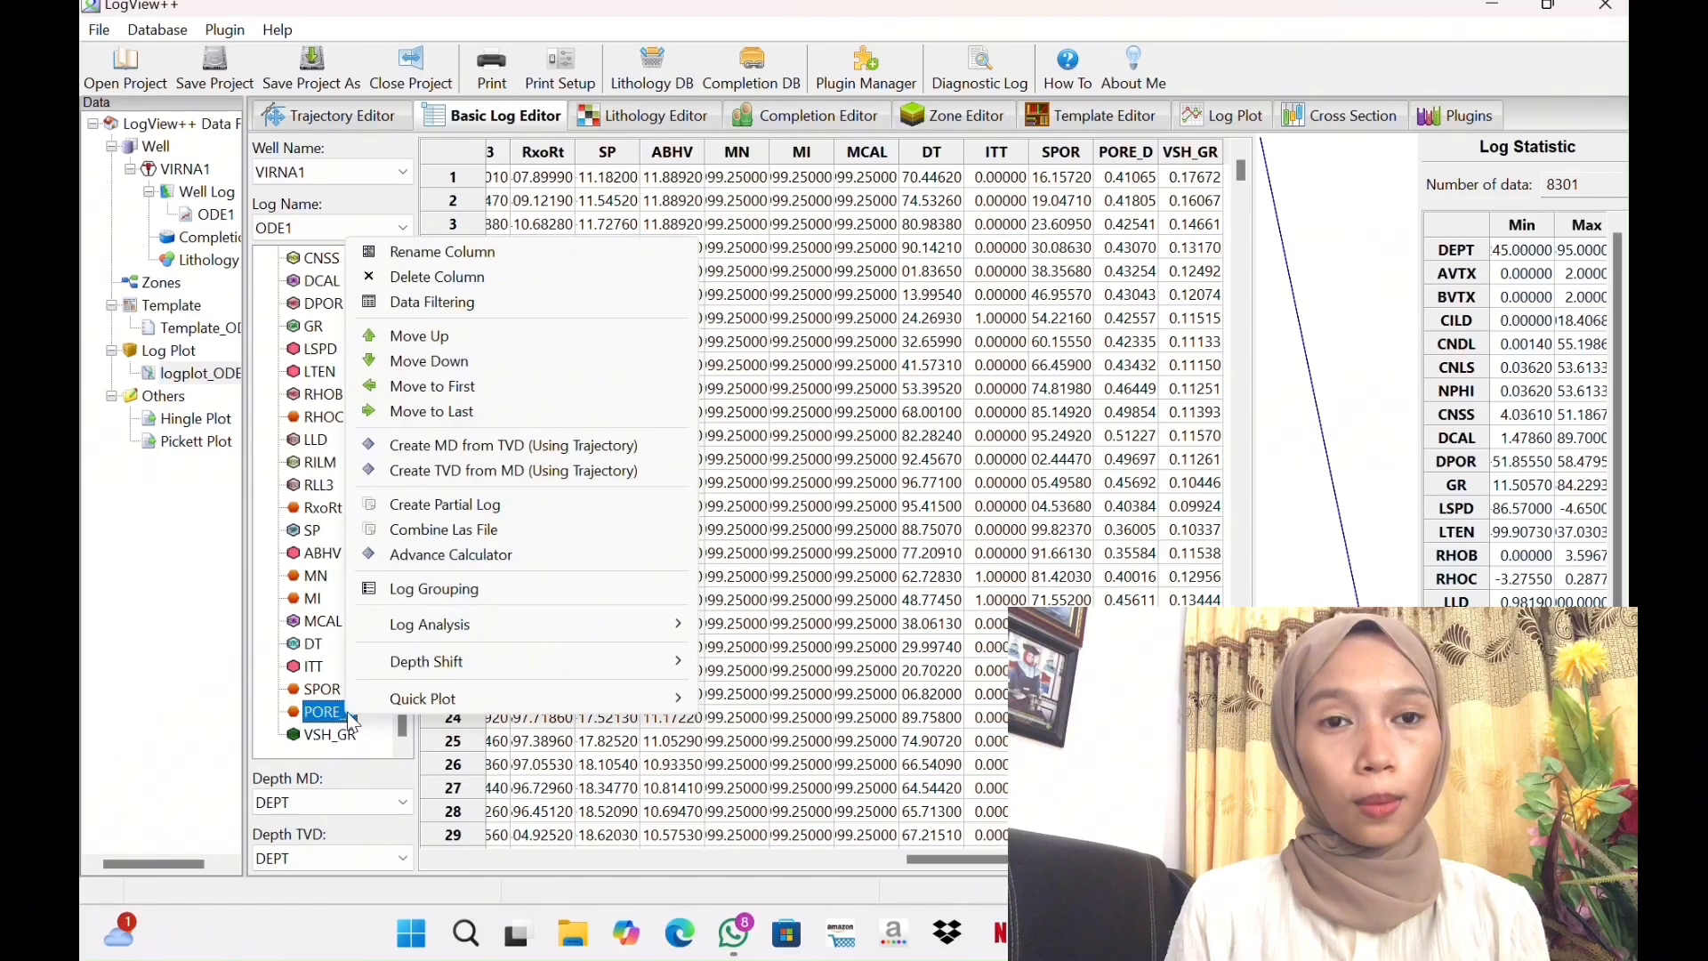
pyautogui.click(469, 555)
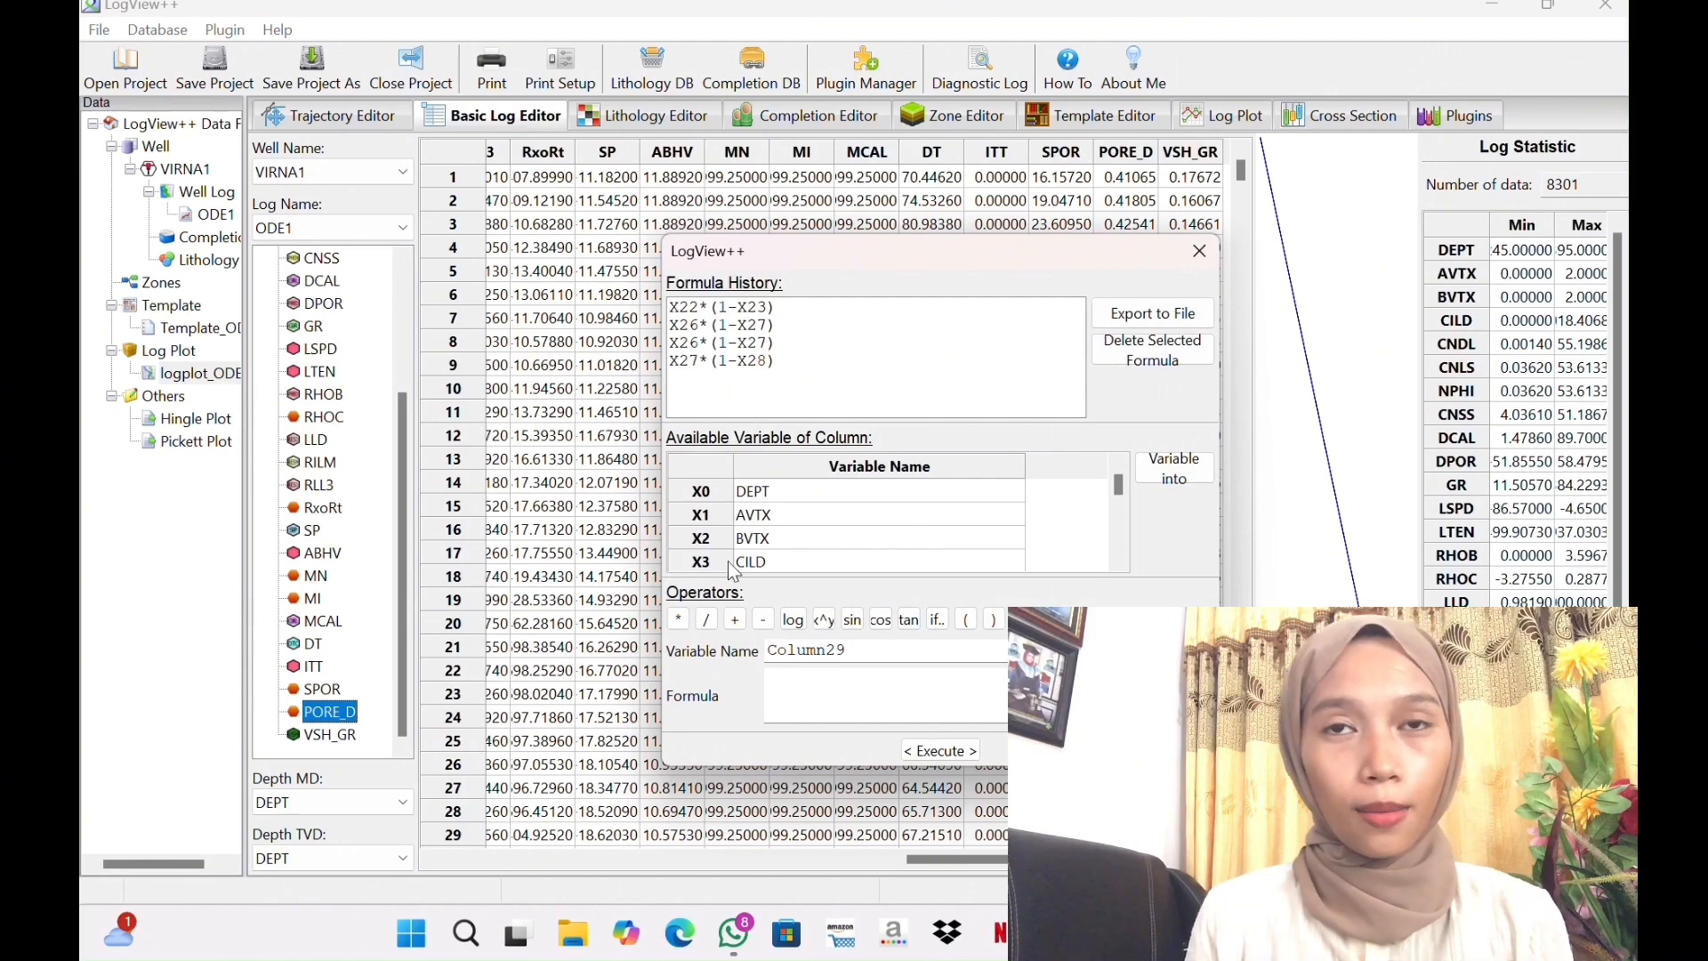
pyautogui.scroll(-9, 1120, 502)
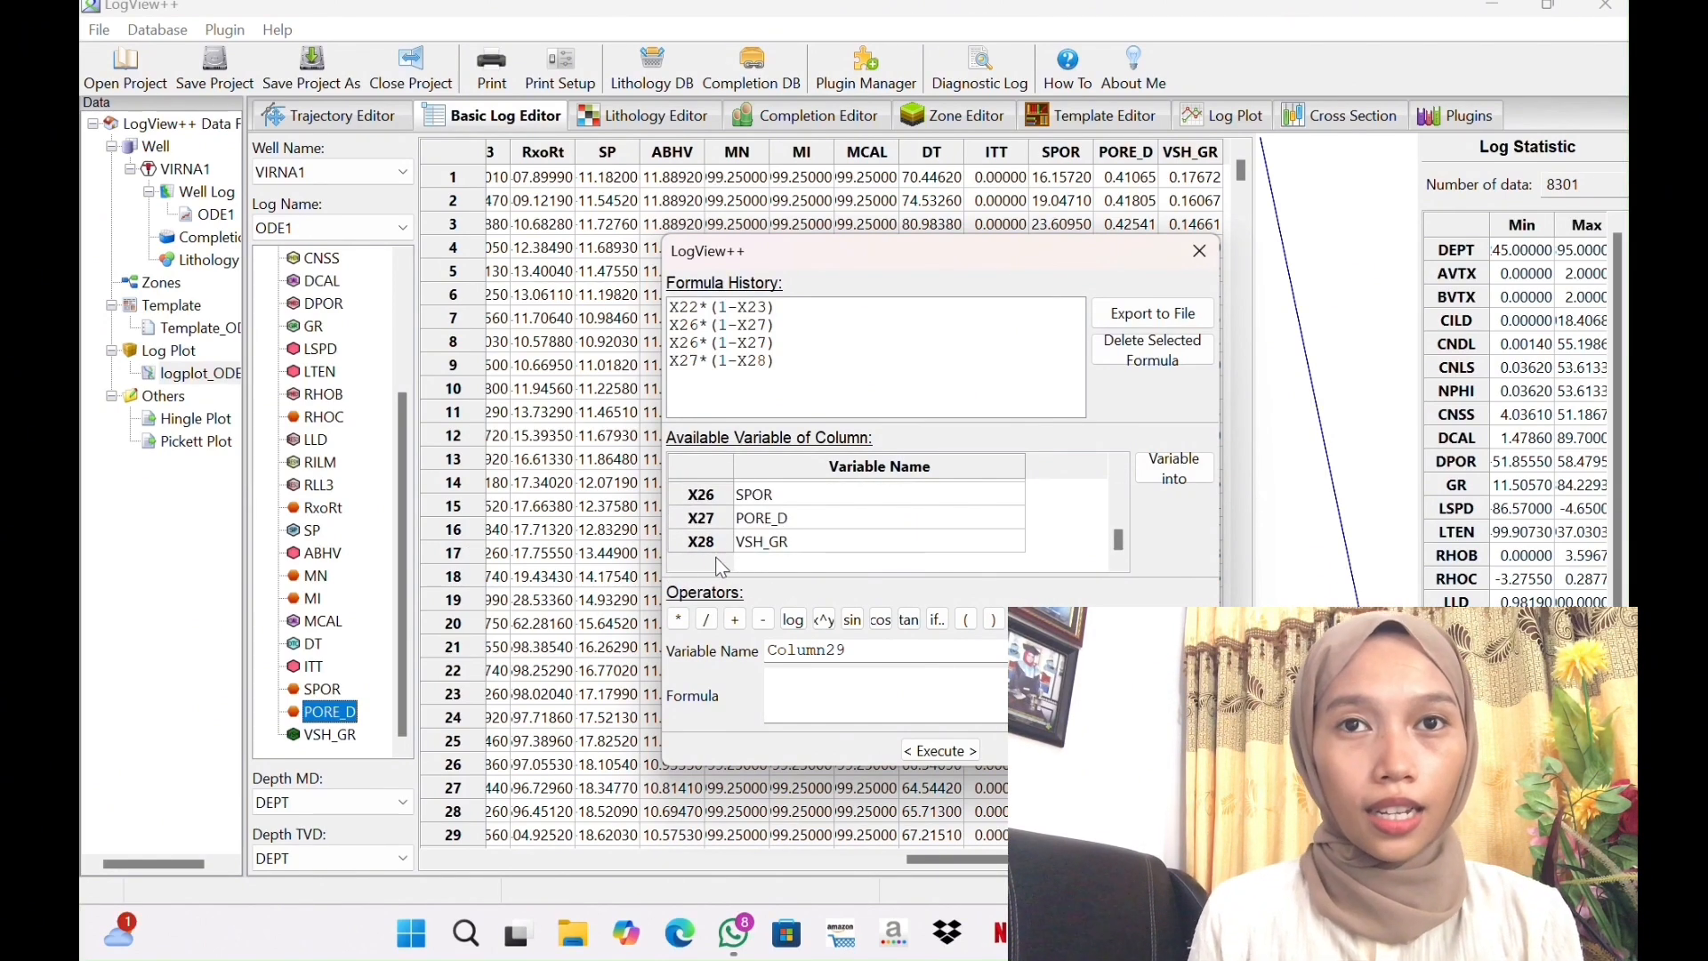
pyautogui.click(877, 650)
pyautogui.press('BackSpace')
pyautogui.press('BackSpace')
pyautogui.press('BackSpace')
pyautogui.press('BackSpace')
pyautogui.press('BackSpace')
pyautogui.press('BackSpace')
pyautogui.press('BackSpace')
pyautogui.press('BackSpace')
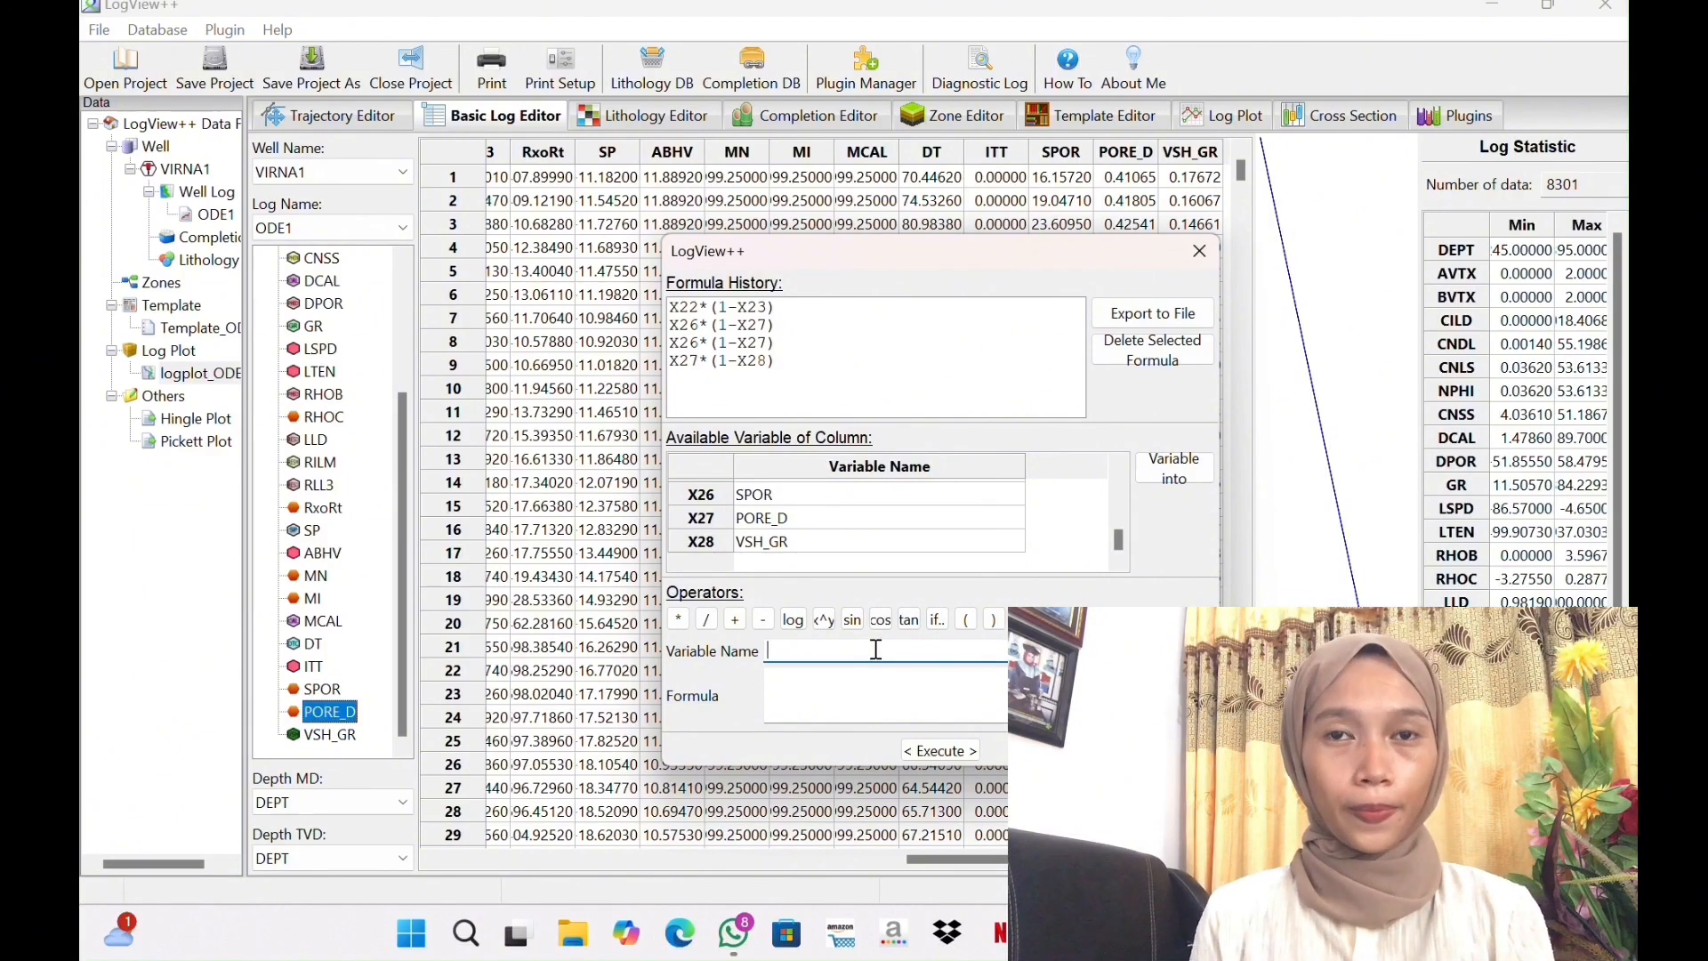
pyautogui.write('EFF')
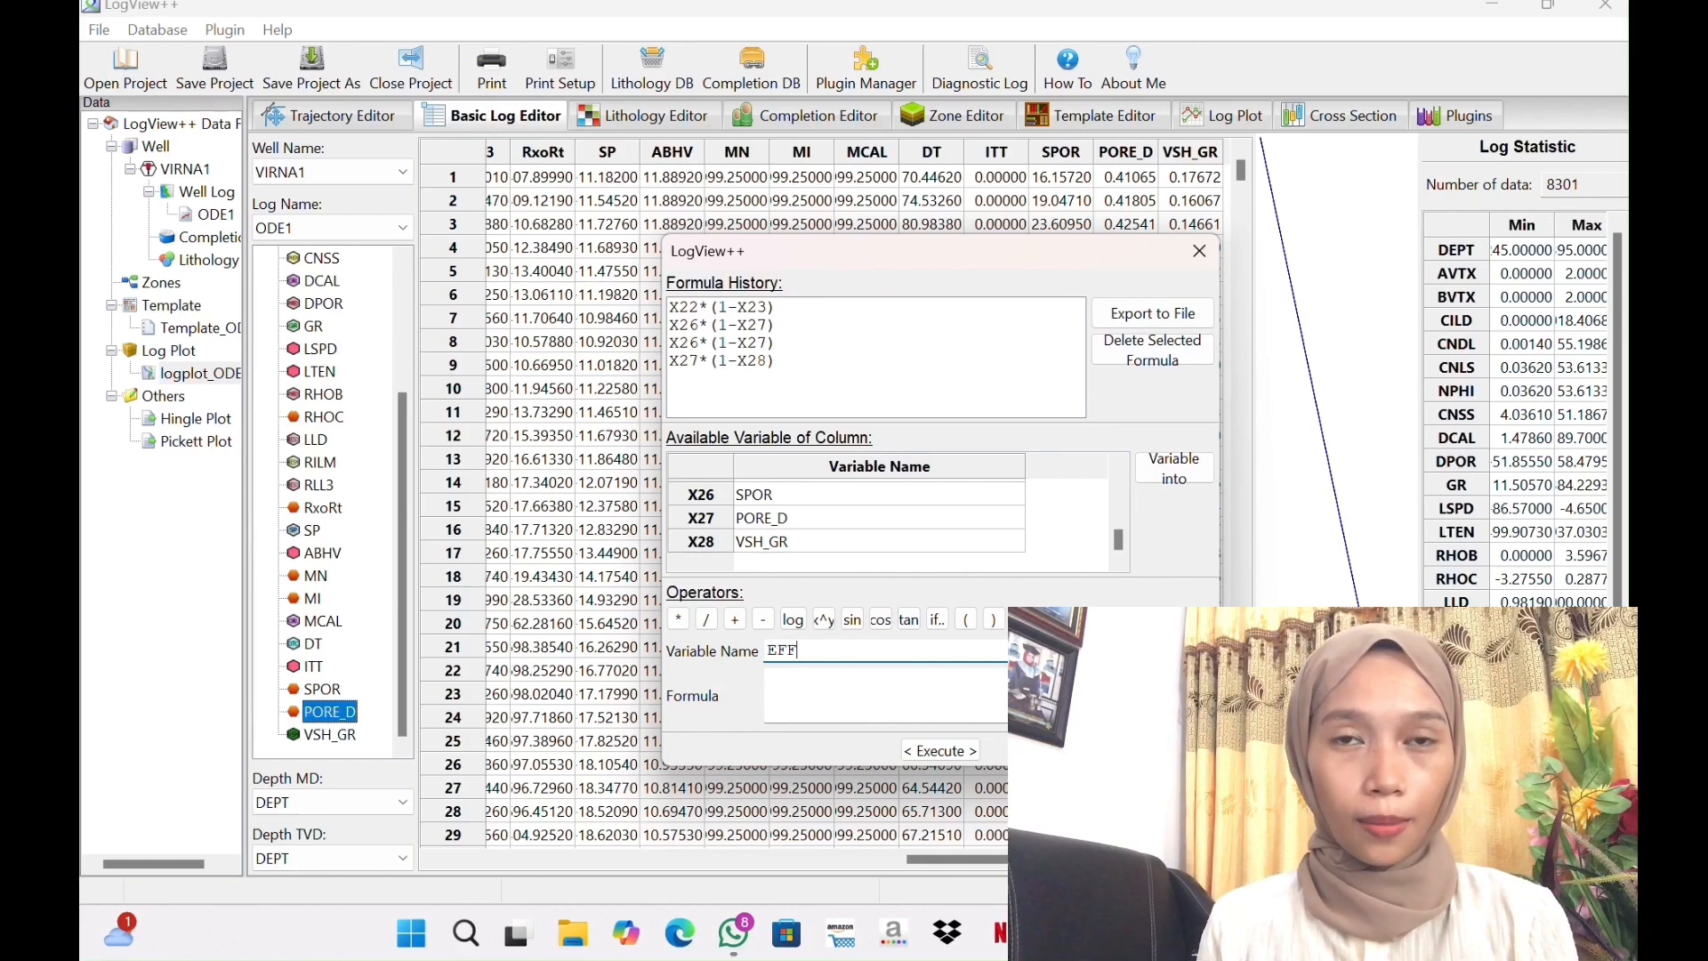
pyautogui.write('_POR')
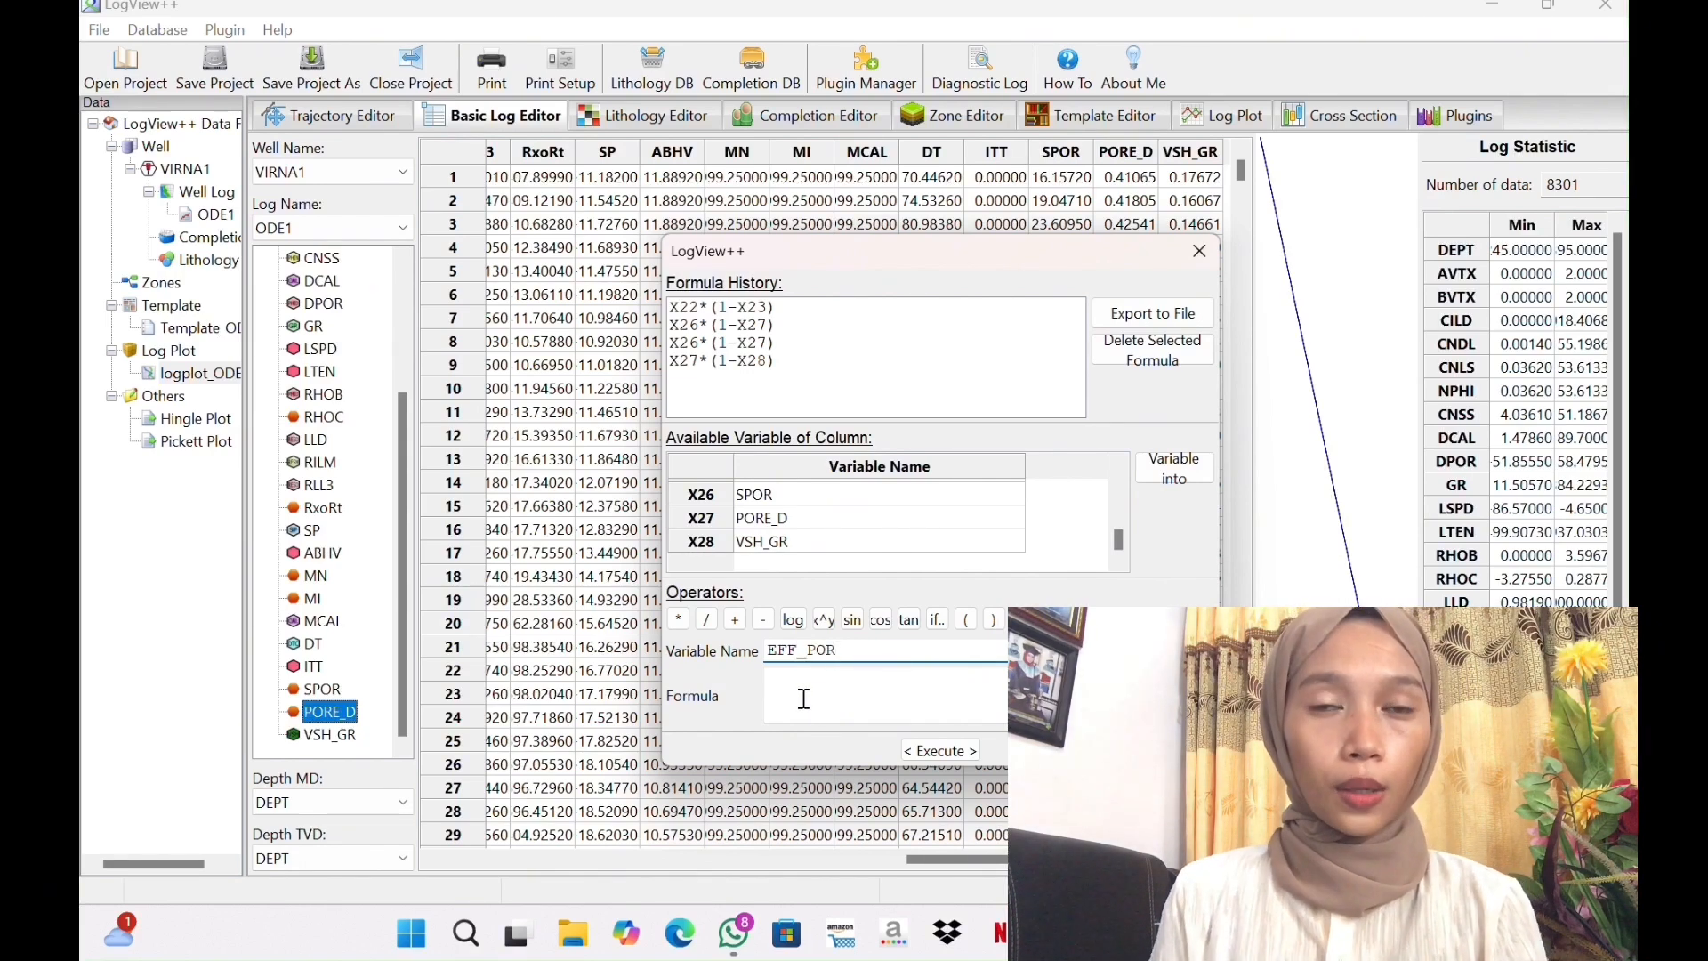
pyautogui.click(834, 679)
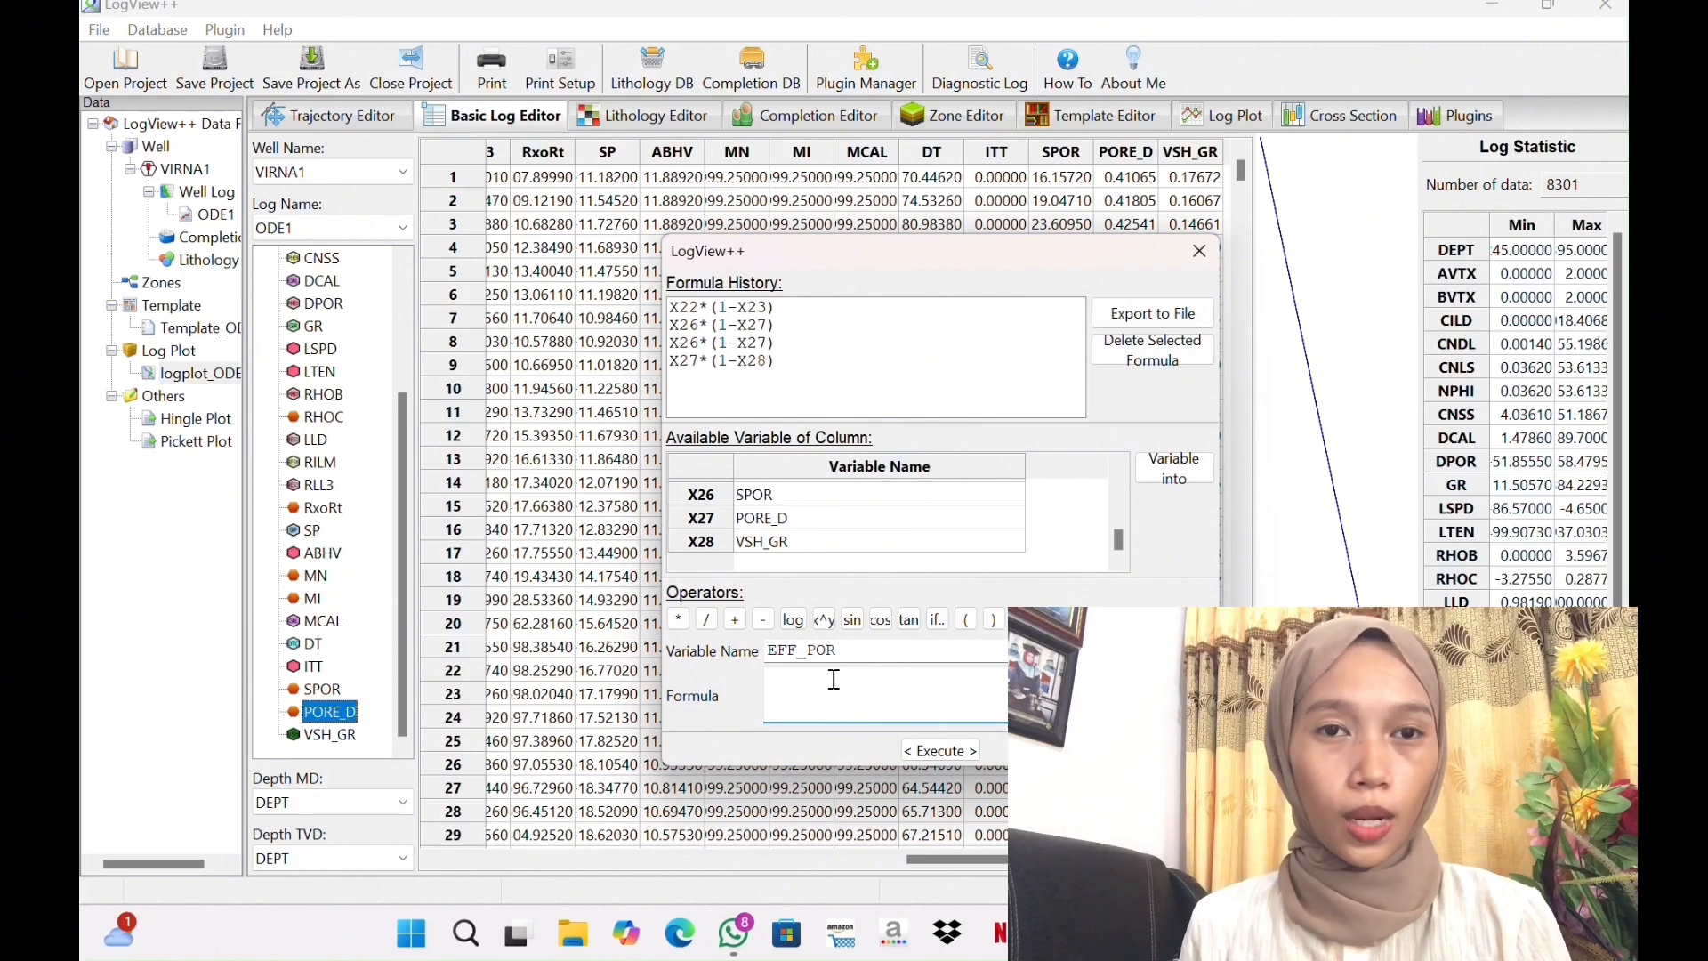
pyautogui.write('X27')
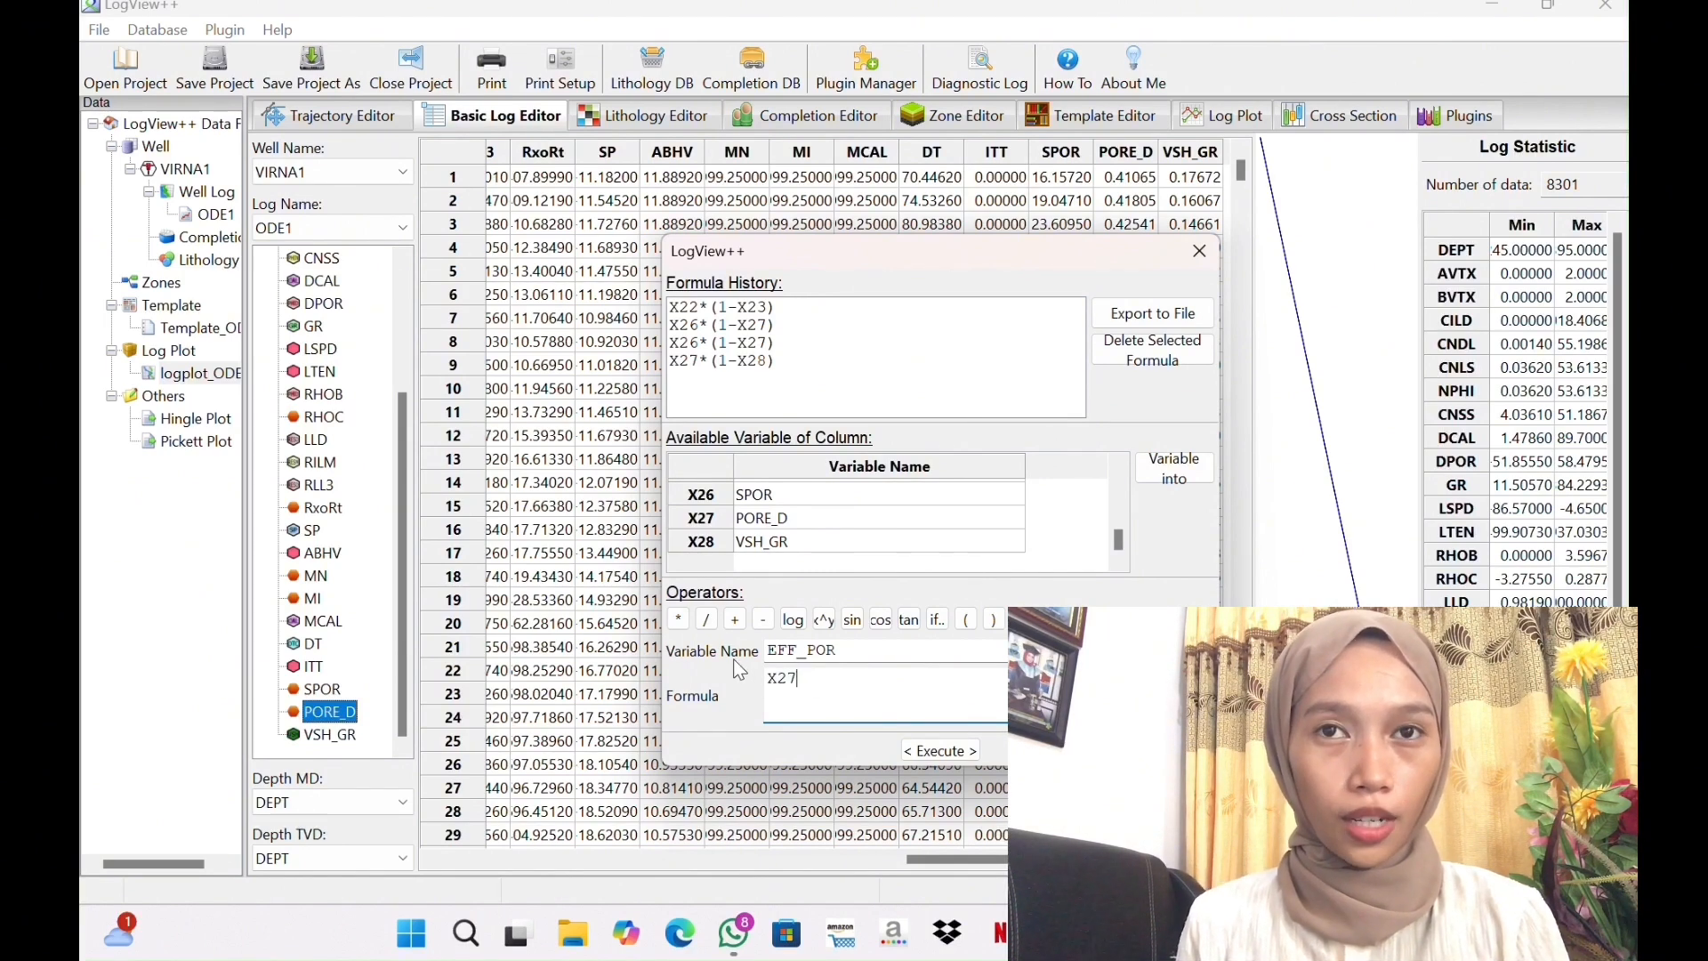
pyautogui.click(680, 620)
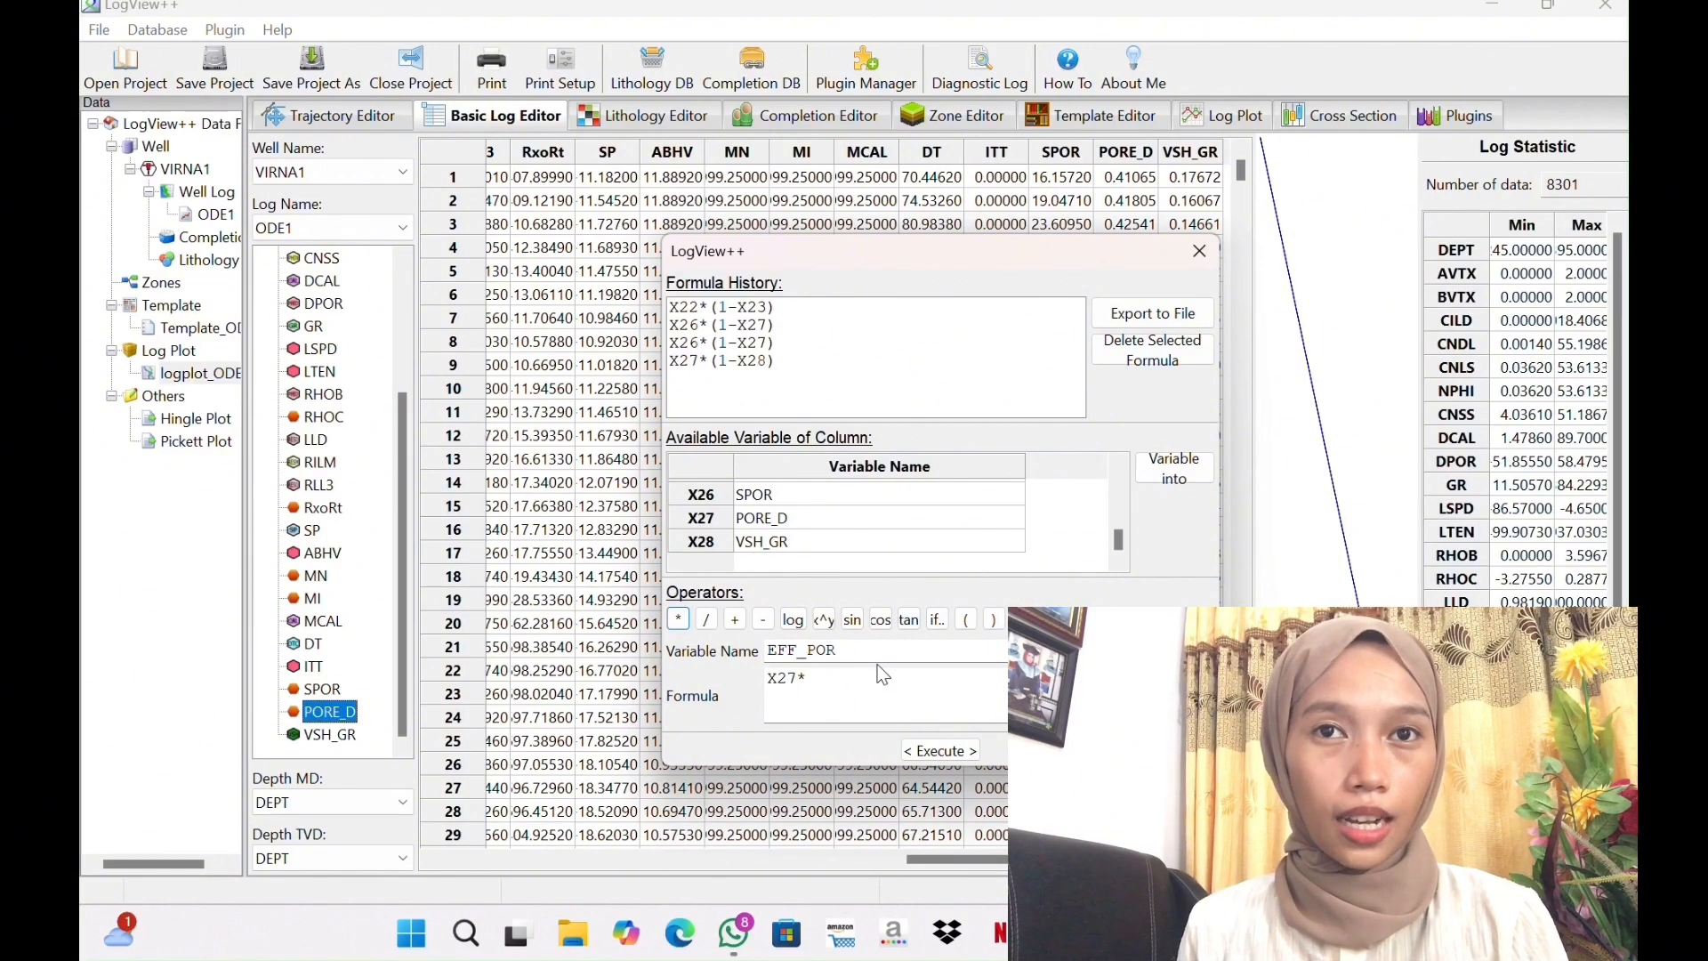
pyautogui.click(836, 694)
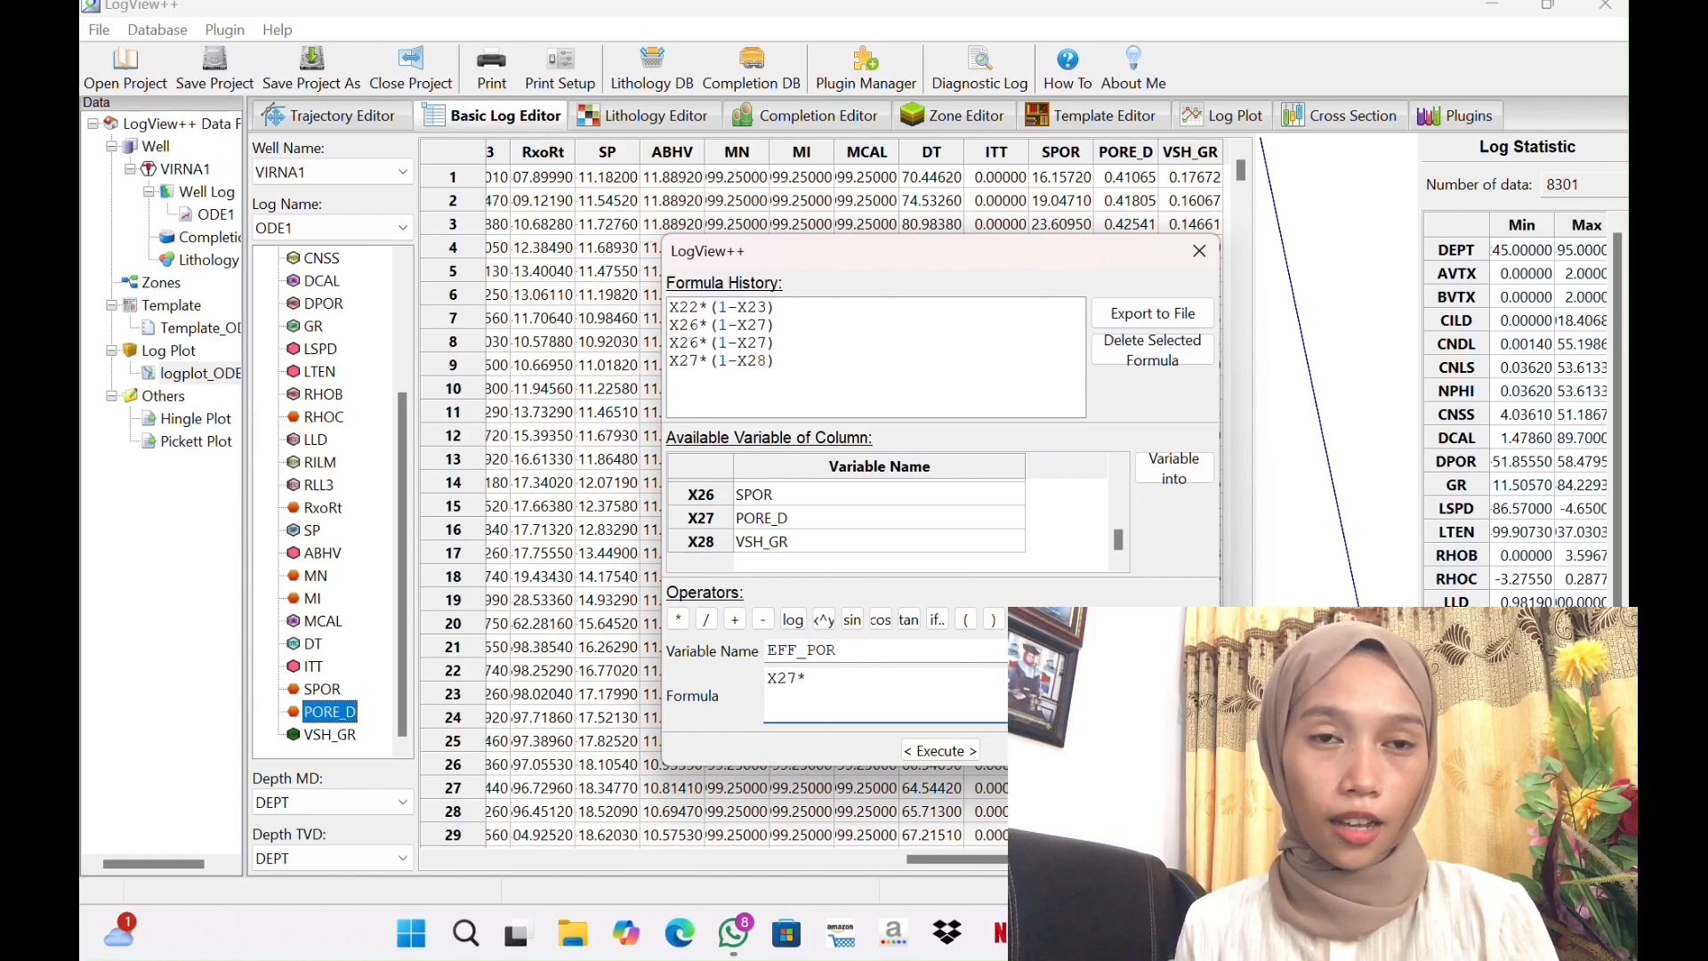
pyautogui.write('(')
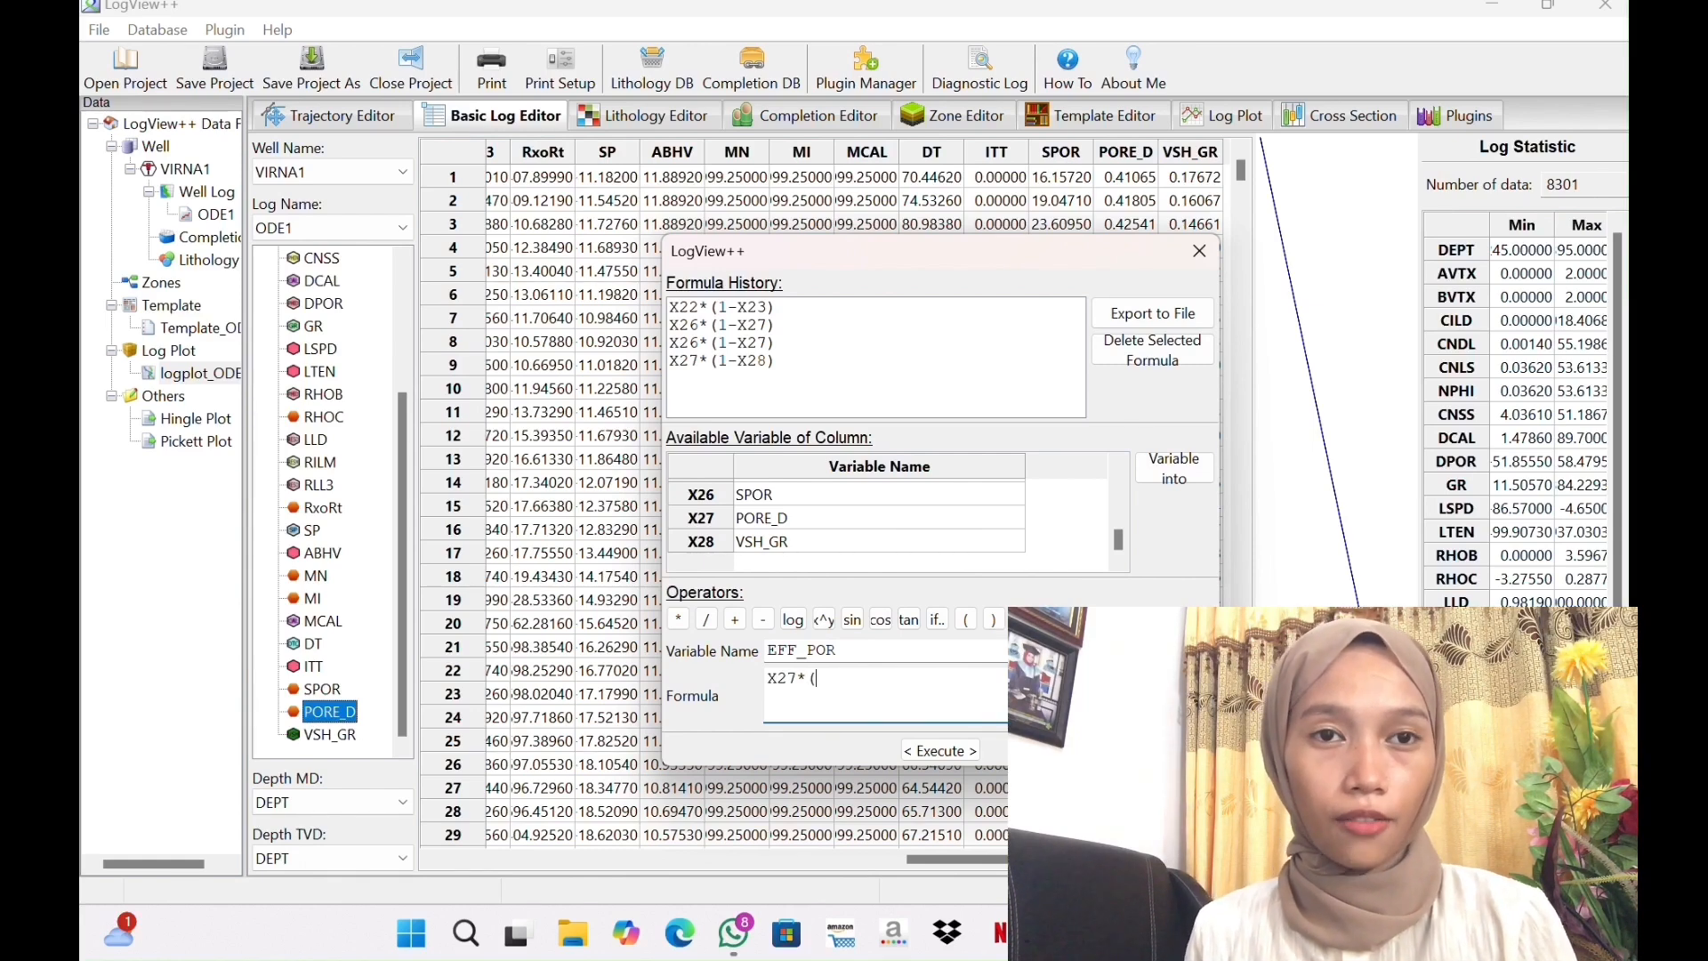
pyautogui.write('1-X28')
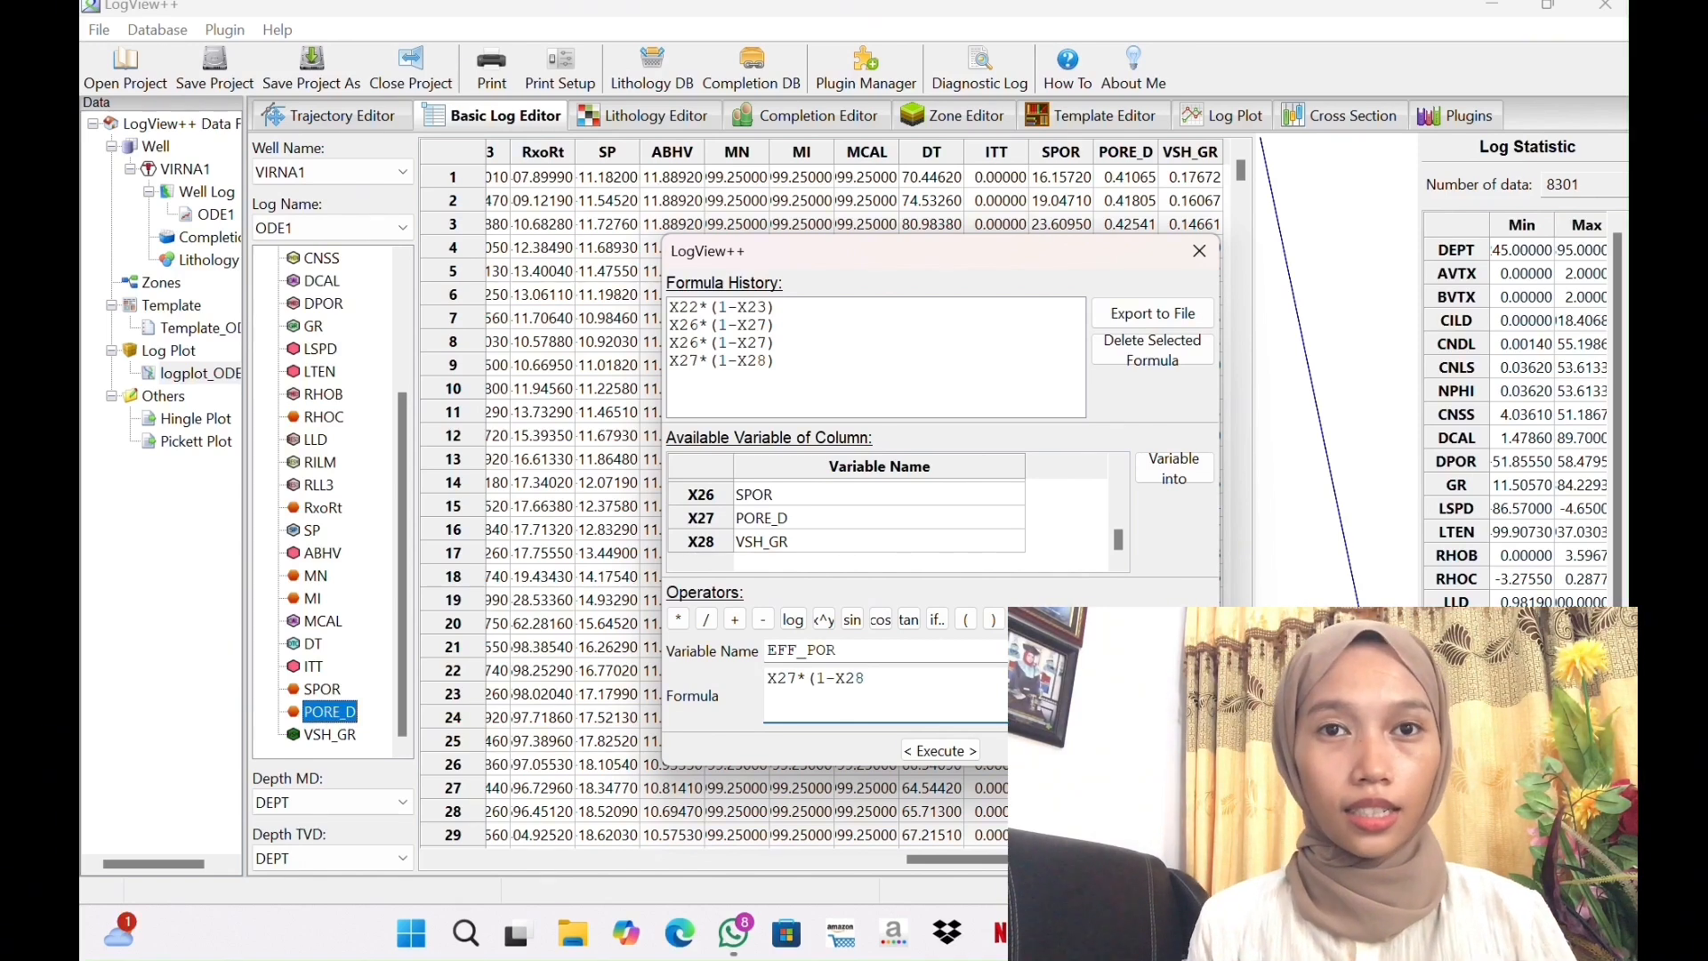
pyautogui.write(')')
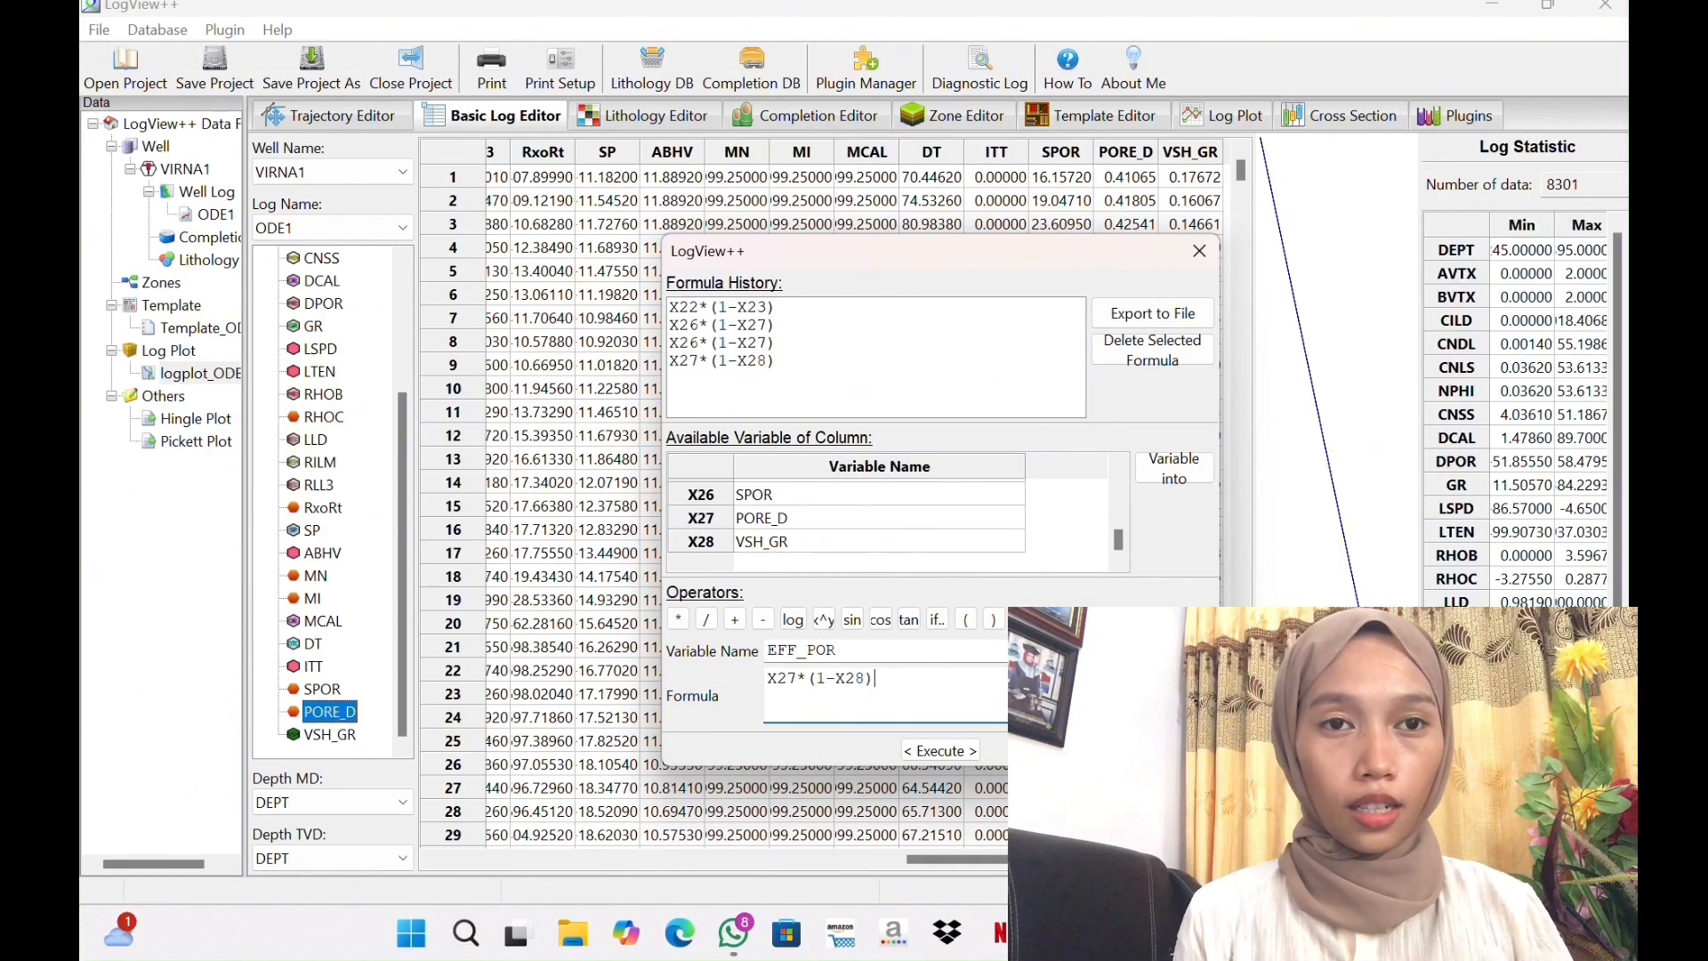
pyautogui.click(940, 750)
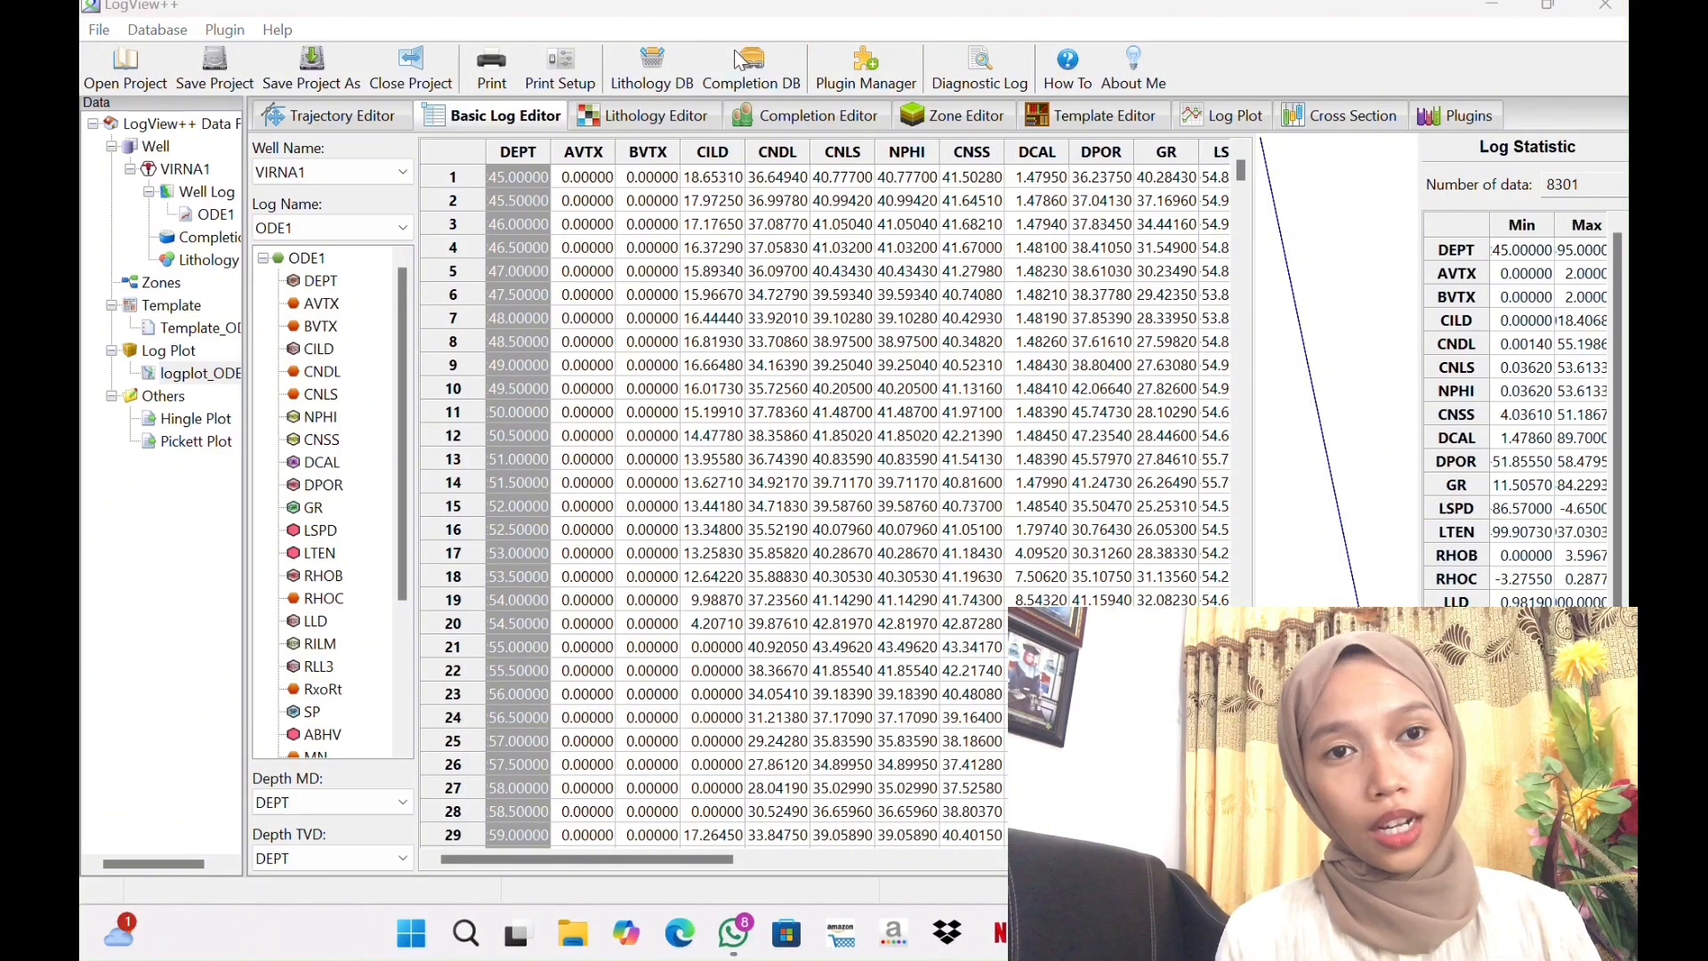
pyautogui.moveTo(728, 861); pyautogui.dragTo(1193, 860)
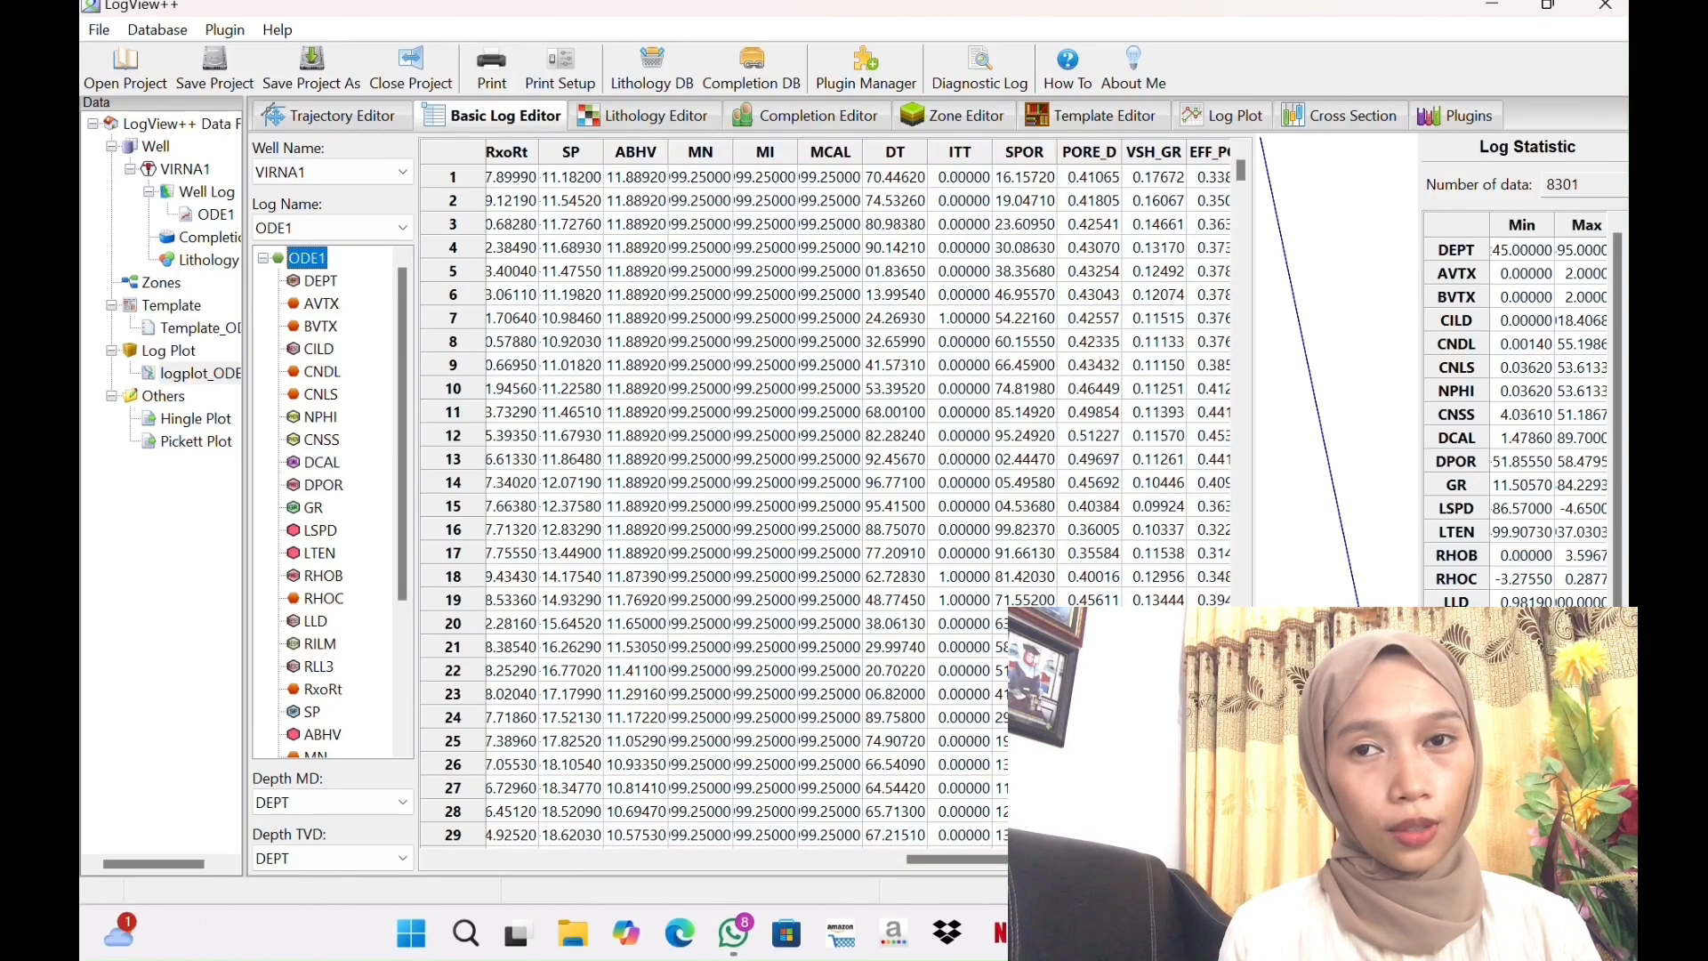
pyautogui.moveTo(1193, 861); pyautogui.dragTo(1205, 860)
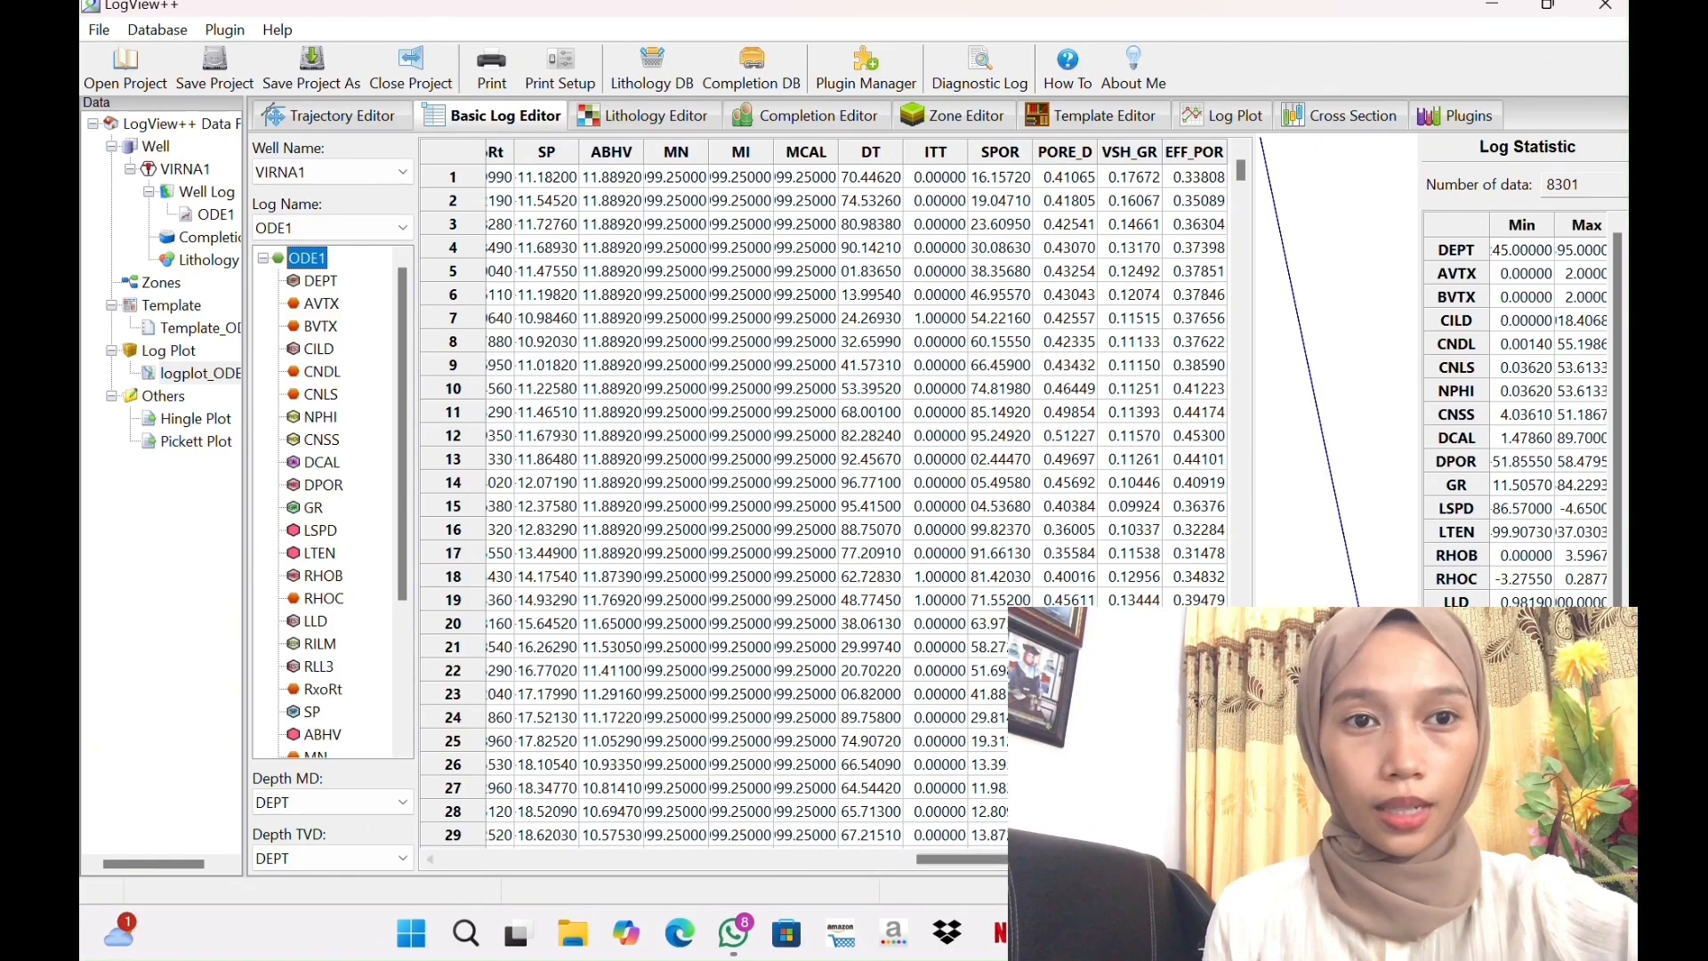
pyautogui.moveTo(1023, 860); pyautogui.dragTo(523, 861)
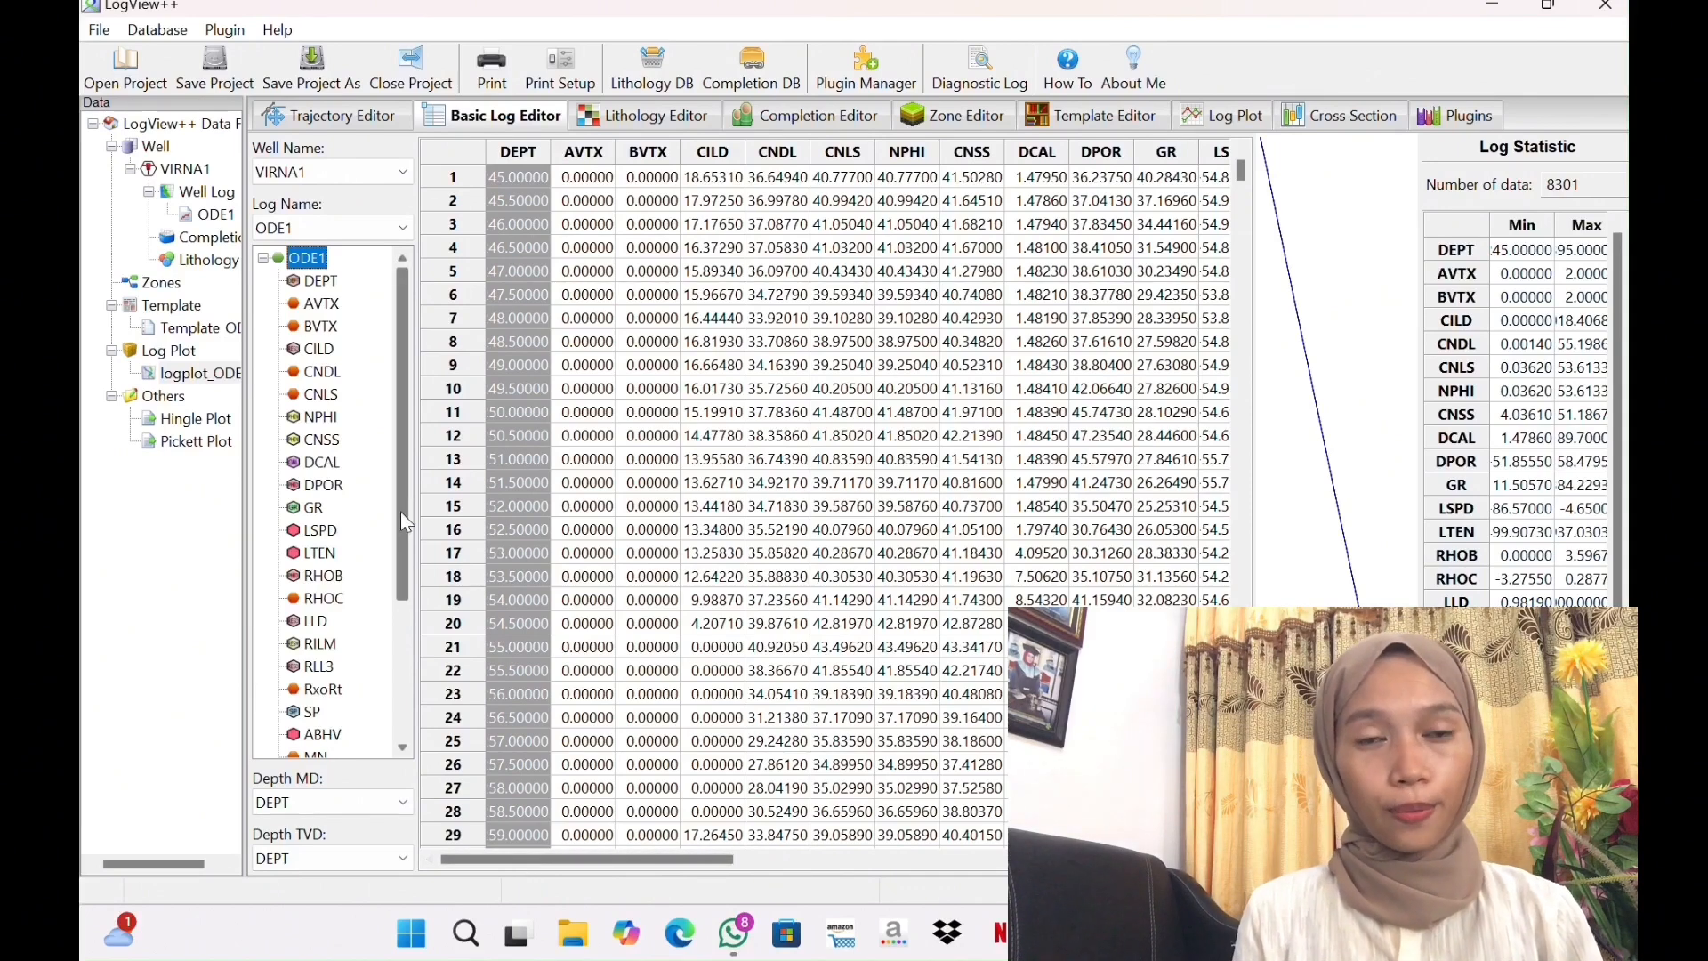
pyautogui.scroll(-3, 400, 511)
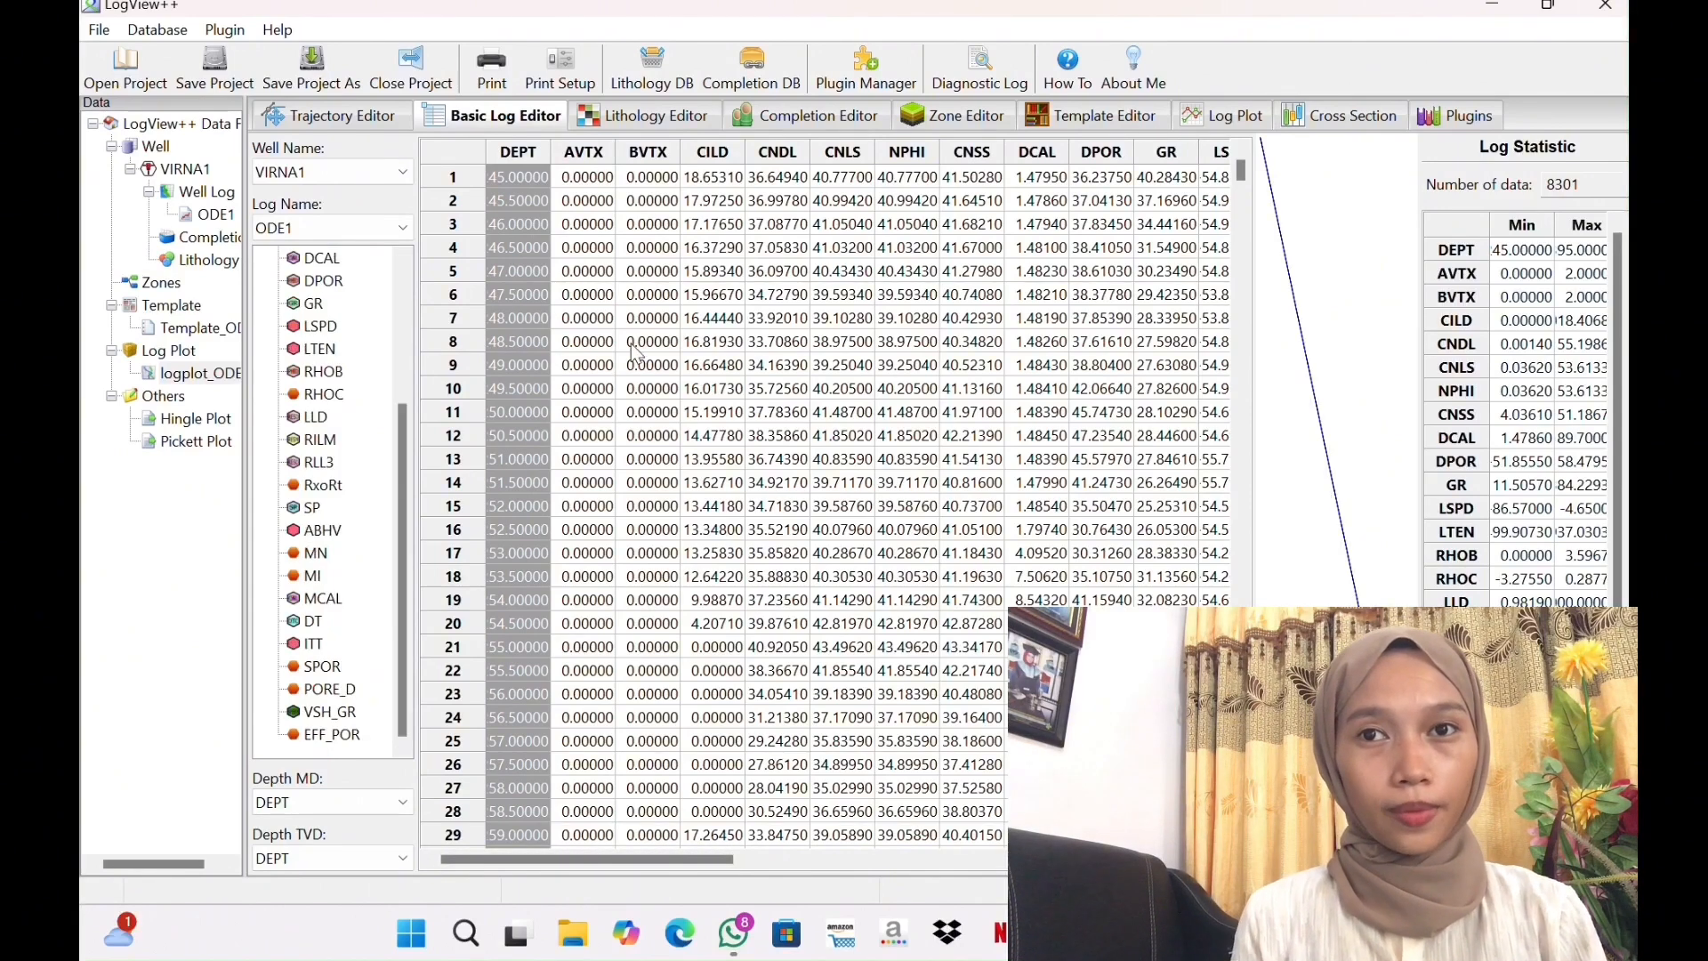
# Open the Archie Sw formula from EFF_POR, with Porosity set to EFF_POR and Rt to RxoRt
pyautogui.click(356, 736)
pyautogui.rightClick(357, 739)
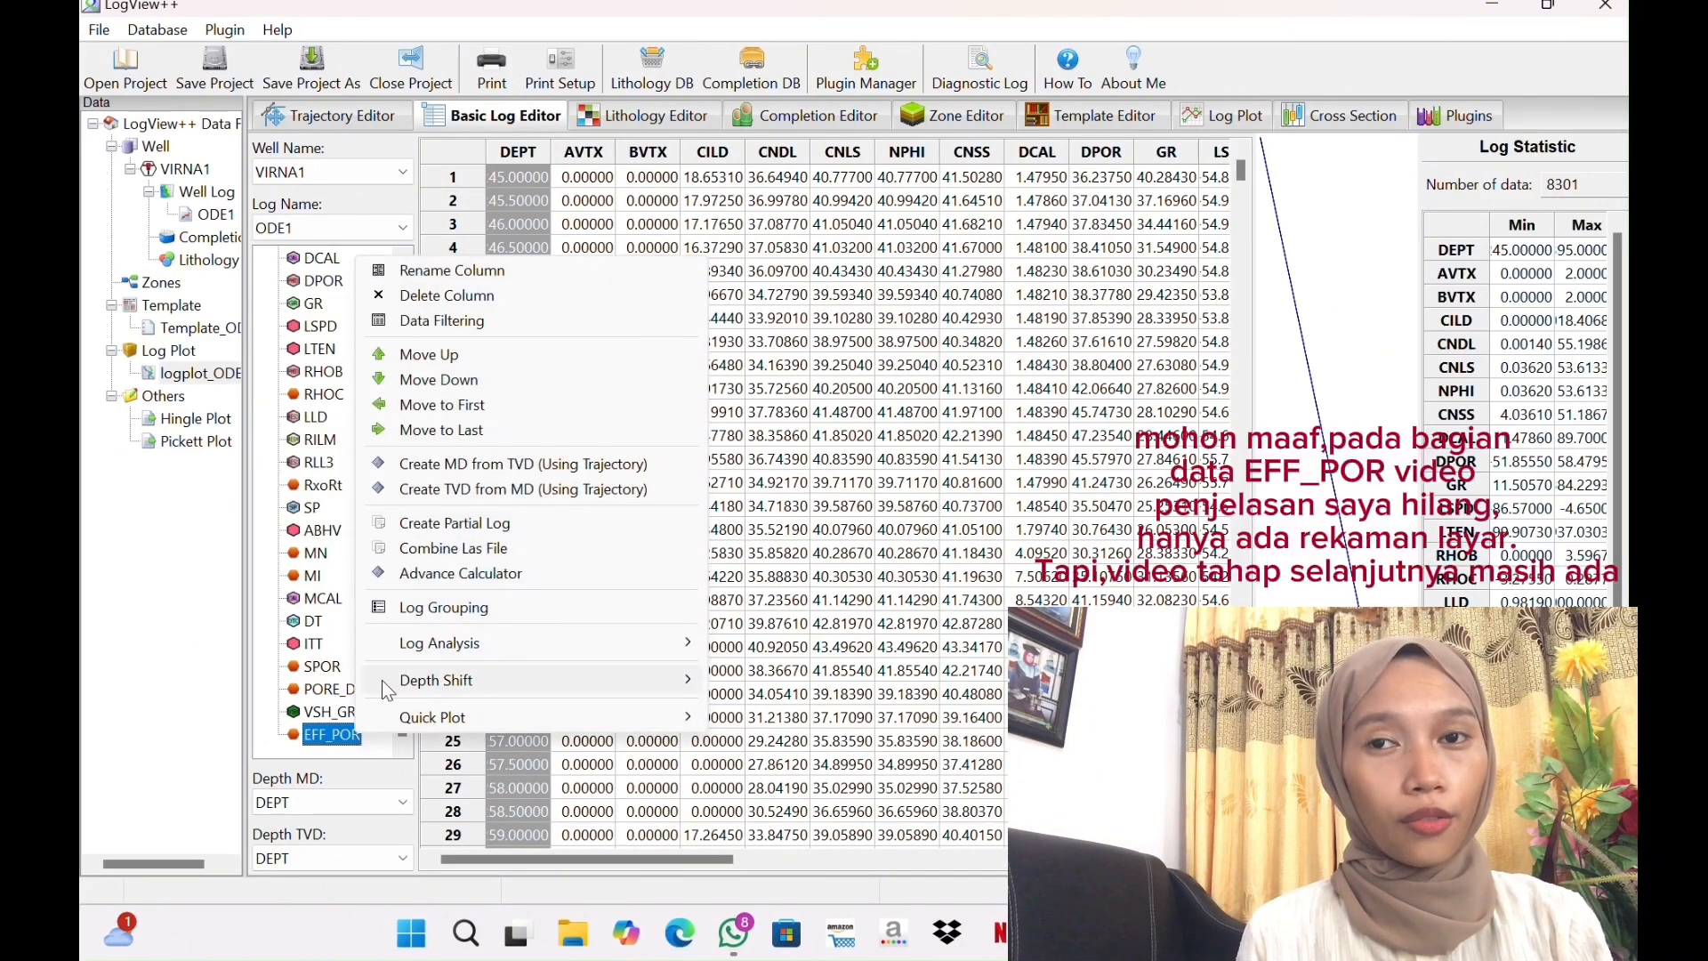
pyautogui.moveTo(431, 652)
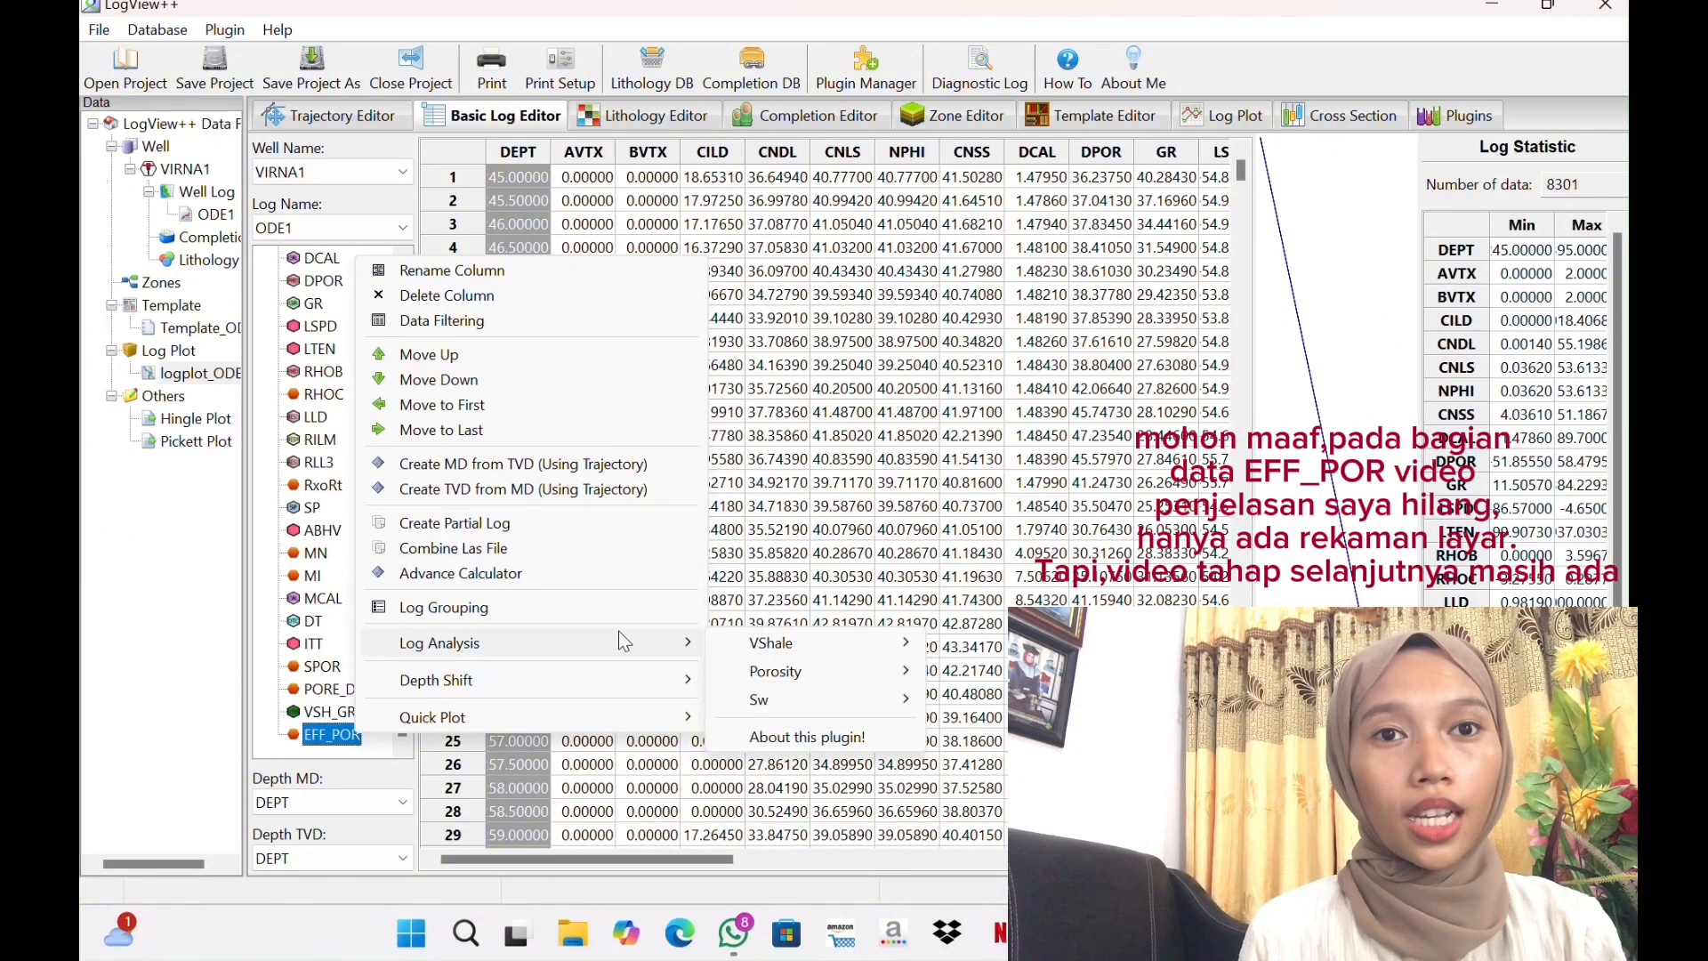
pyautogui.moveTo(783, 699)
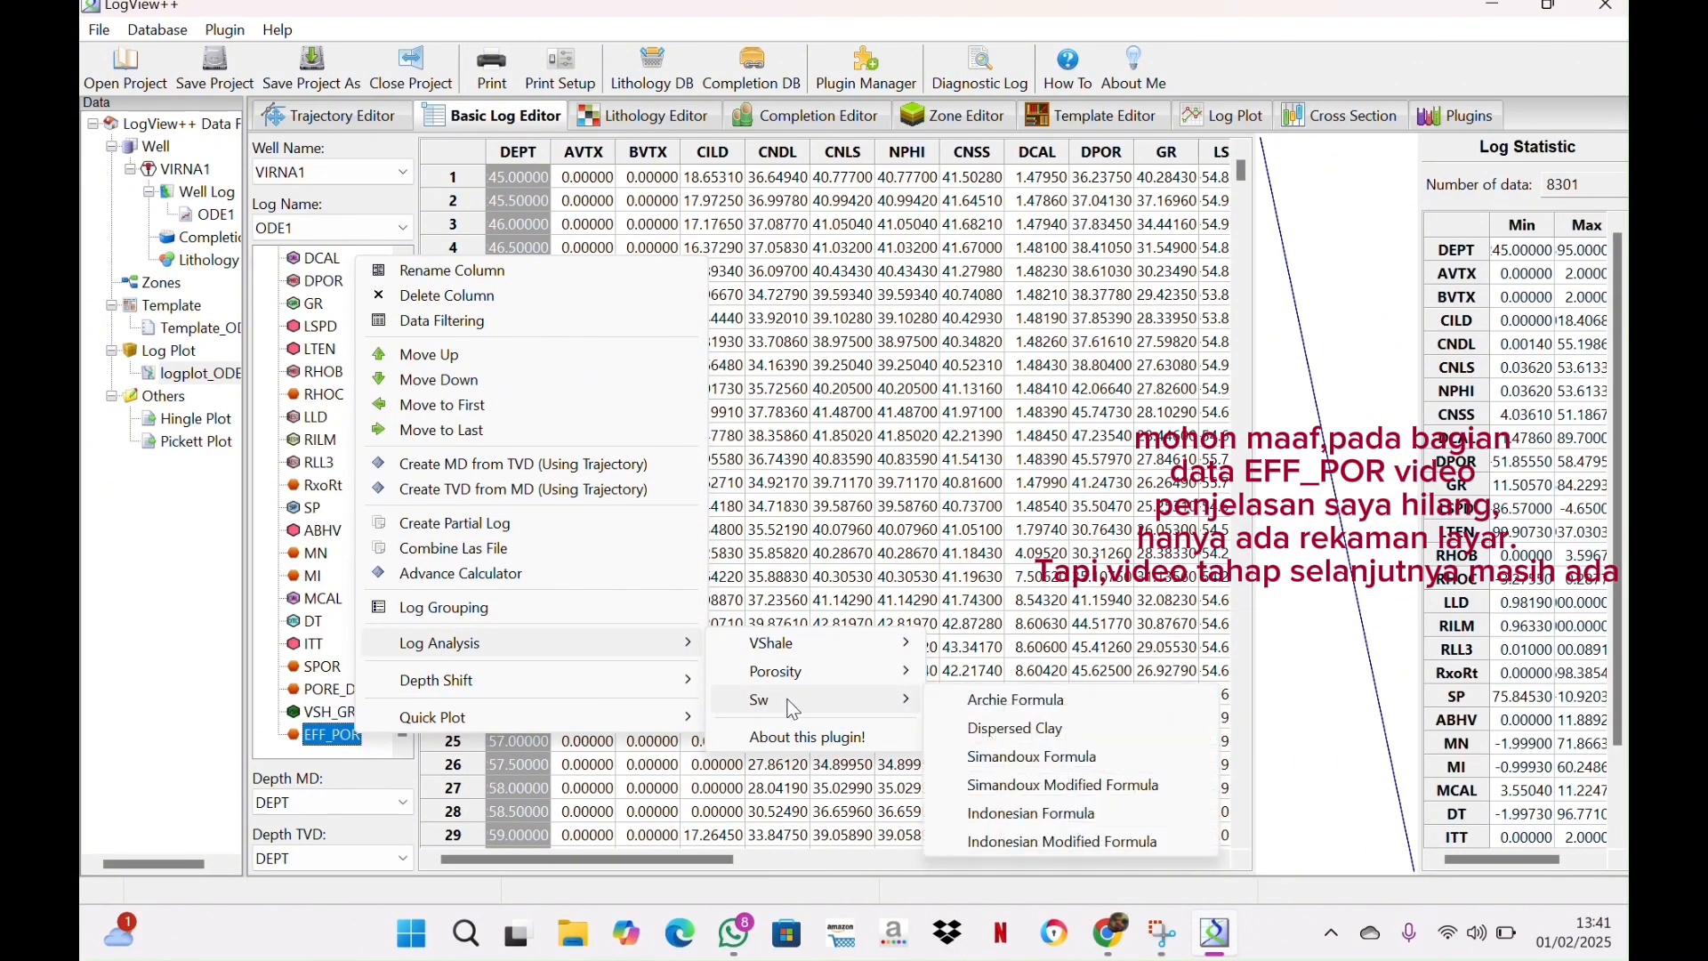
pyautogui.click(990, 699)
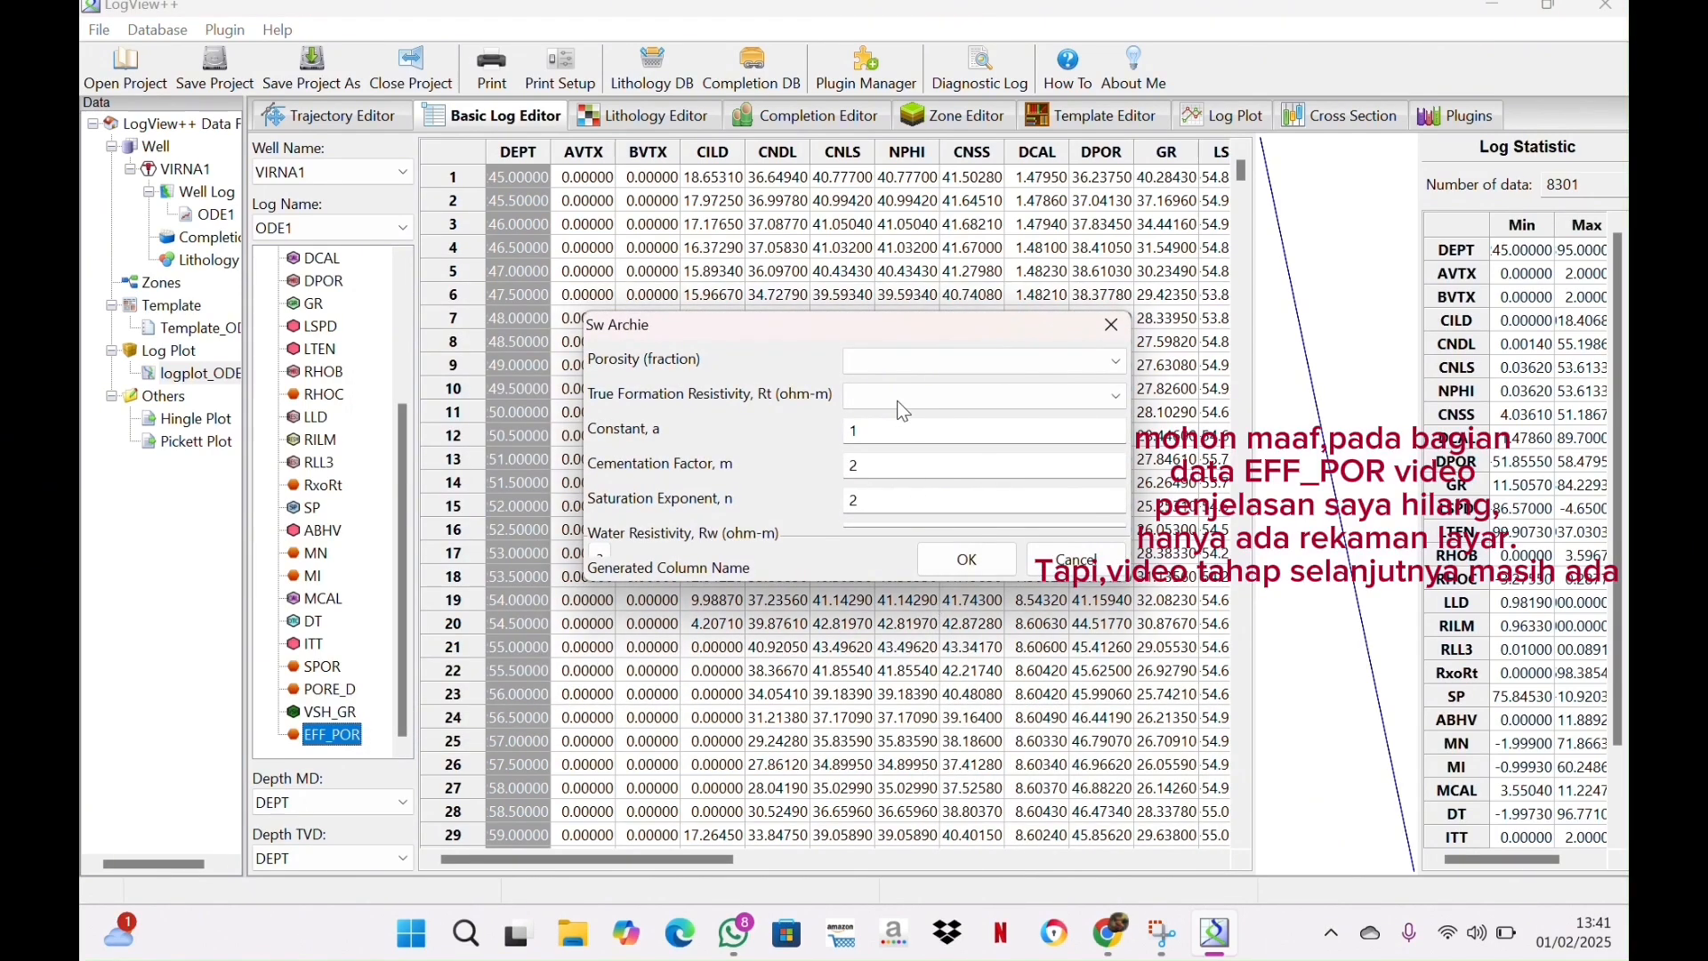
pyautogui.click(889, 360)
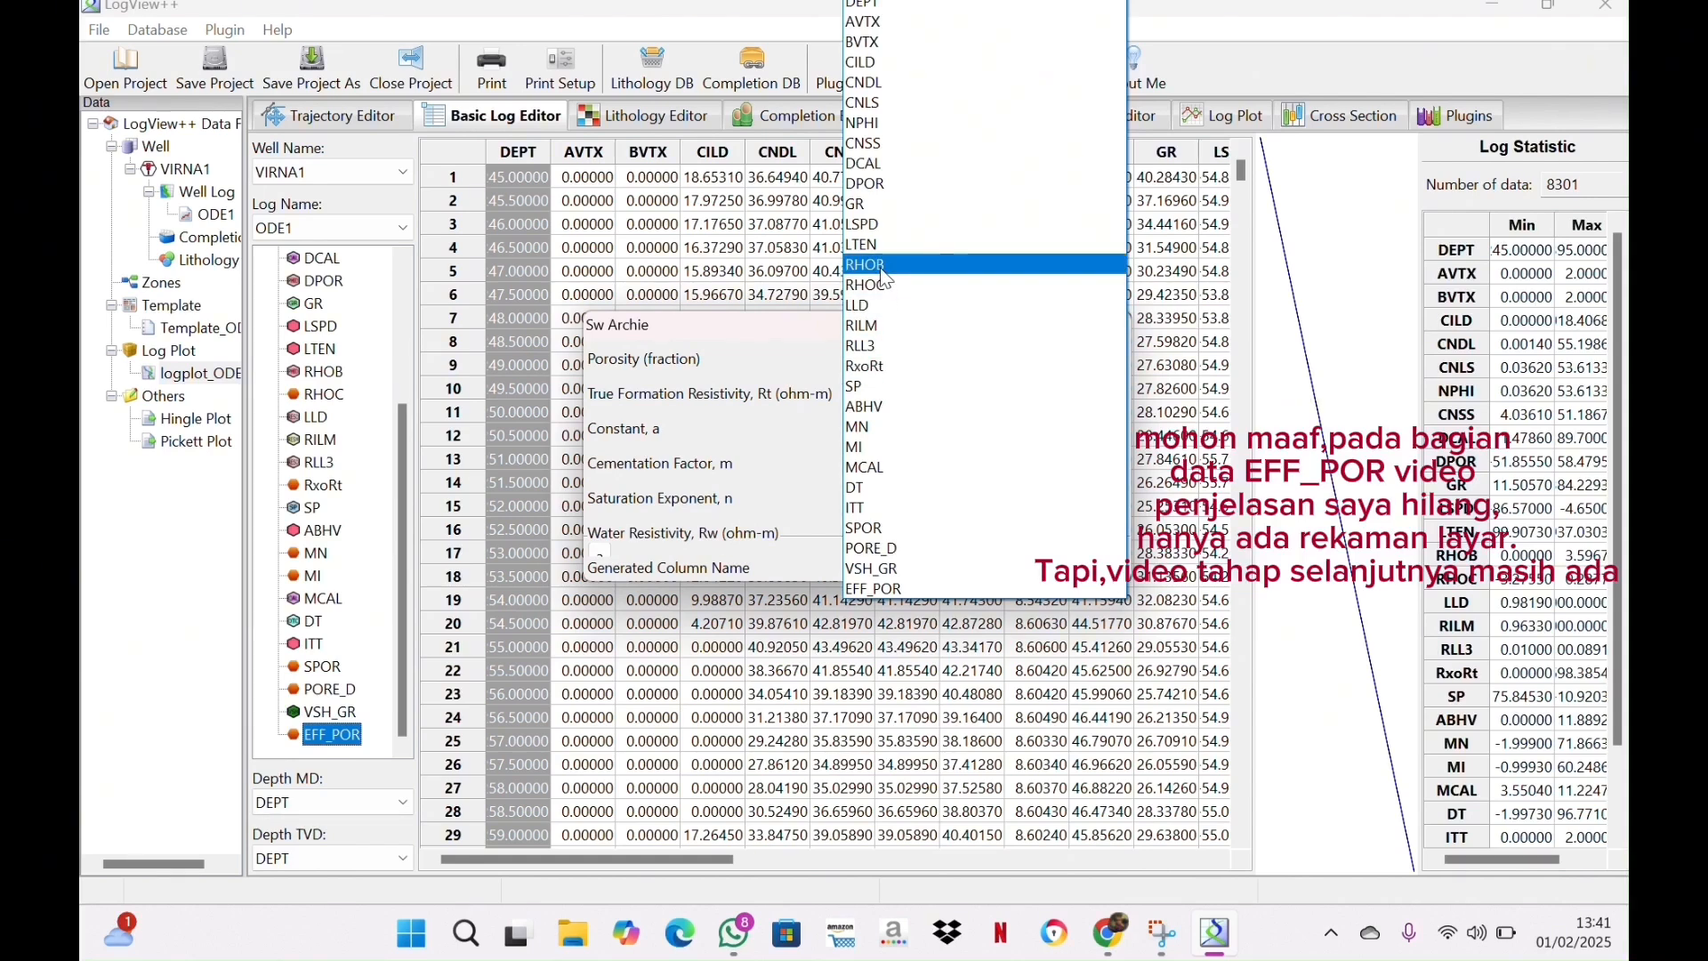
pyautogui.click(904, 579)
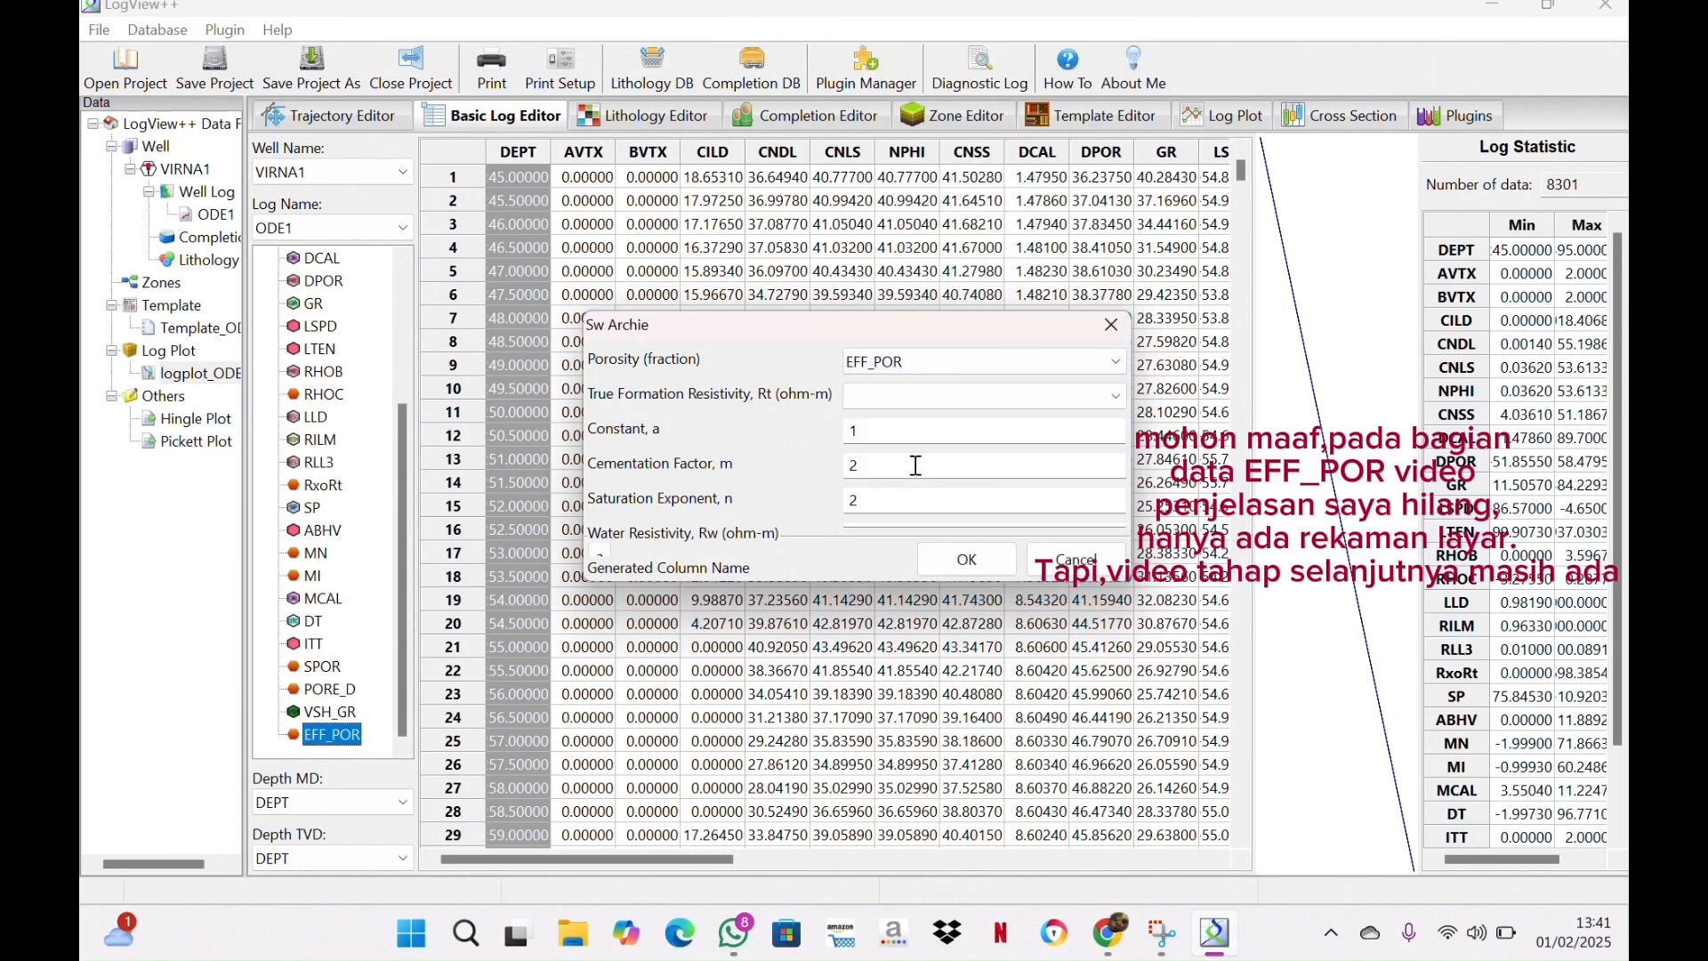
pyautogui.click(920, 398)
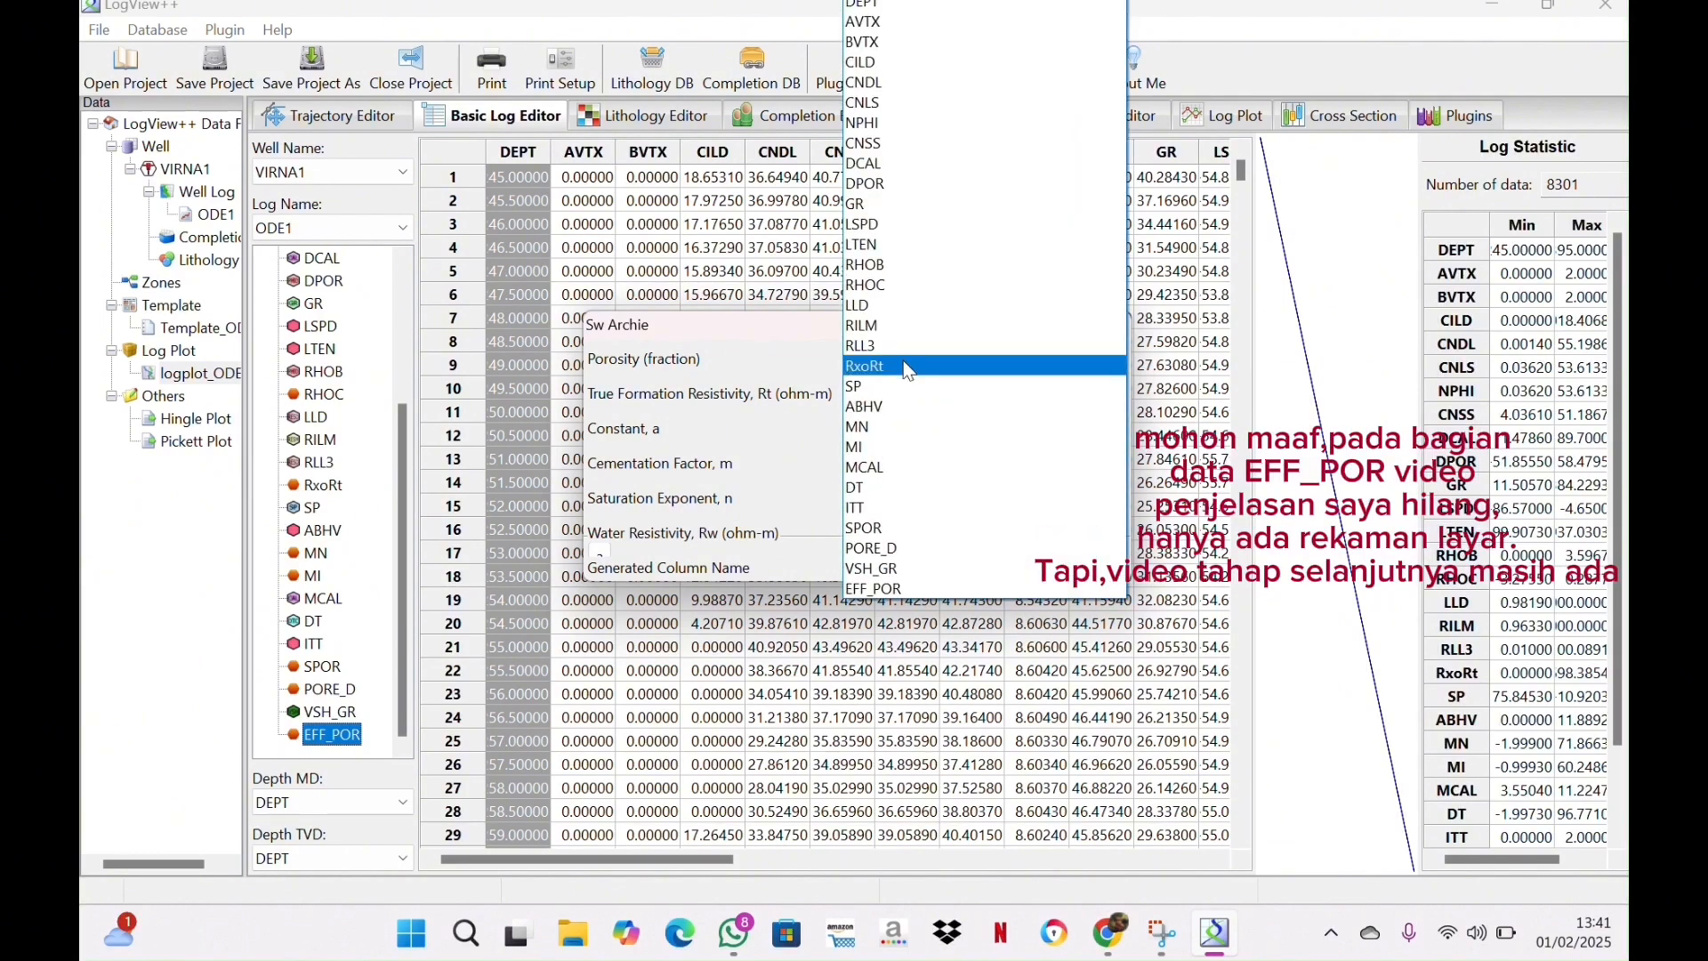
pyautogui.click(904, 365)
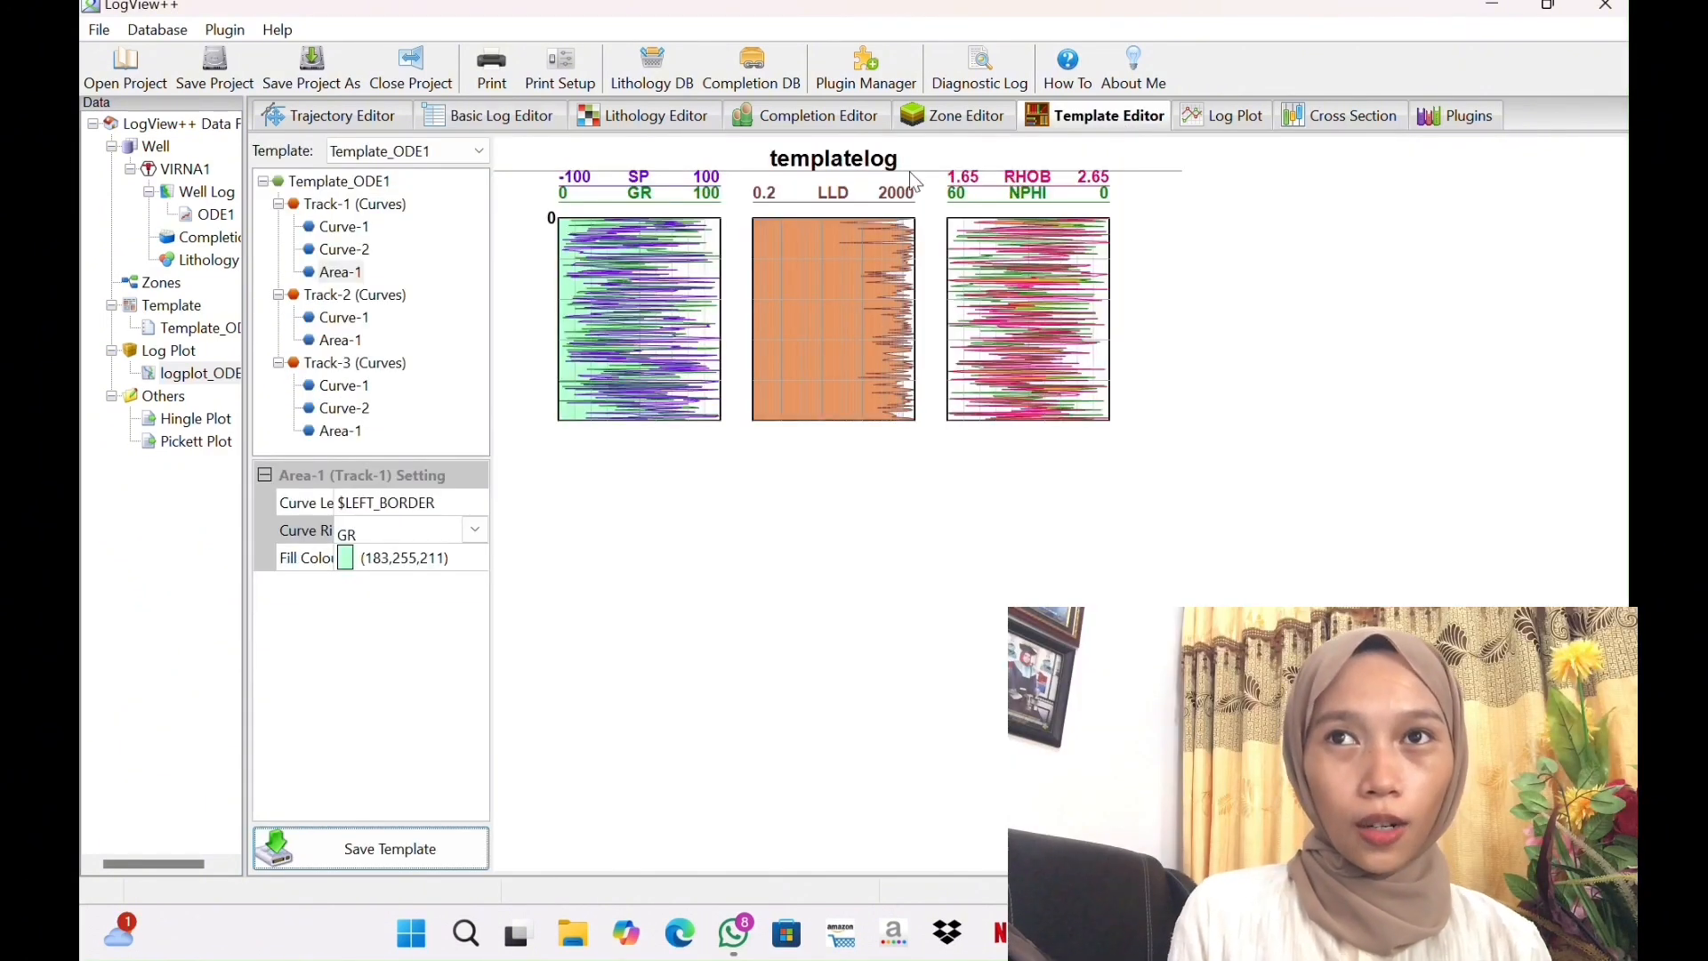
# Add a fourth curve track to Template_ODE1 and give Track-4 a new curve
pyautogui.rightClick(379, 180)
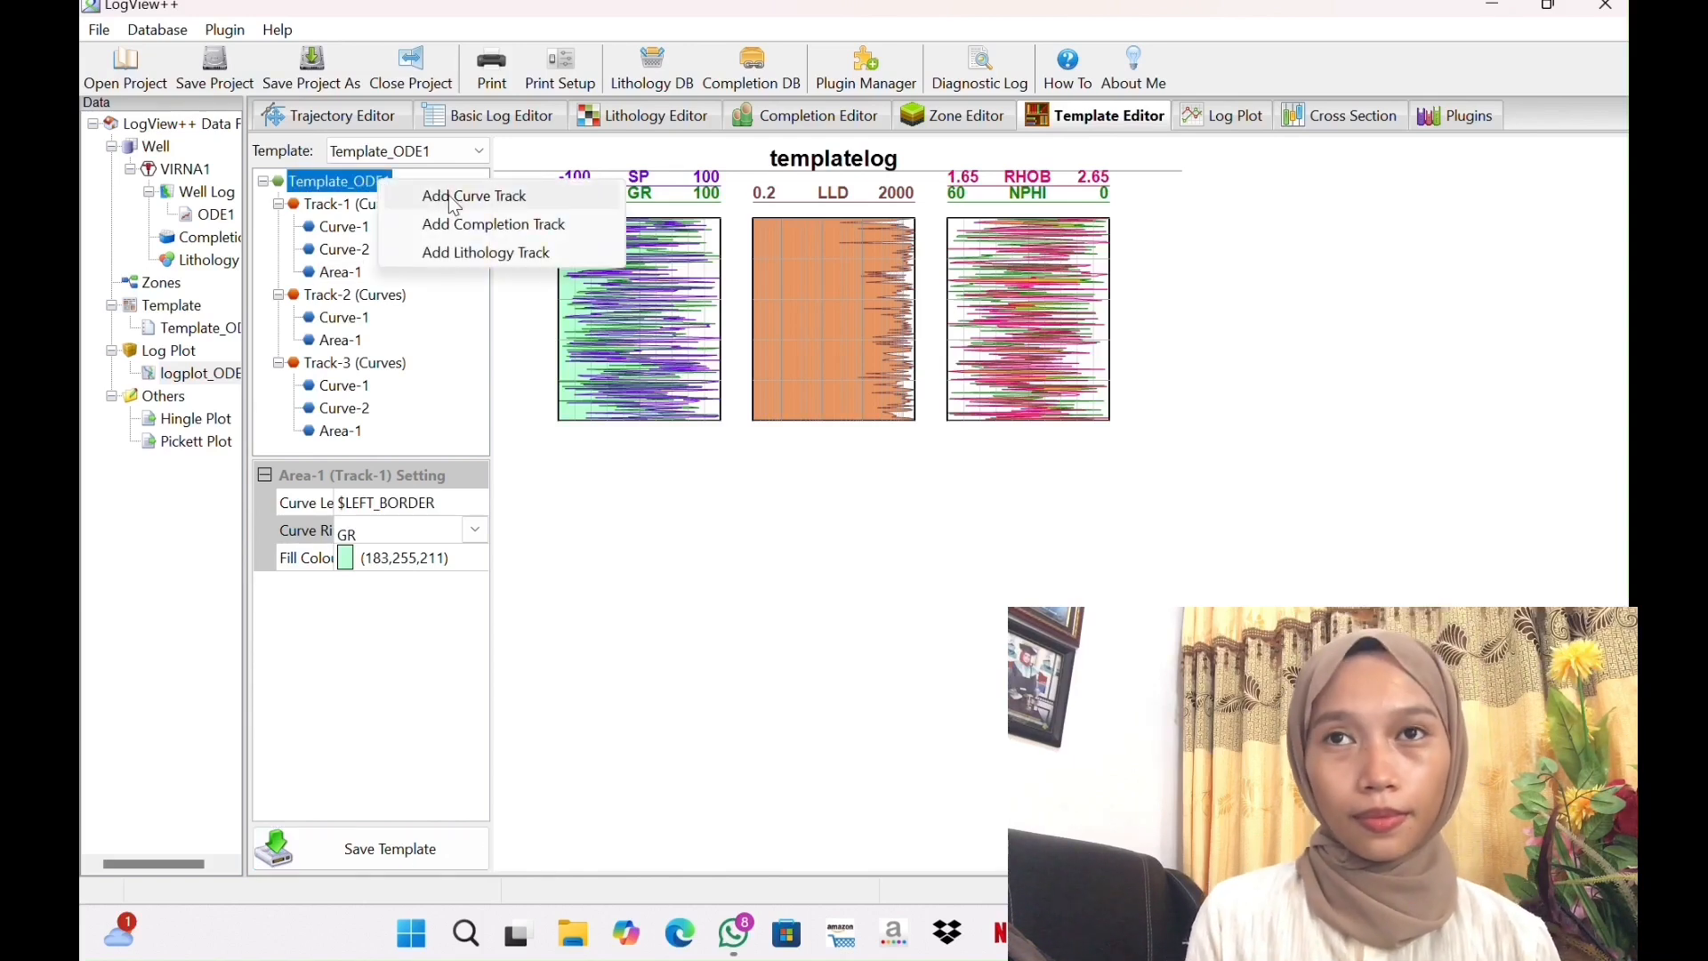
pyautogui.click(452, 198)
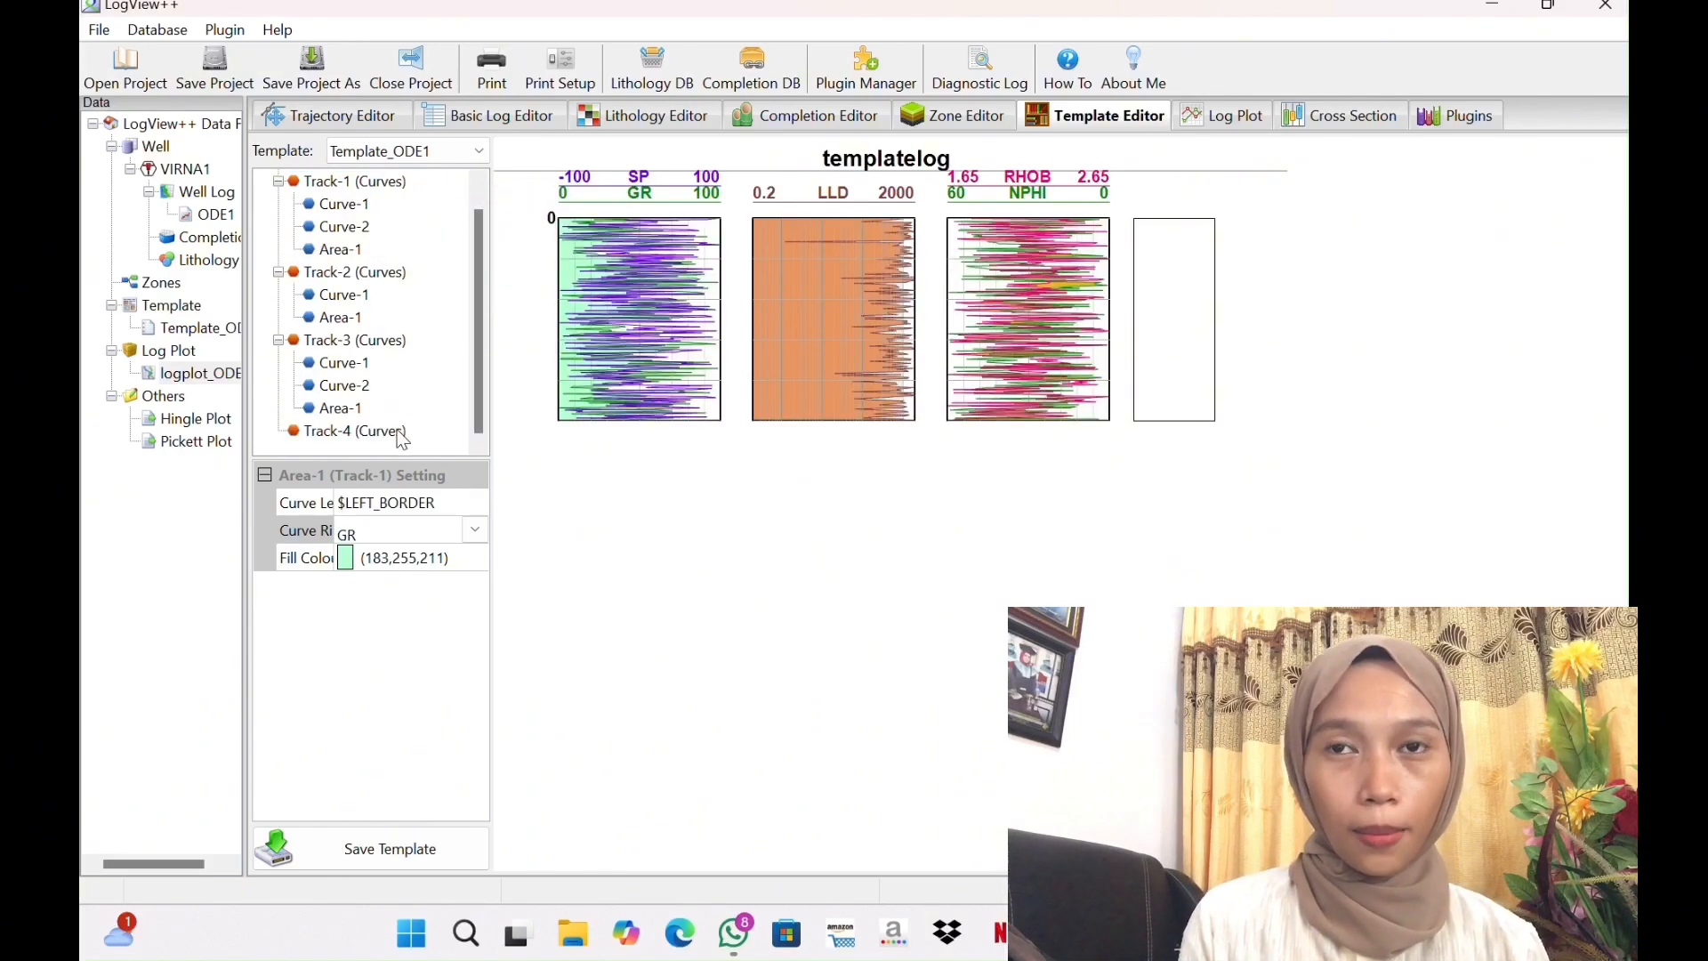
pyautogui.rightClick(403, 434)
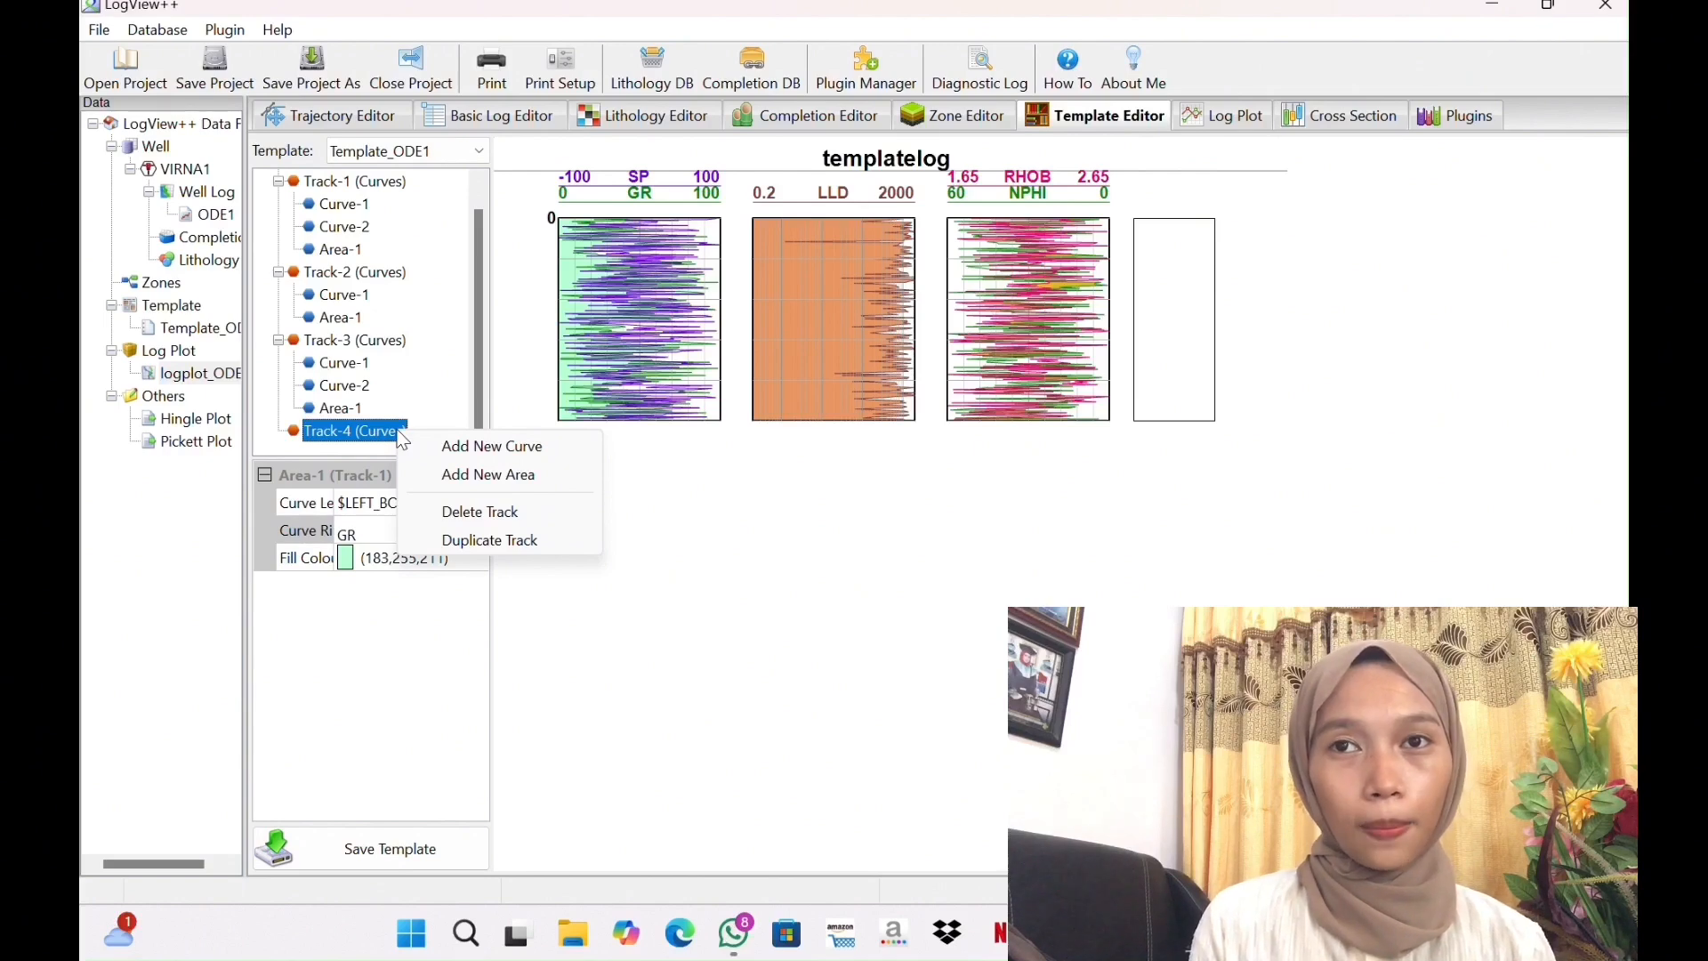
pyautogui.click(483, 447)
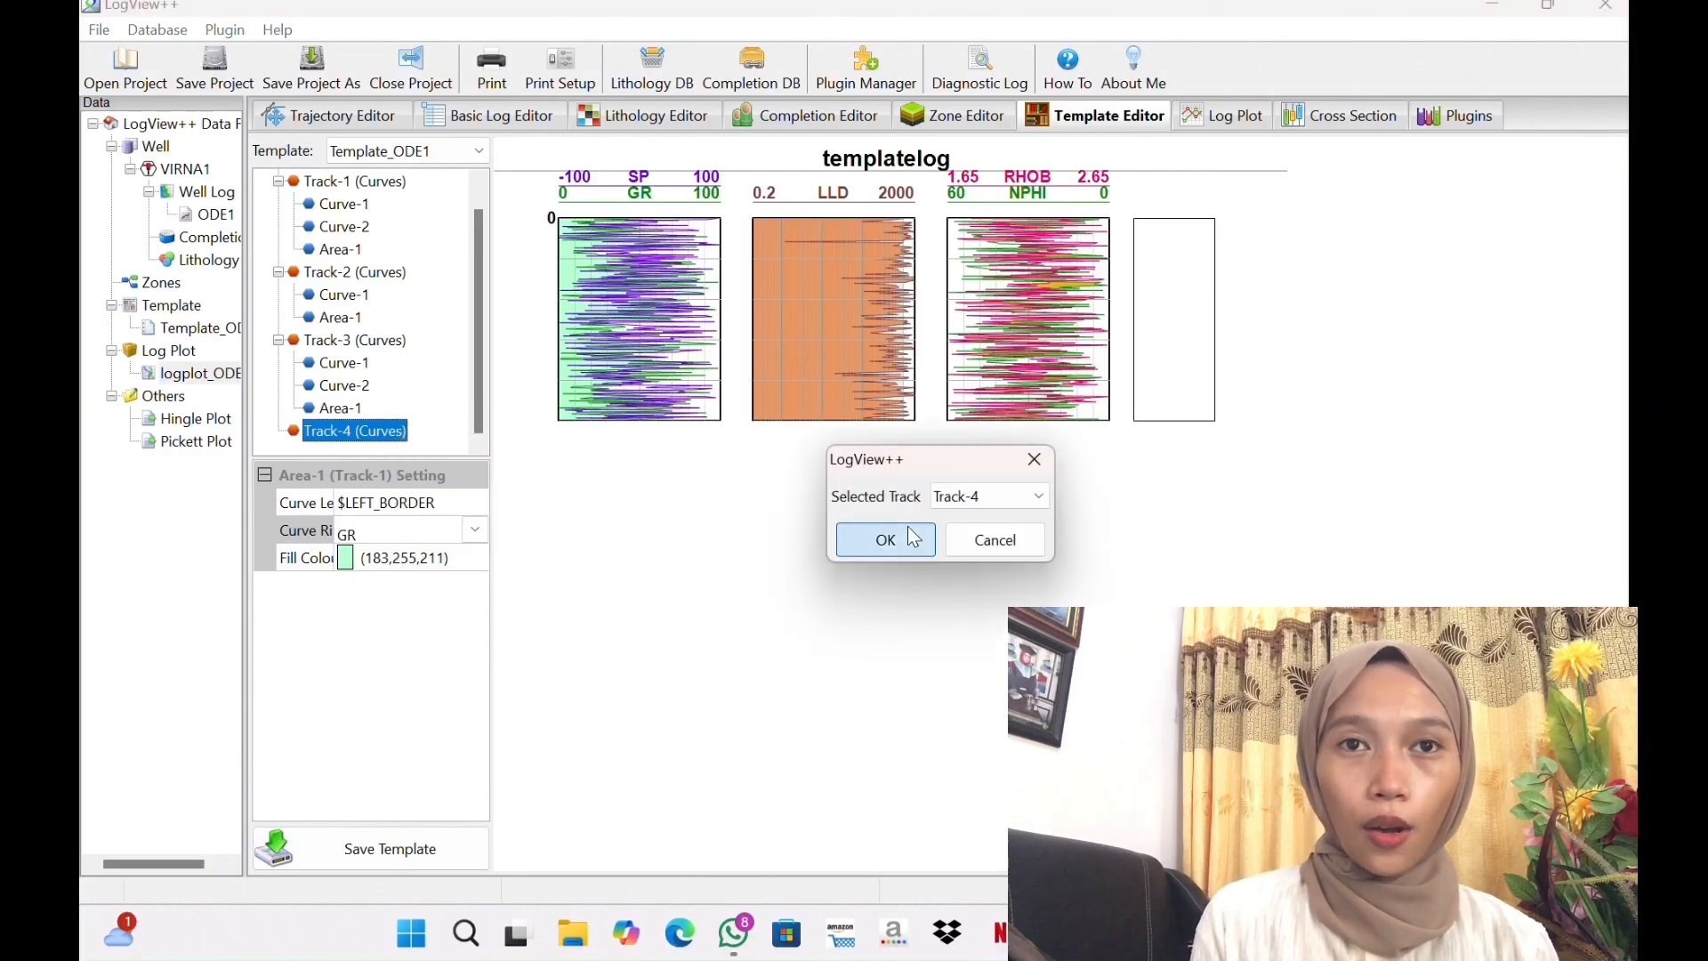
pyautogui.click(886, 538)
# Set Track-4's new curve to plot the SW log
pyautogui.click(363, 436)
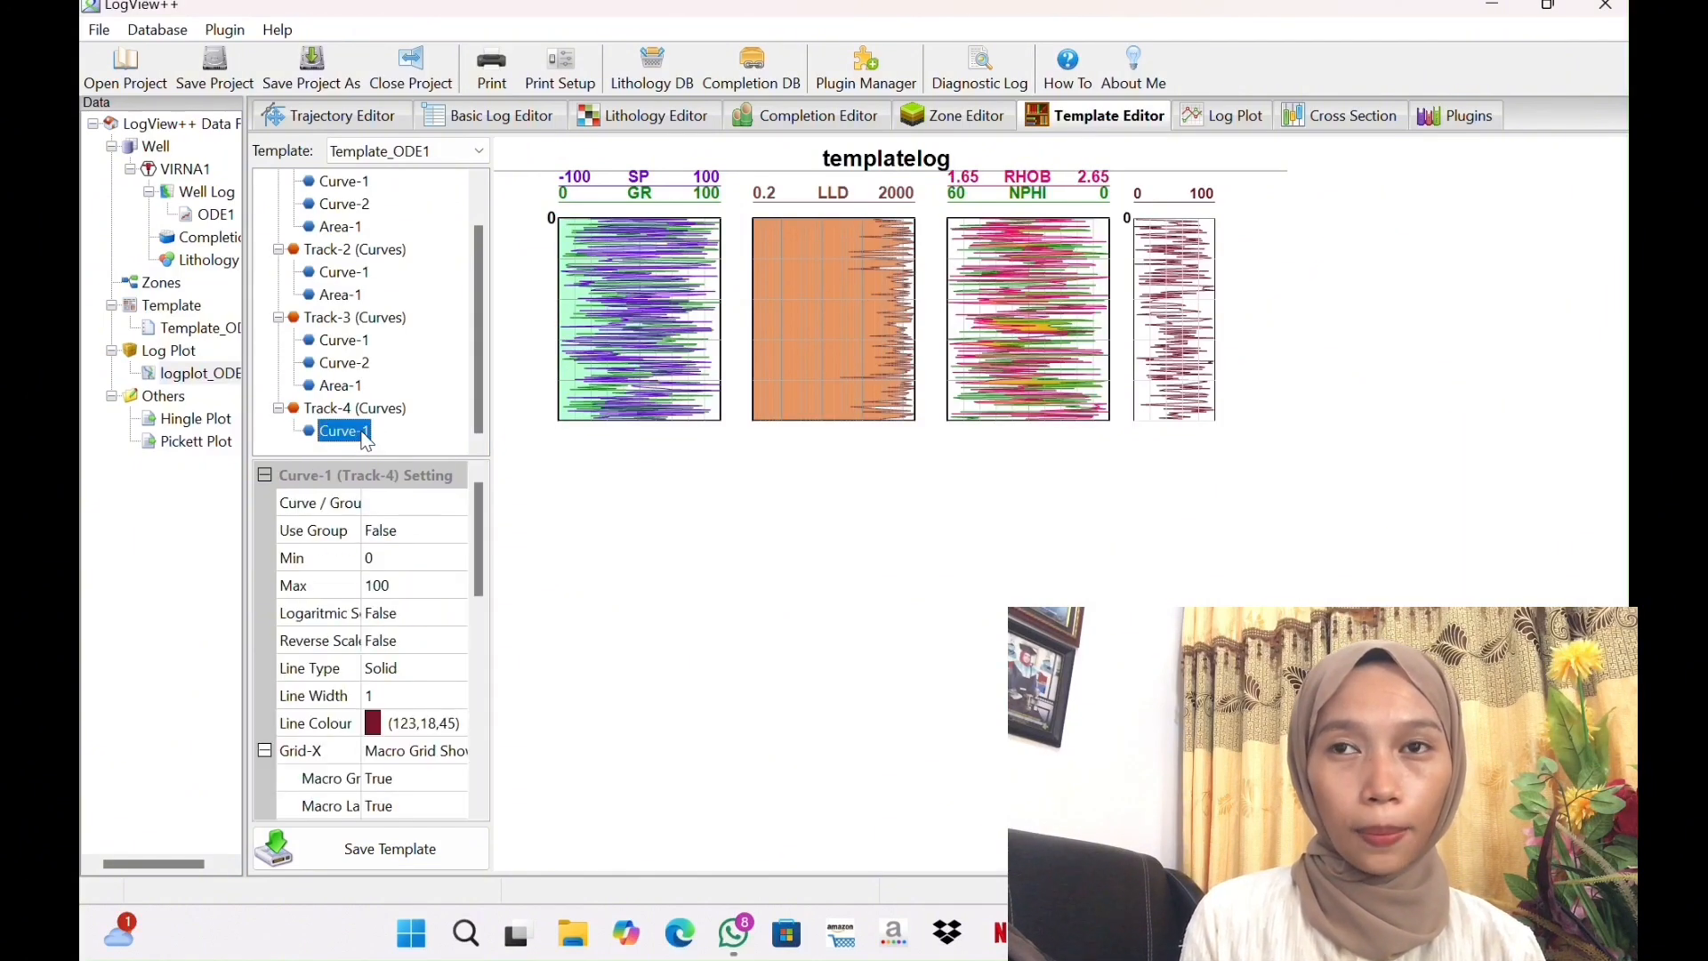
pyautogui.moveTo(491, 472); pyautogui.dragTo(537, 473)
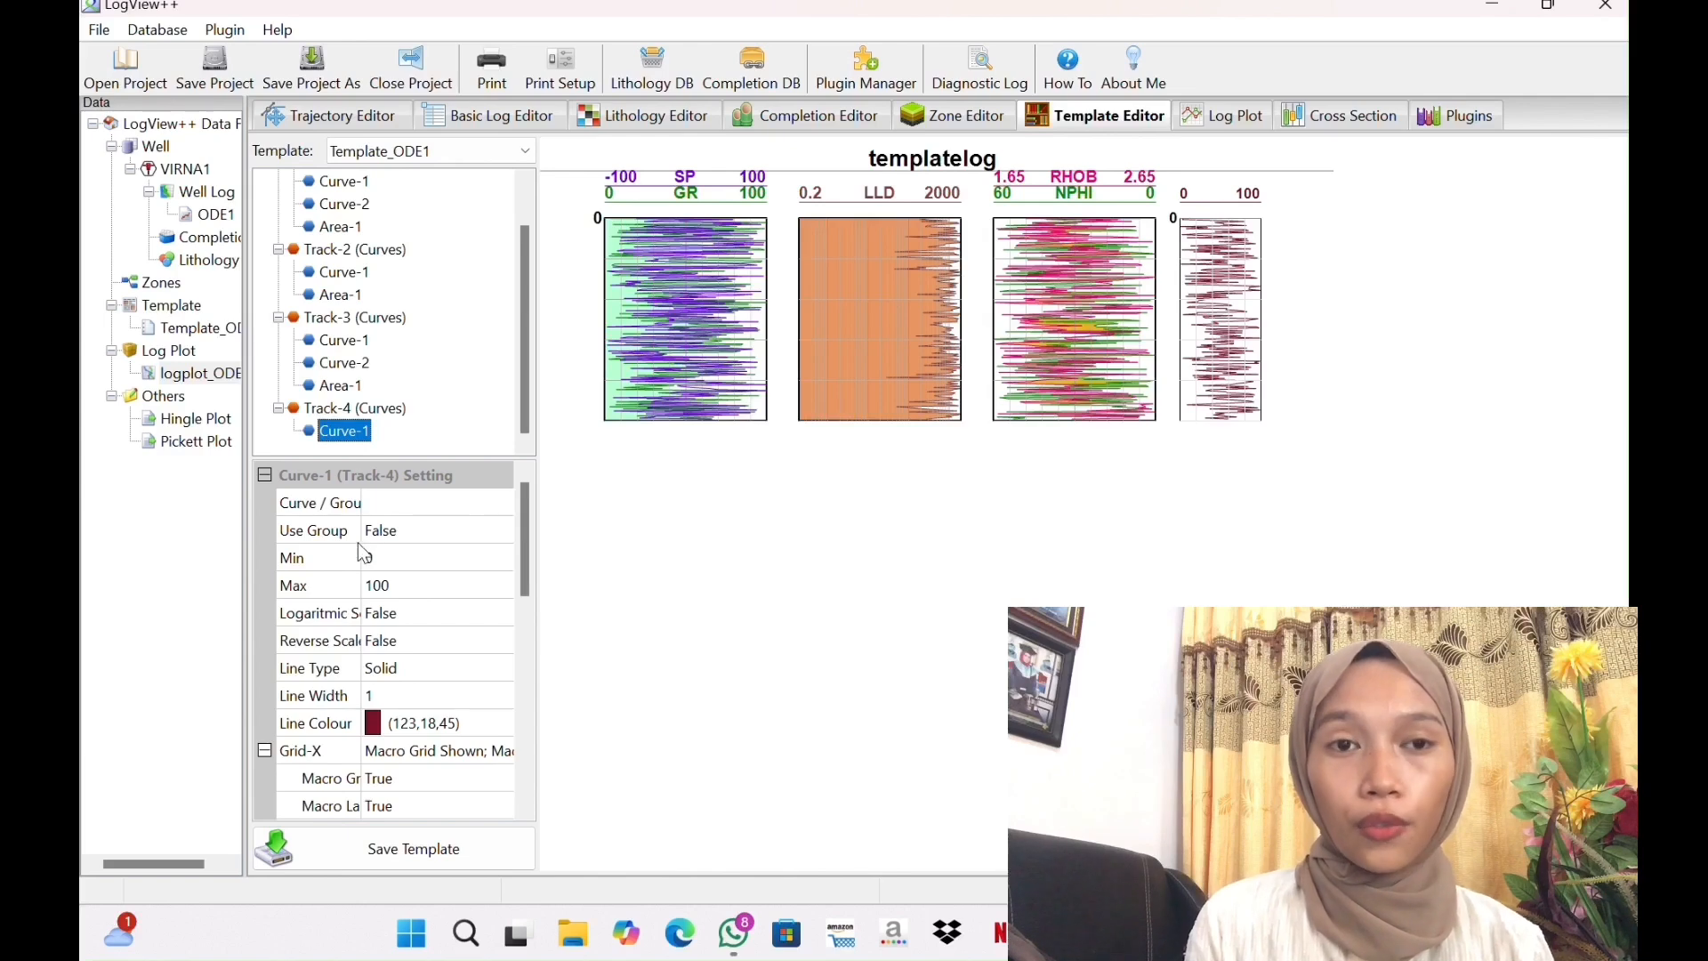
pyautogui.moveTo(361, 543); pyautogui.dragTo(400, 543)
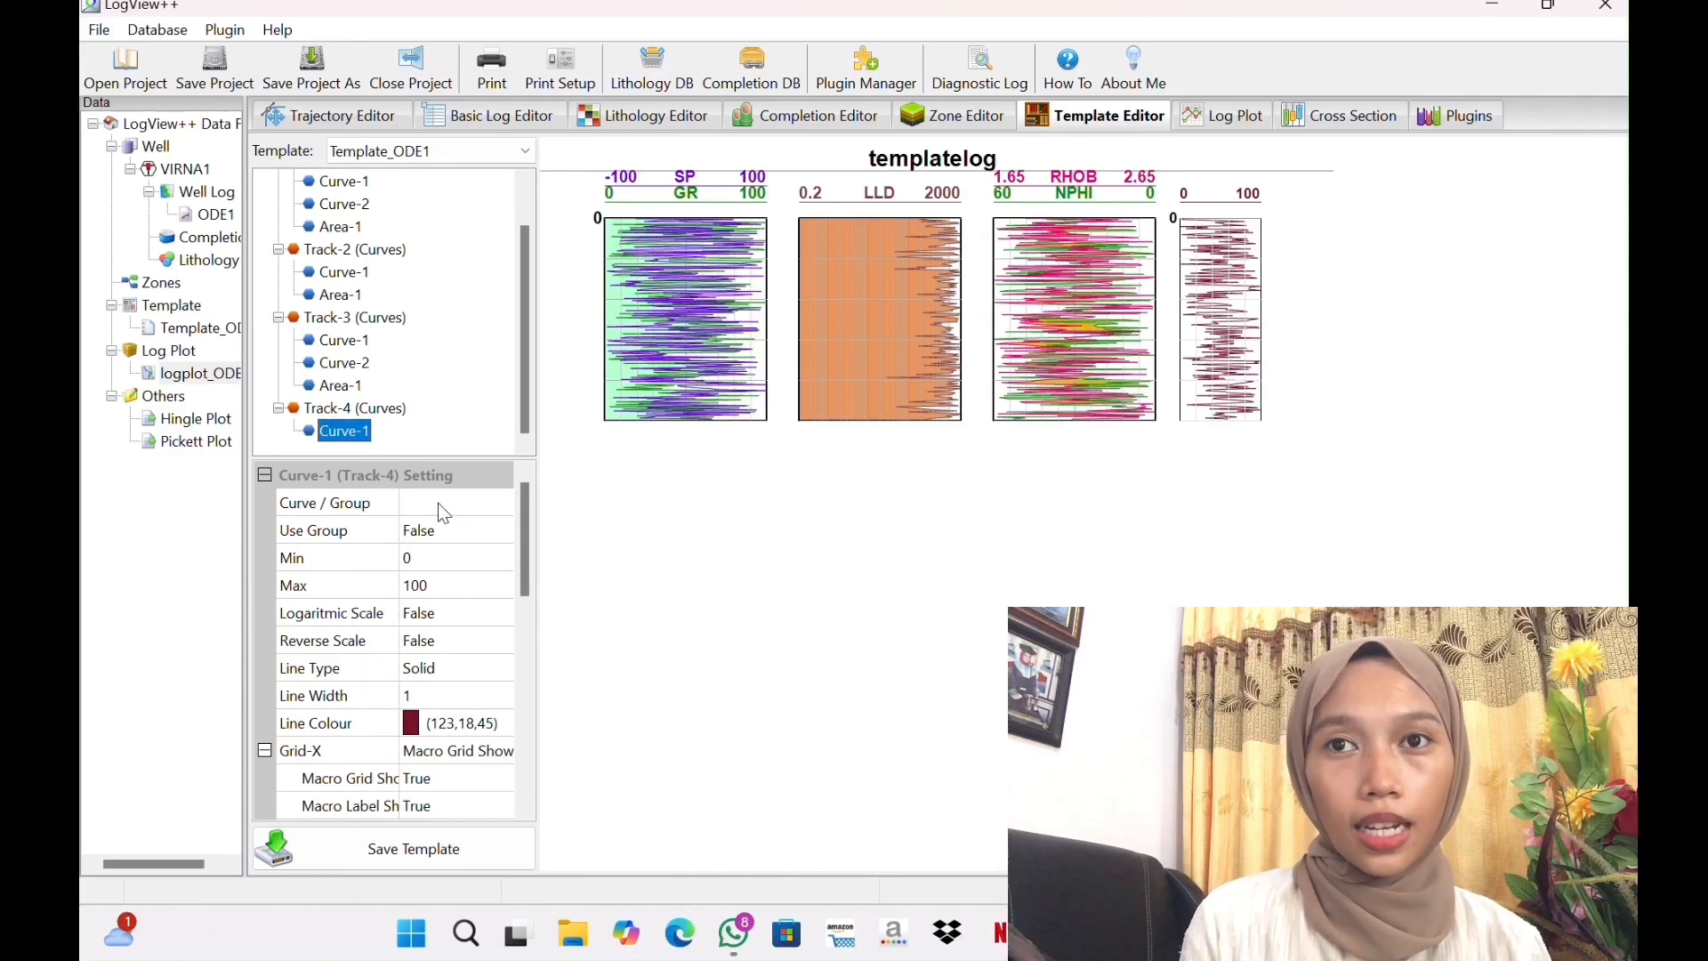
pyautogui.click(438, 503)
pyautogui.click(500, 504)
pyautogui.moveTo(500, 539); pyautogui.dragTo(509, 733)
pyautogui.click(481, 798)
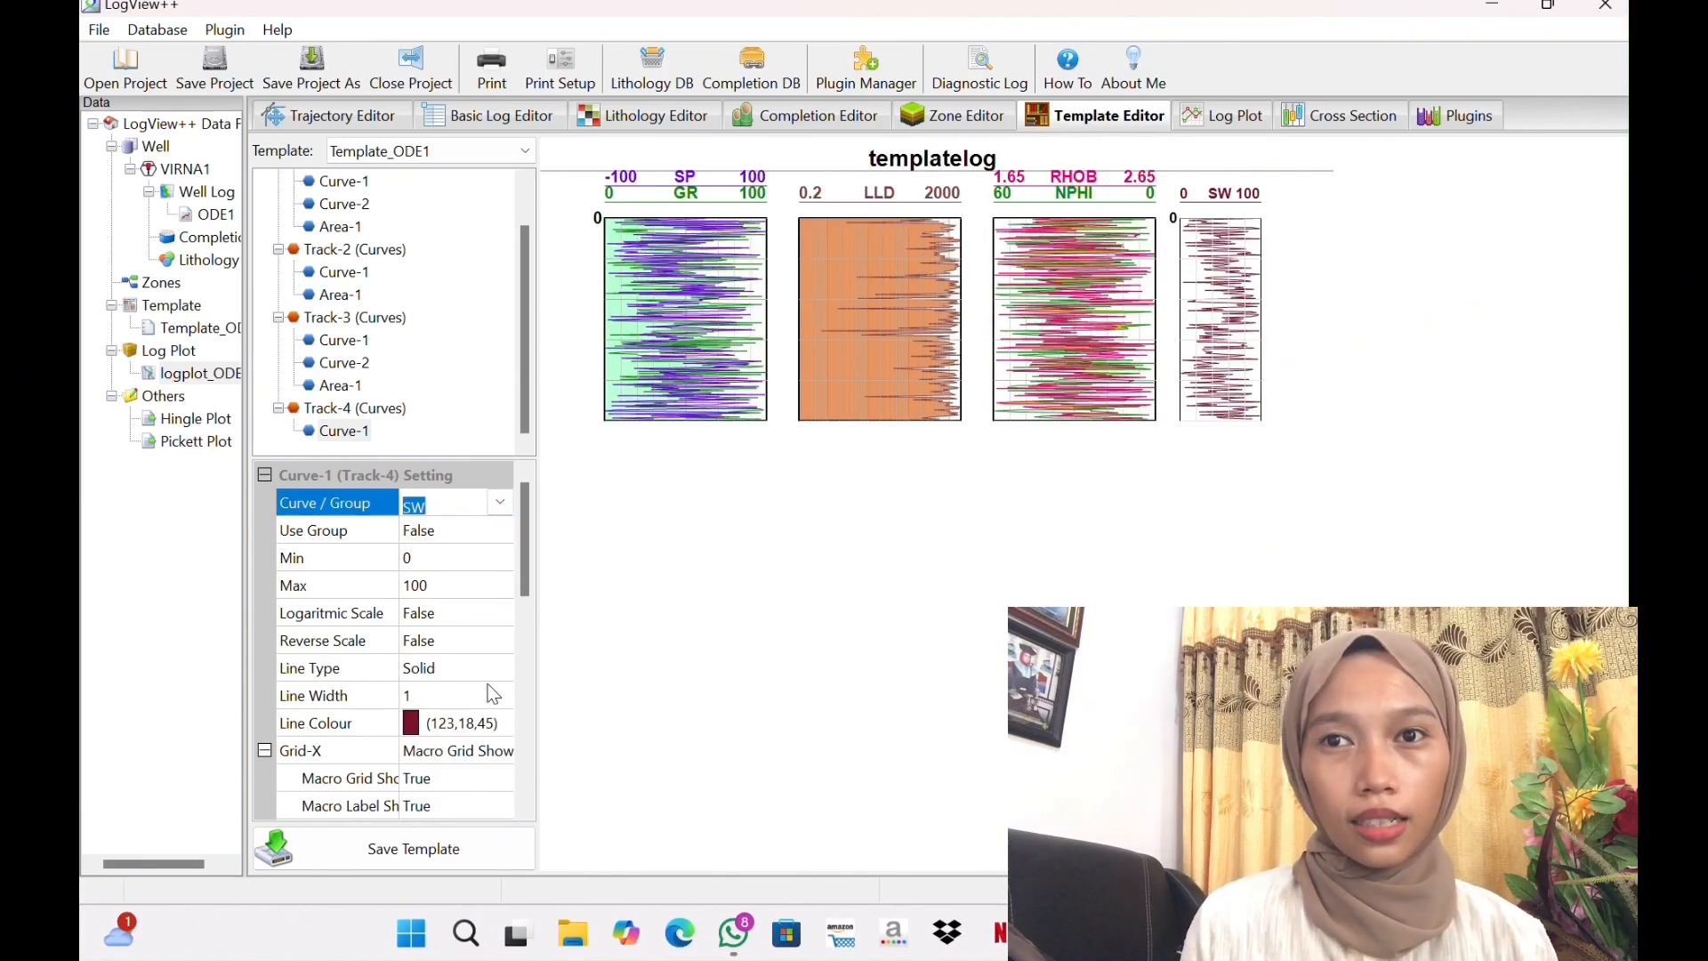
# Colour the SW curve line navy blue (0,0,128)
pyautogui.click(427, 725)
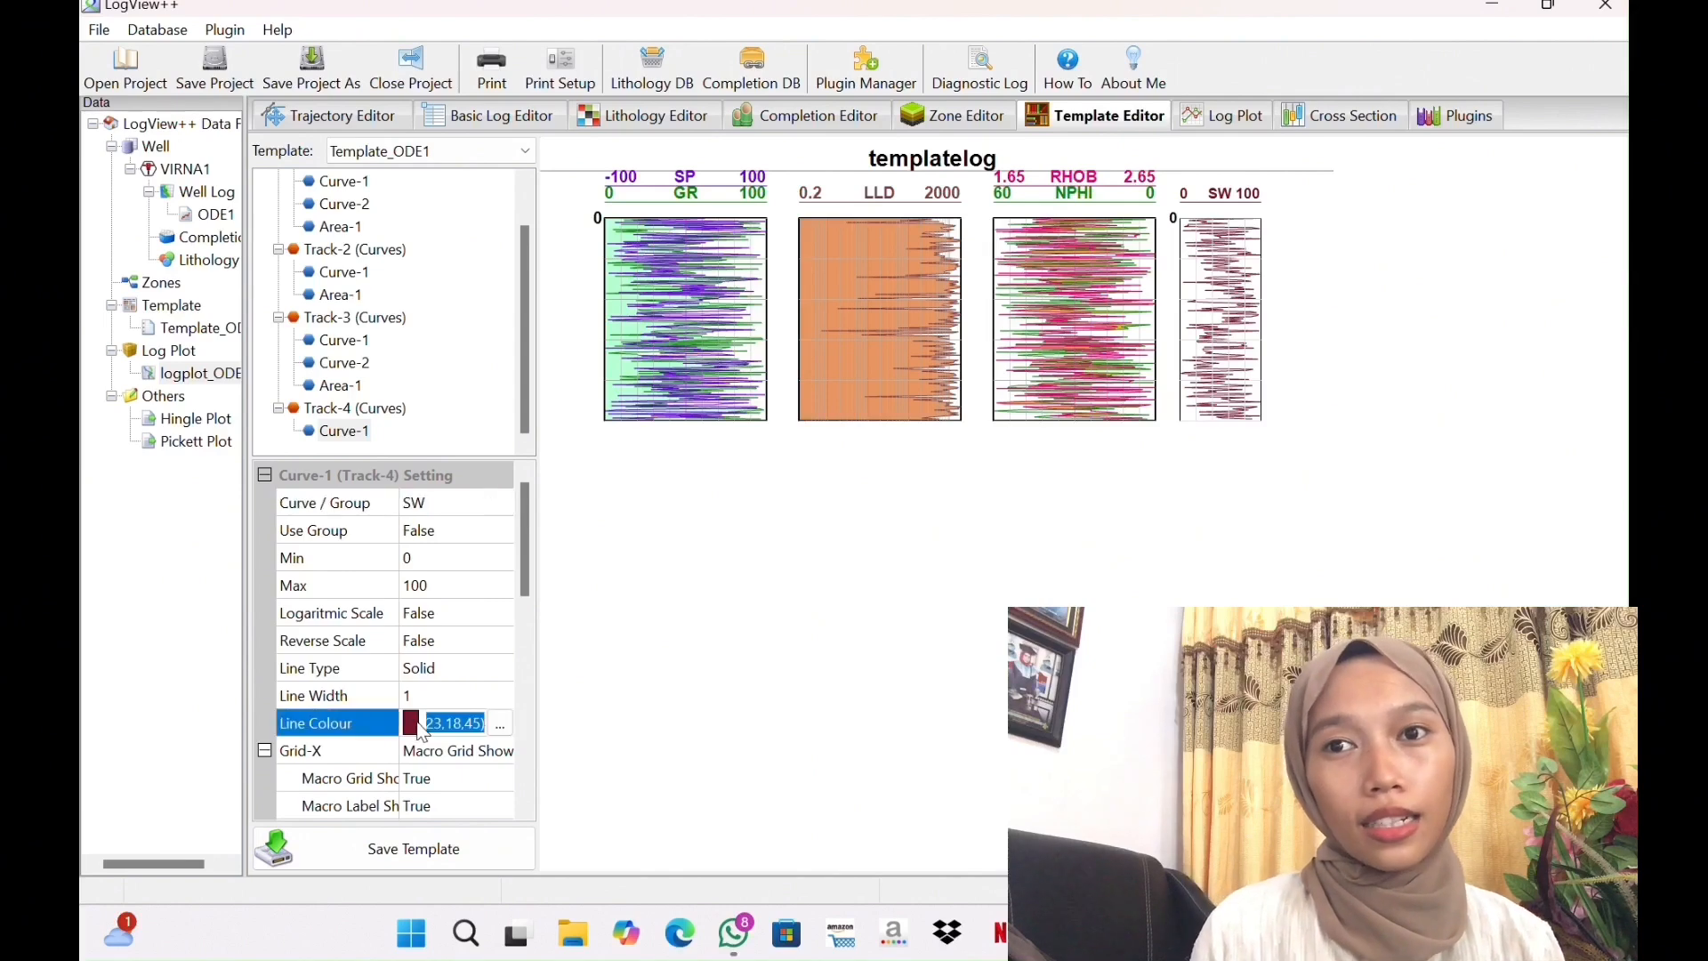
pyautogui.click(498, 725)
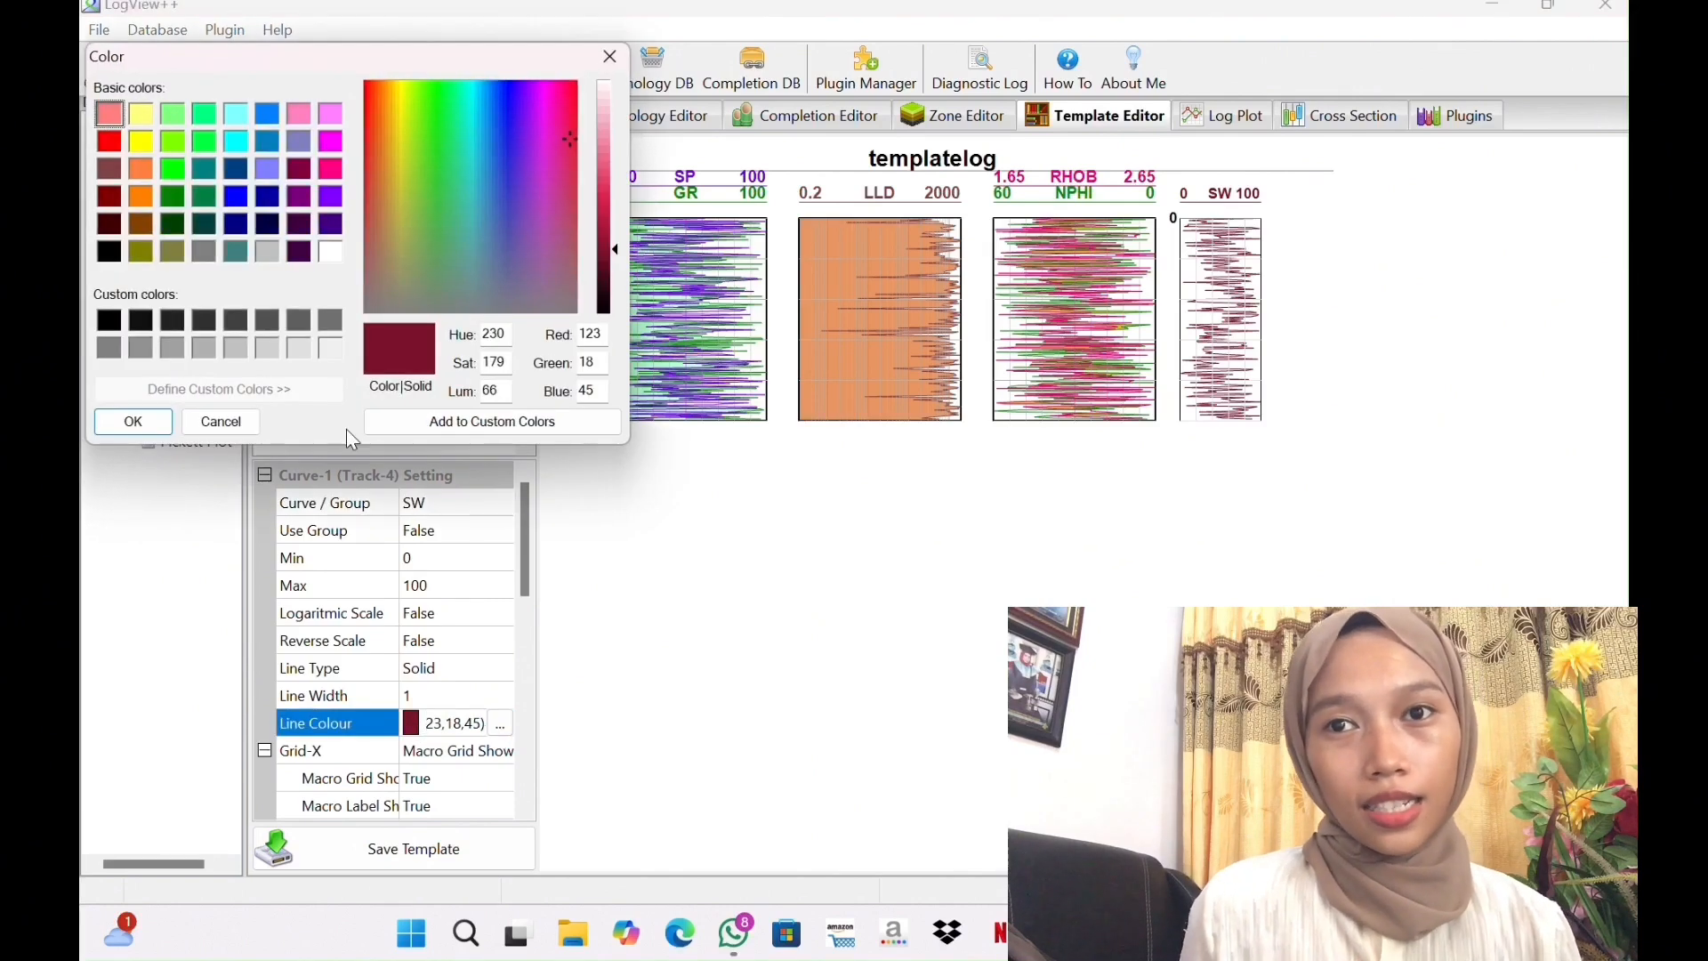
pyautogui.click(236, 223)
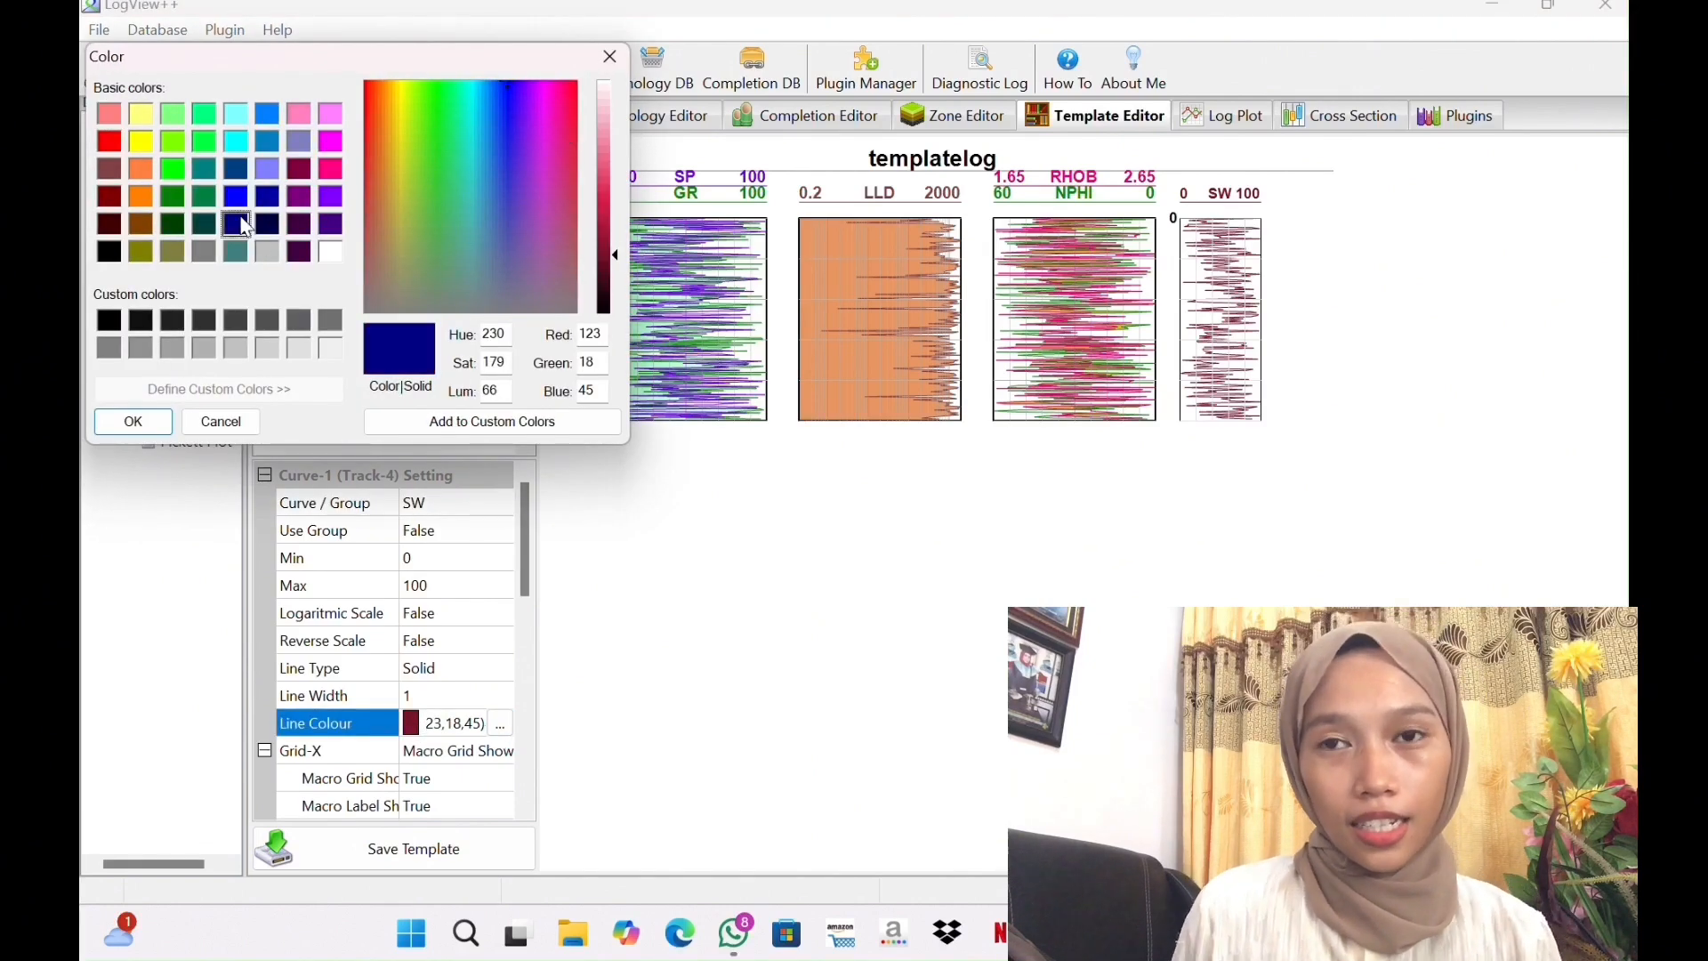
pyautogui.click(133, 422)
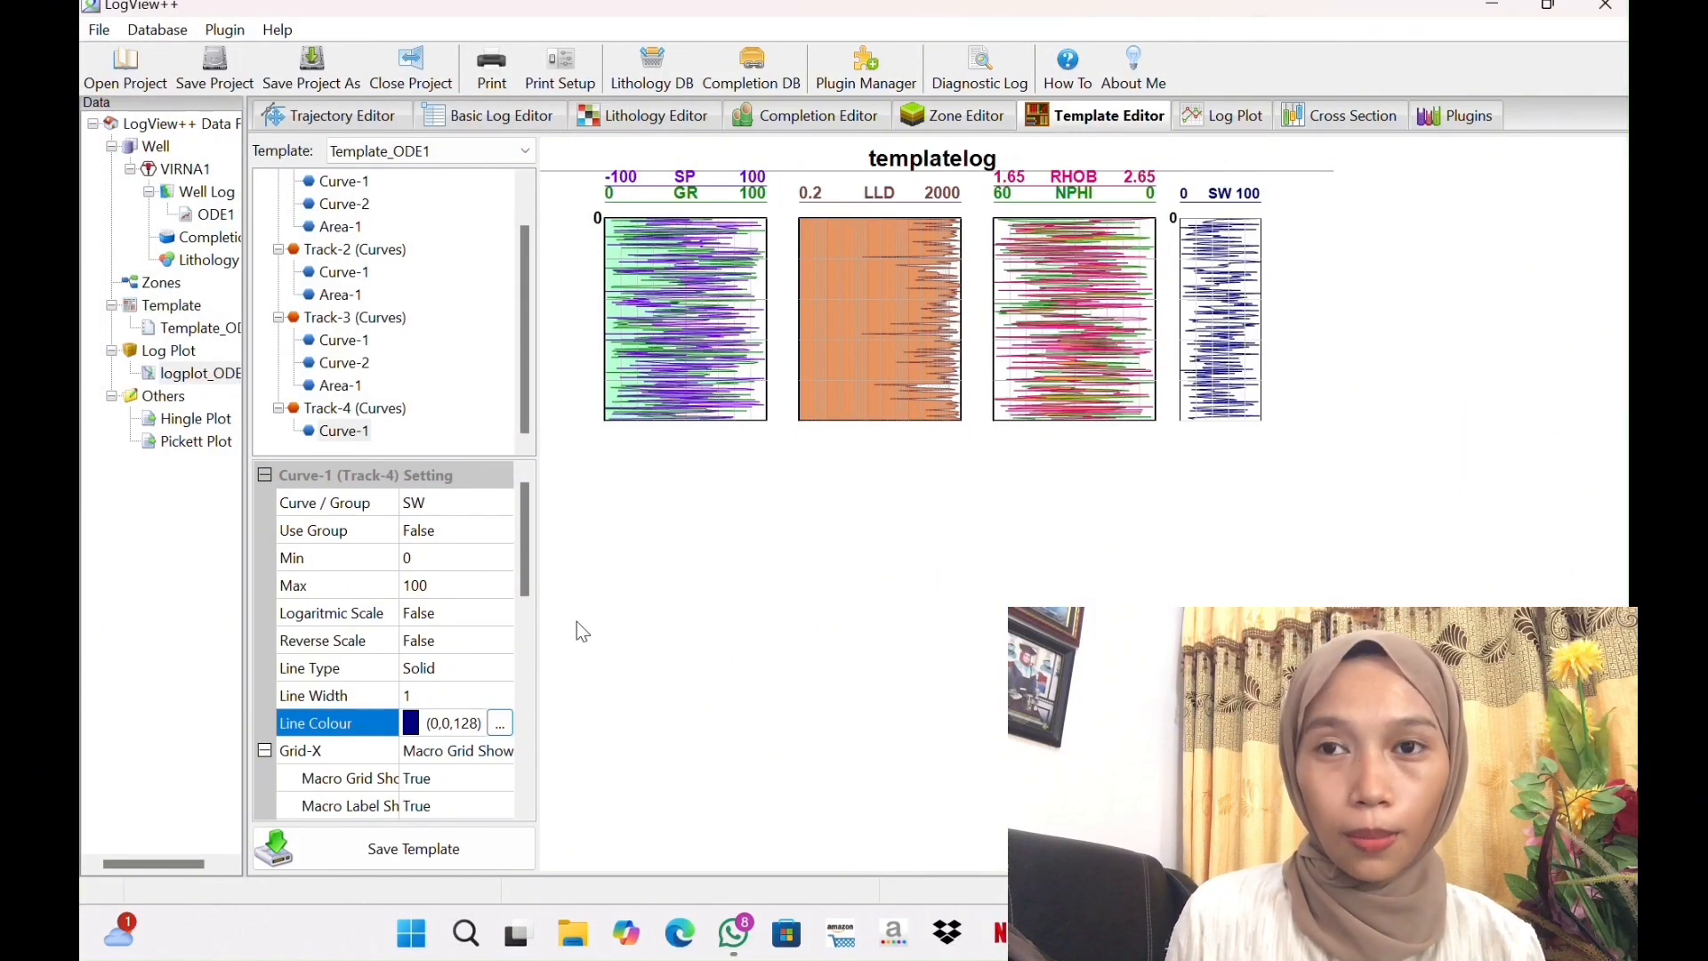
# Add a new area to Track-4 bounded by $LEFT_BORDER on the left and SW on the right
pyautogui.rightClick(395, 412)
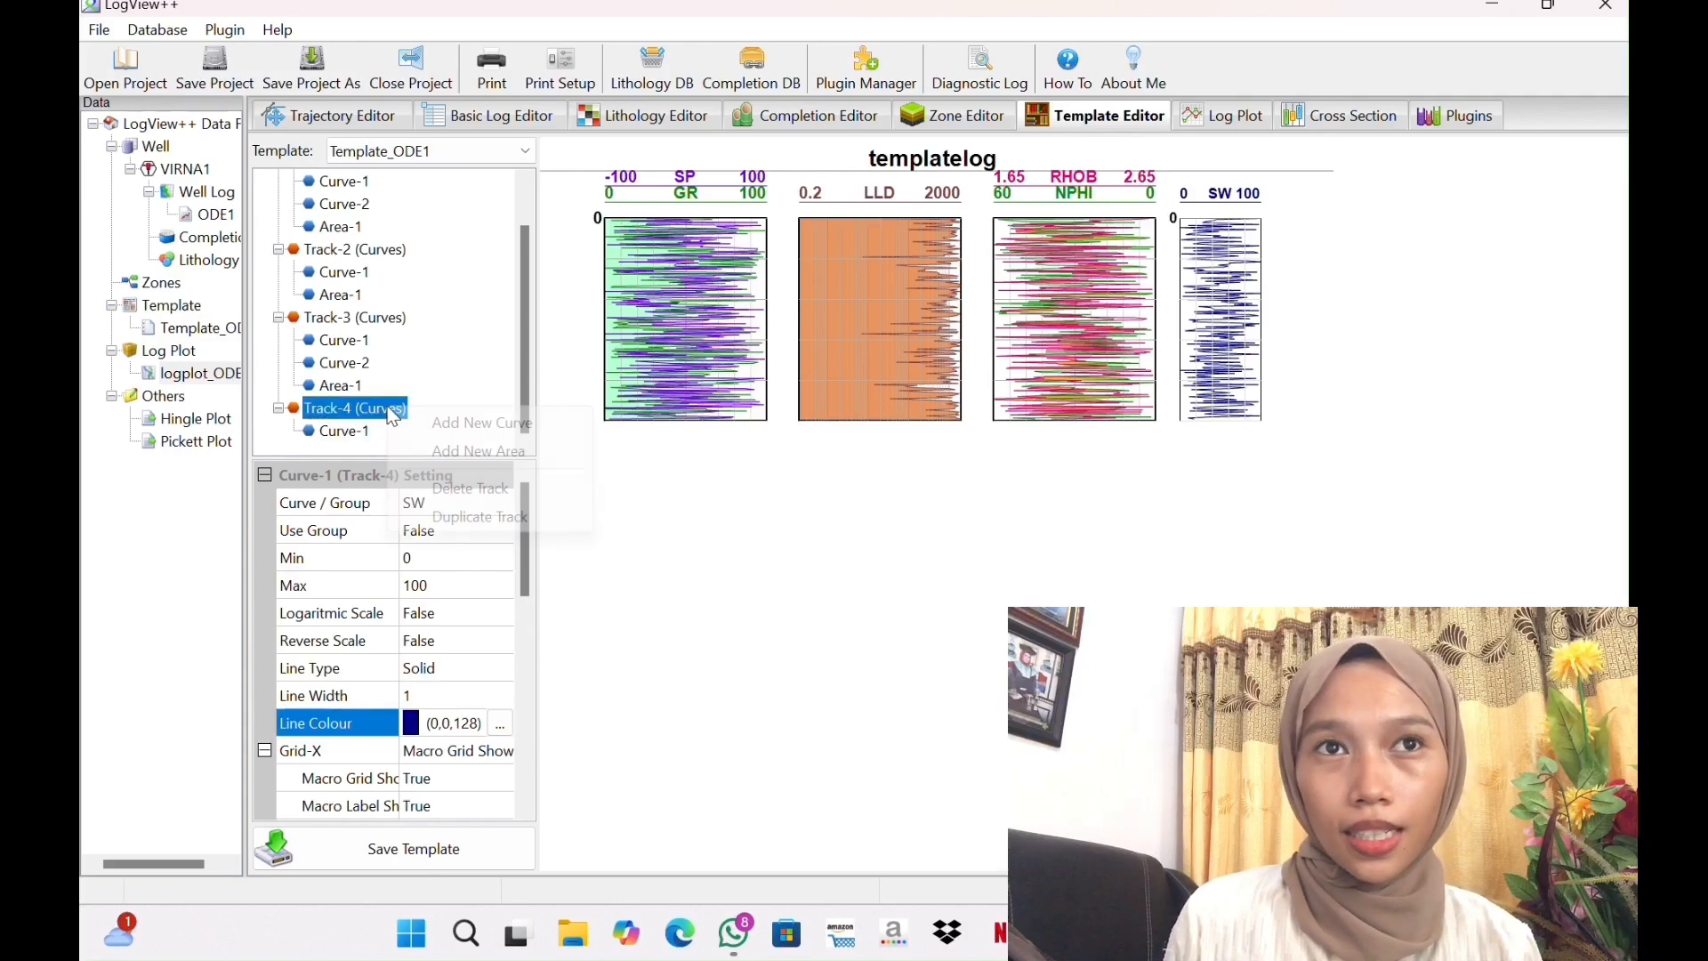
pyautogui.click(449, 453)
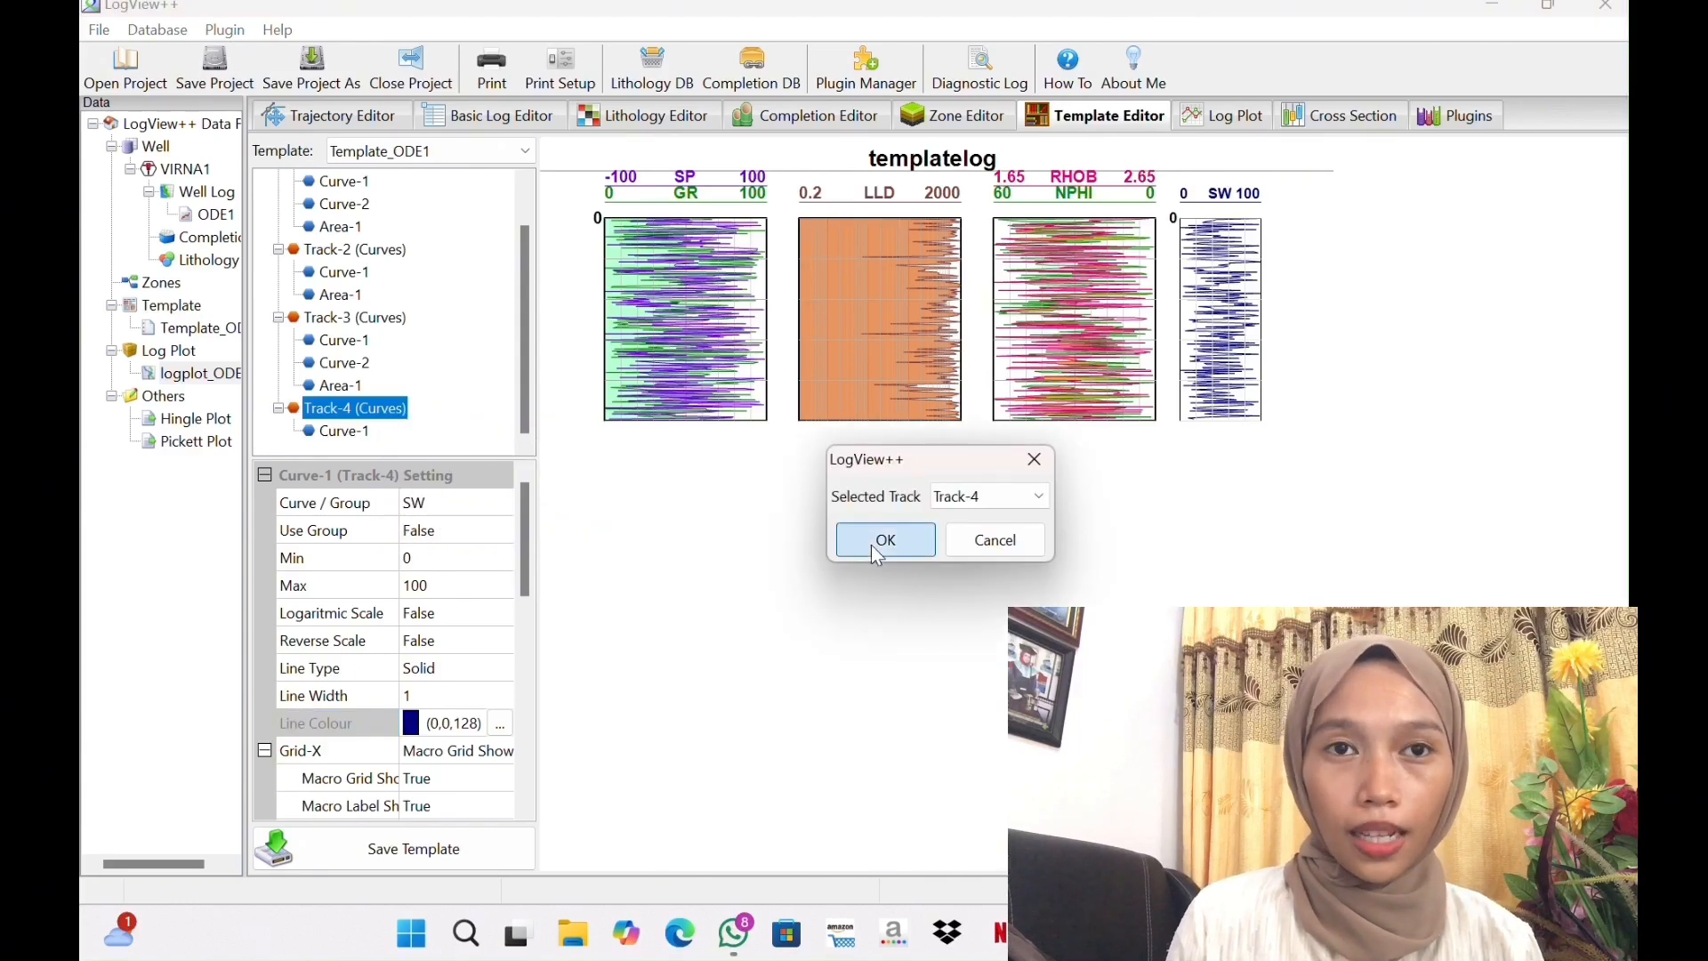
pyautogui.click(872, 545)
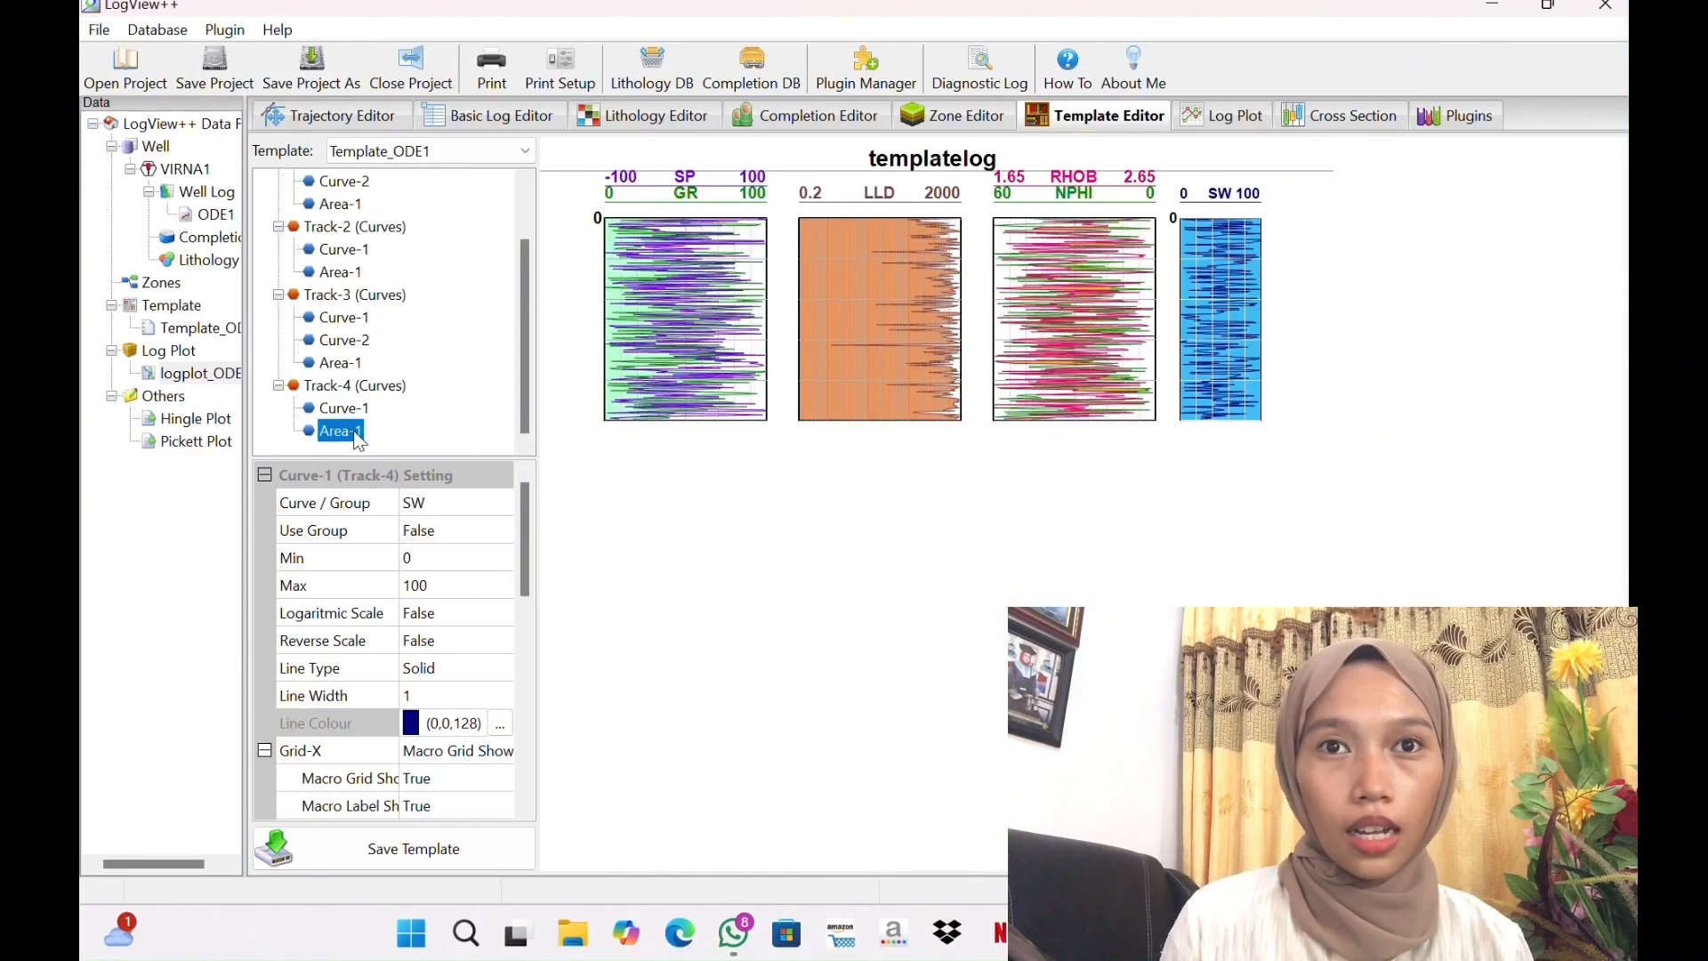
pyautogui.click(445, 500)
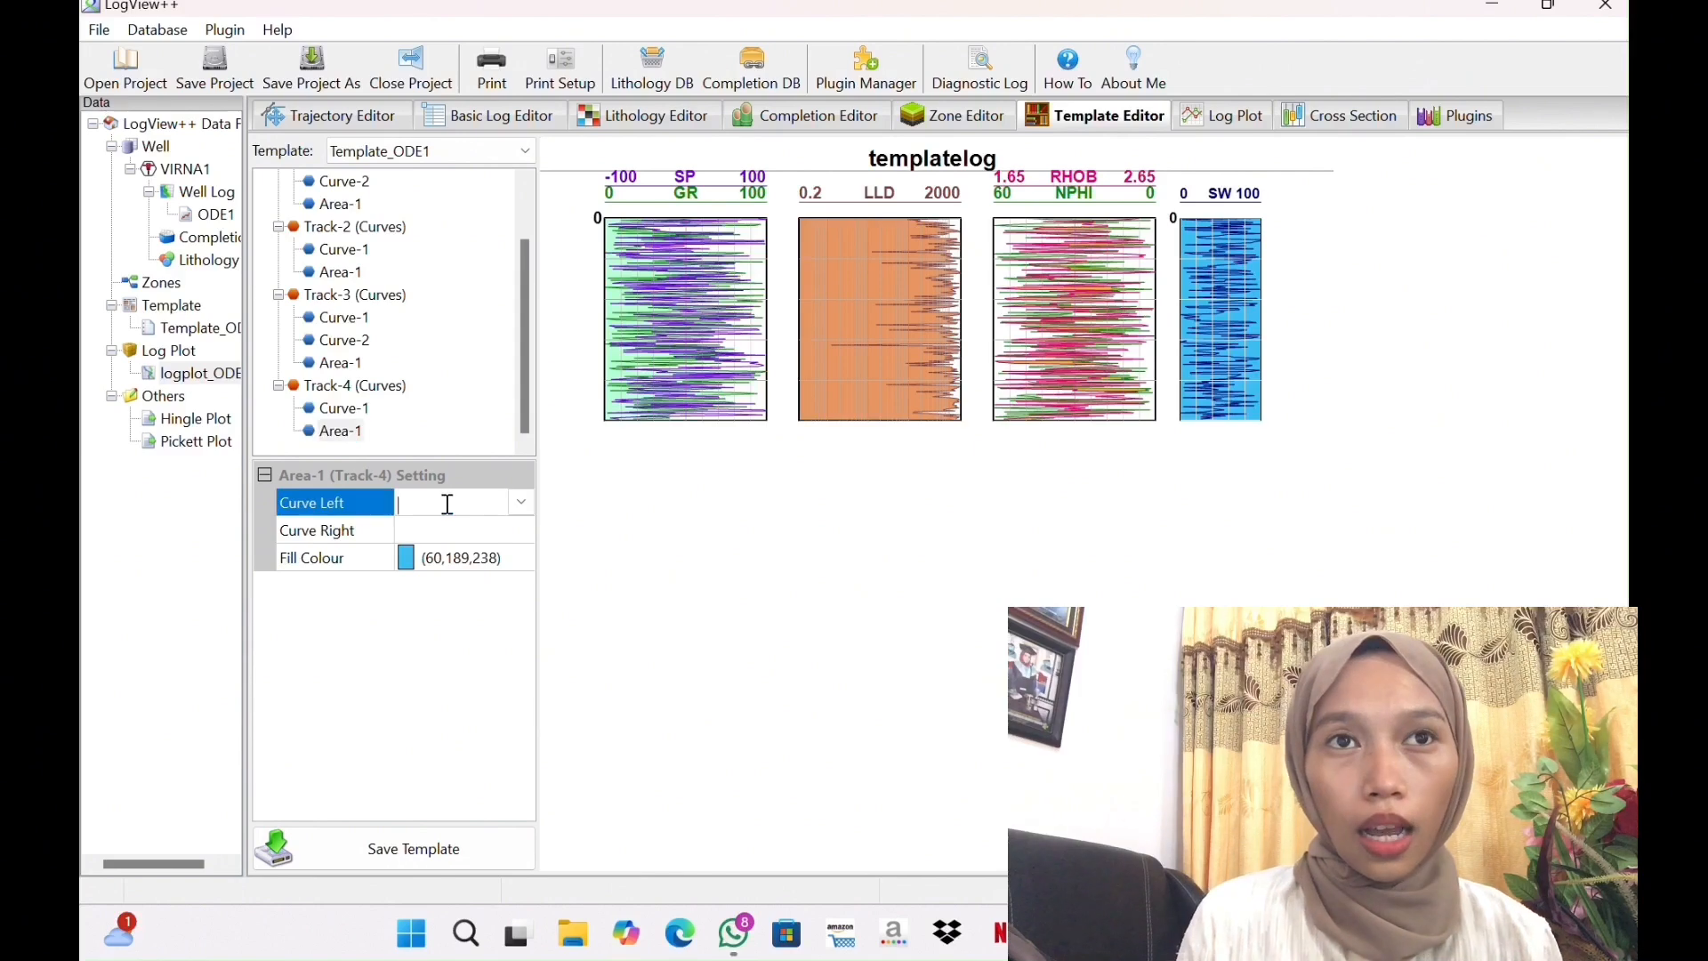
pyautogui.click(521, 504)
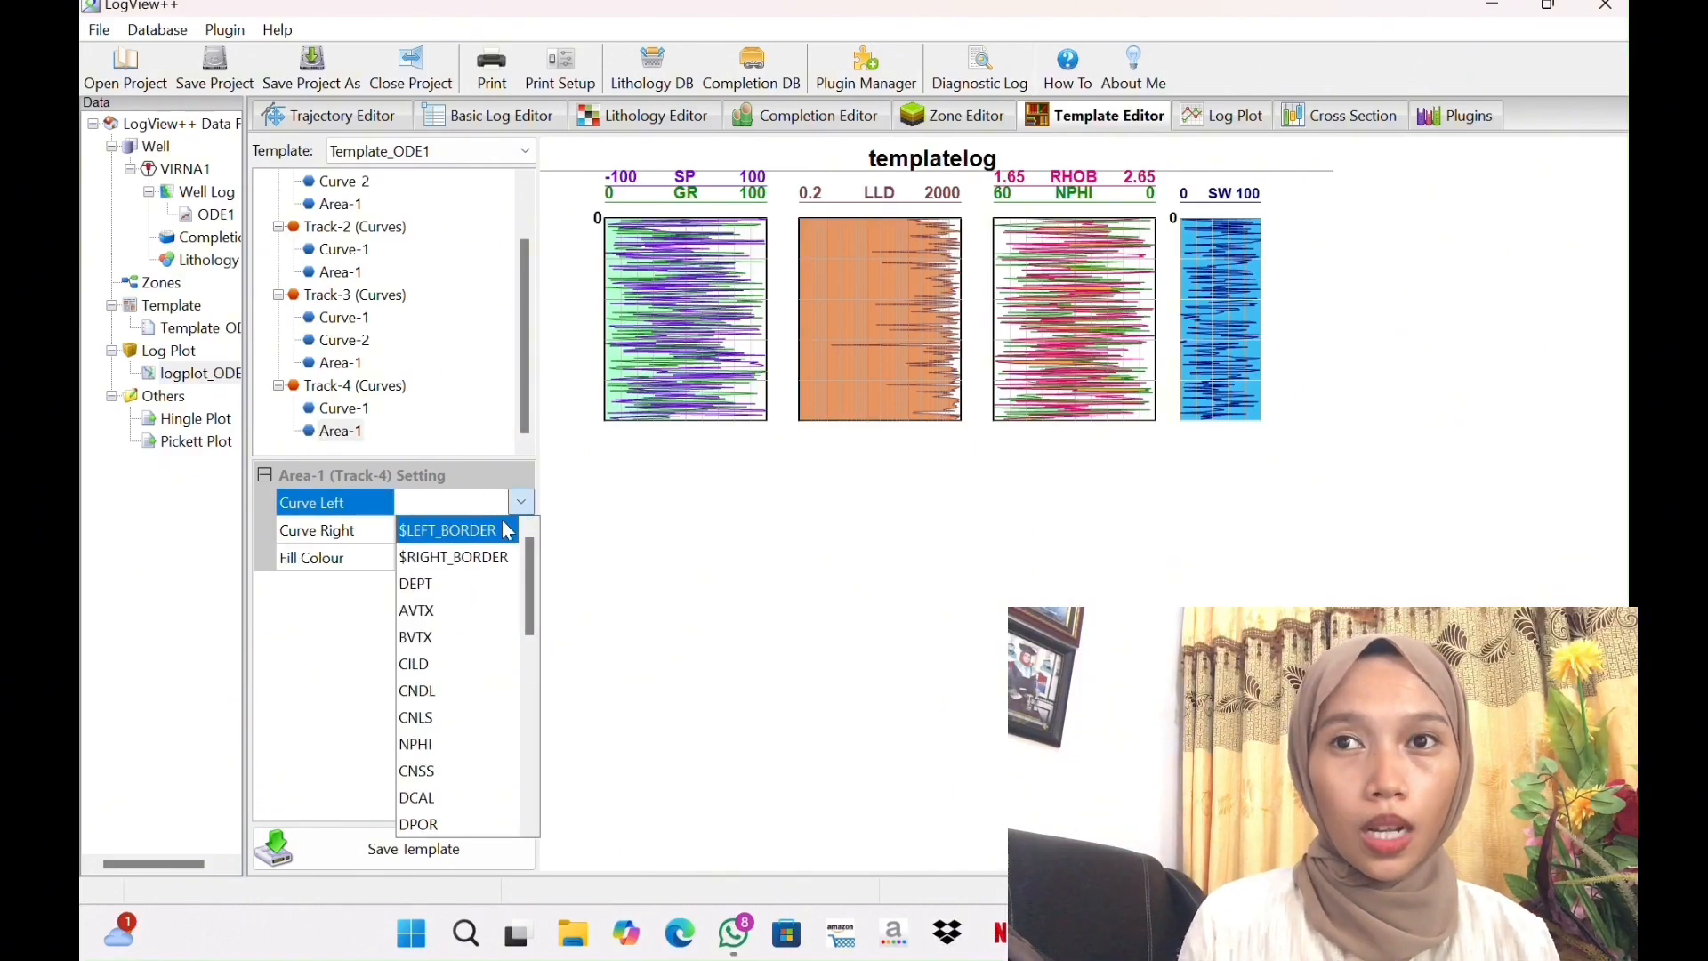
pyautogui.click(507, 531)
pyautogui.click(478, 532)
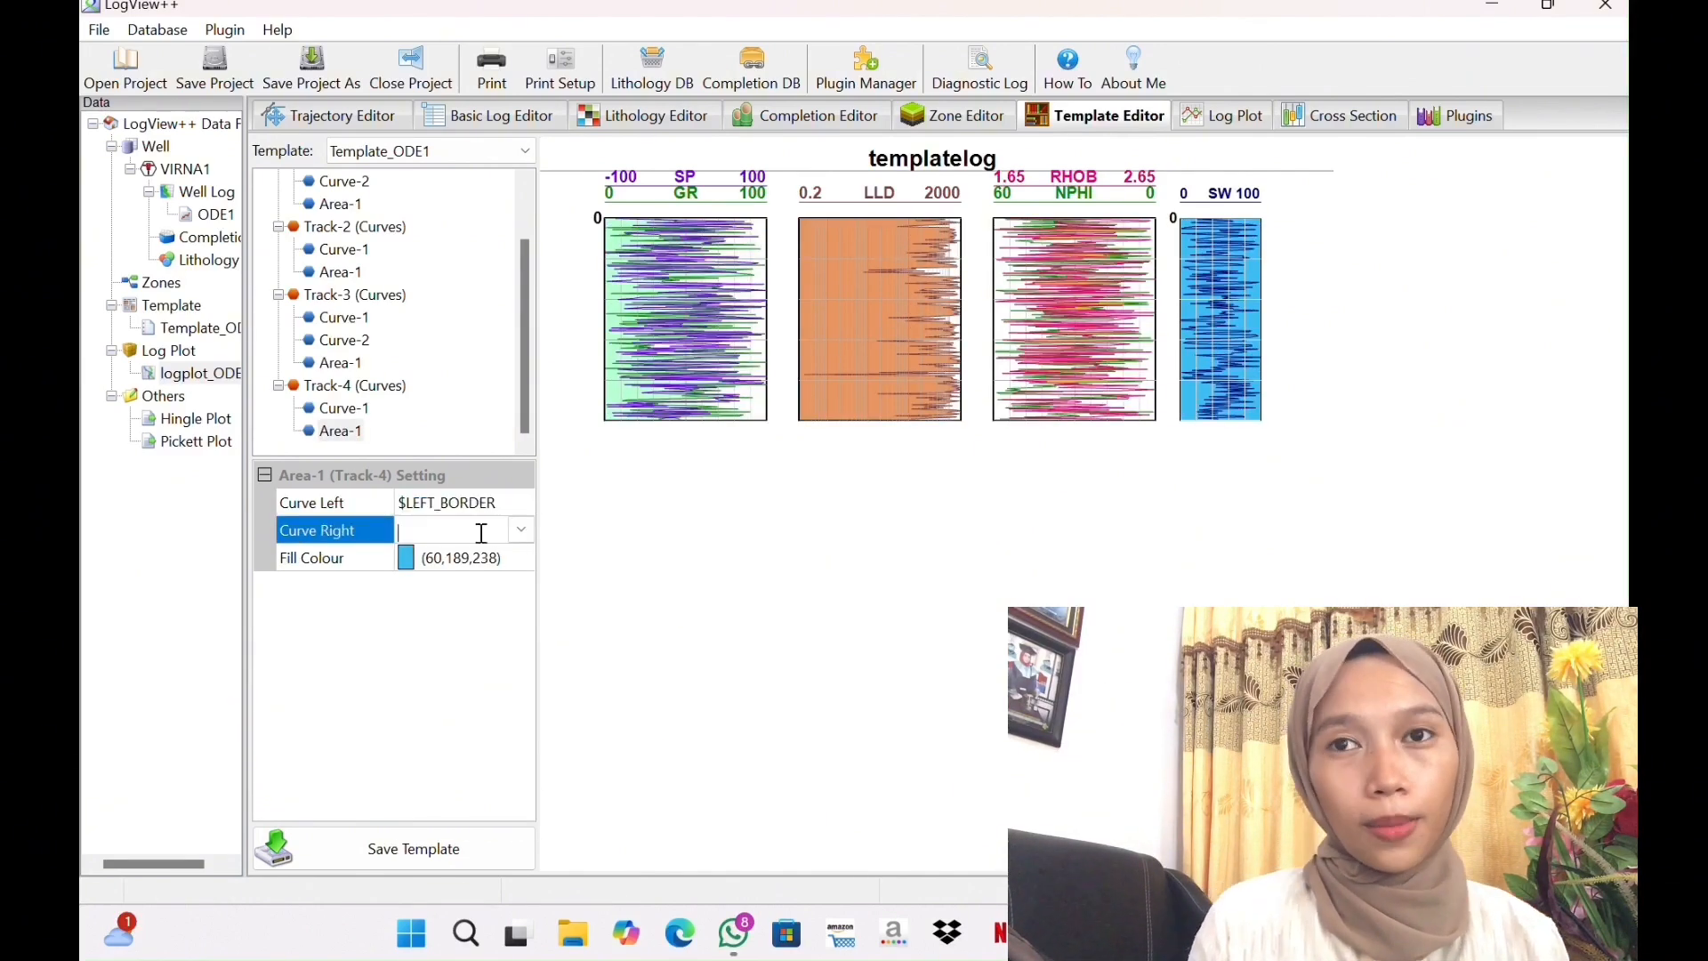
pyautogui.click(522, 533)
pyautogui.moveTo(535, 576); pyautogui.dragTo(536, 781)
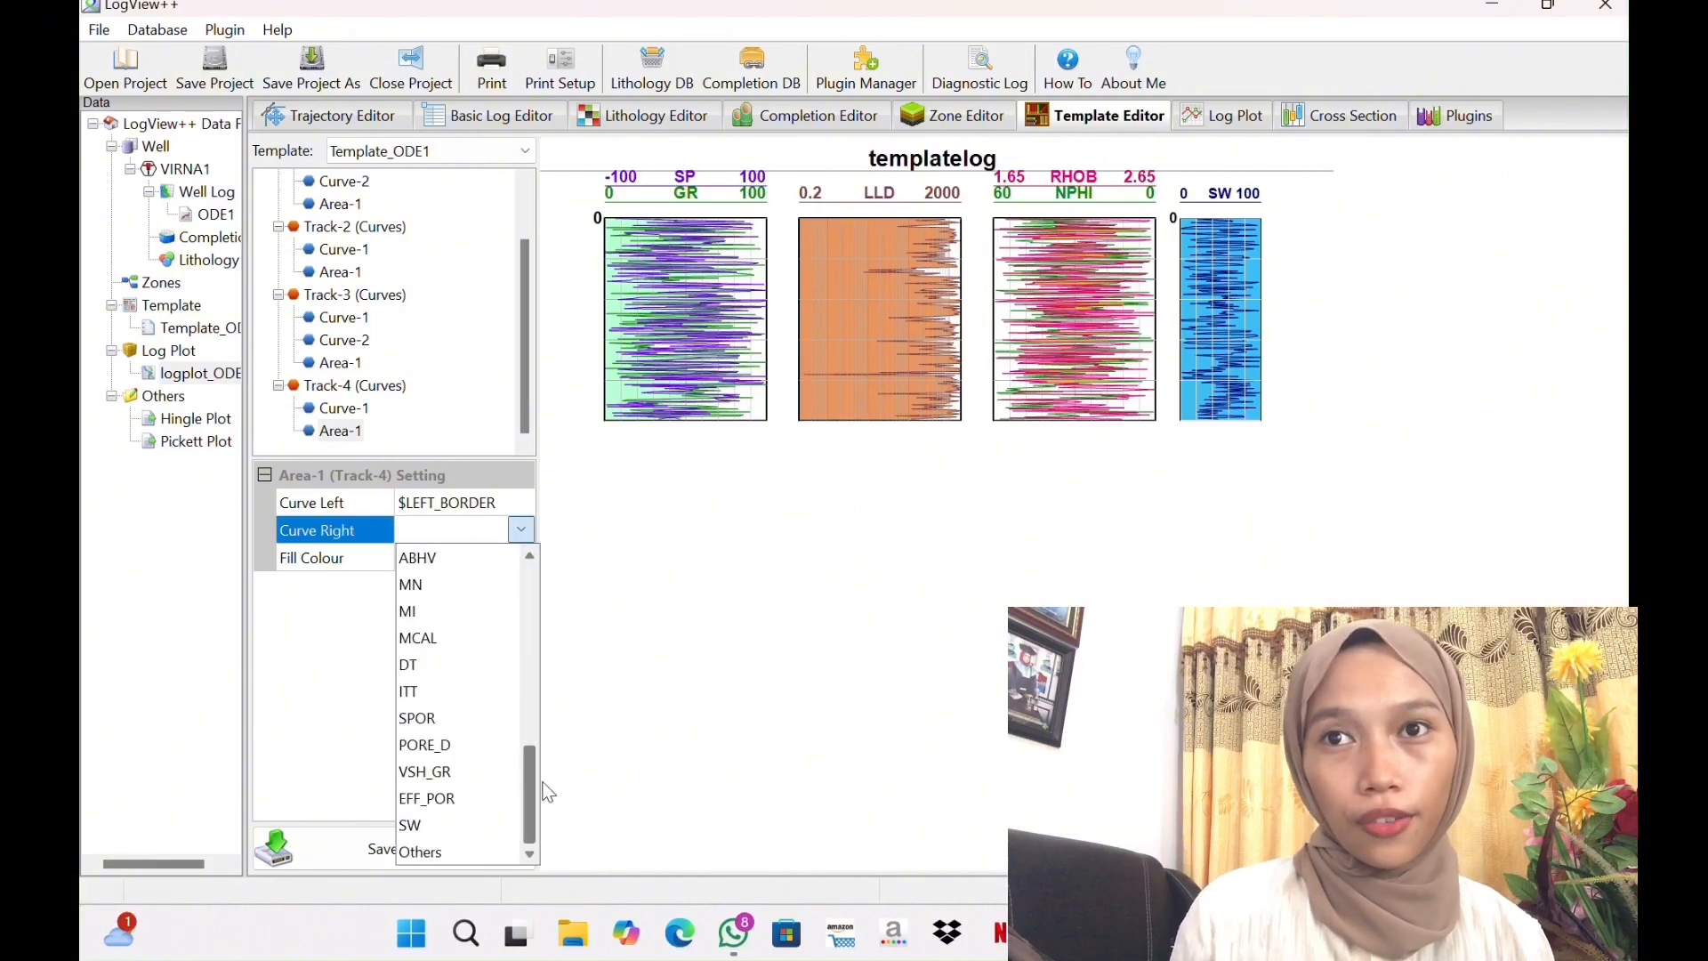
pyautogui.click(474, 824)
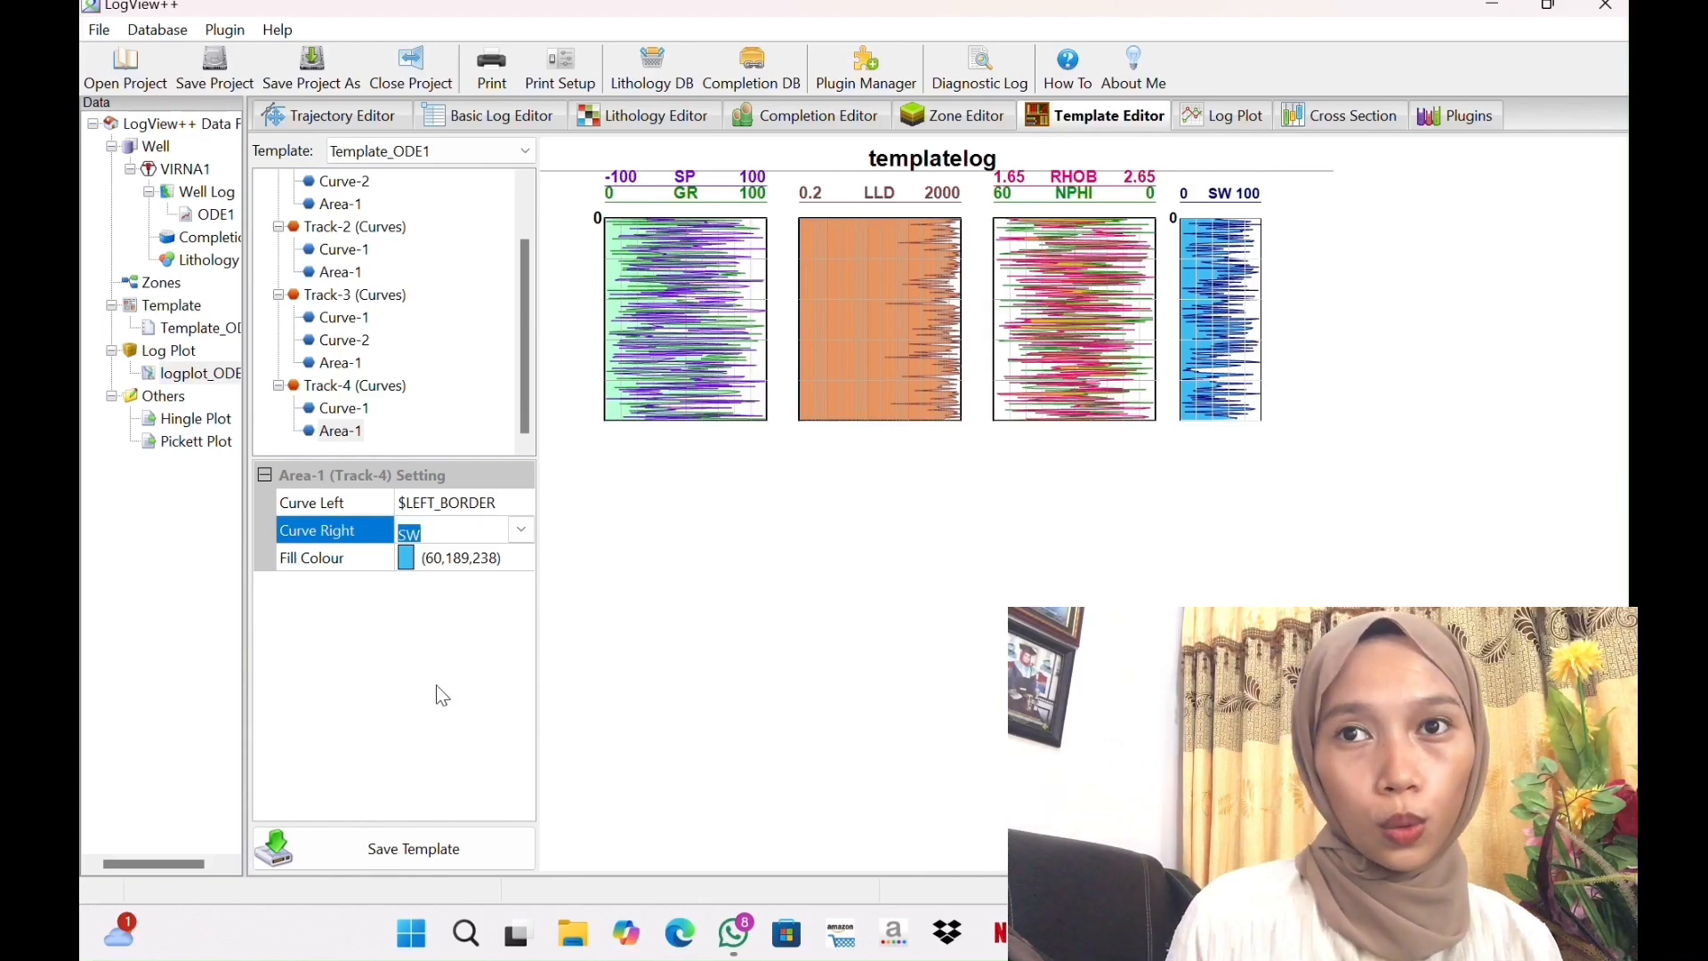
# Give the SW area a pure blue fill colour
pyautogui.click(443, 561)
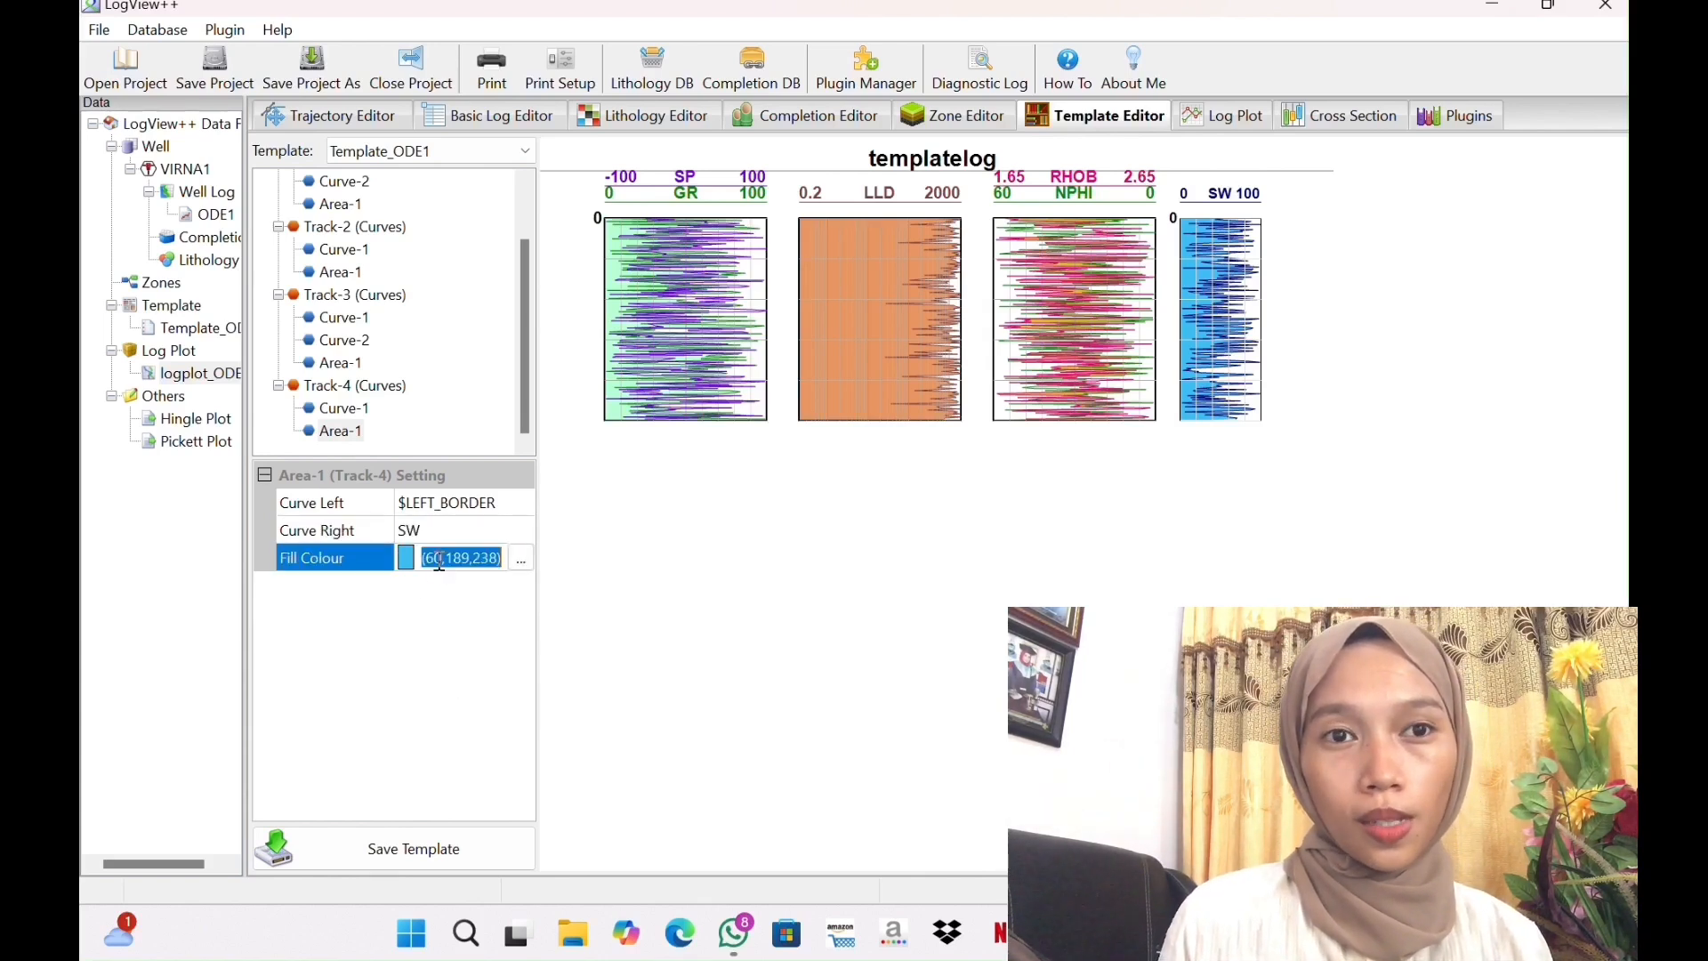
pyautogui.click(523, 558)
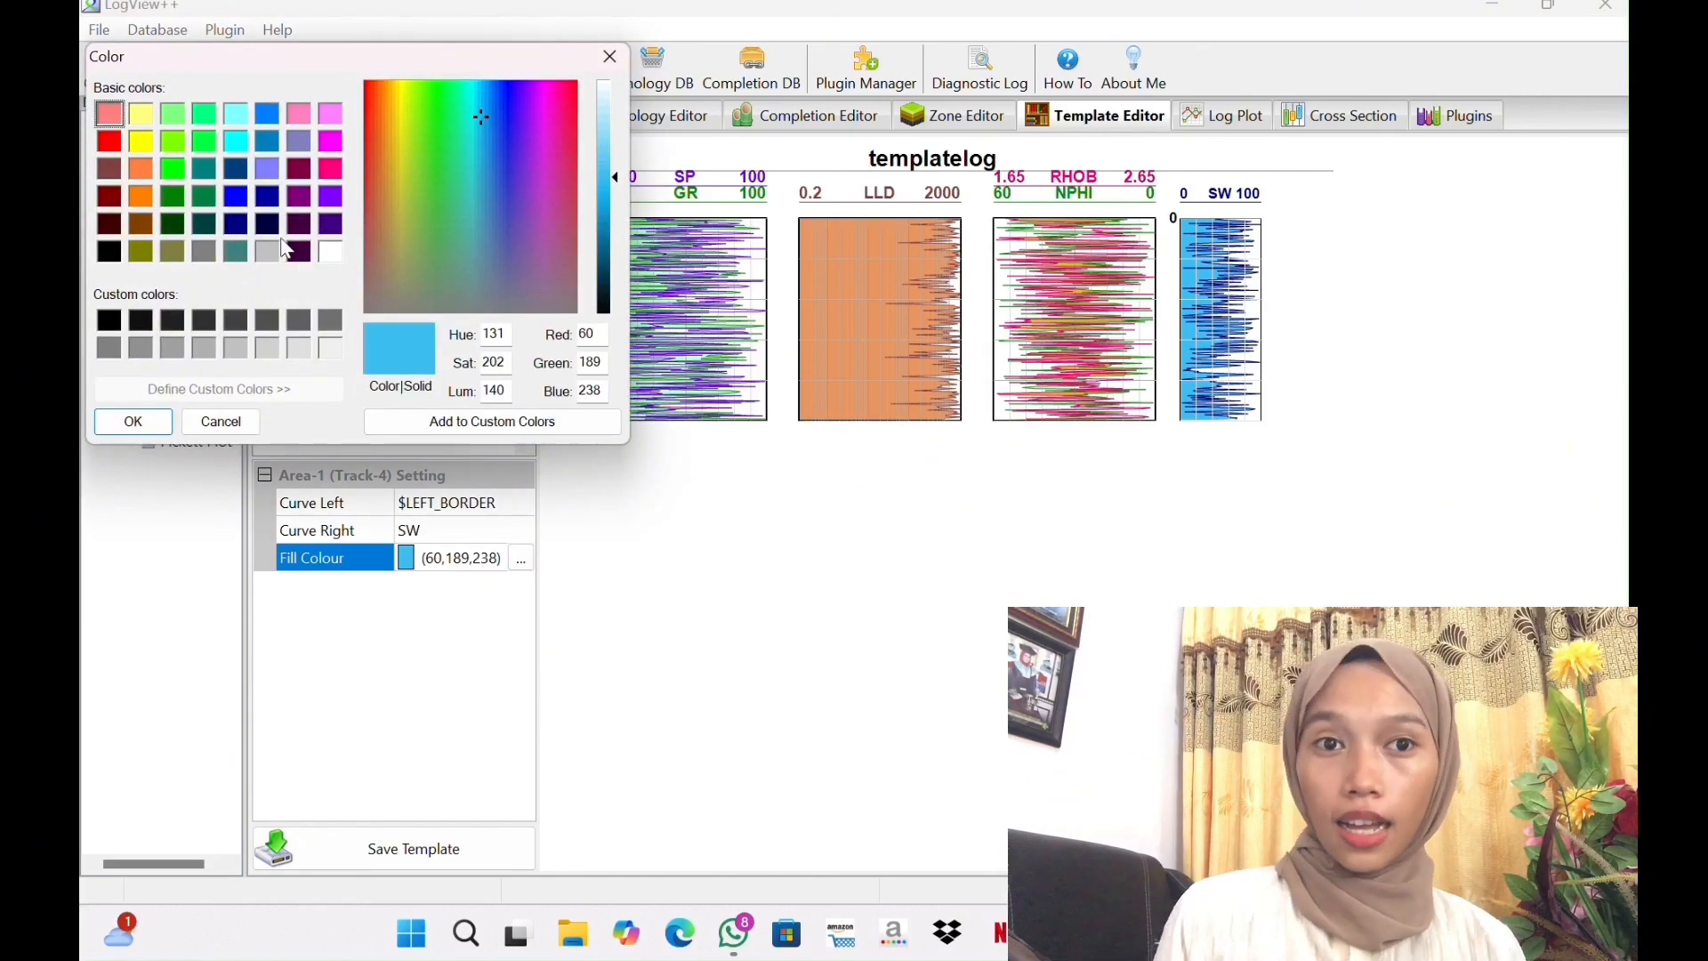
pyautogui.click(240, 197)
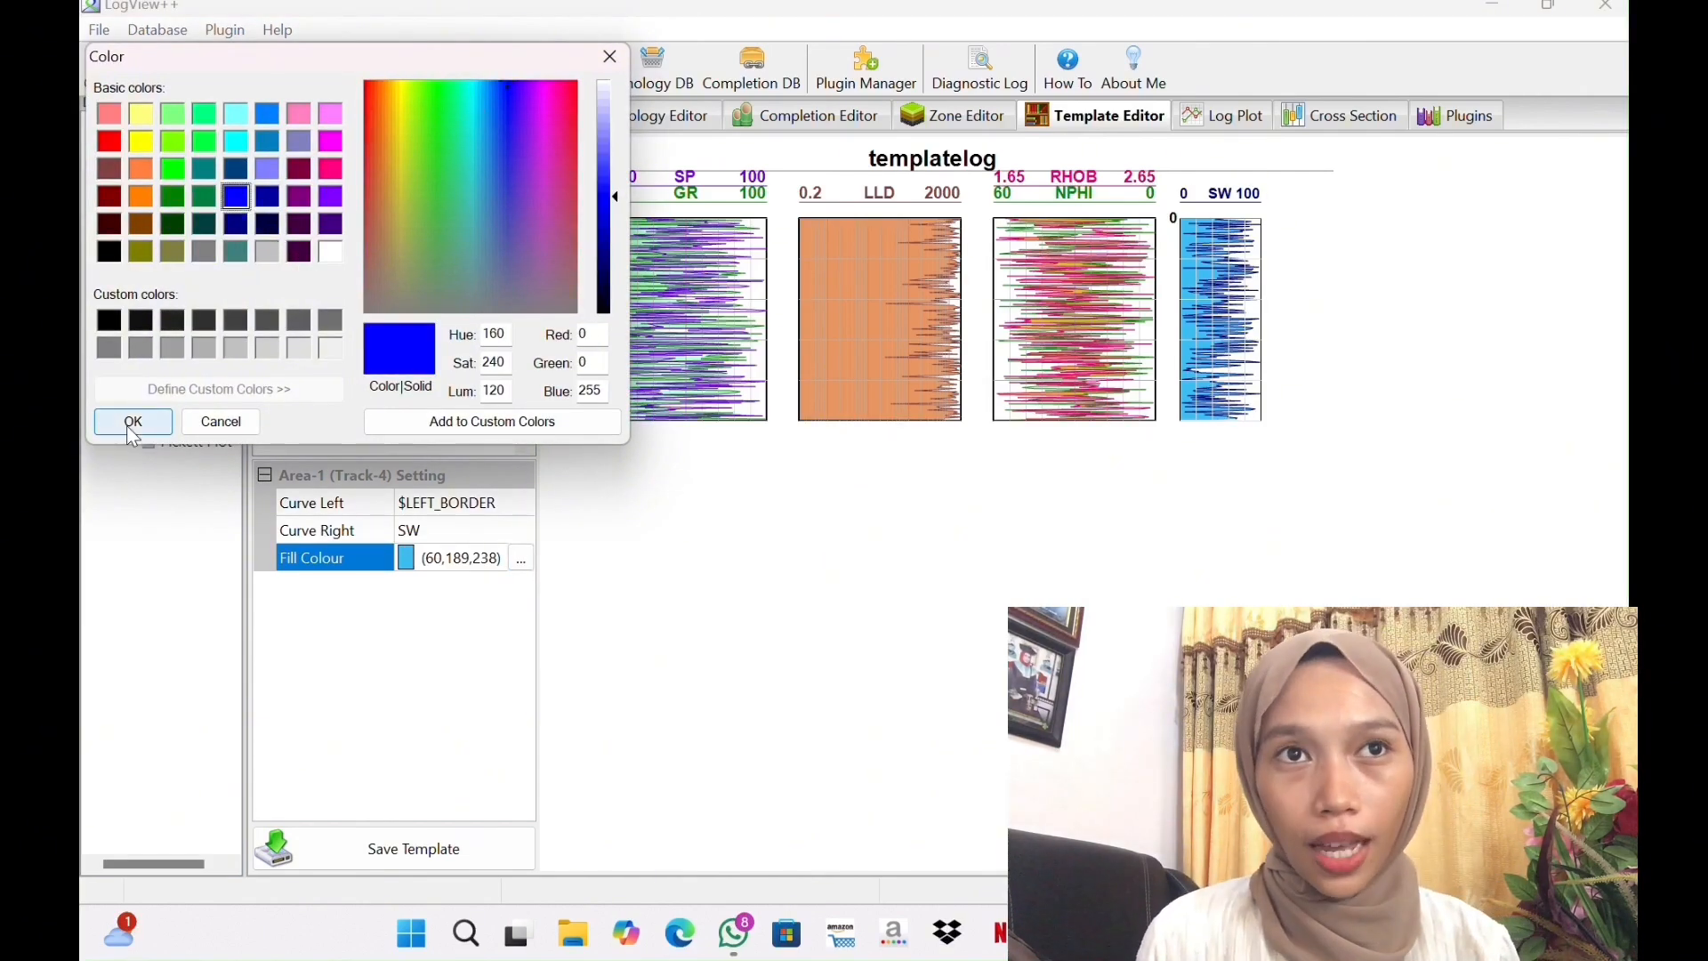
pyautogui.click(133, 423)
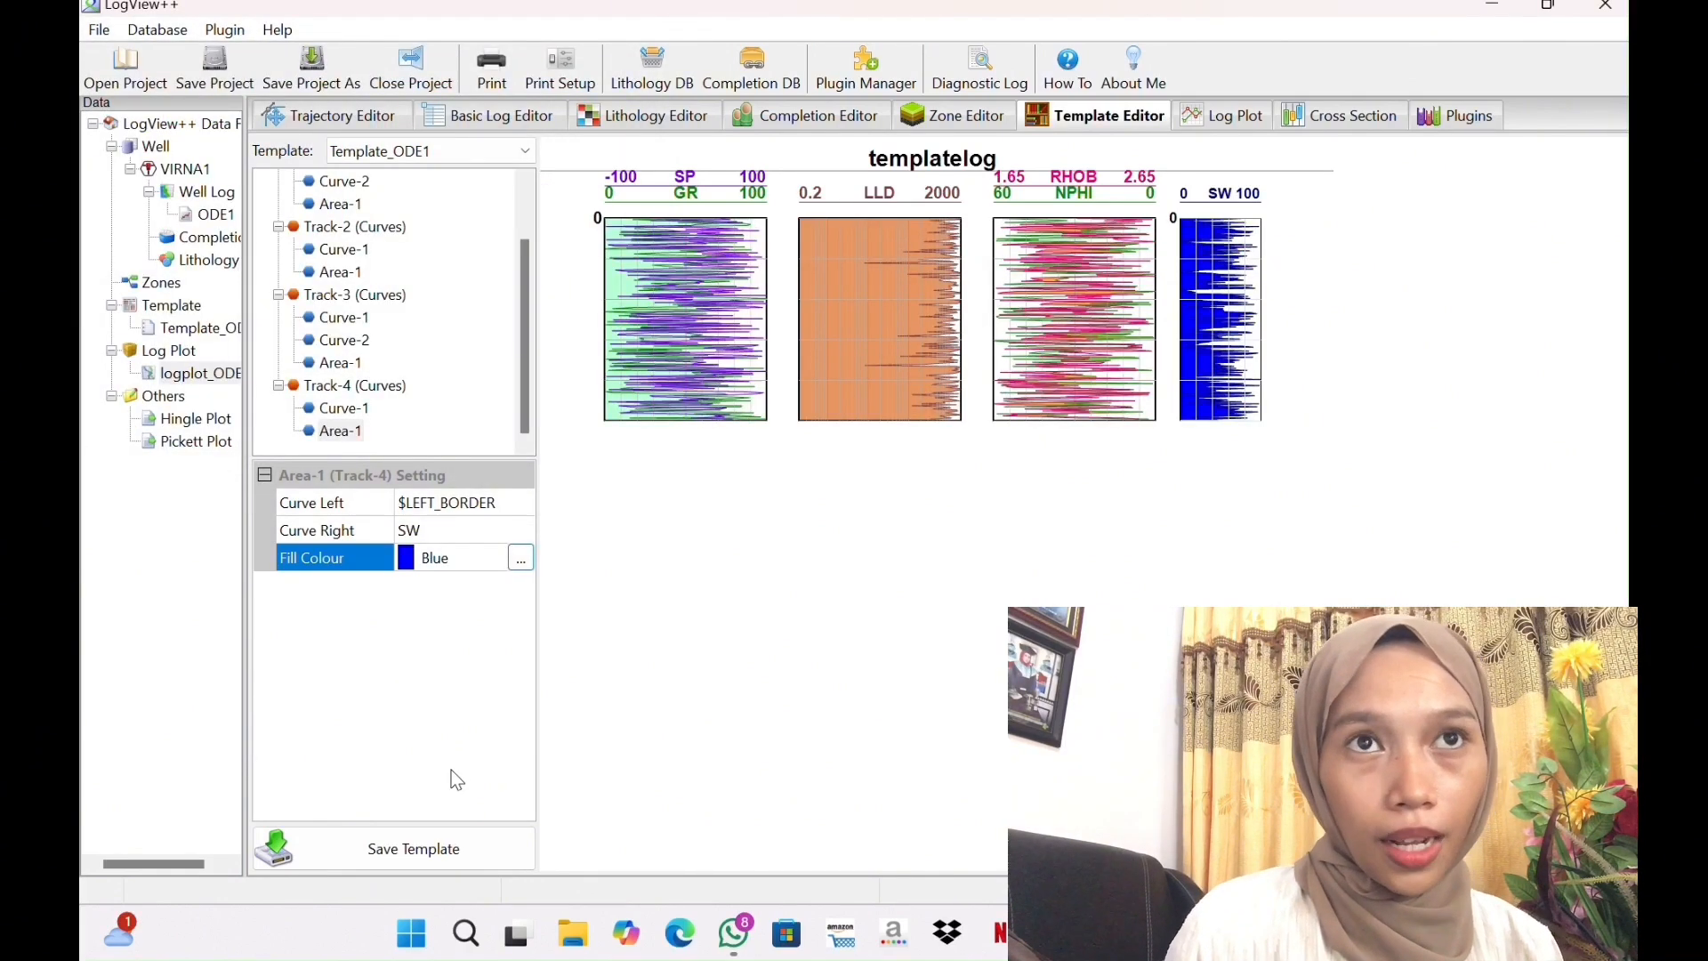
pyautogui.click(418, 853)
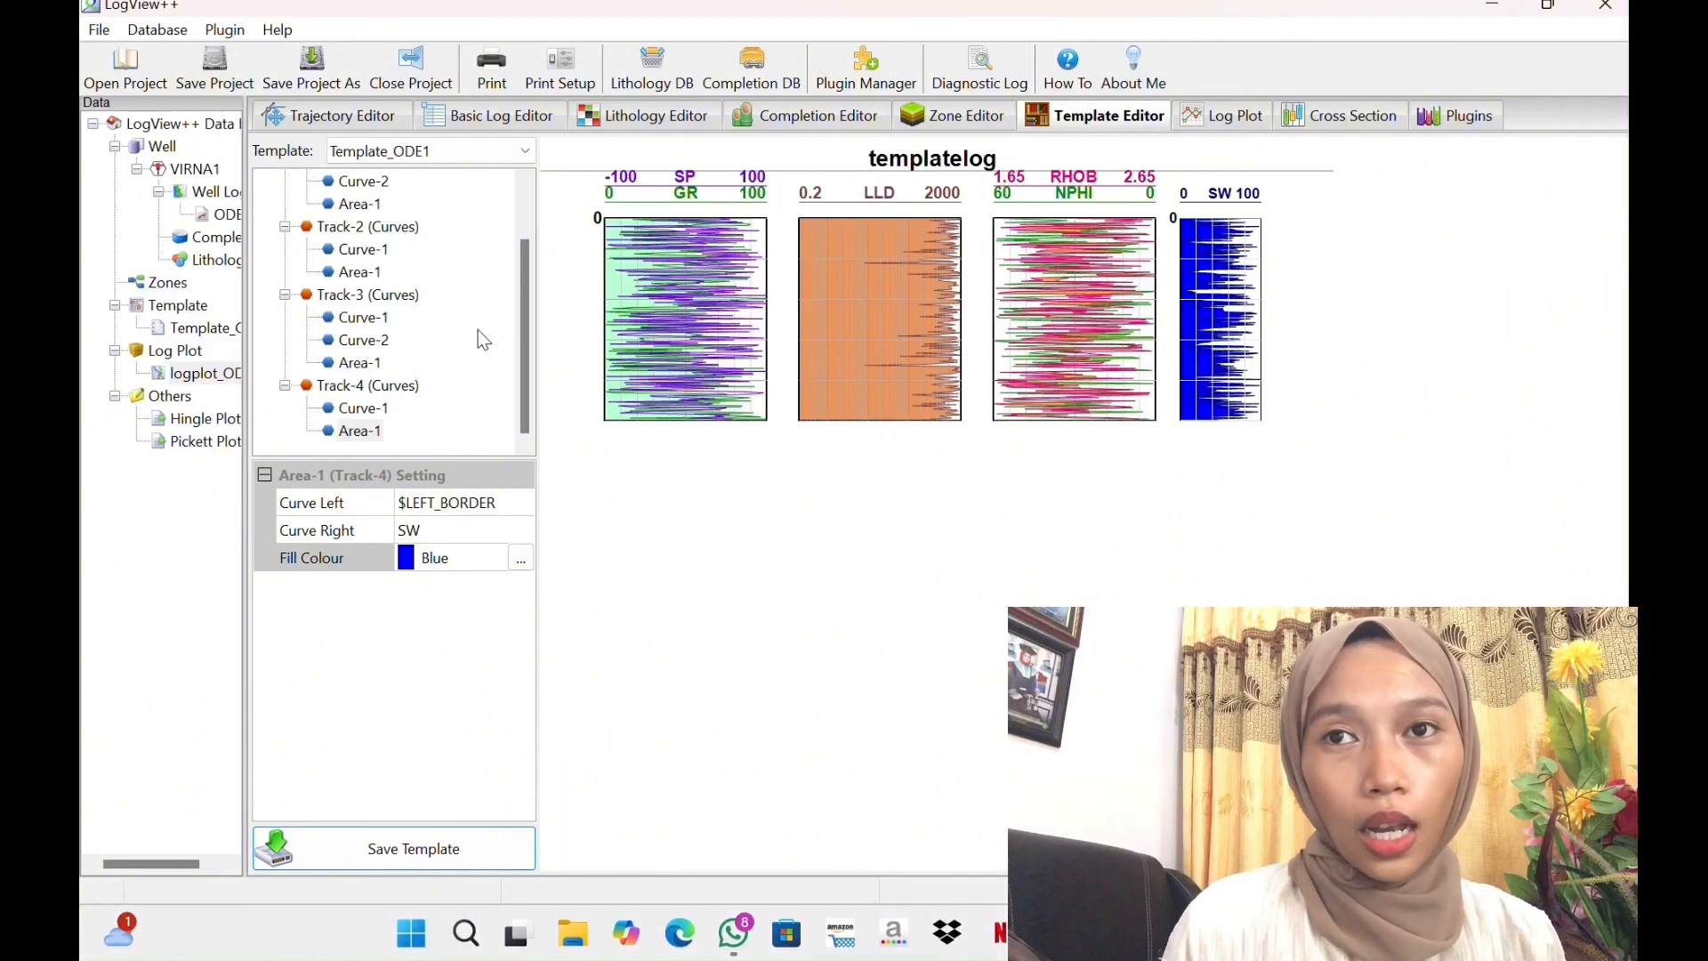
pyautogui.click(703, 4)
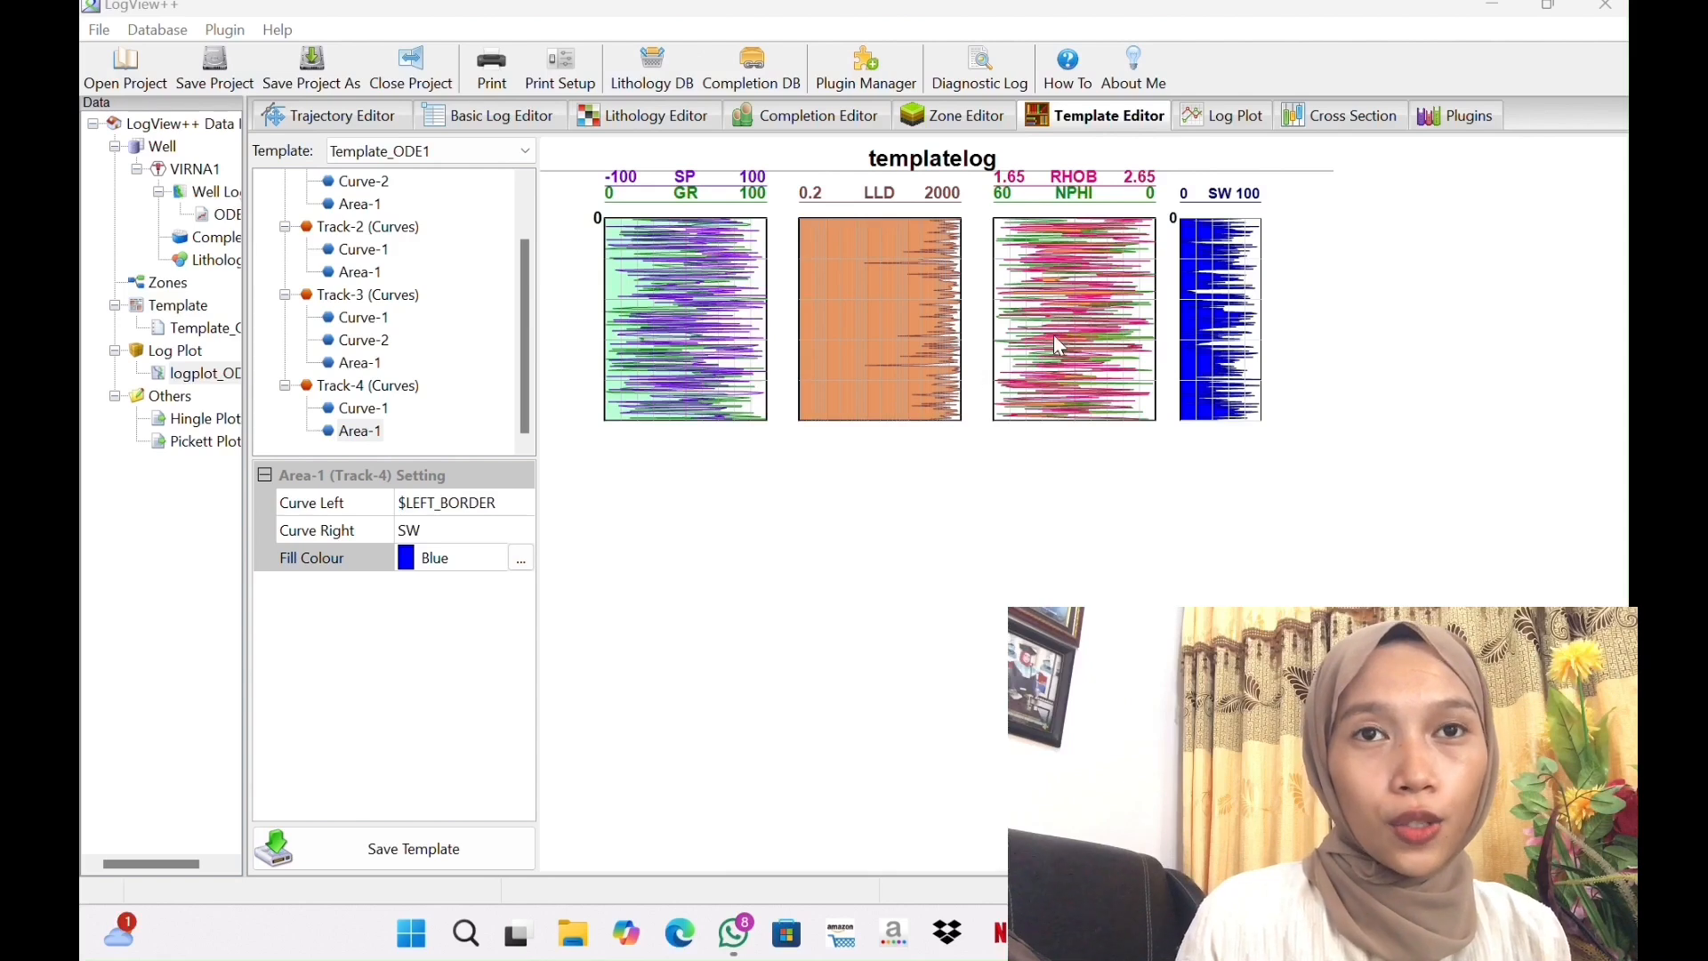
# Add a light green zone named SANDSTONE in the Zone Editor
pyautogui.click(963, 126)
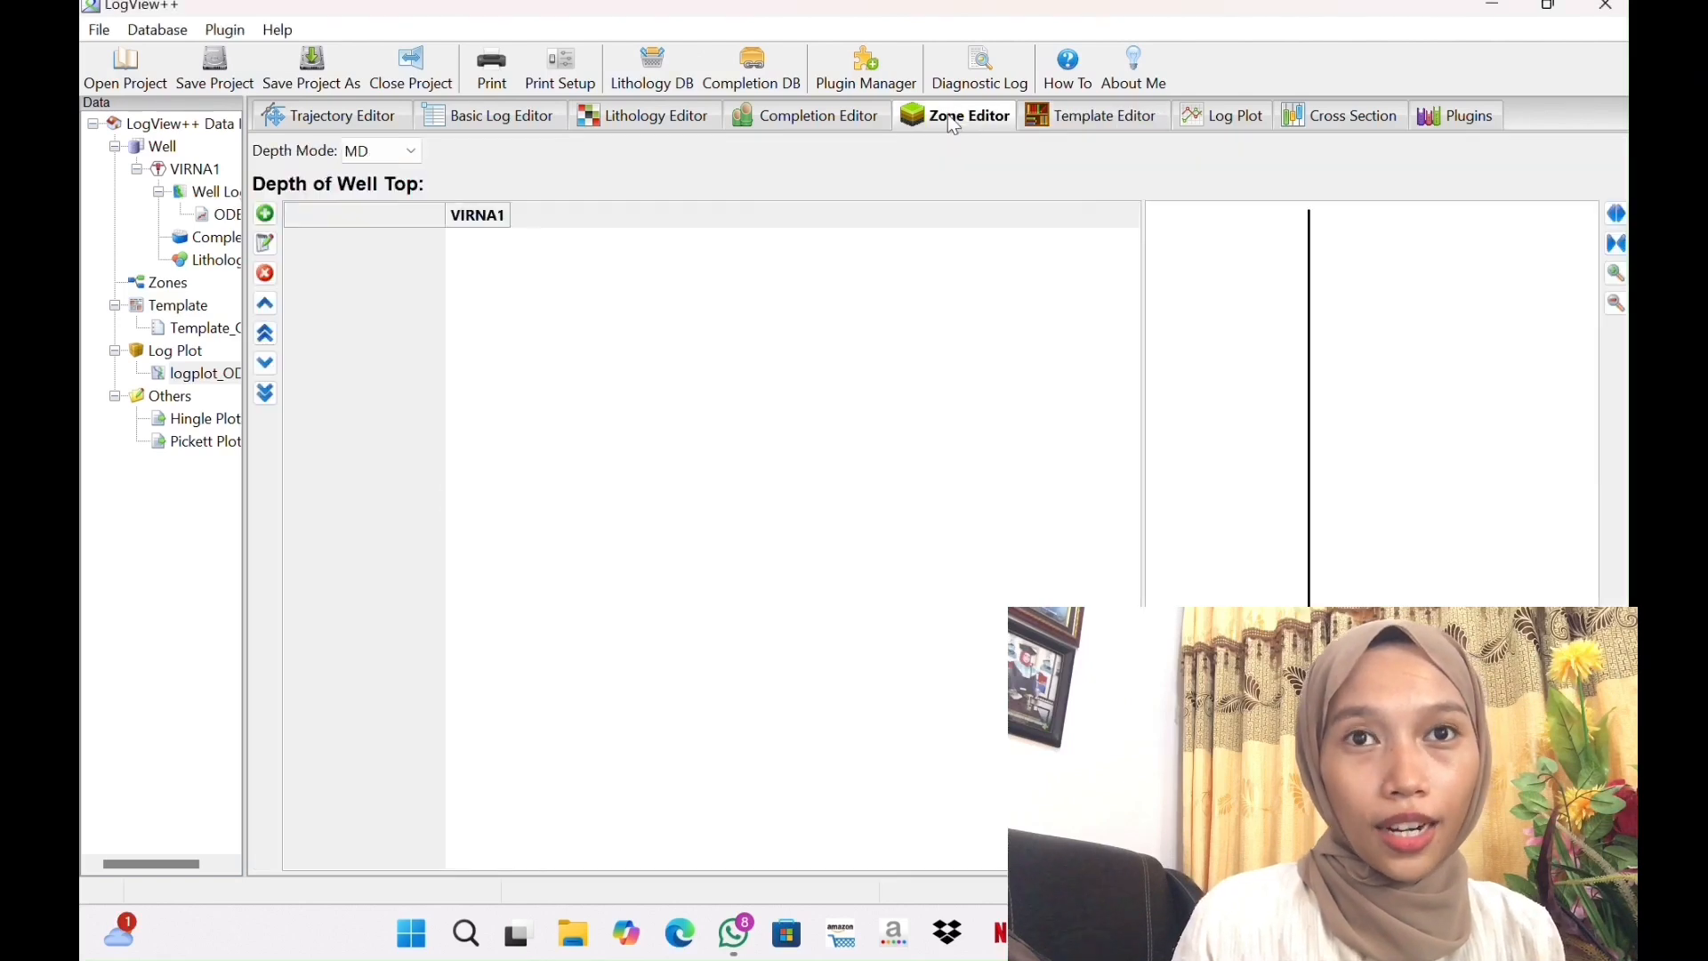
pyautogui.click(267, 215)
pyautogui.press('BackSpace')
pyautogui.write('SANDSTONE')
pyautogui.click(1056, 477)
pyautogui.click(174, 91)
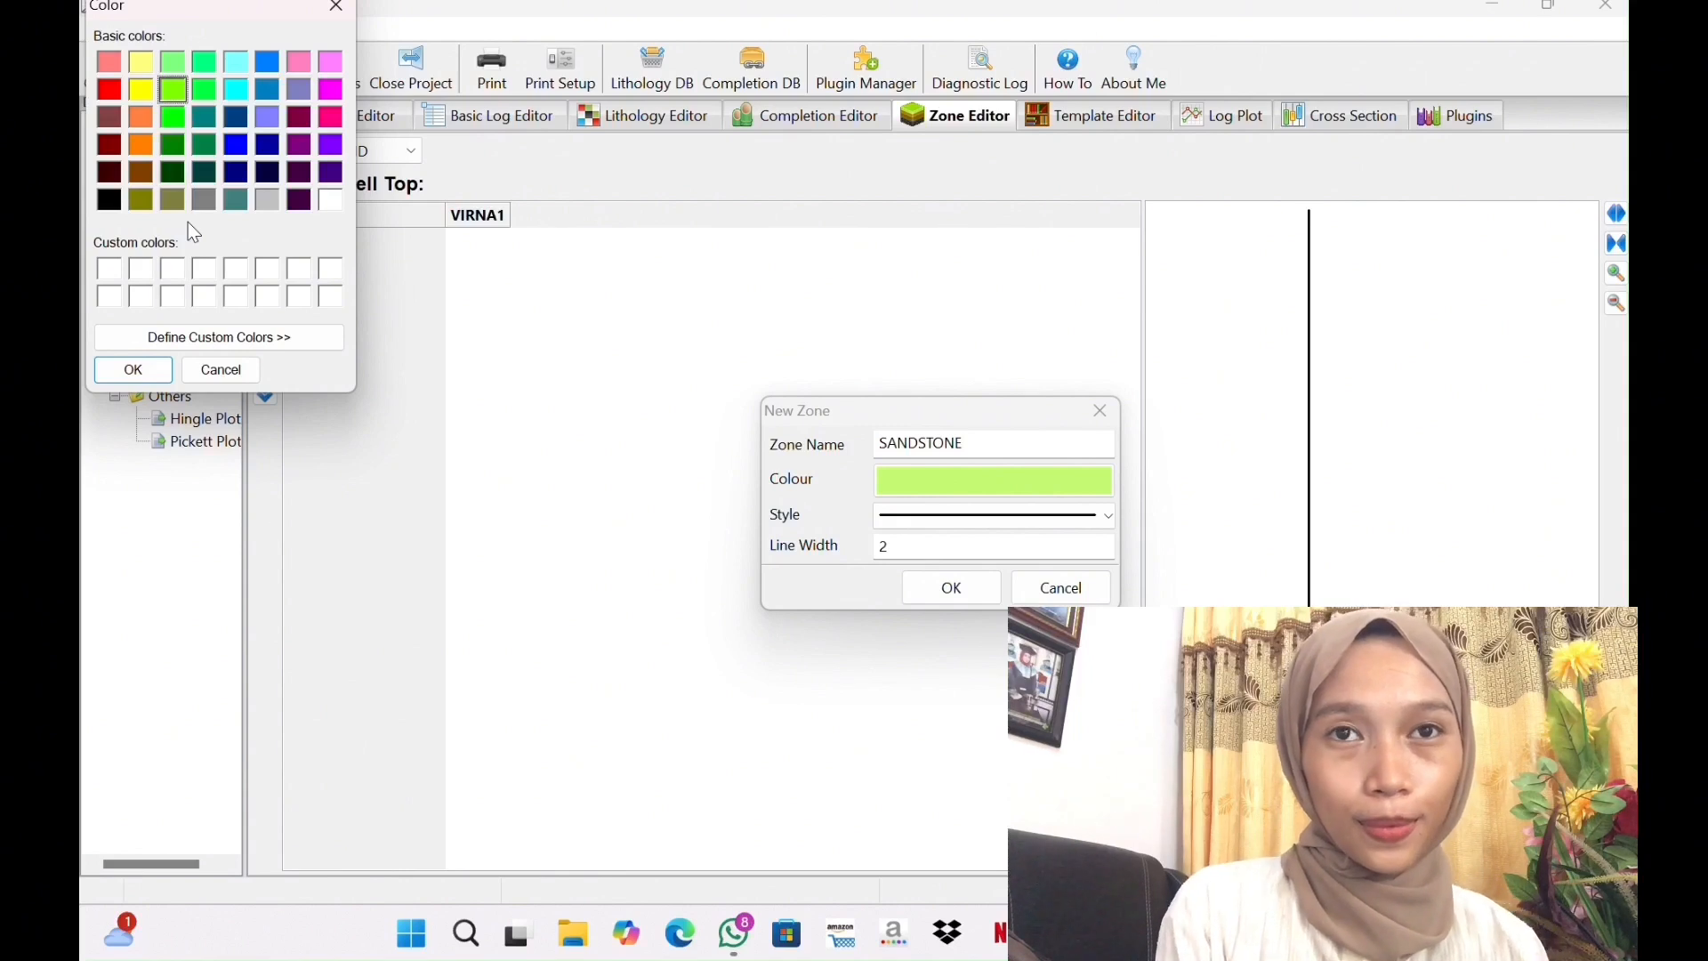
pyautogui.click(140, 373)
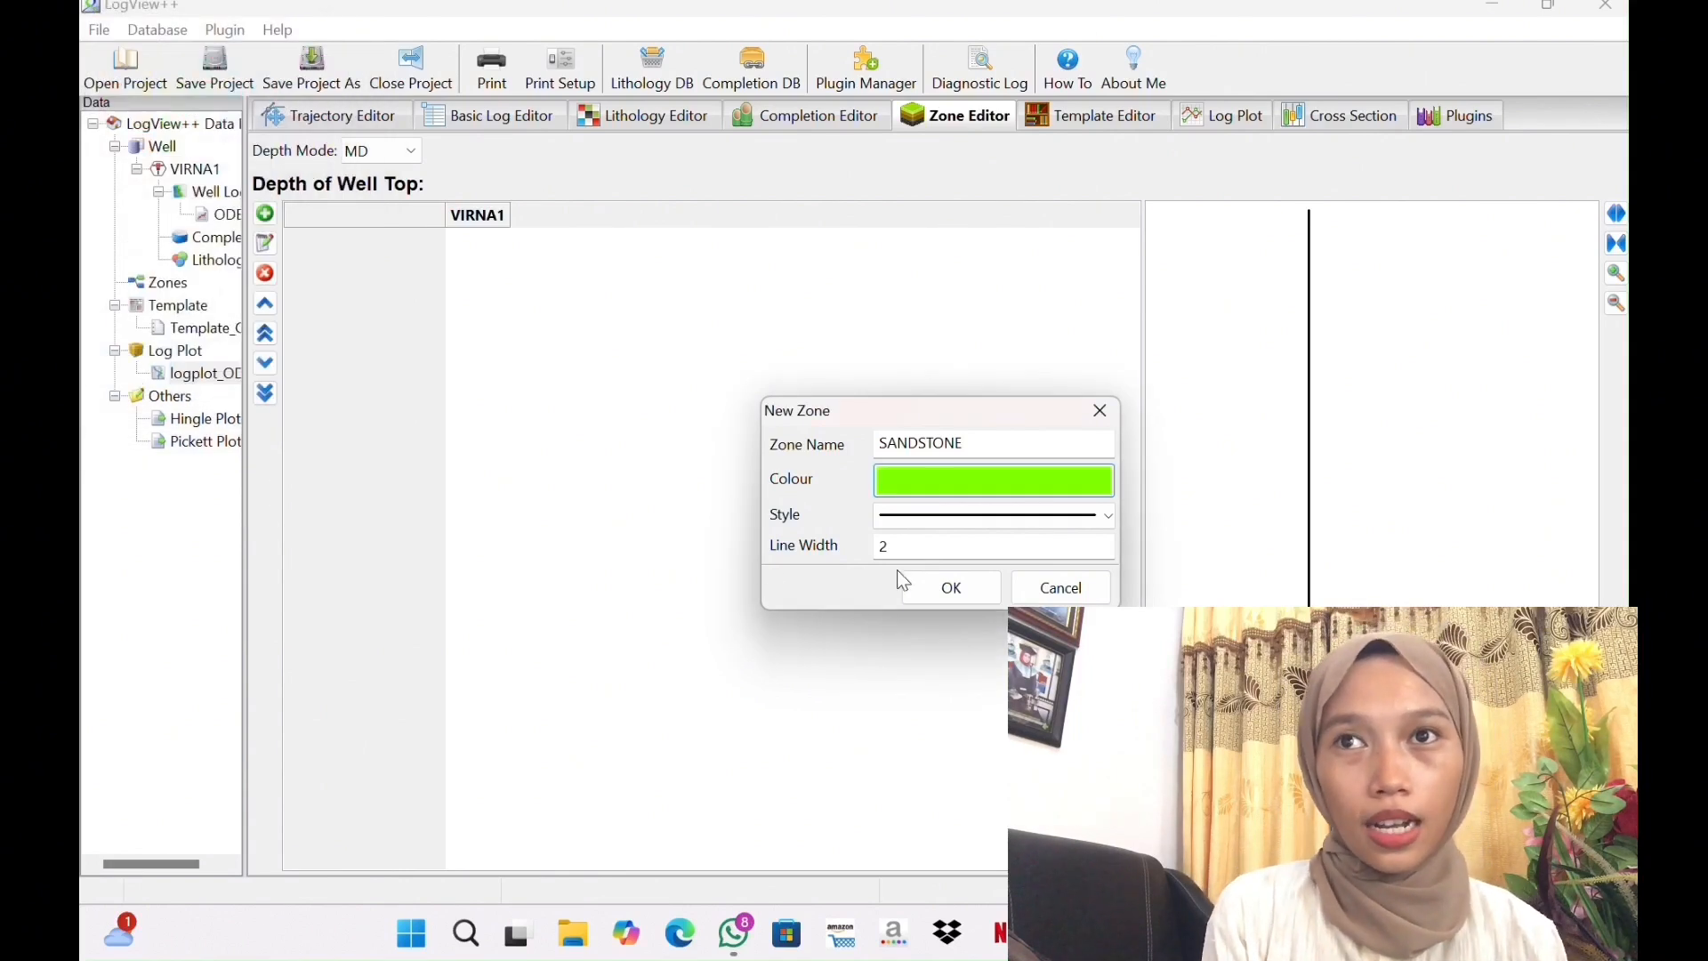
pyautogui.click(941, 585)
# Add two default zones, ZoneName1 and ZoneName2
pyautogui.click(264, 214)
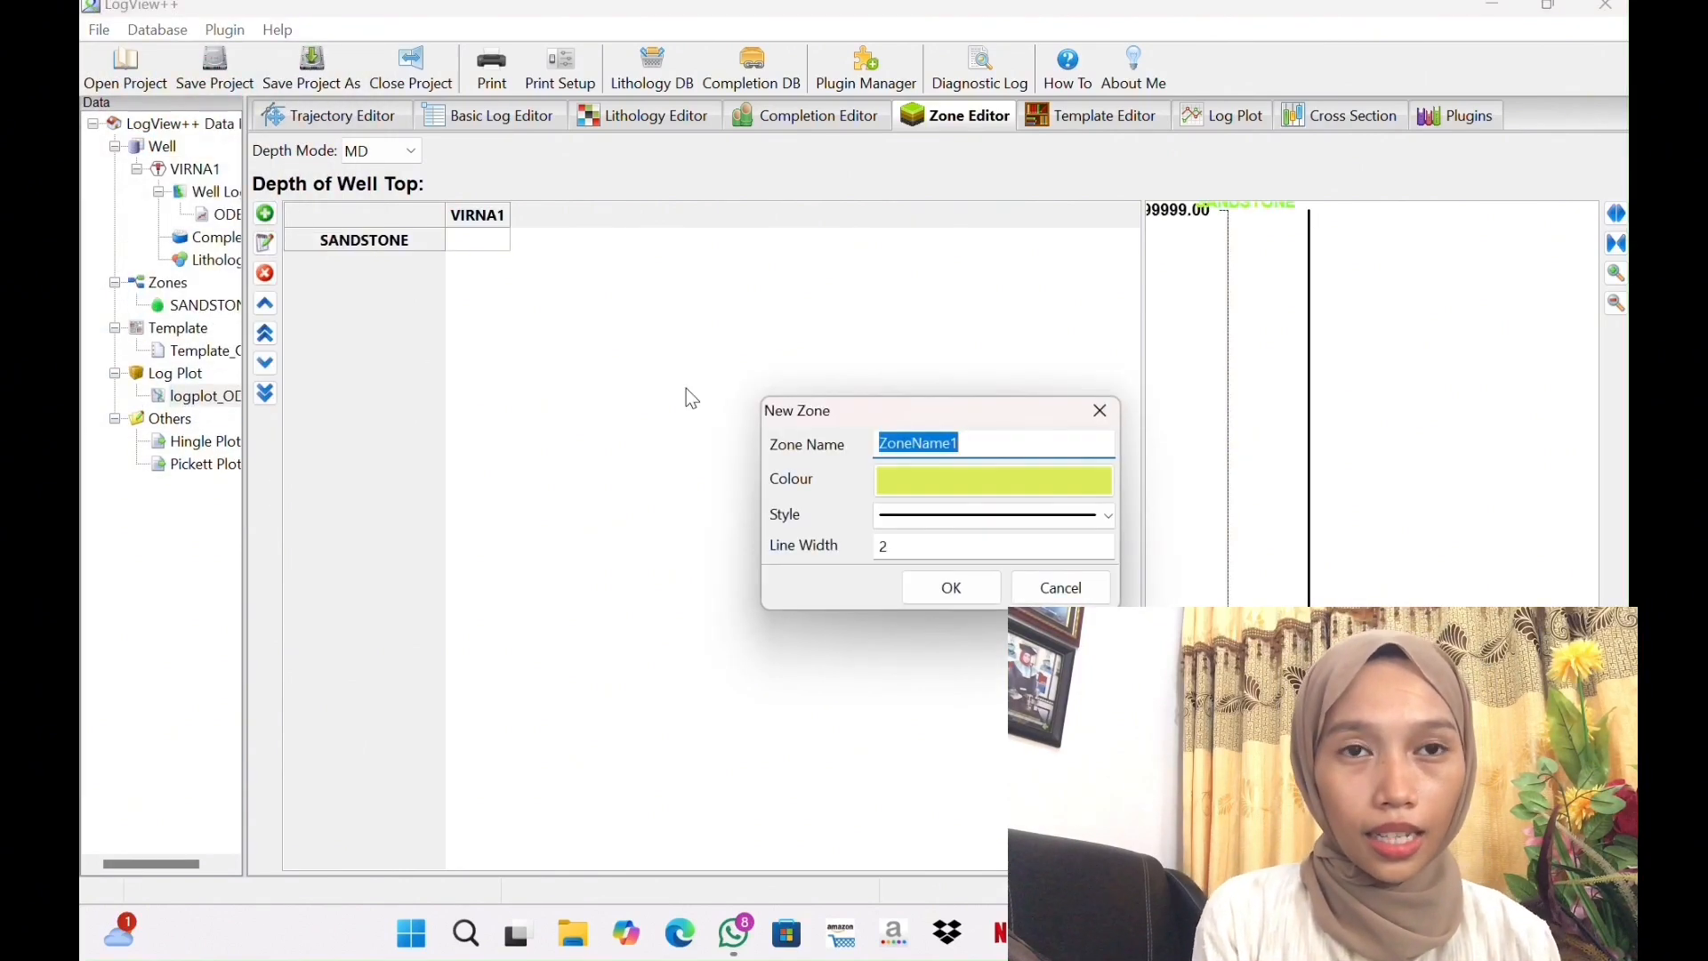
pyautogui.click(959, 598)
pyautogui.click(267, 214)
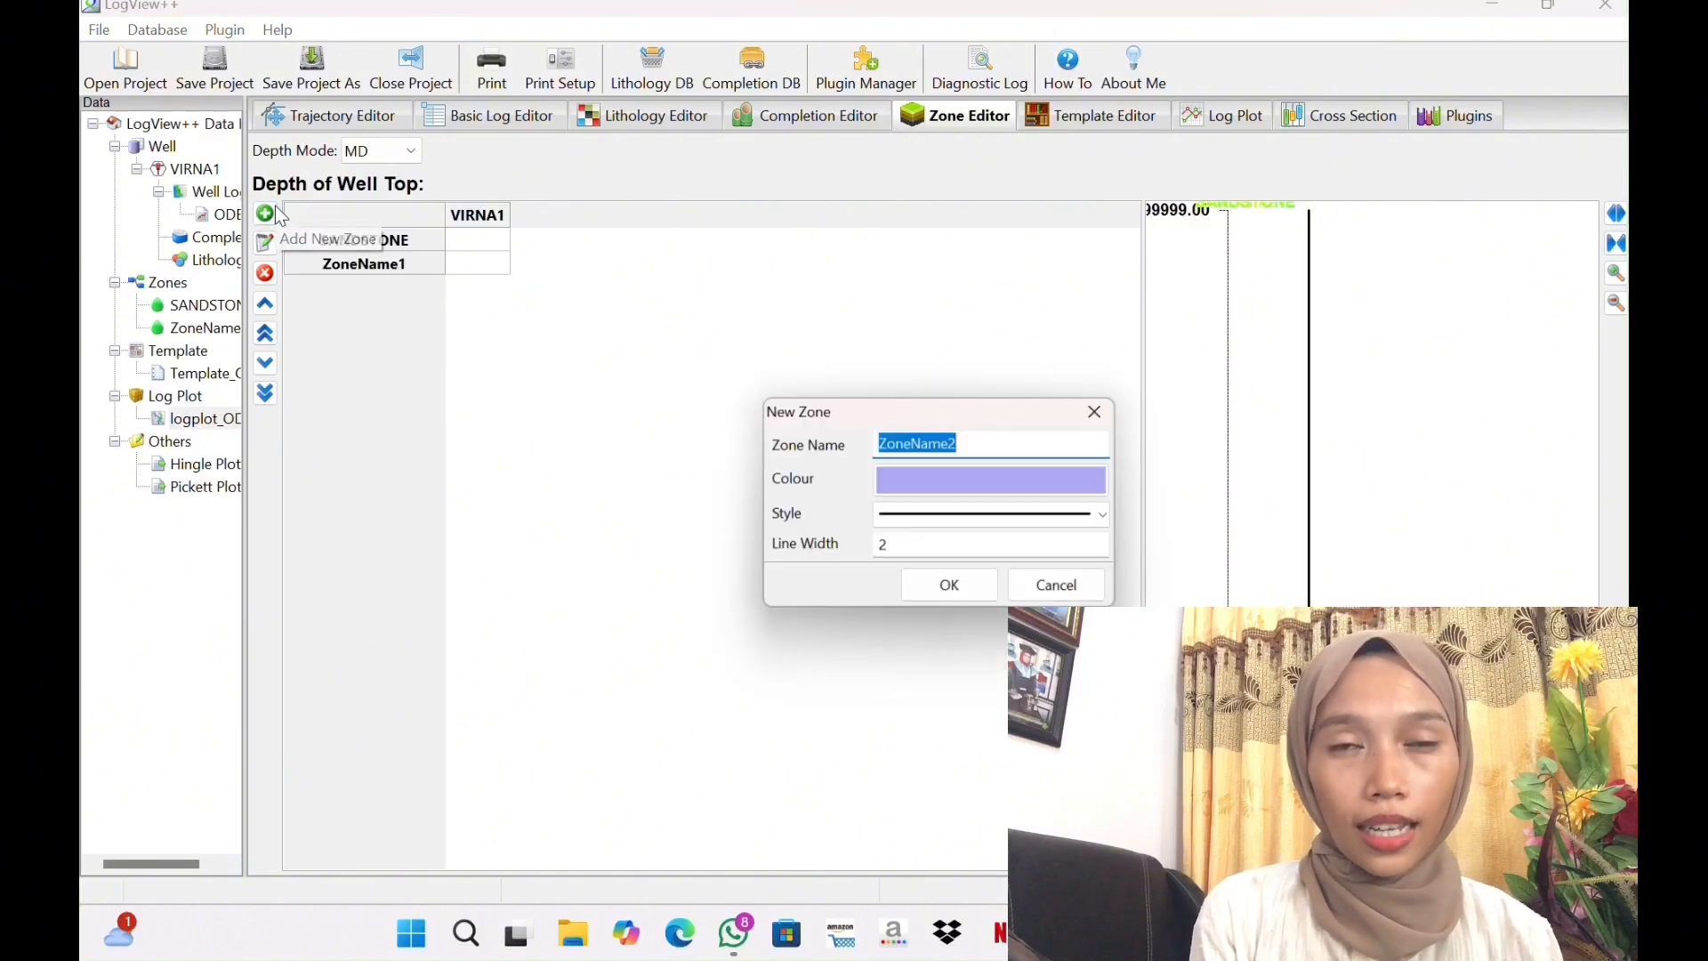
pyautogui.click(946, 585)
# Add a blue zone named SANDSTONE AKHIR
pyautogui.click(264, 214)
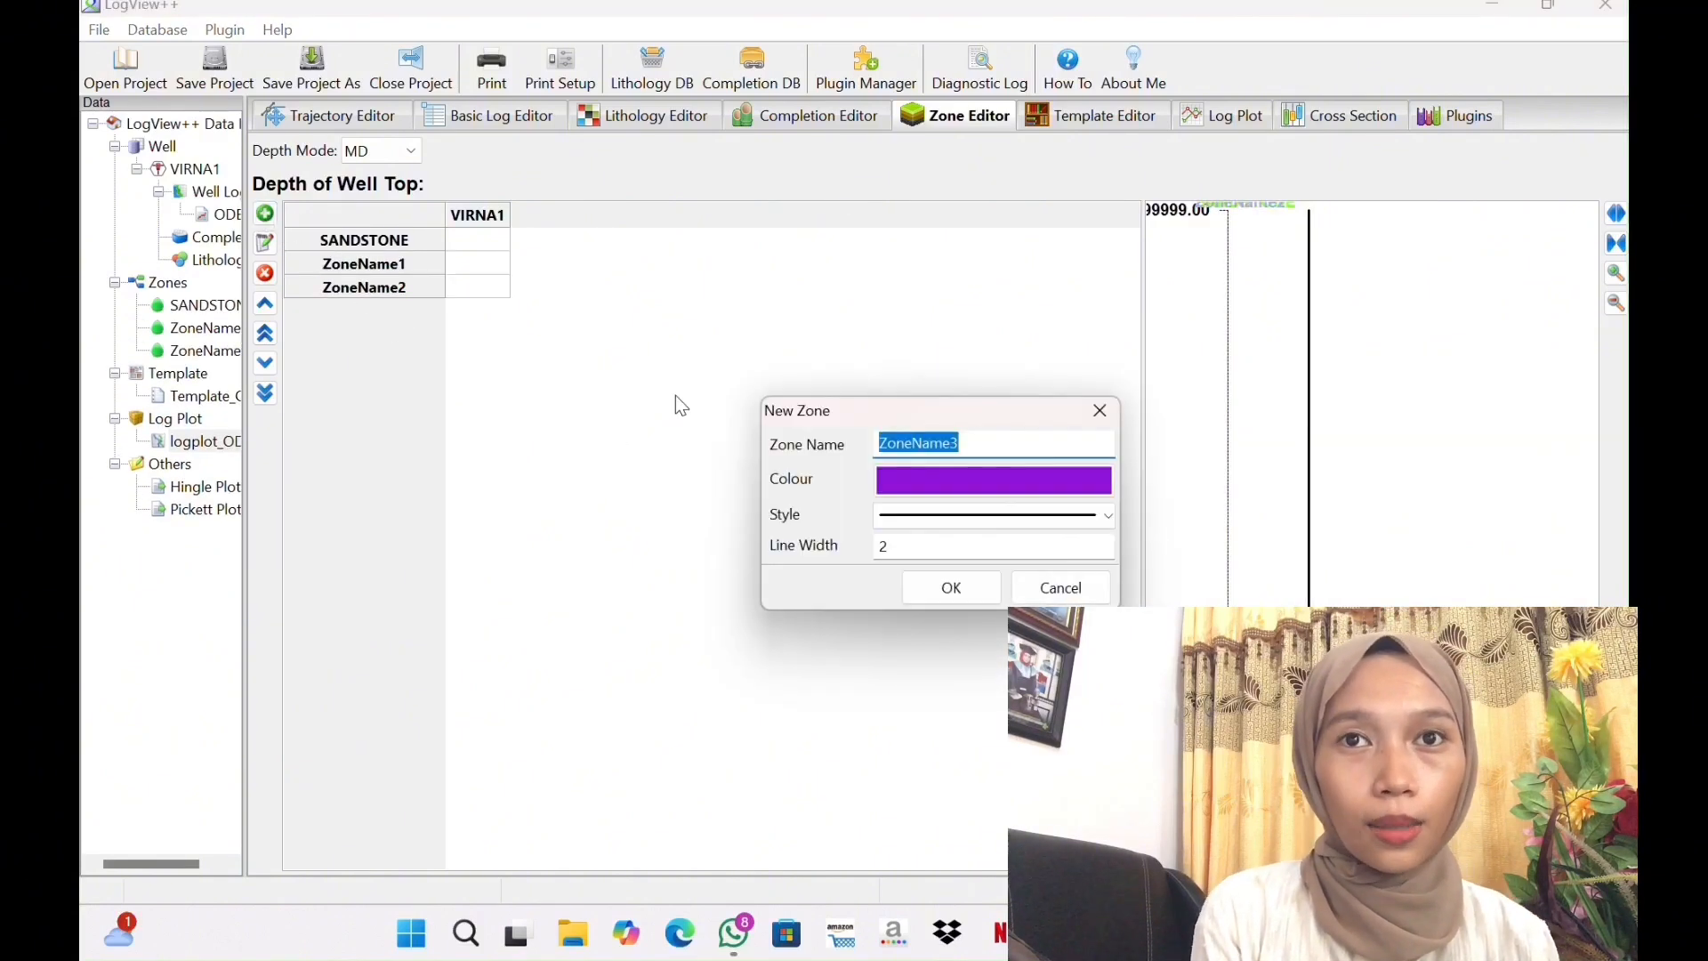
pyautogui.write('SANDSTONE ')
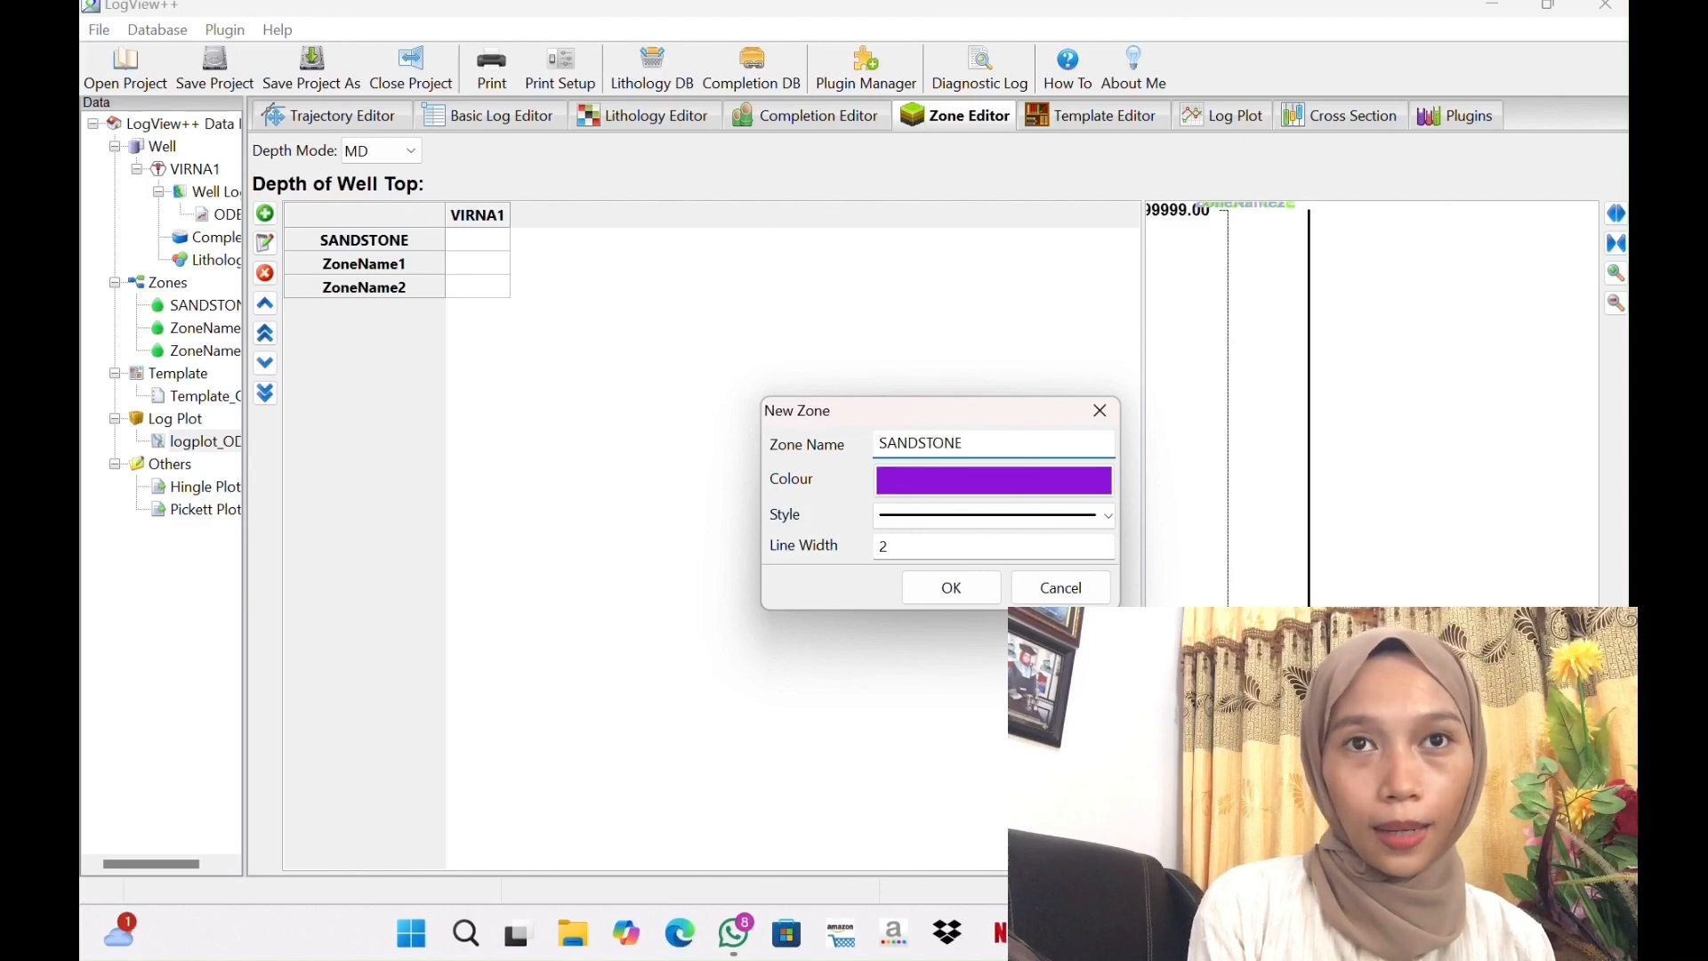
pyautogui.write('AKHIR')
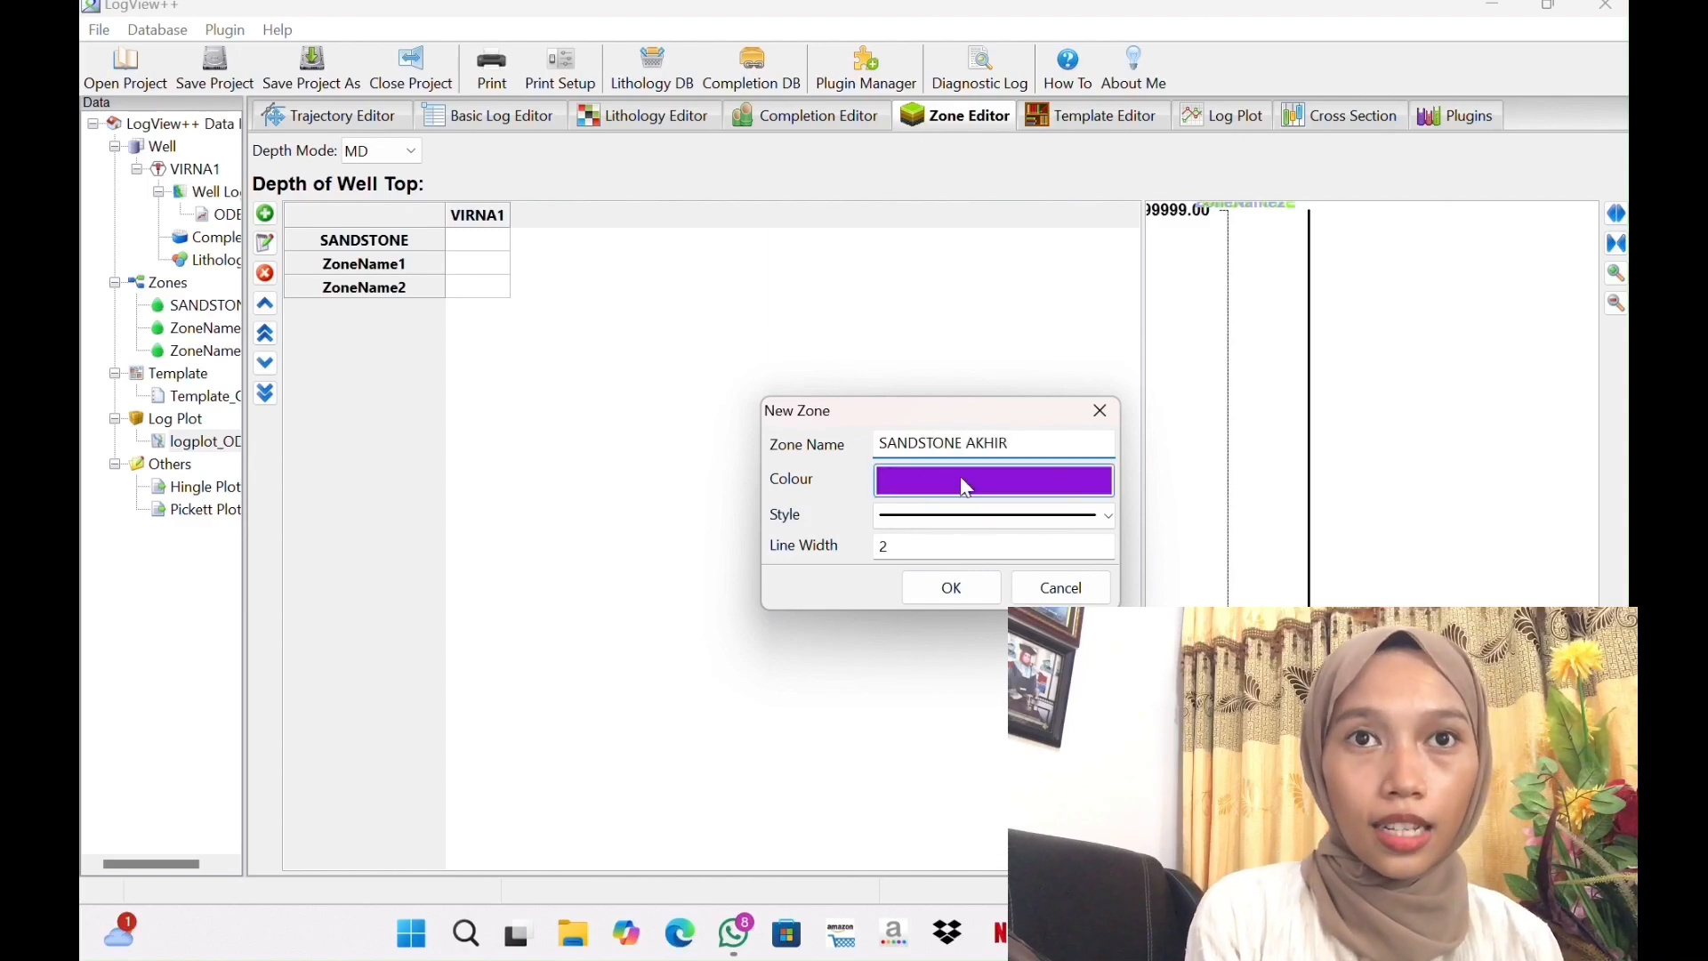
pyautogui.click(970, 482)
pyautogui.click(237, 144)
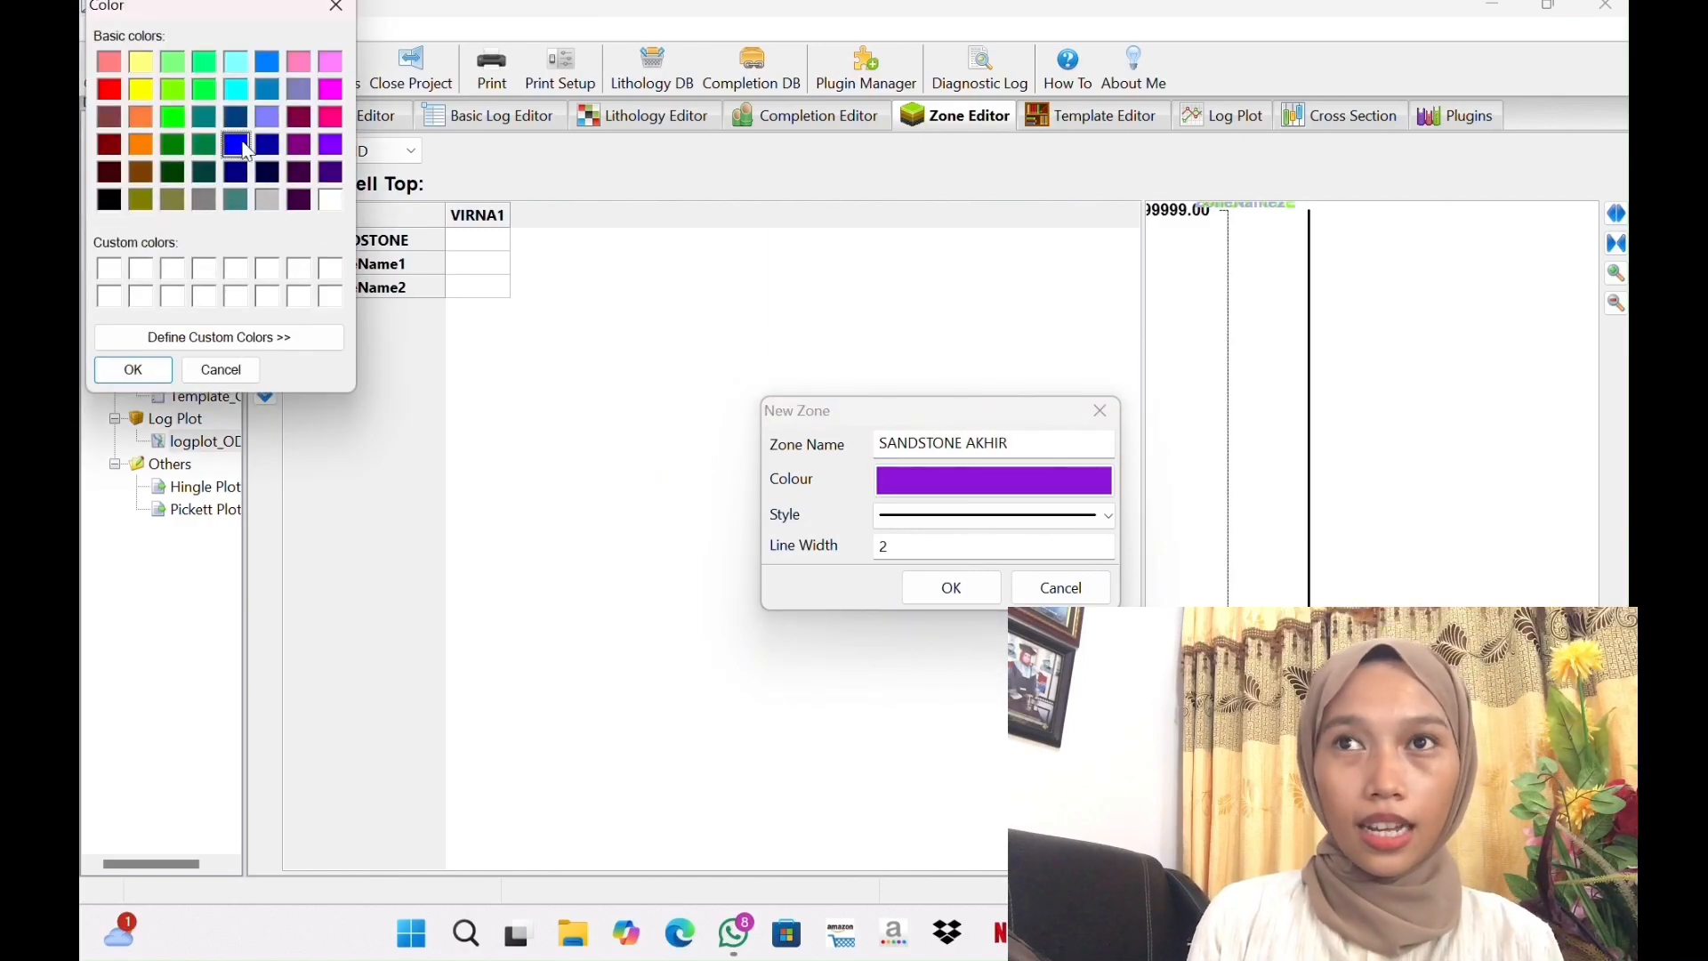
pyautogui.click(134, 370)
pyautogui.click(951, 587)
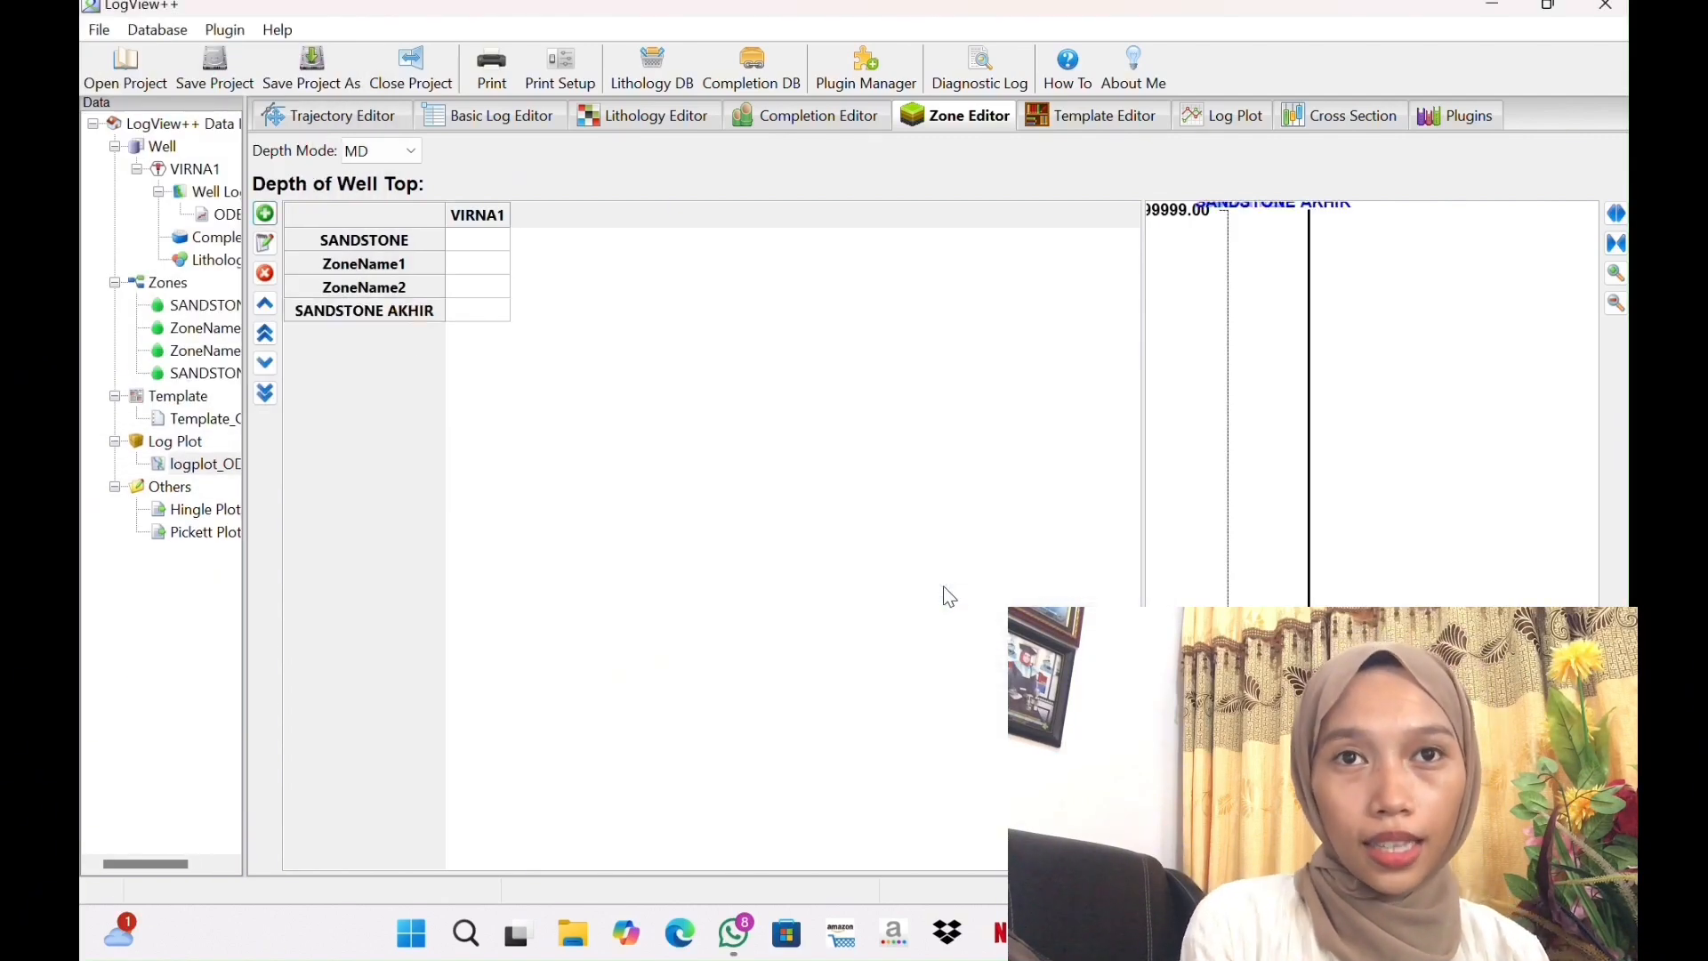
# Enter VIRNA1 well top depths 1125 for SANDSTONE and 1180 for SANDSTONE AKHIR
pyautogui.doubleClick(486, 240)
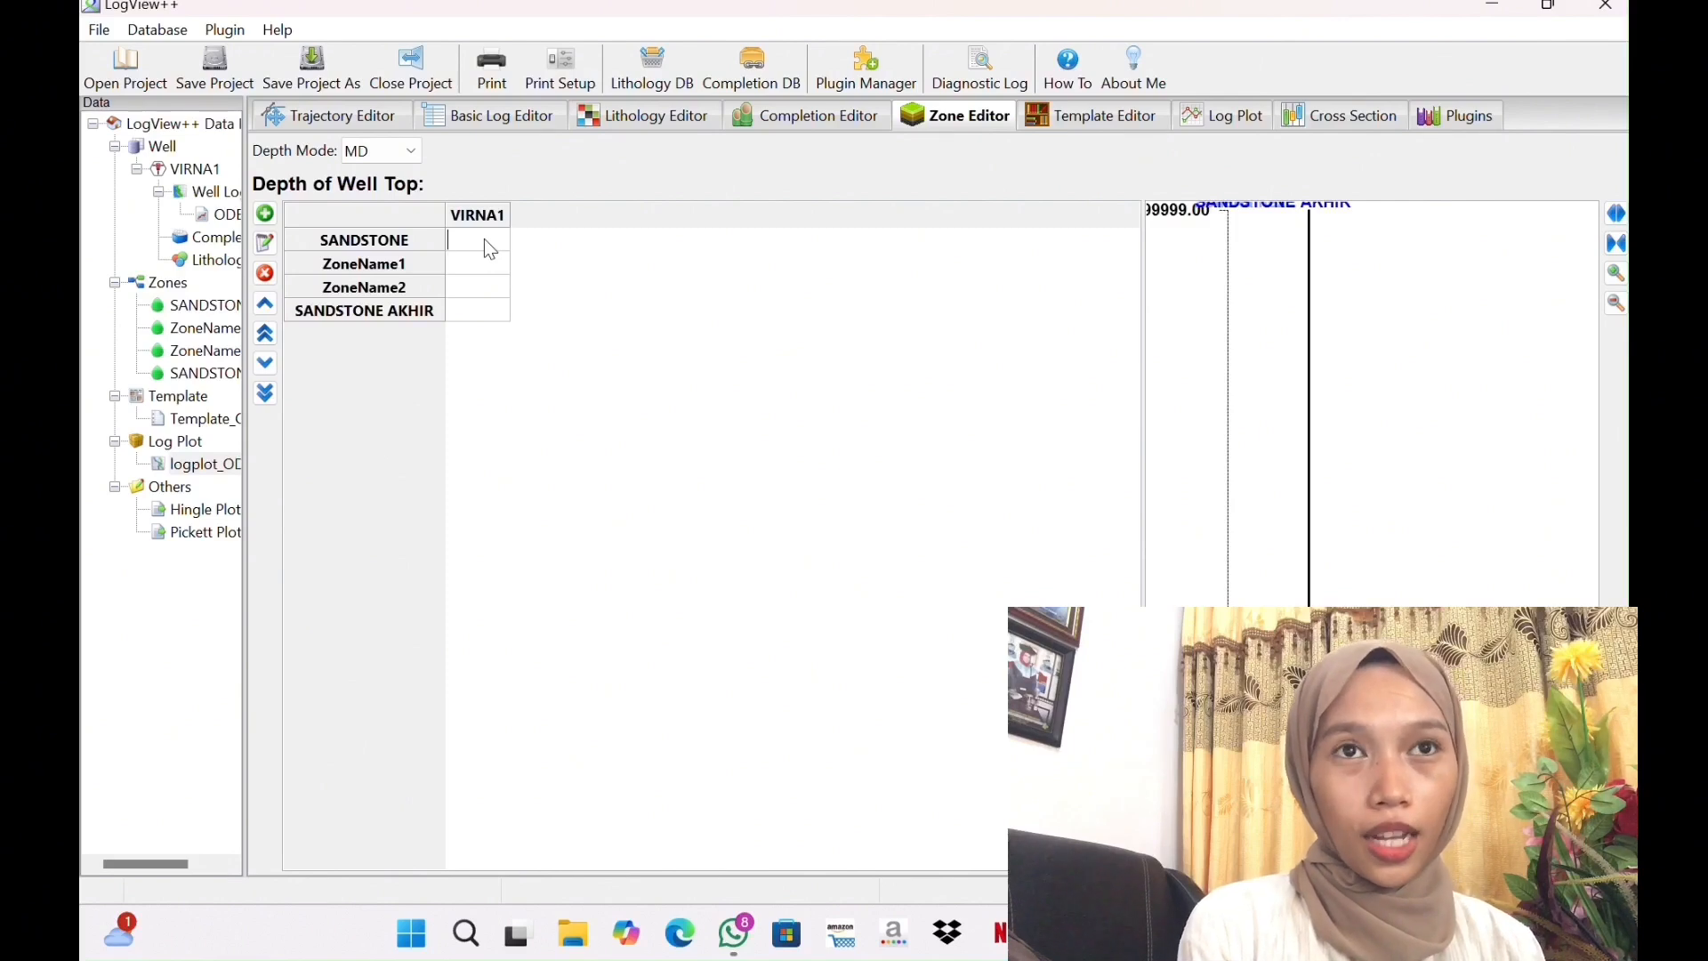
pyautogui.write('1125')
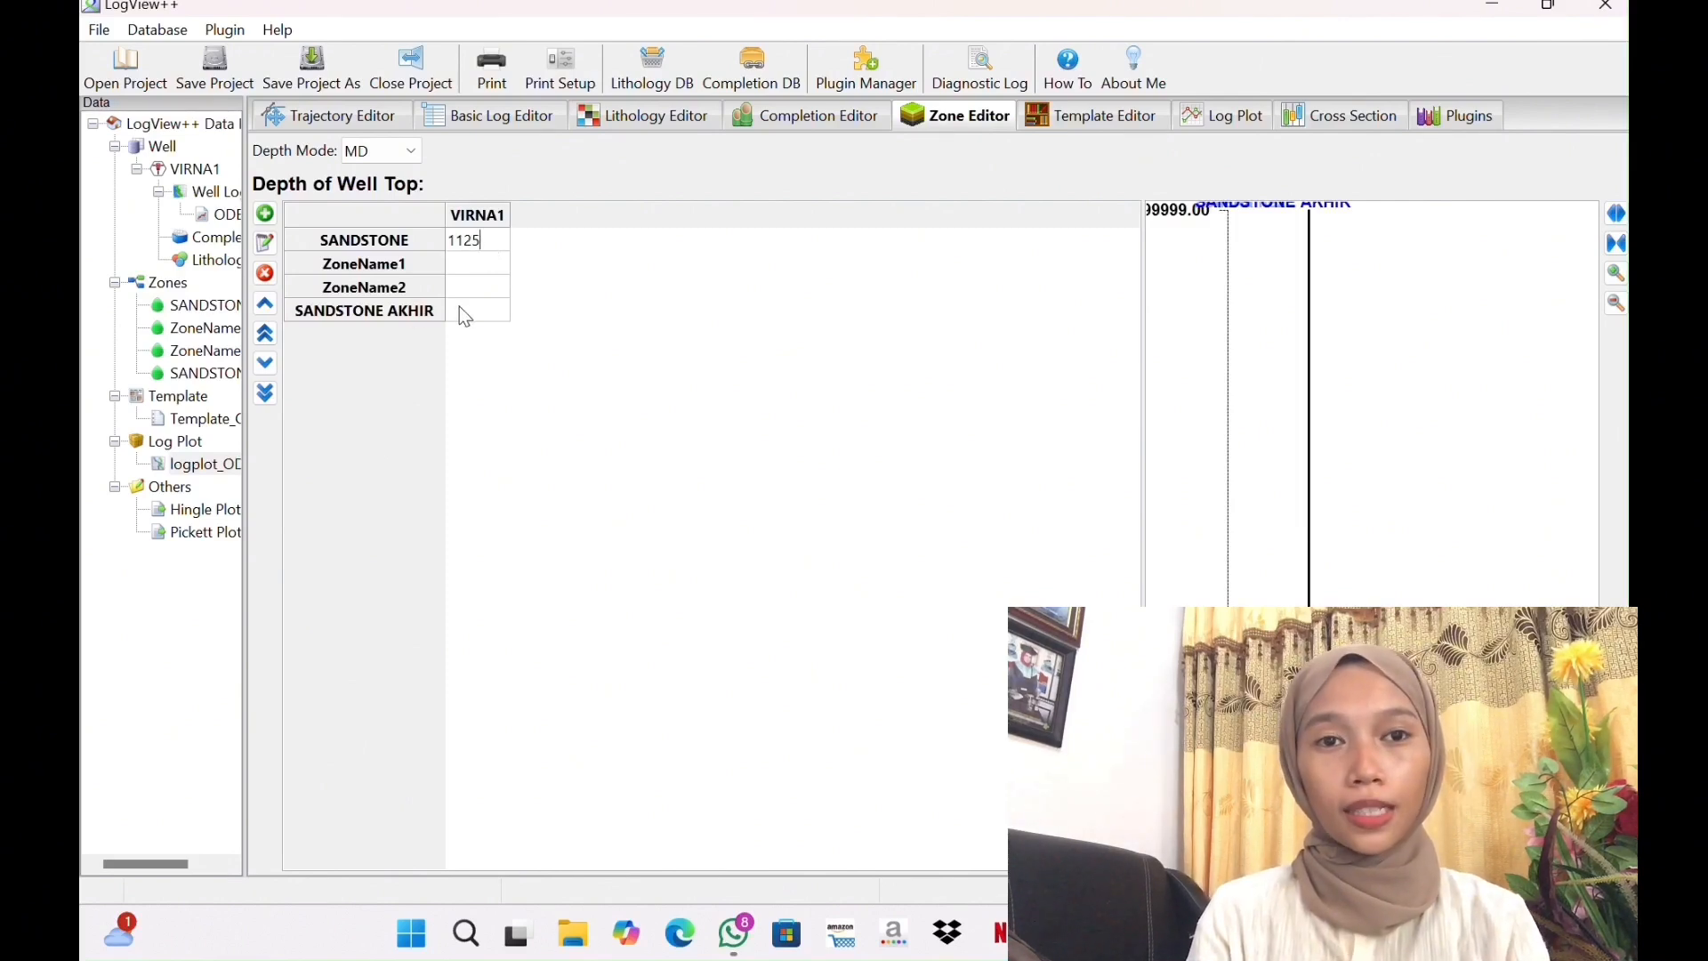
pyautogui.click(461, 314)
pyautogui.write('1180')
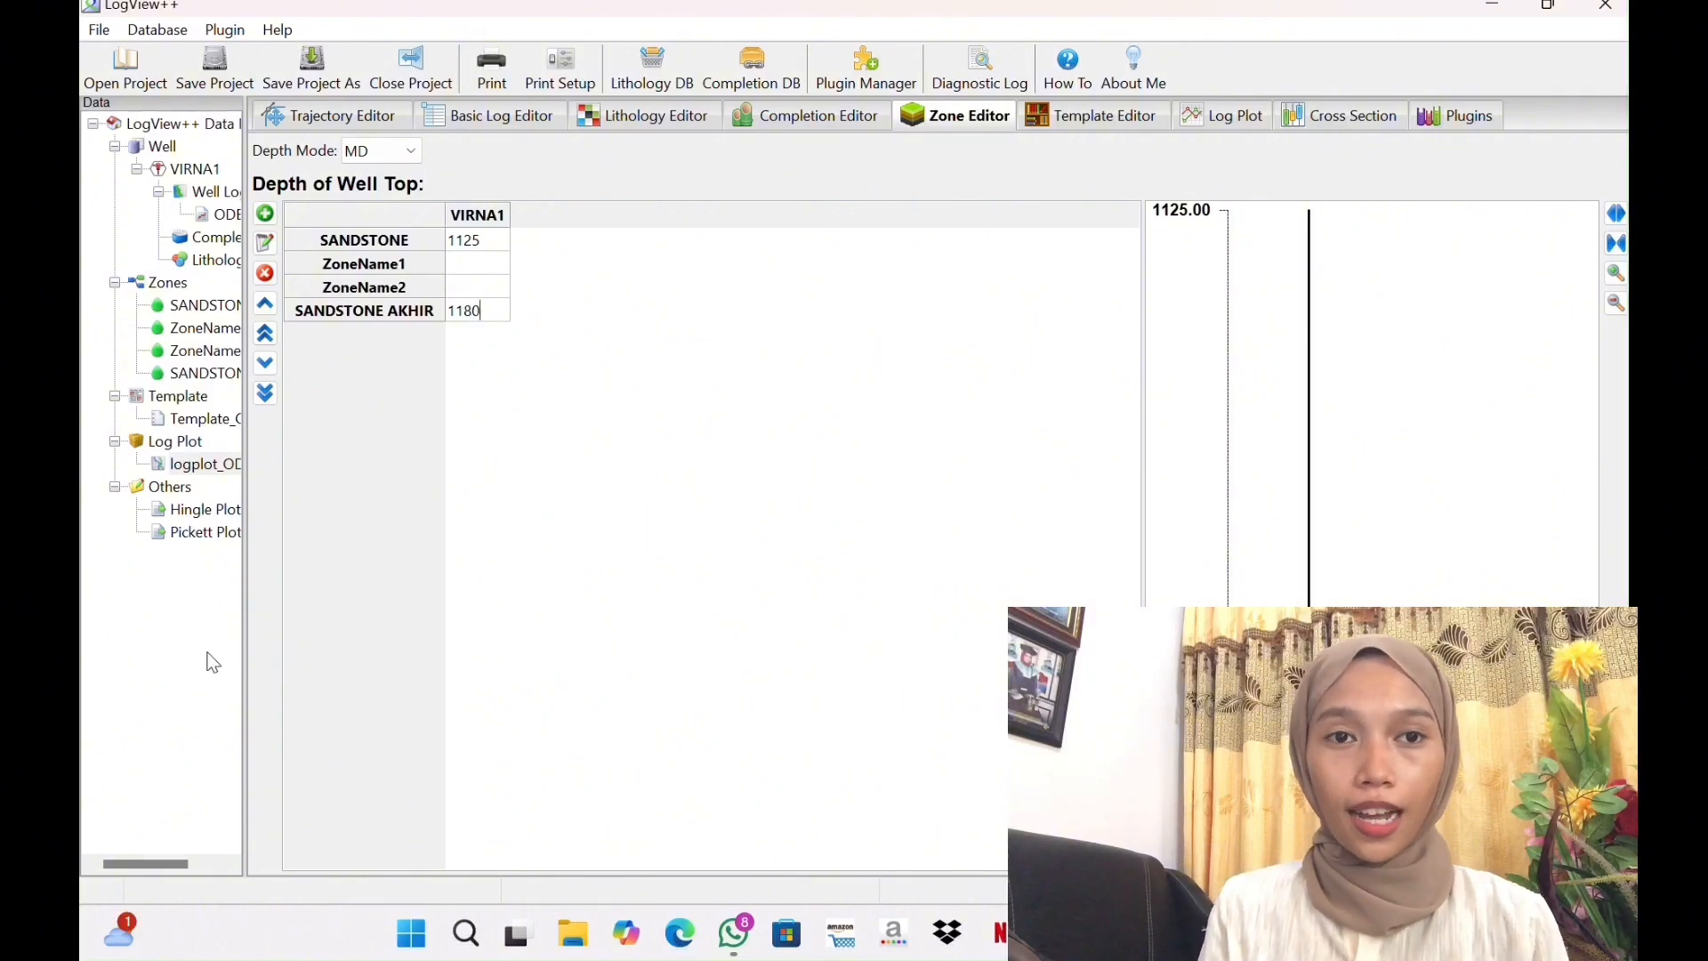
pyautogui.click(729, 7)
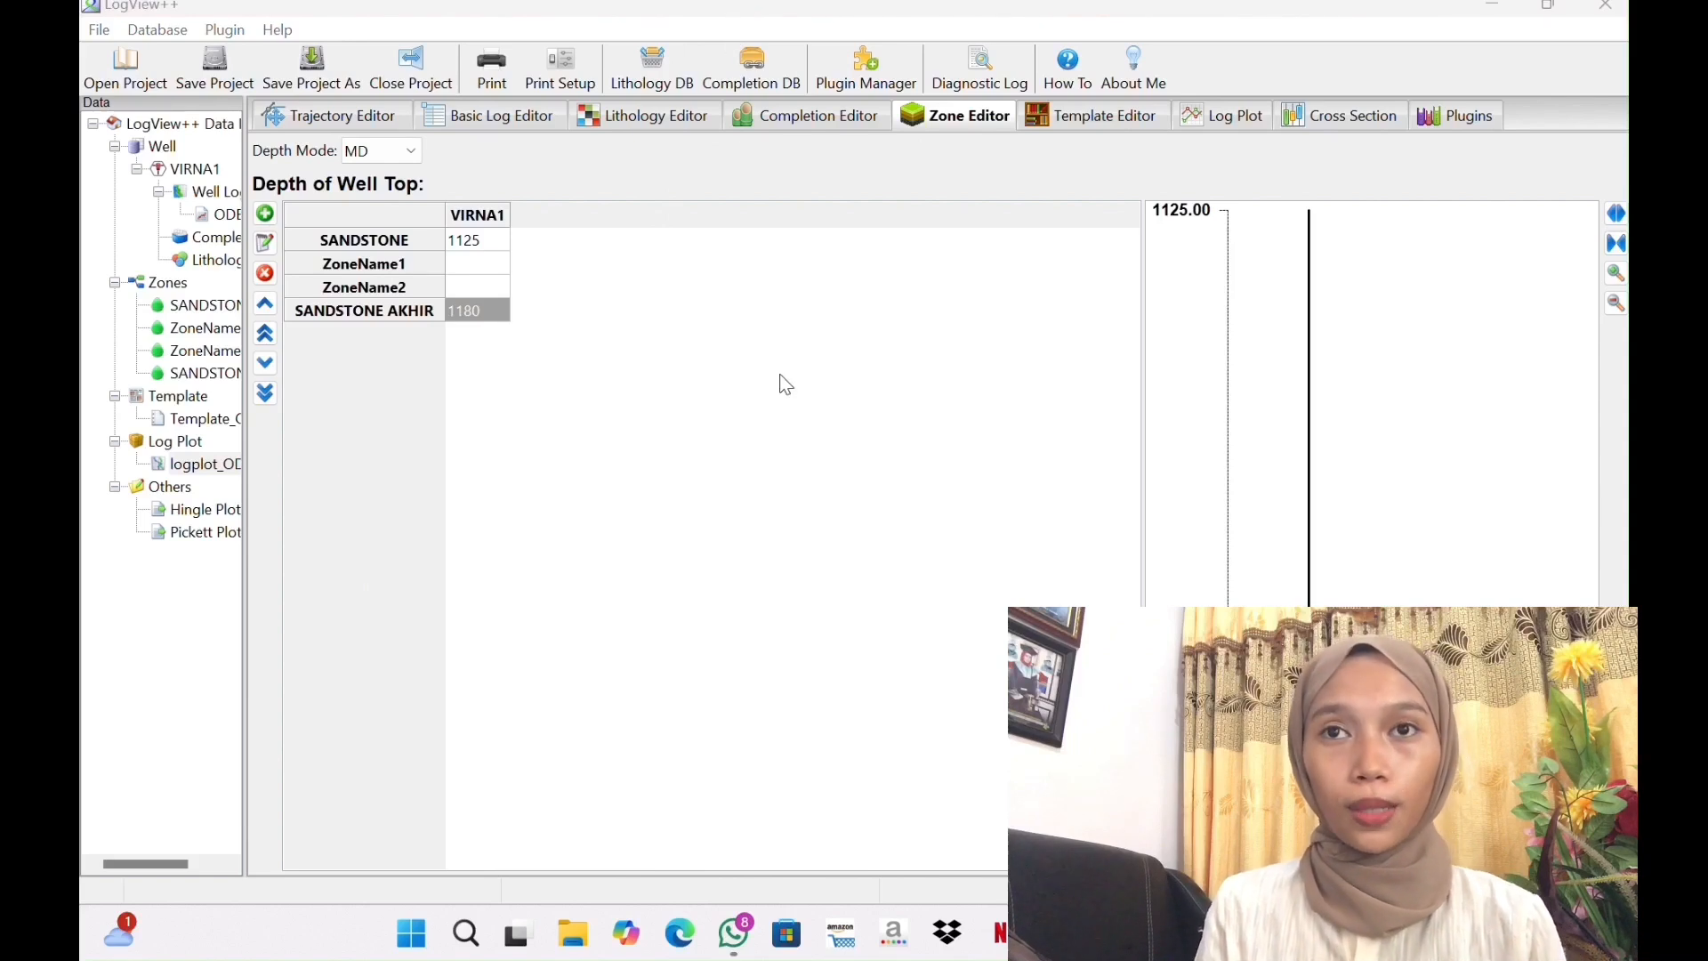
pyautogui.click(1226, 120)
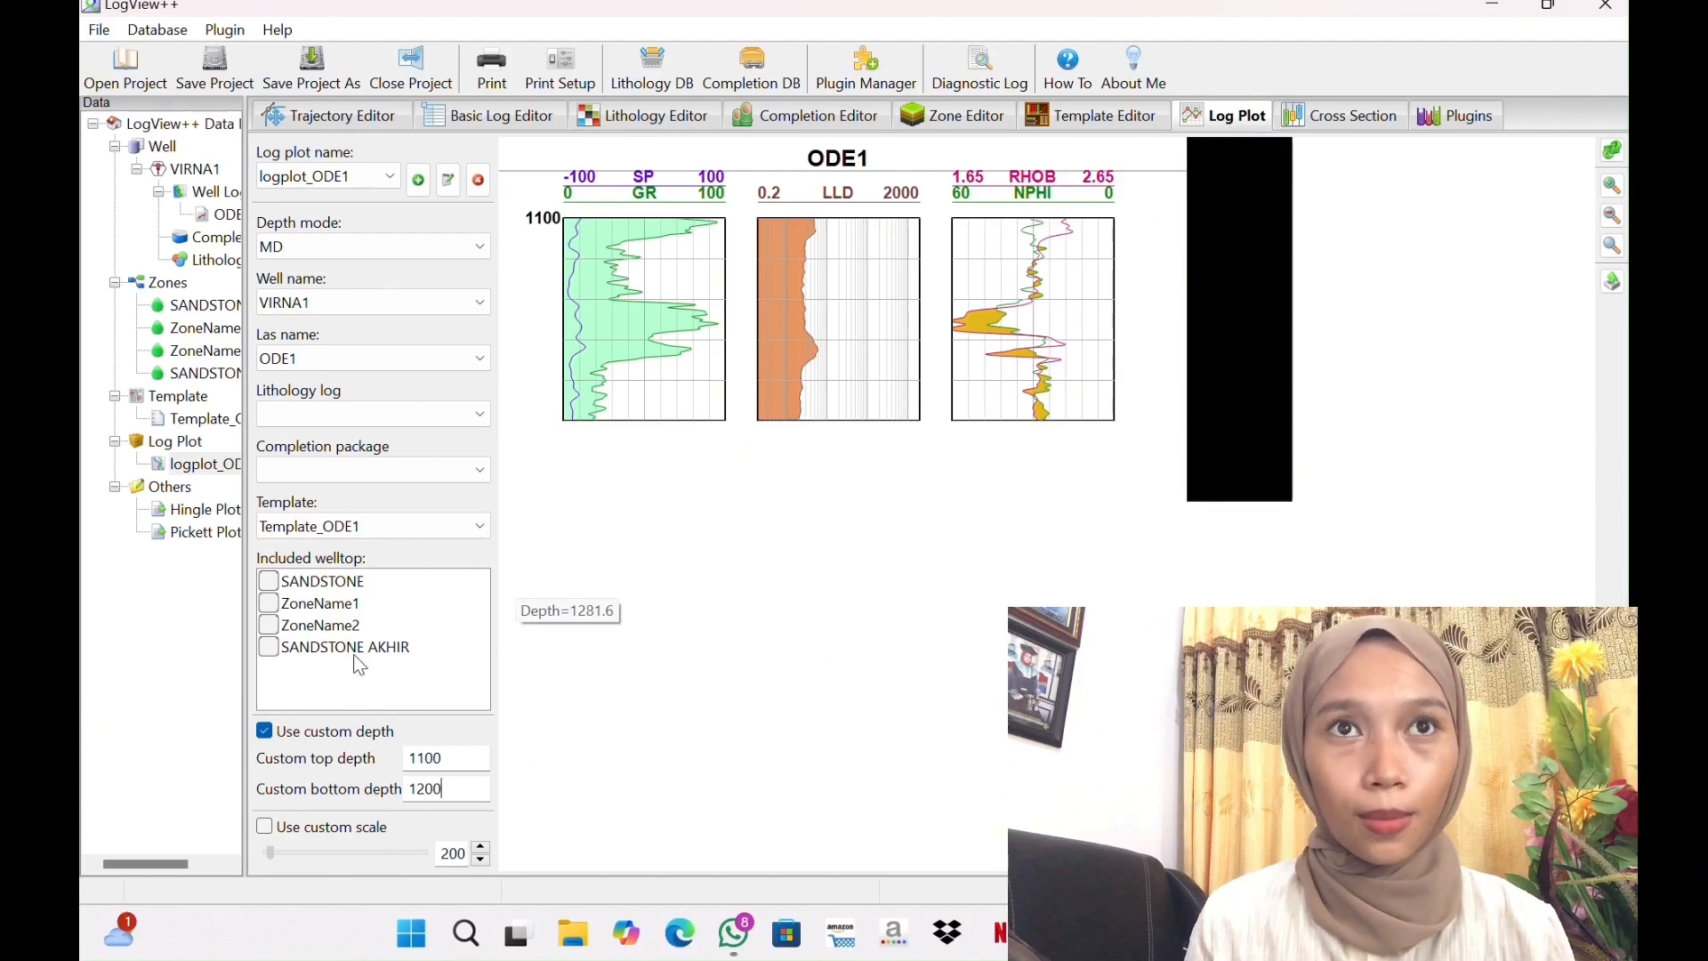
# Tick SANDSTONE and SANDSTONE AKHIR under Included welltop on logplot_ODE1
pyautogui.click(270, 583)
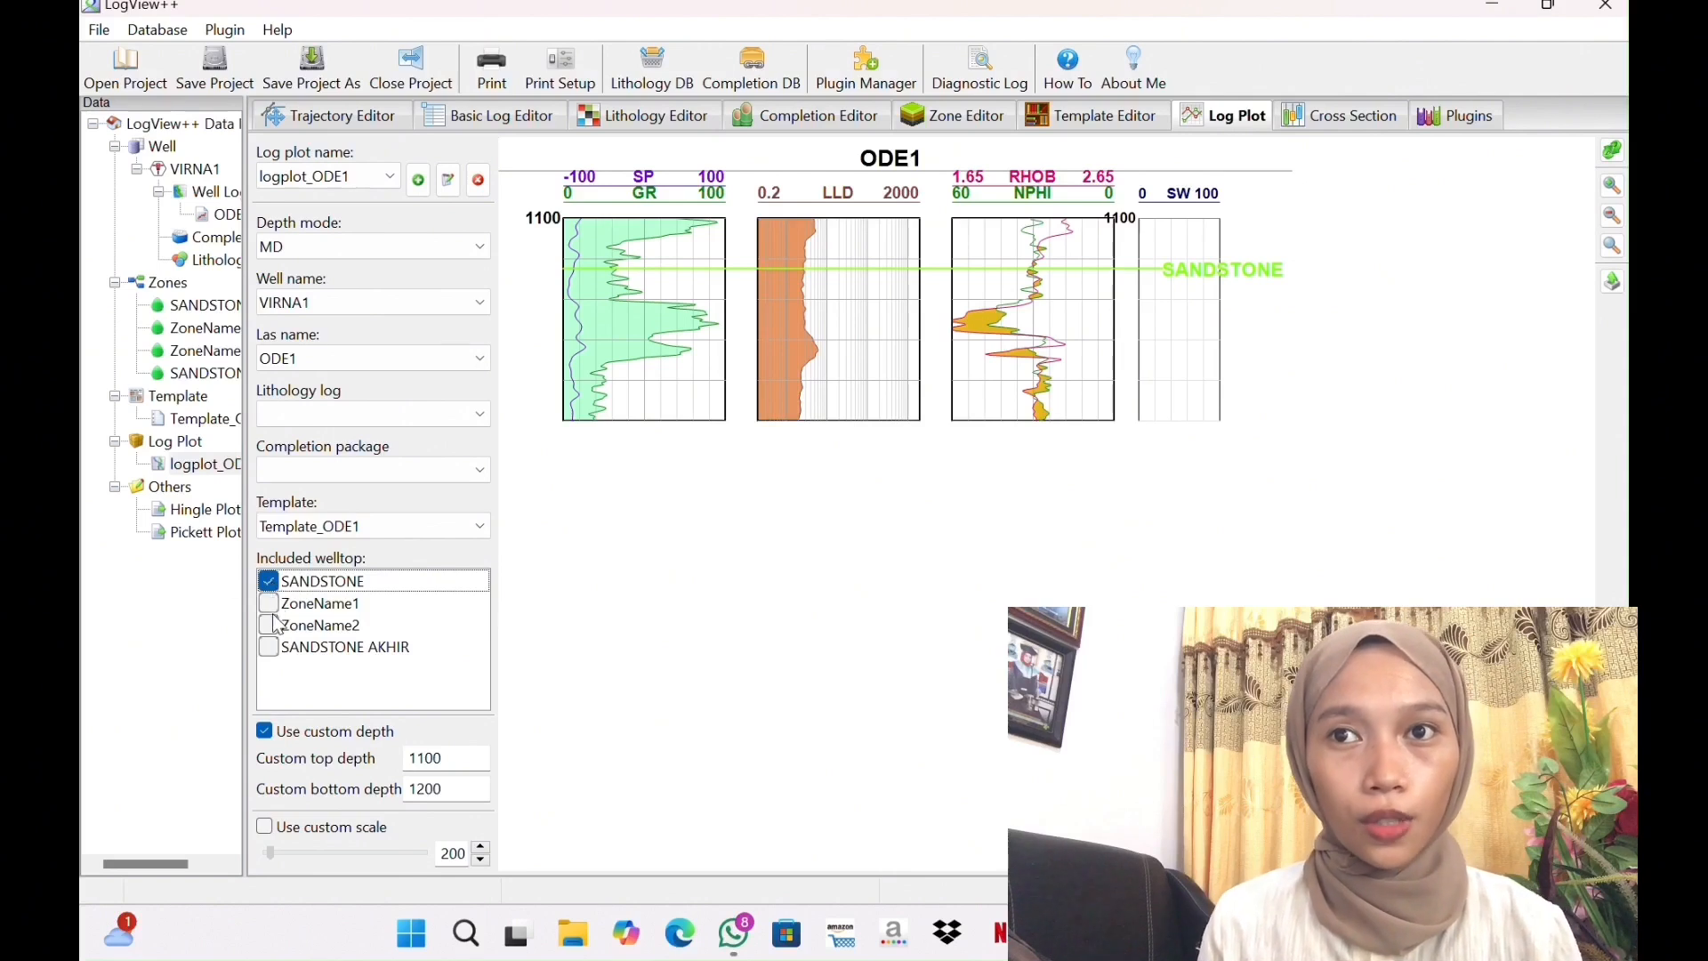
pyautogui.click(275, 650)
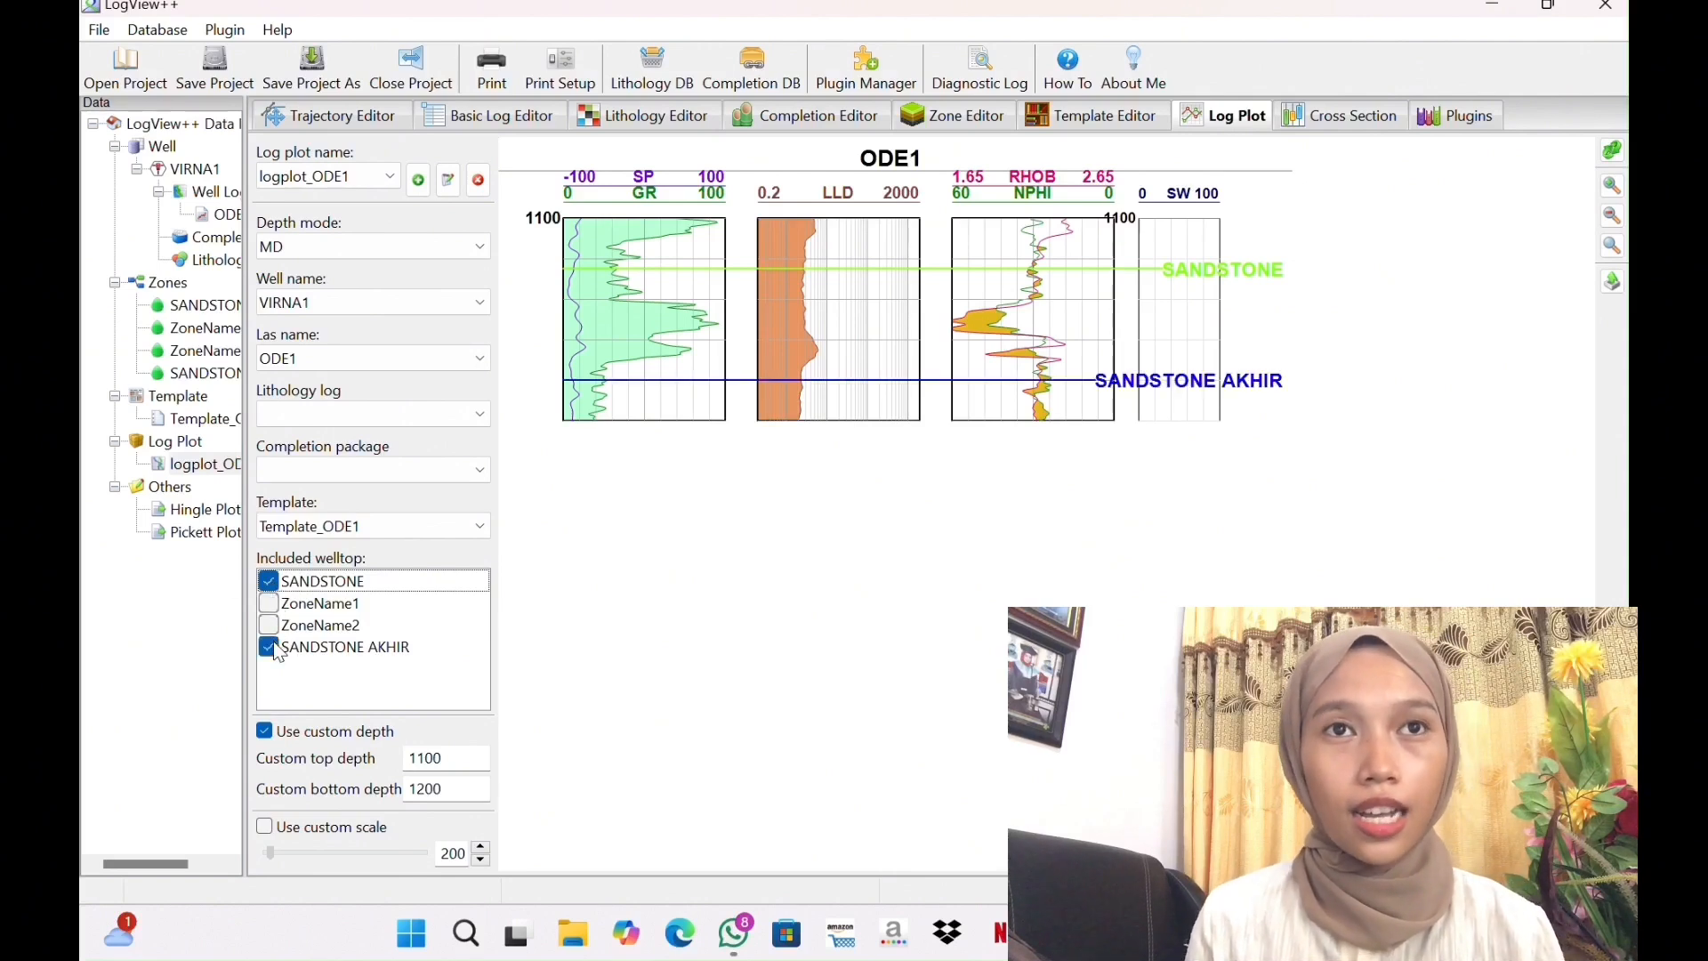
pyautogui.click(275, 647)
pyautogui.click(275, 648)
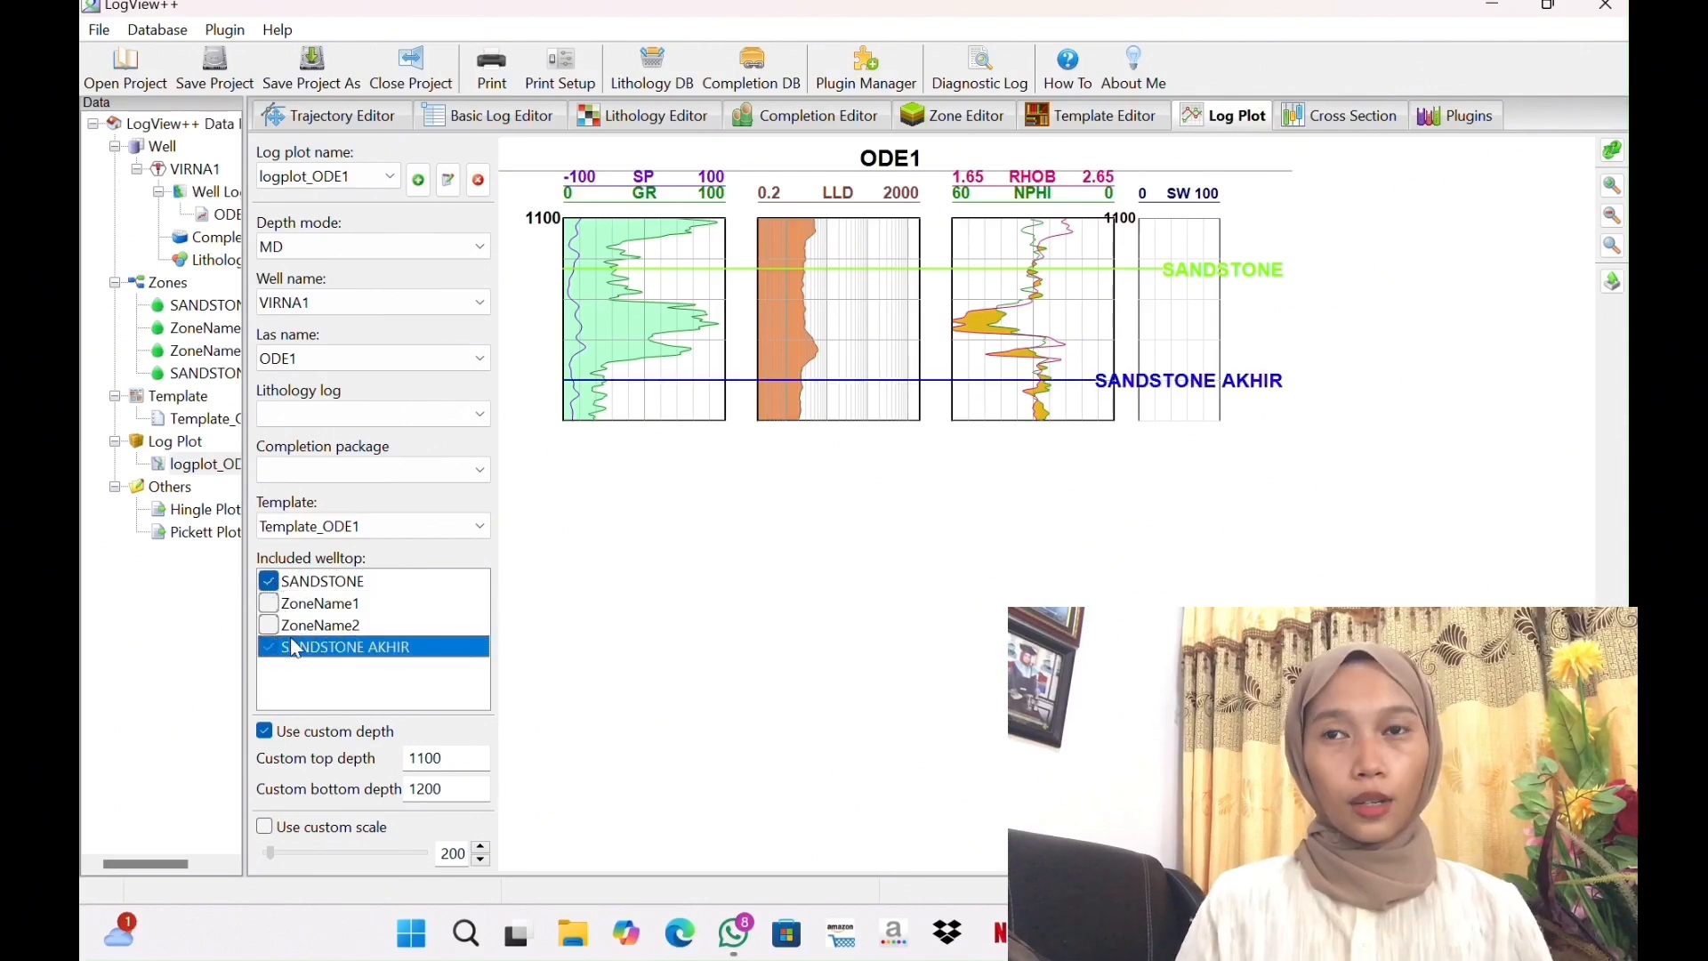
# Create a new lithology package and open its LithoPack log for well VIRNA1
pyautogui.rightClick(214, 260)
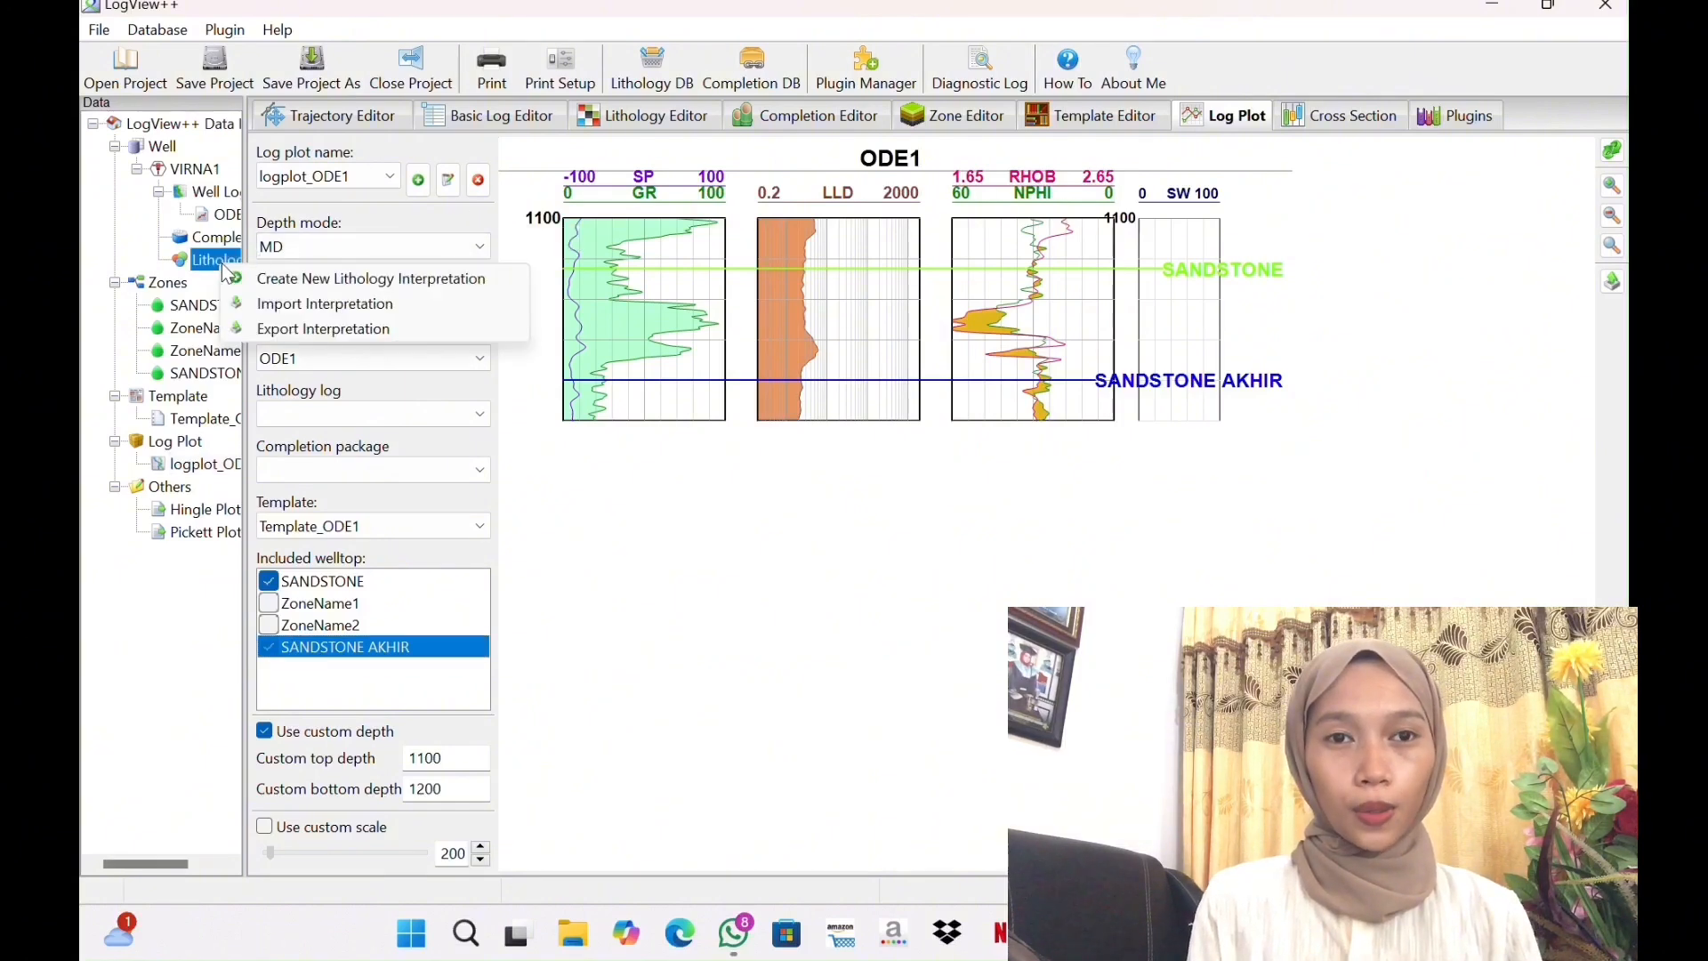
pyautogui.click(271, 281)
pyautogui.click(879, 499)
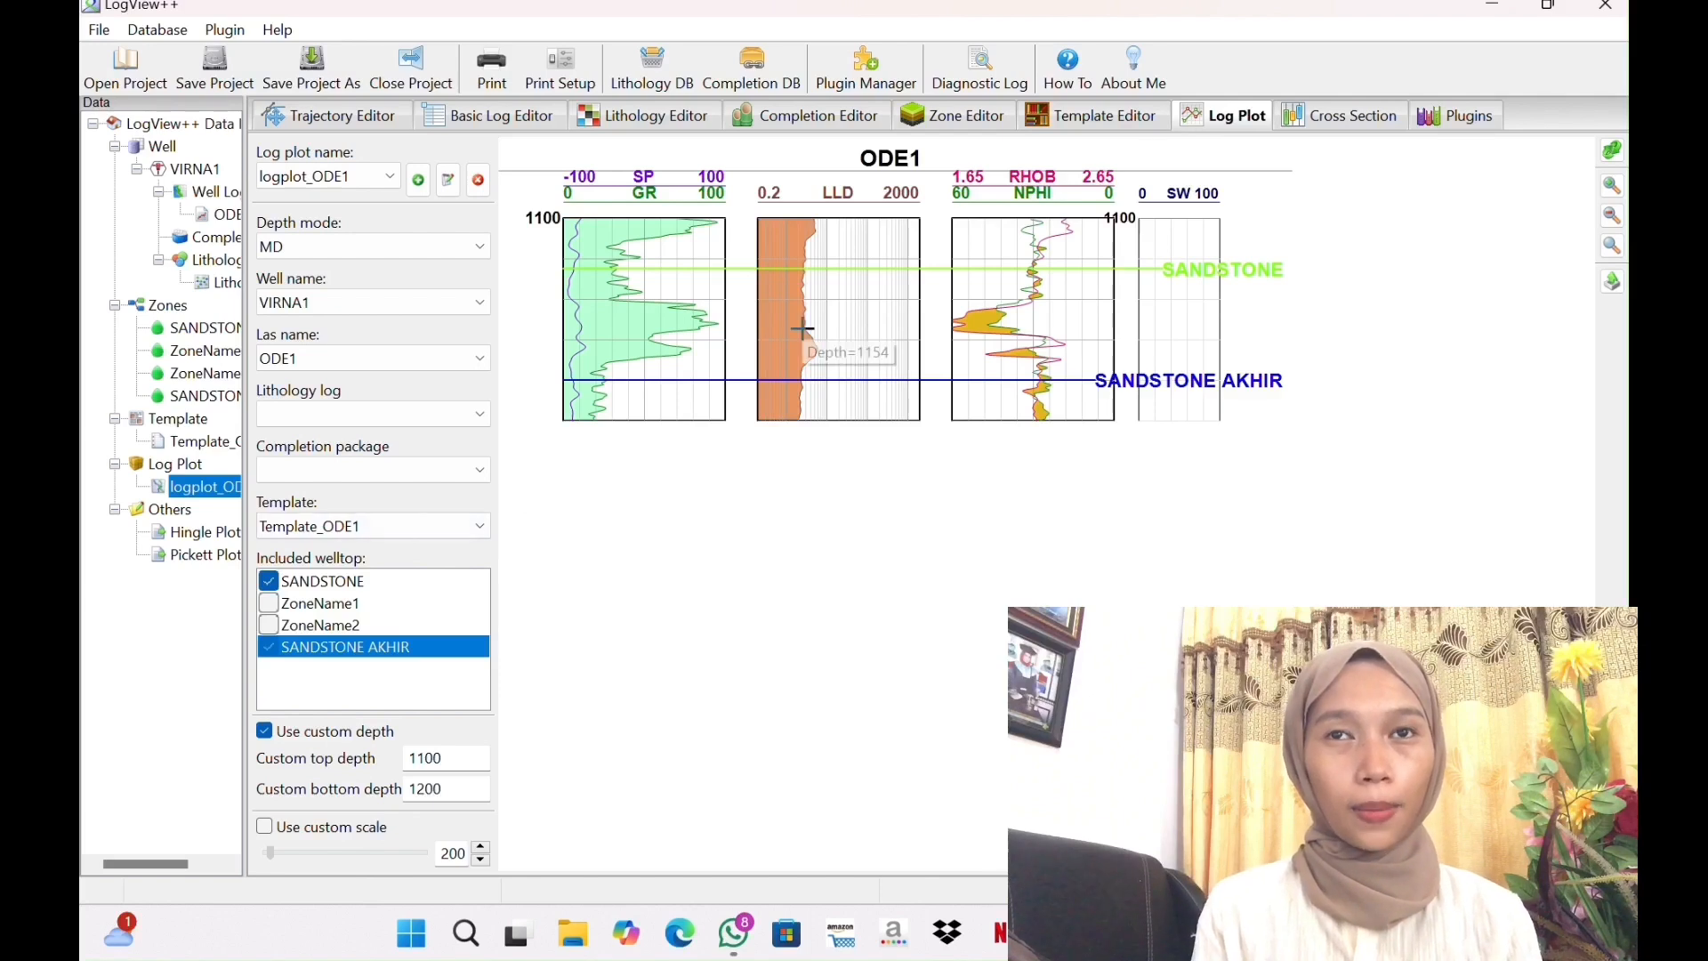
pyautogui.click(667, 116)
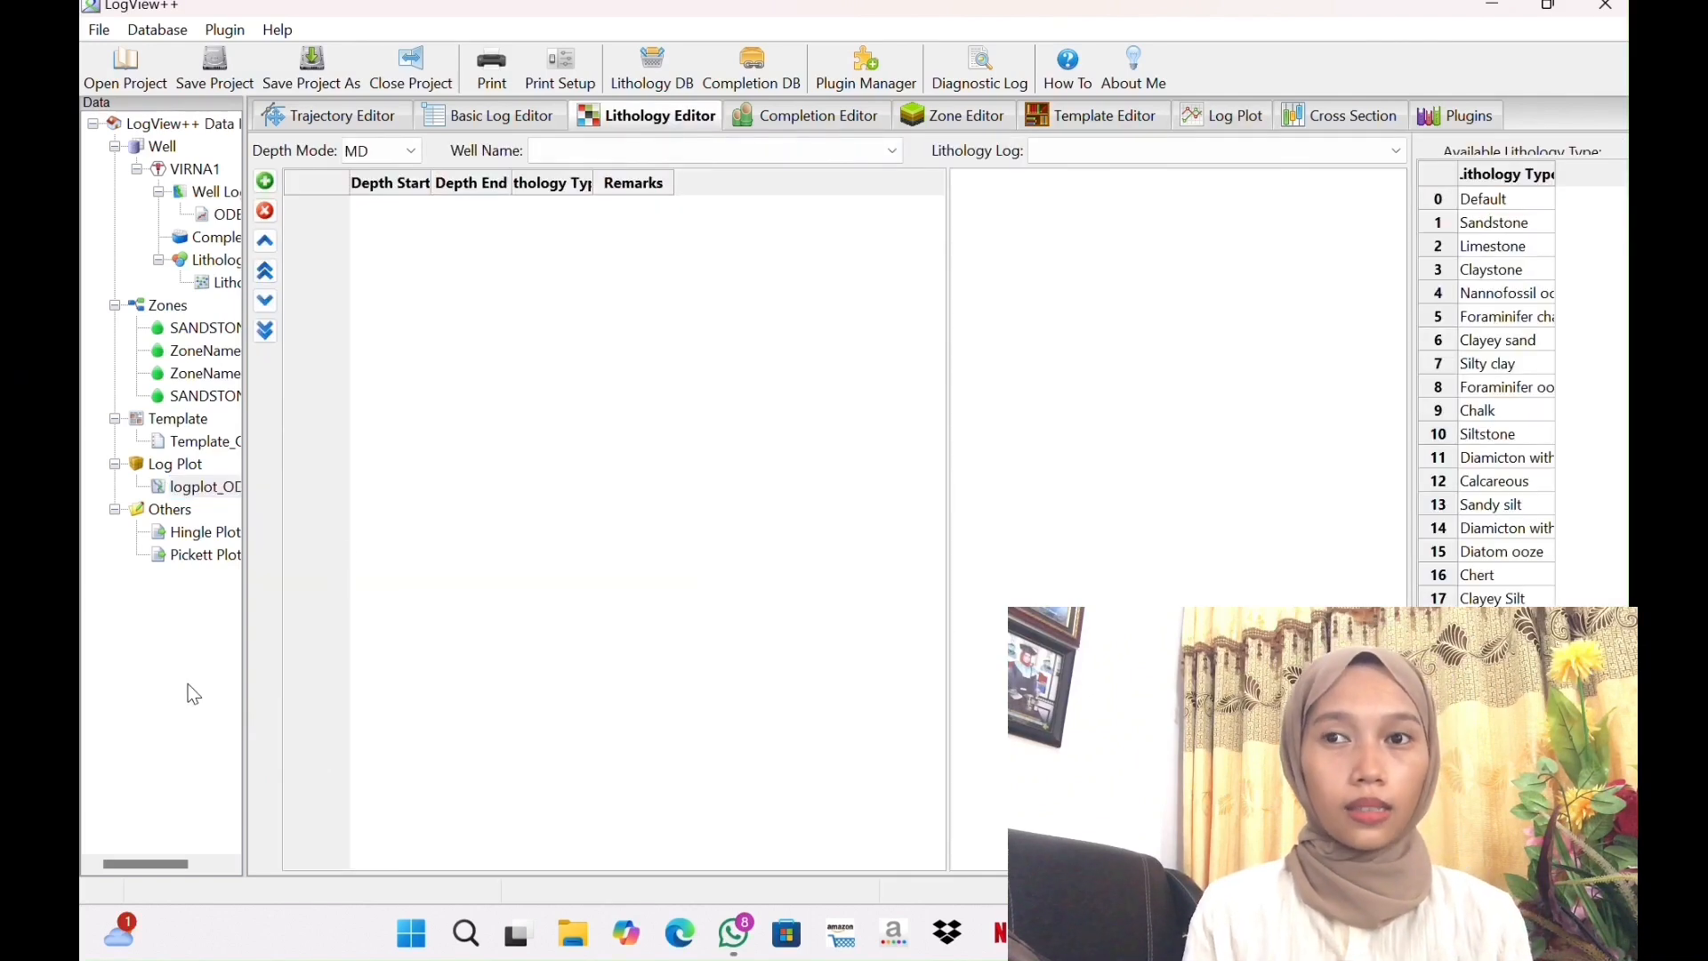
pyautogui.click(723, 153)
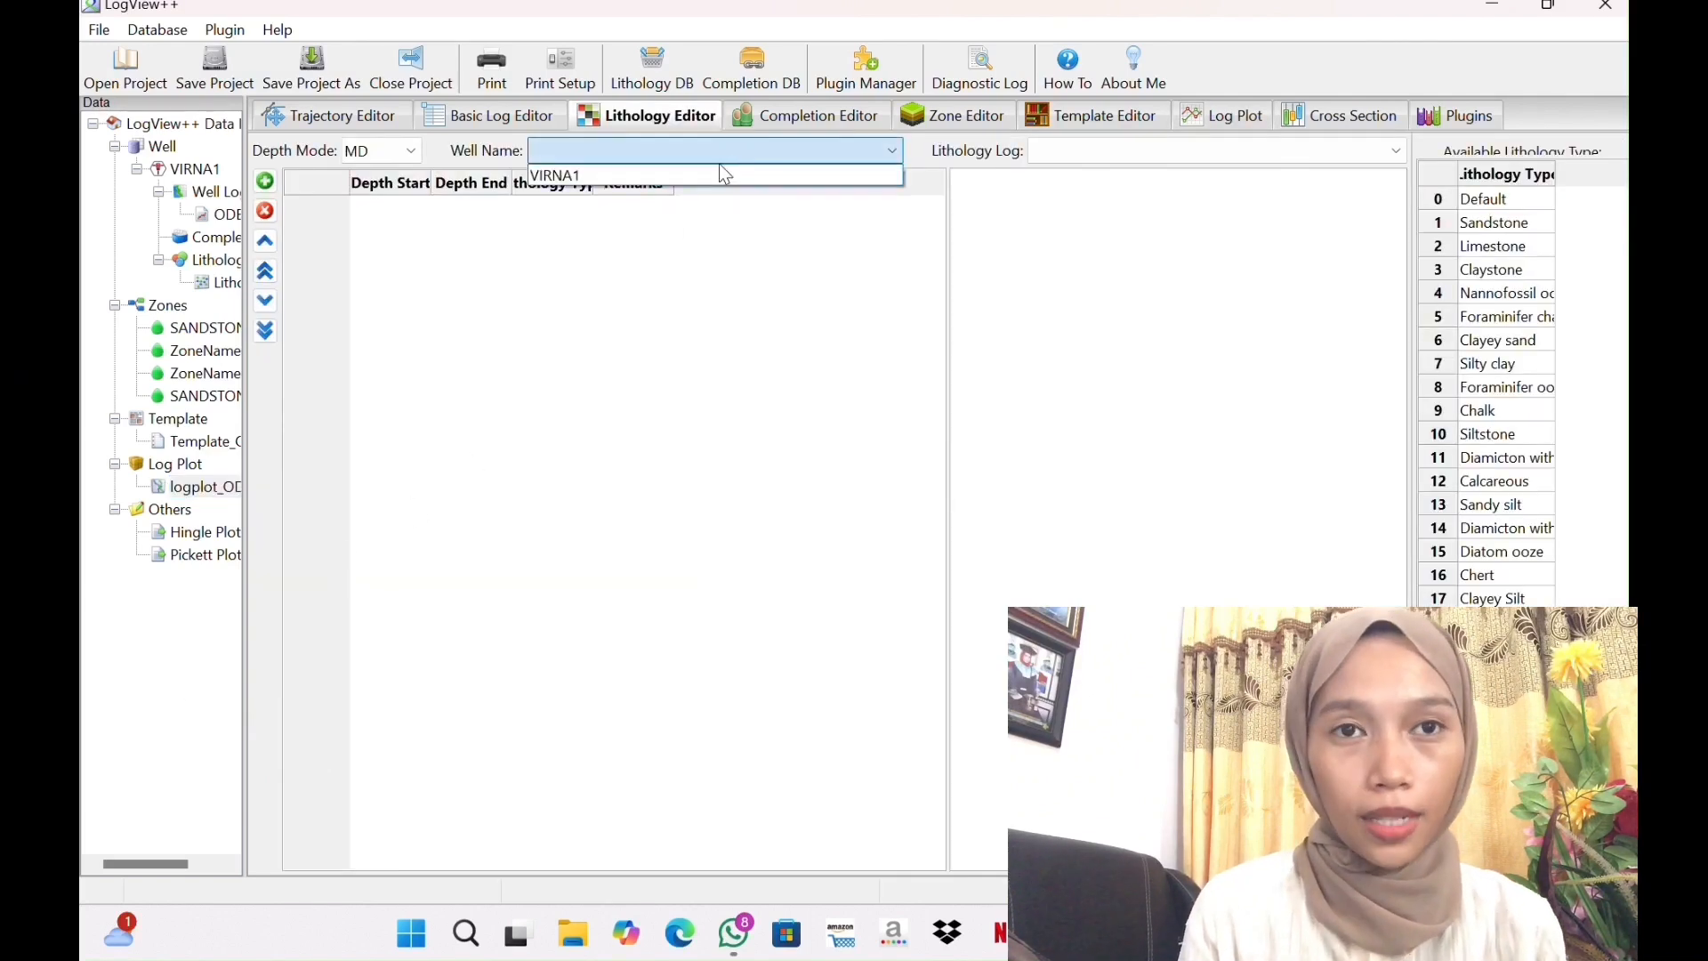
pyautogui.click(723, 178)
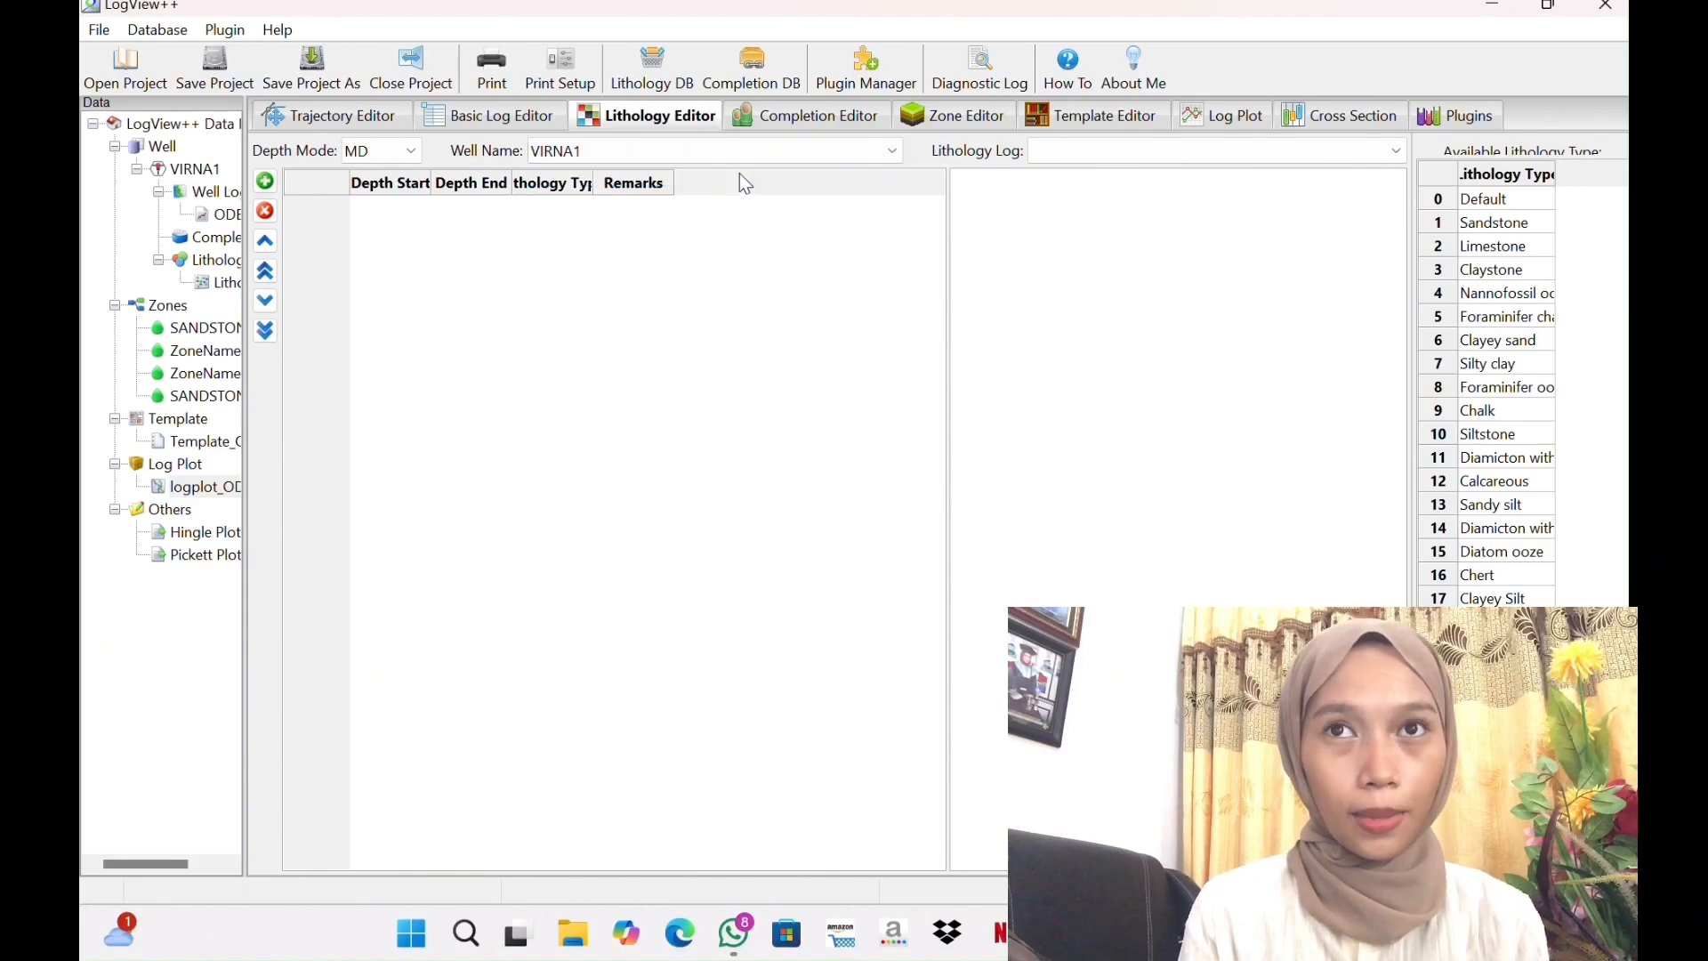
pyautogui.click(1203, 178)
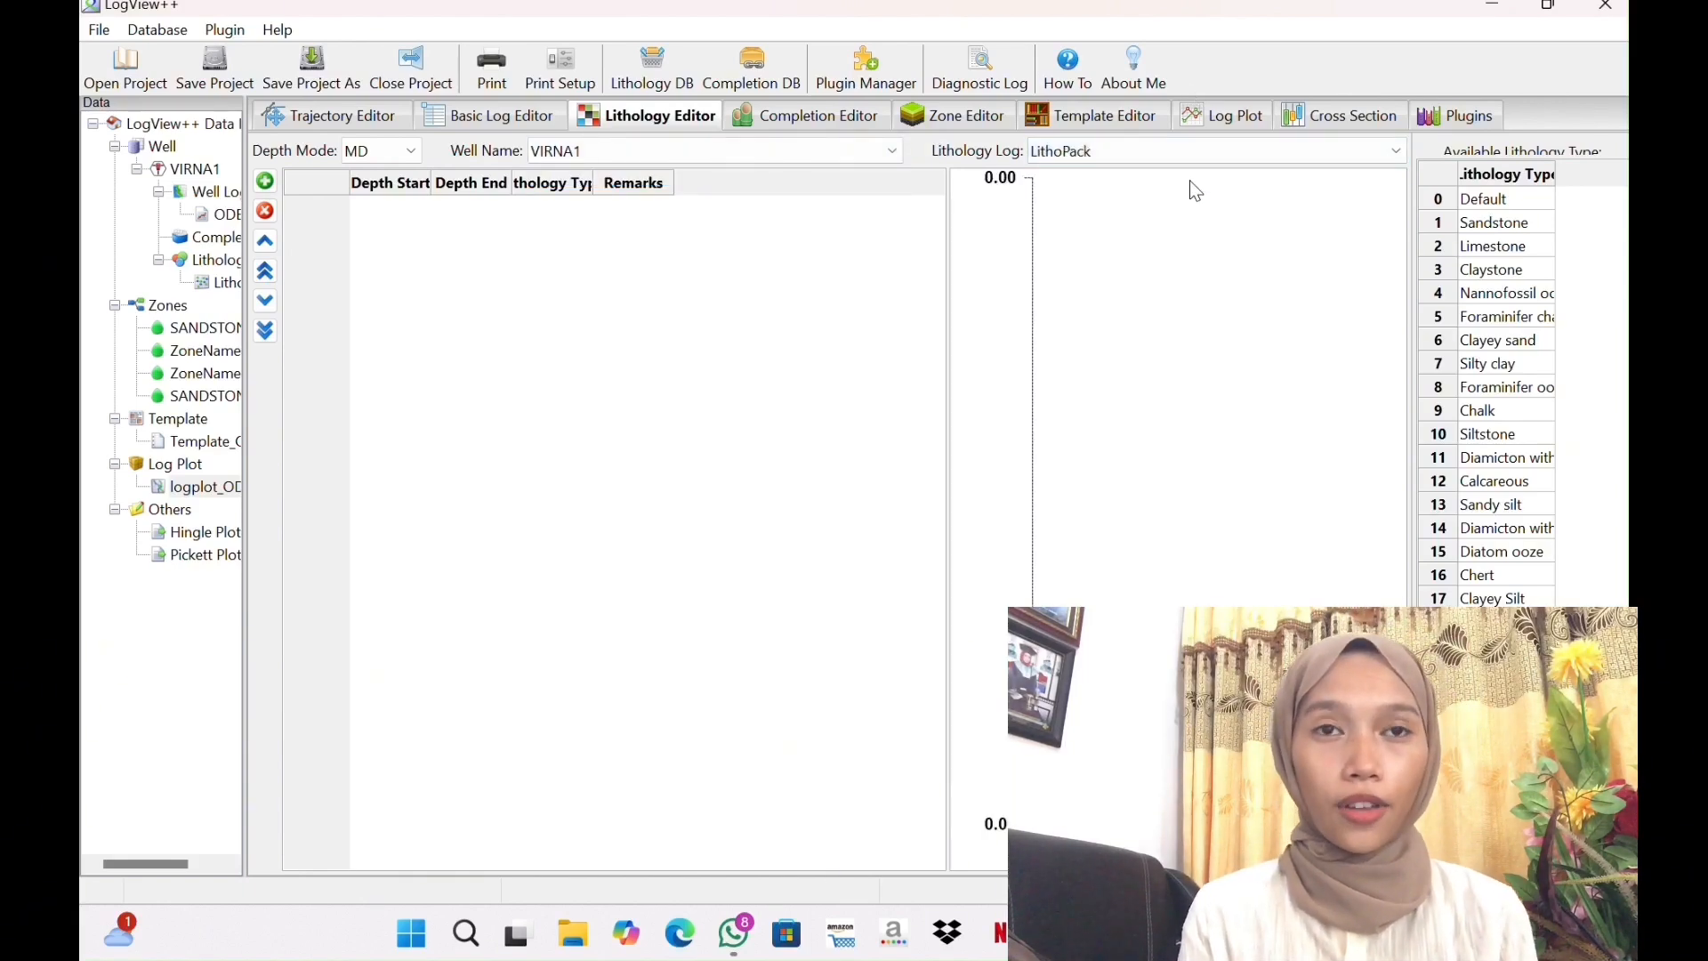
# Add a lithology interval from 1125 to 1180
pyautogui.click(265, 183)
pyautogui.click(400, 210)
pyautogui.write('1125')
pyautogui.click(472, 211)
pyautogui.write('1180')
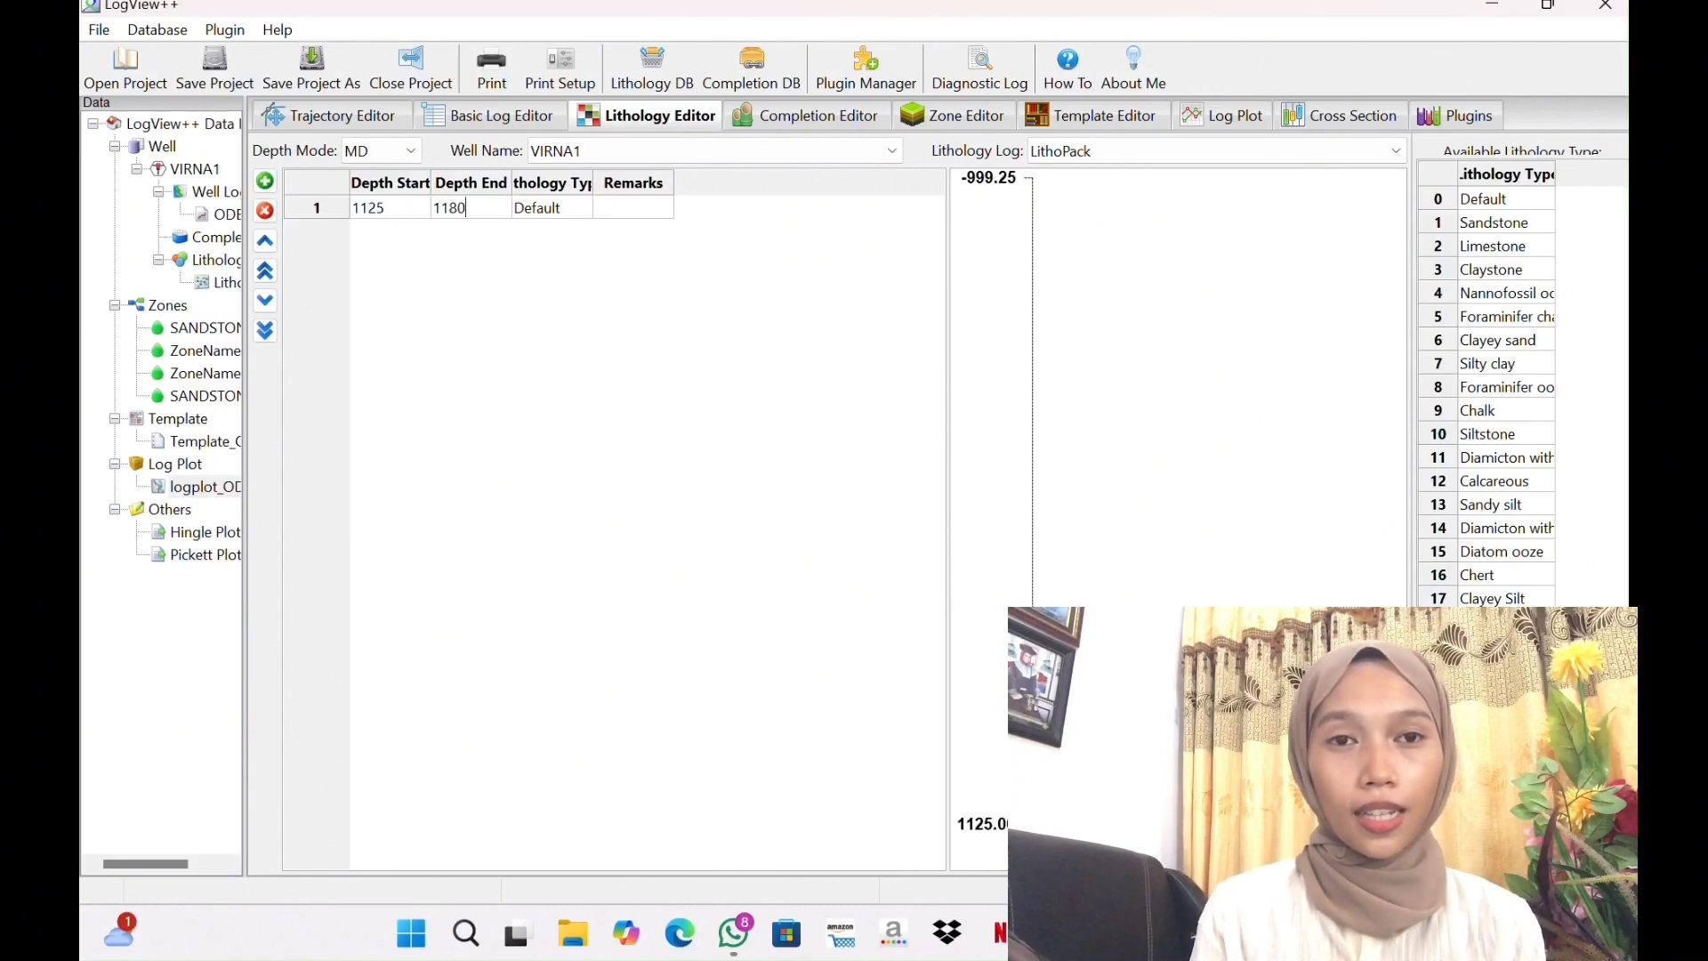
pyautogui.click(725, 31)
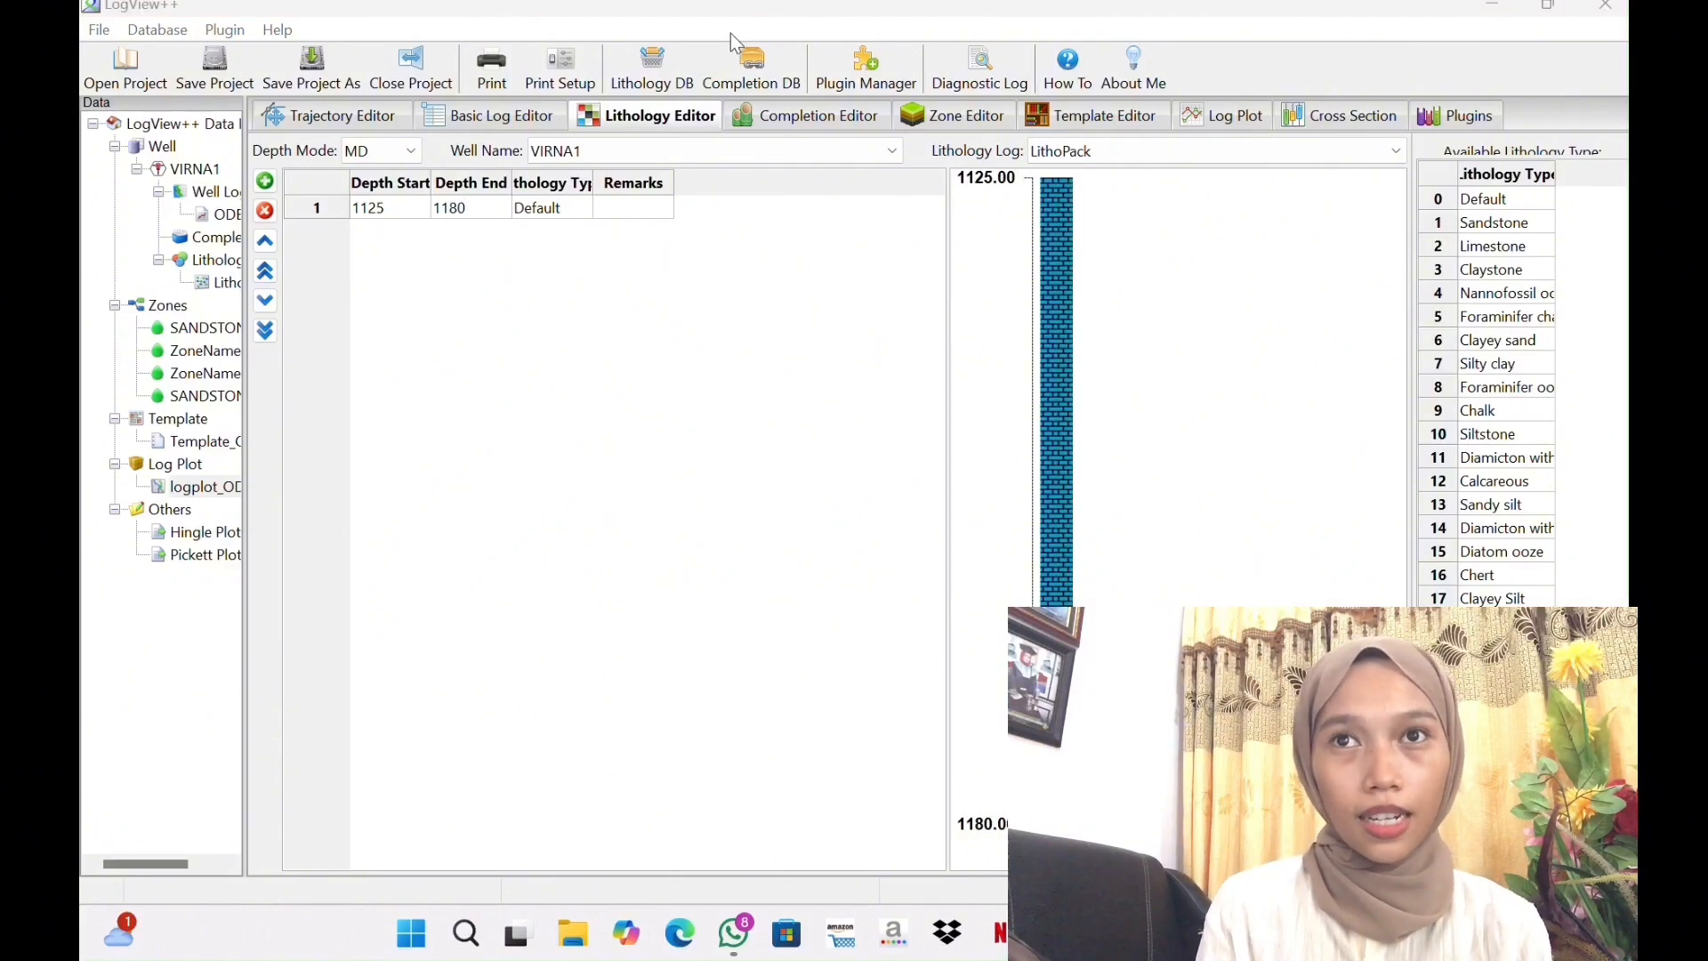
# Set the interval's lithology to Sandstone and remark it 'ZONA HIDROKARBON, BERISI GAS'
pyautogui.click(565, 212)
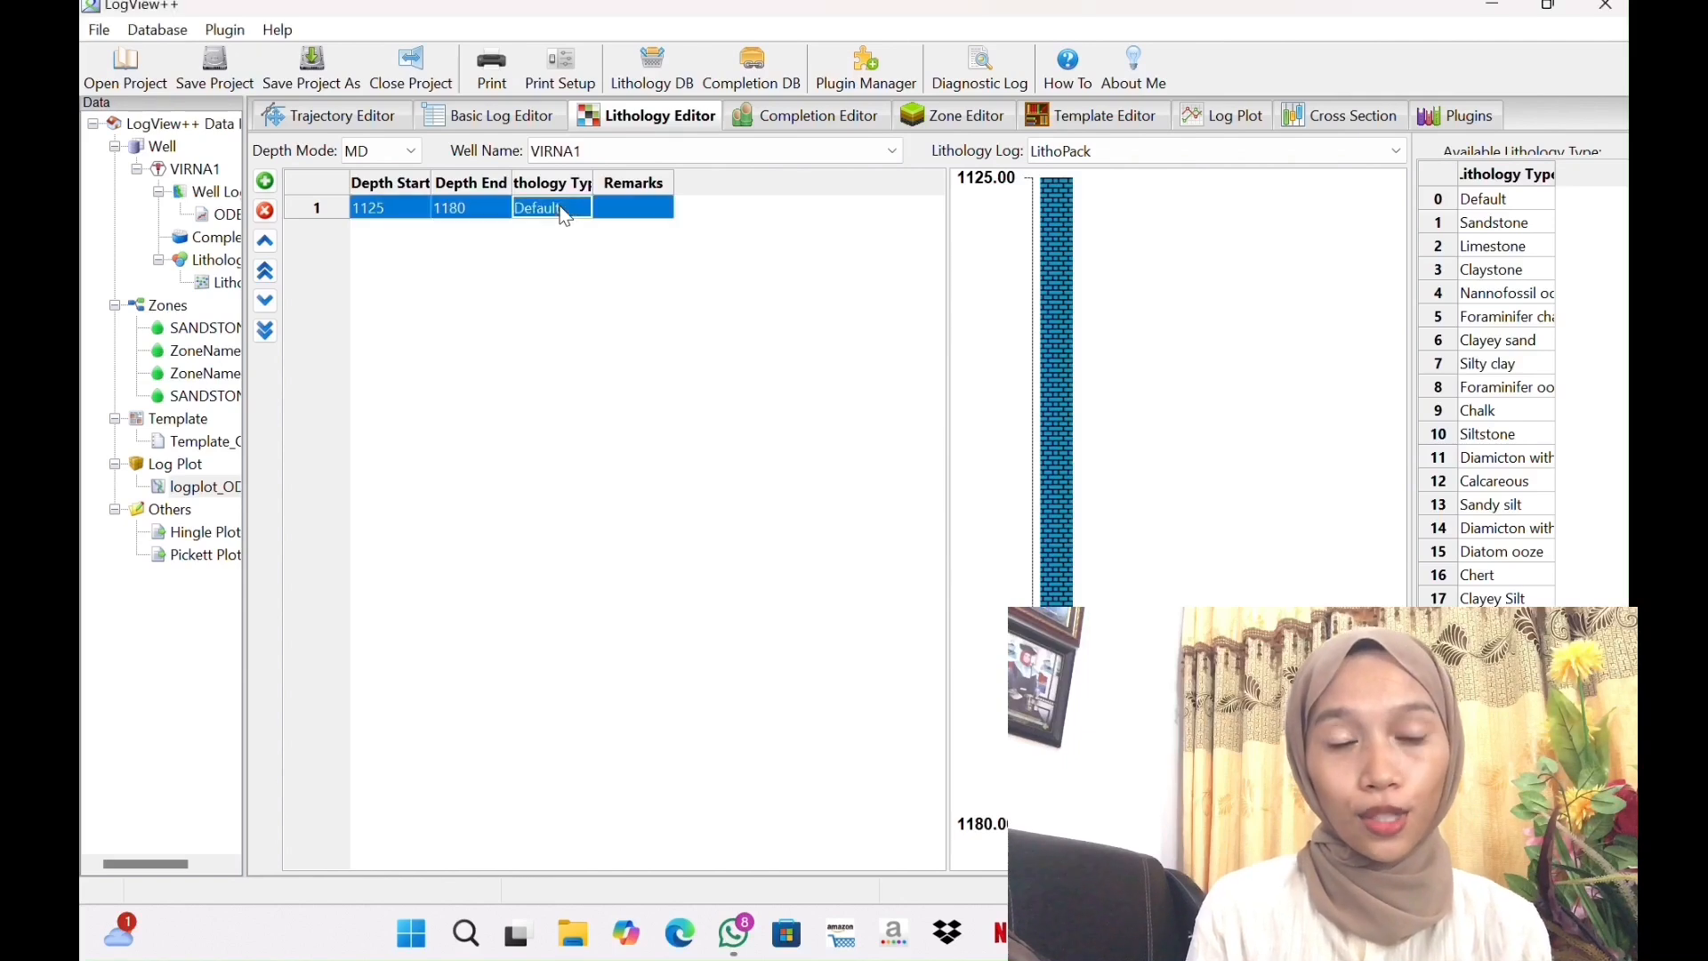
pyautogui.click(585, 208)
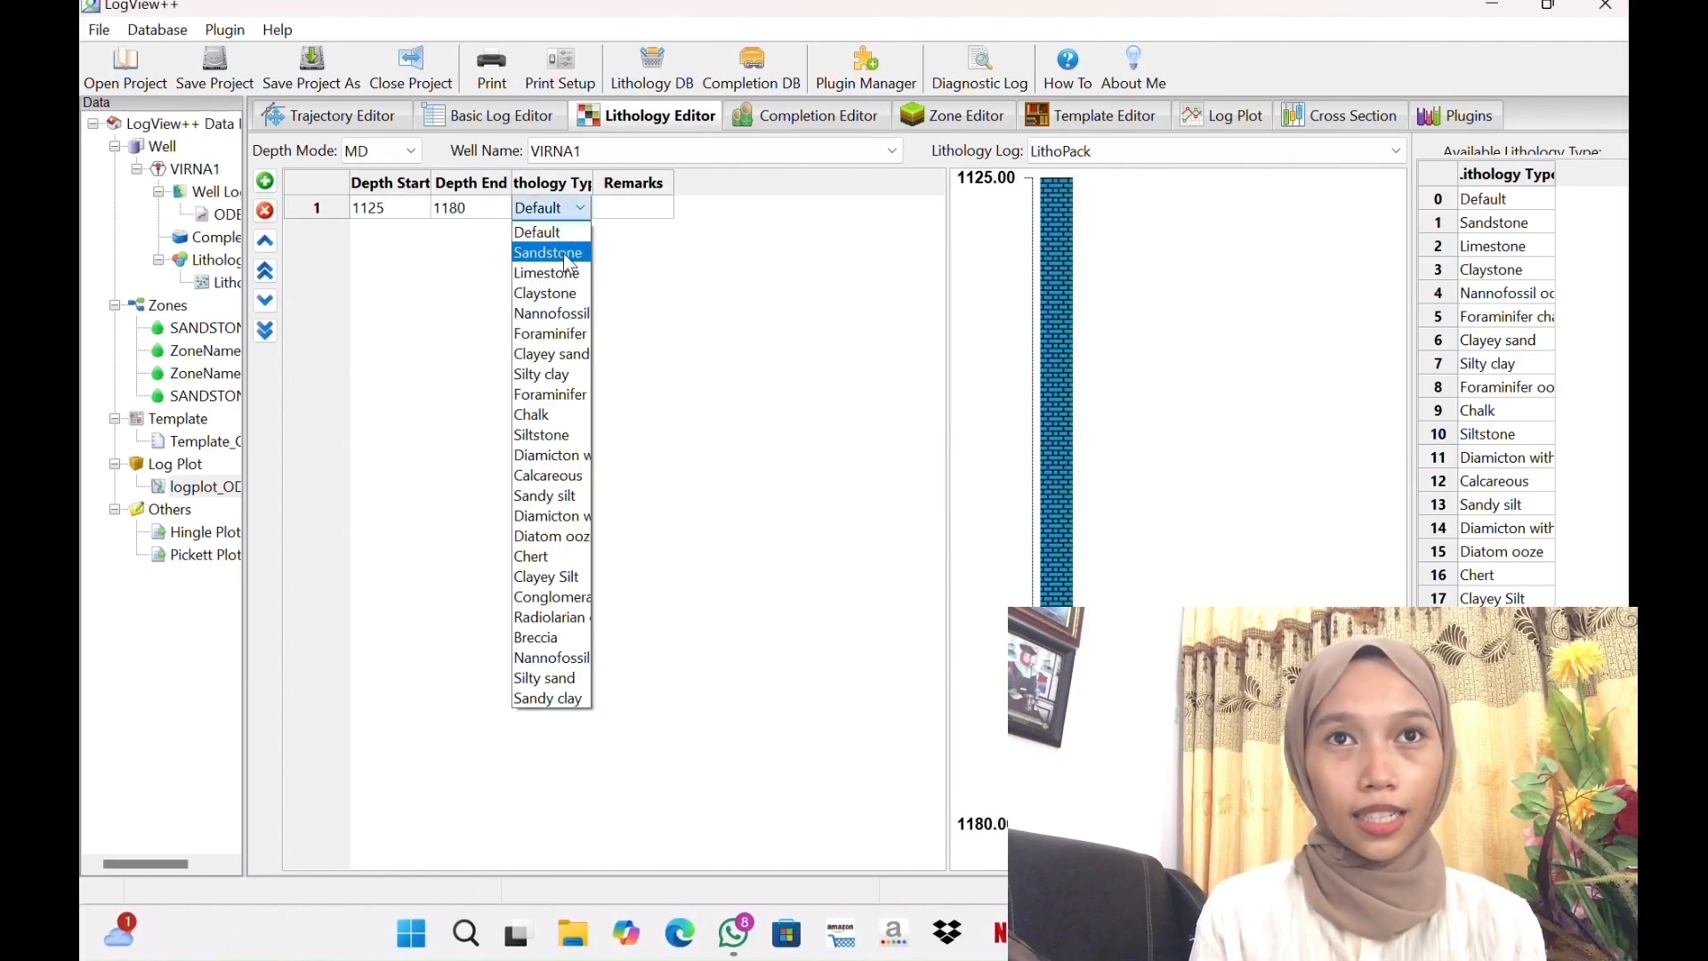
pyautogui.click(563, 253)
pyautogui.press('s')
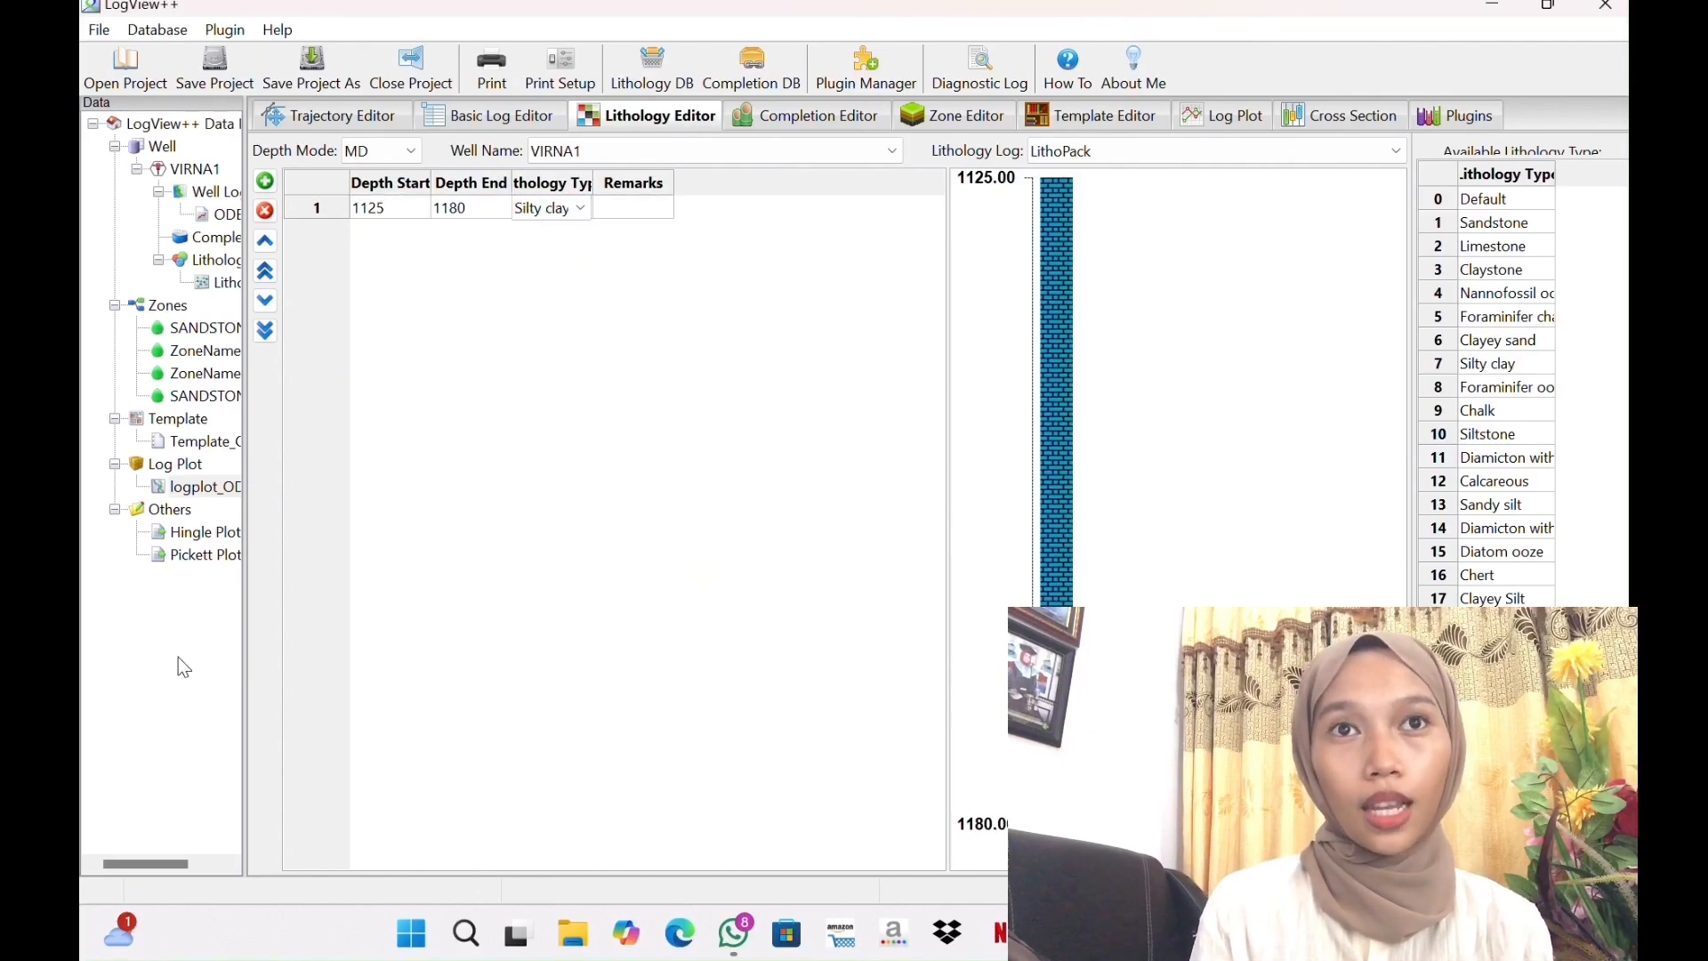
pyautogui.click(581, 209)
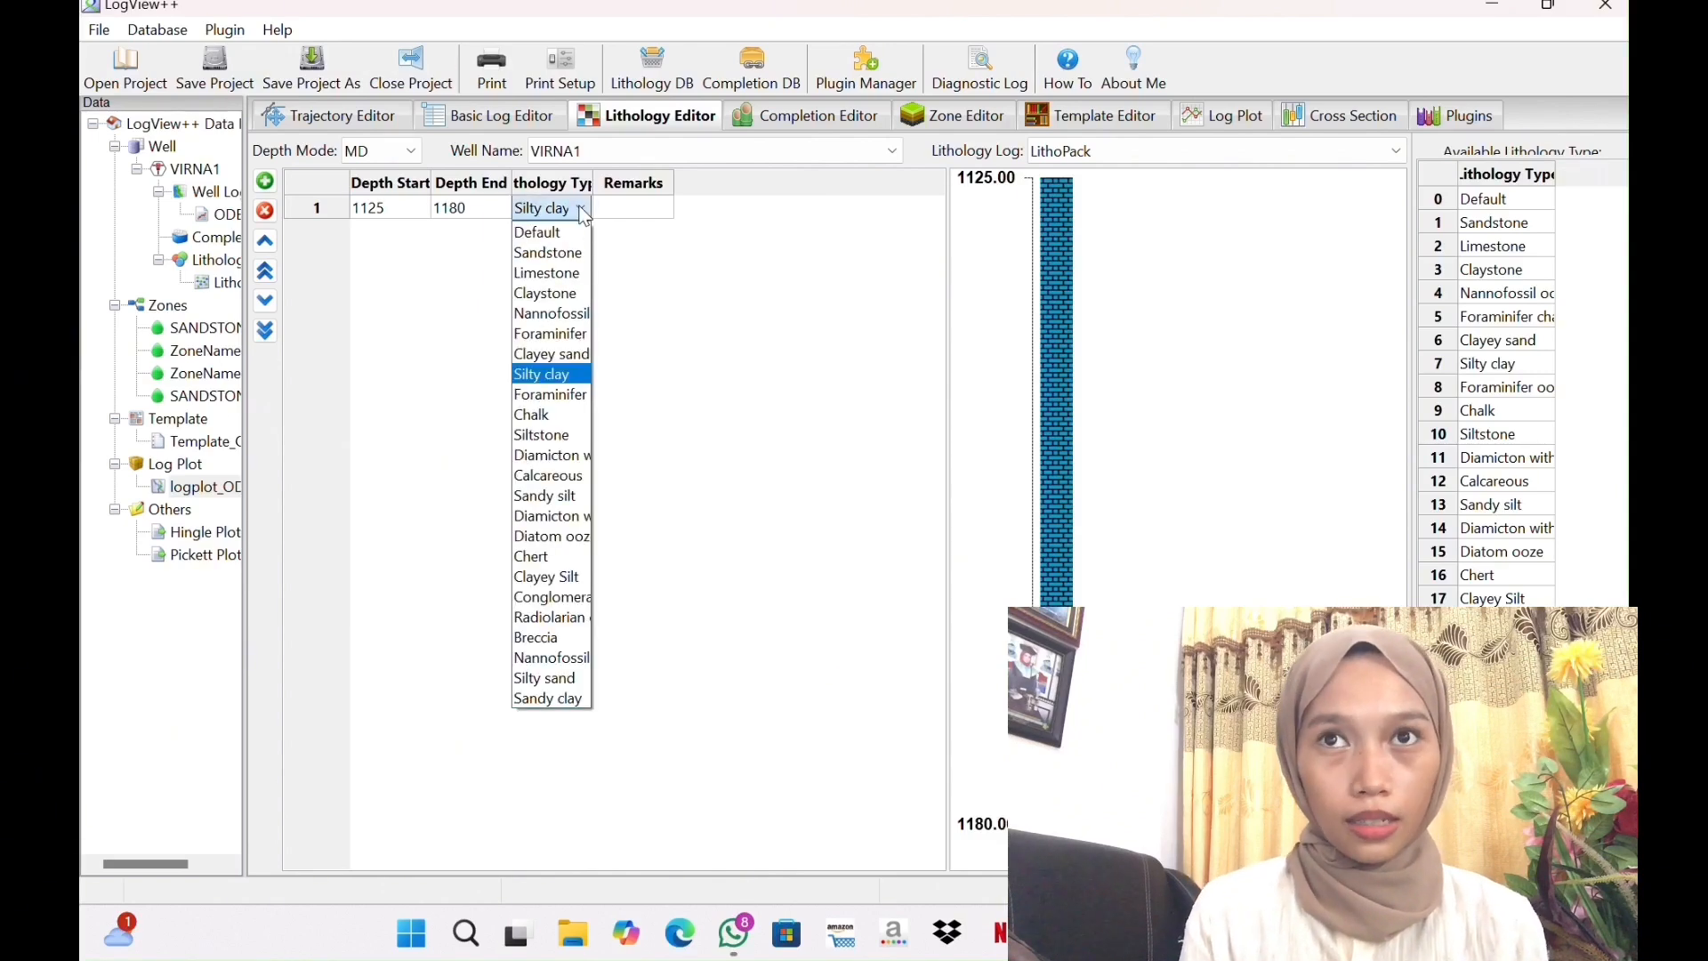
pyautogui.click(572, 257)
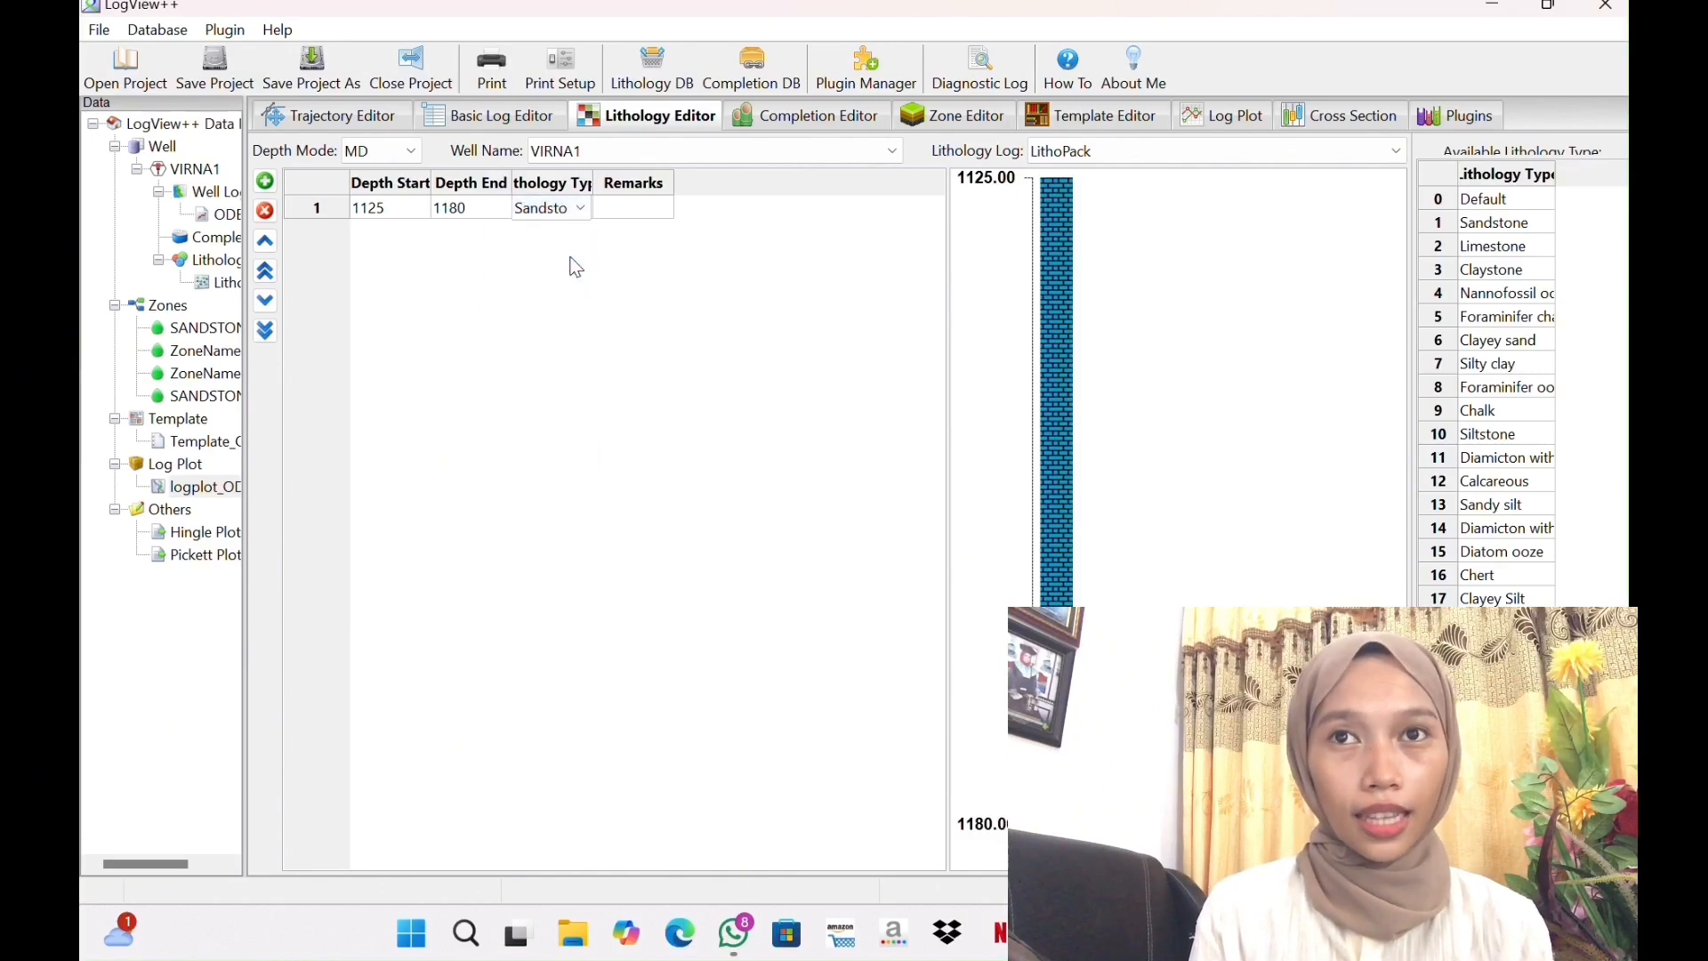
pyautogui.moveTo(510, 183); pyautogui.dragTo(534, 182)
pyautogui.click(563, 237)
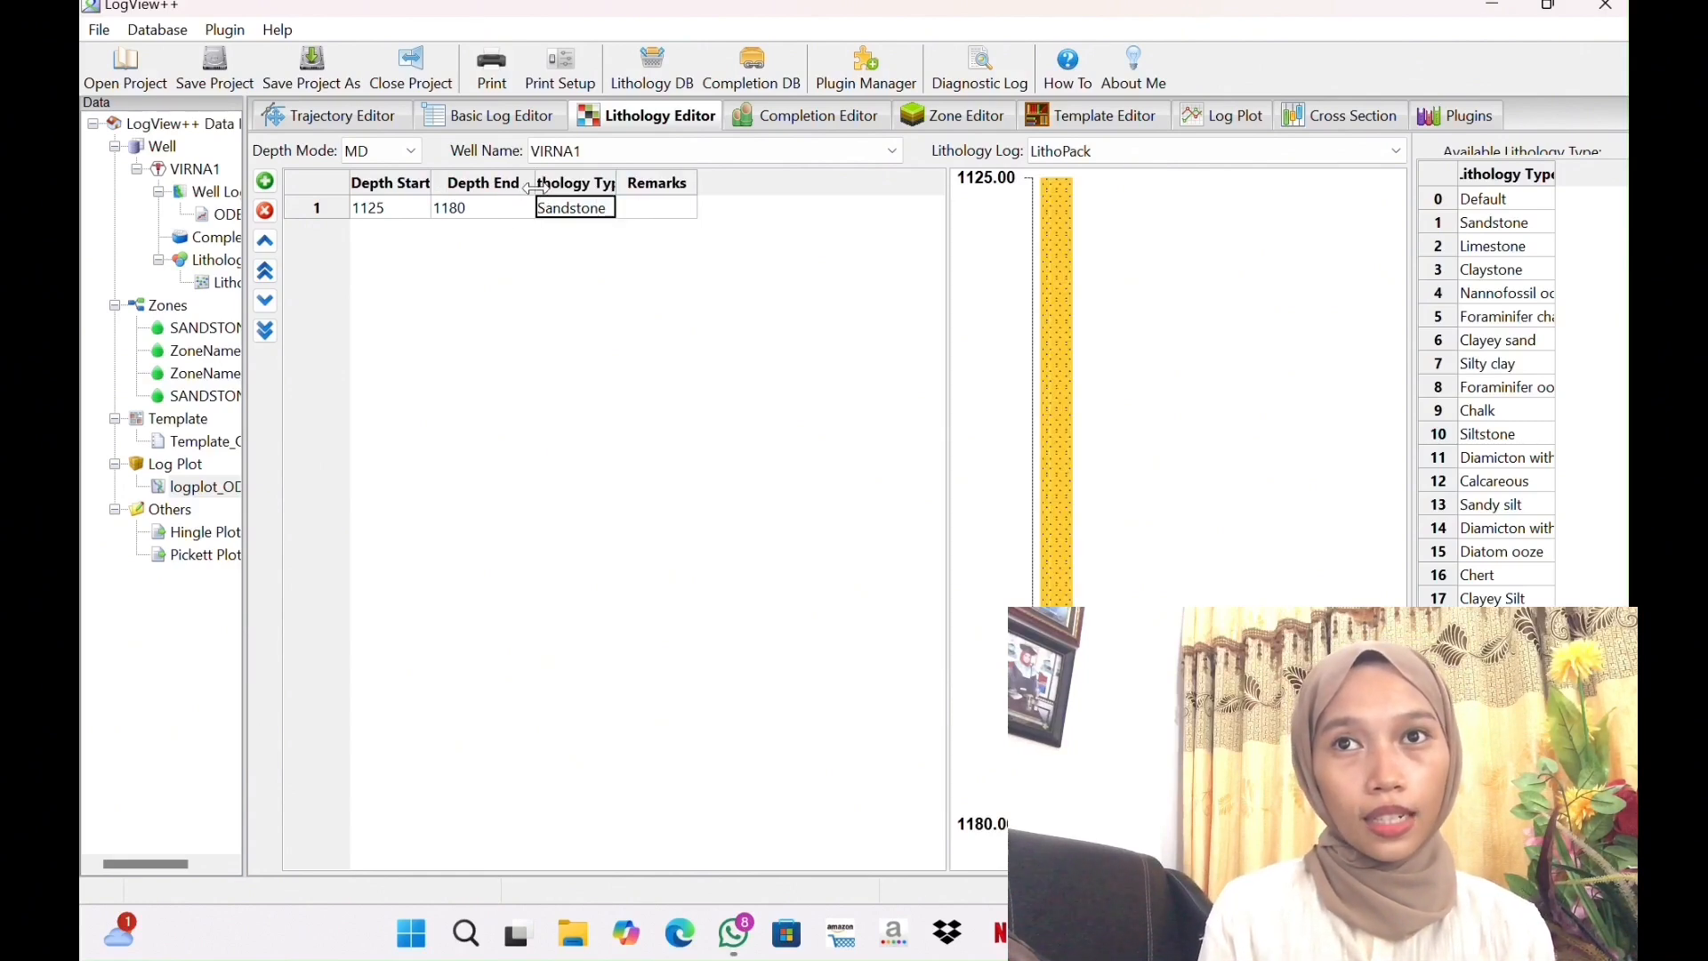
pyautogui.moveTo(535, 187); pyautogui.dragTo(526, 188)
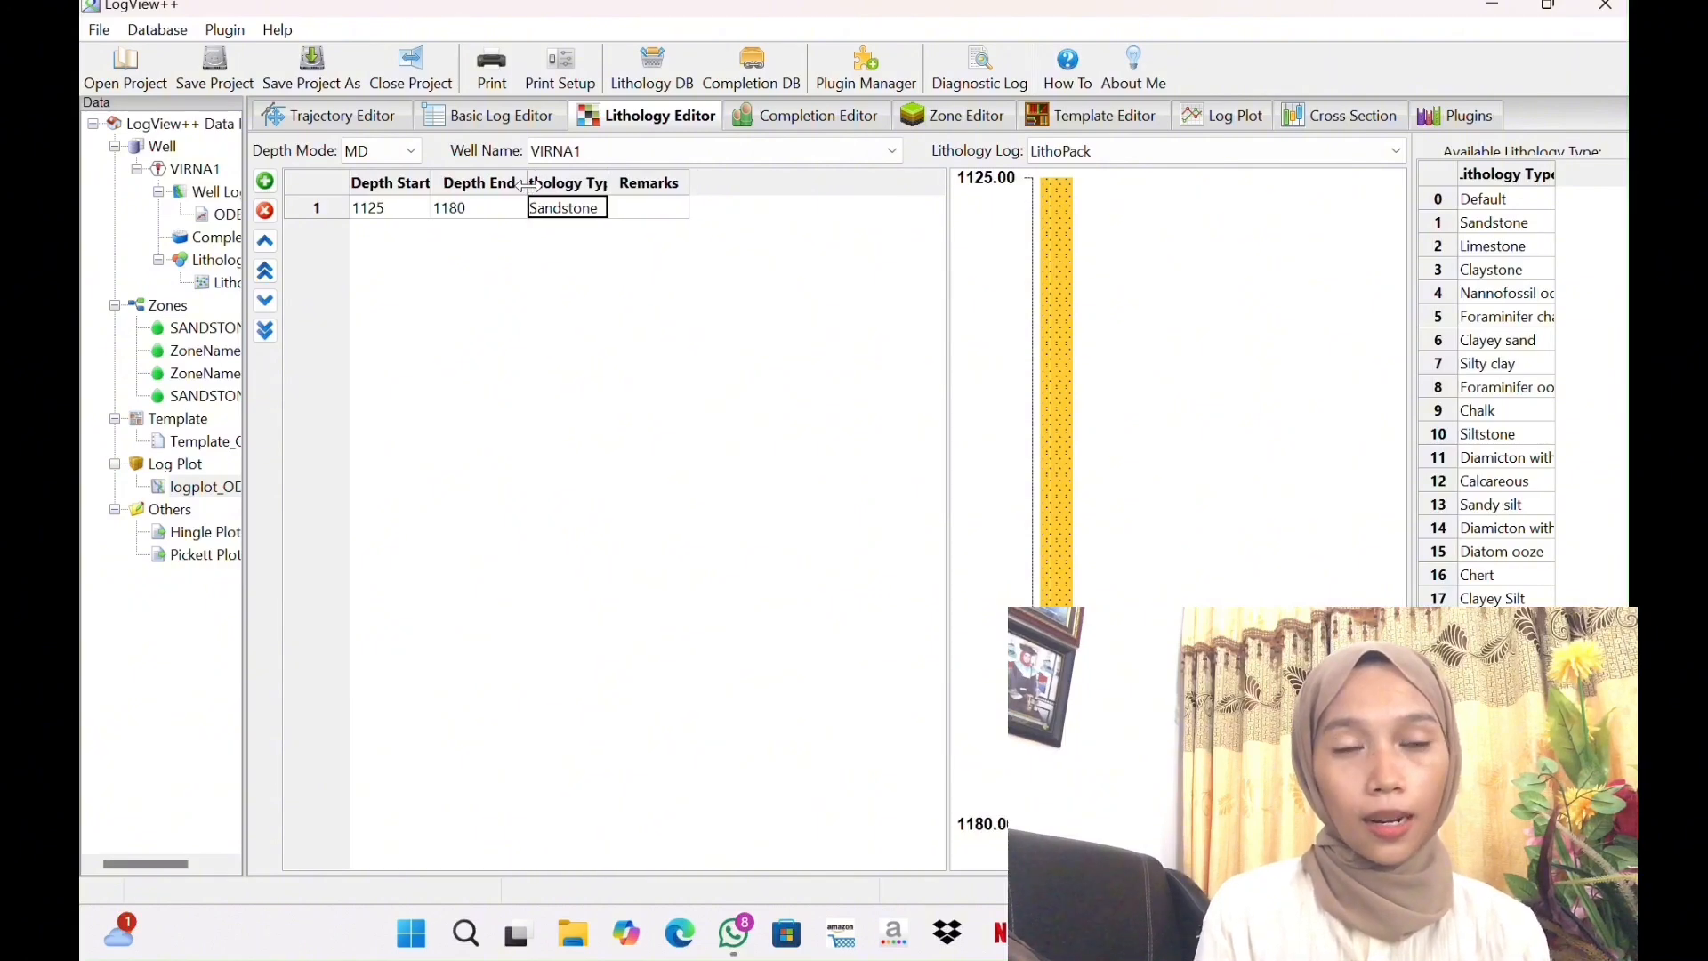
pyautogui.click(656, 212)
pyautogui.write('ZON')
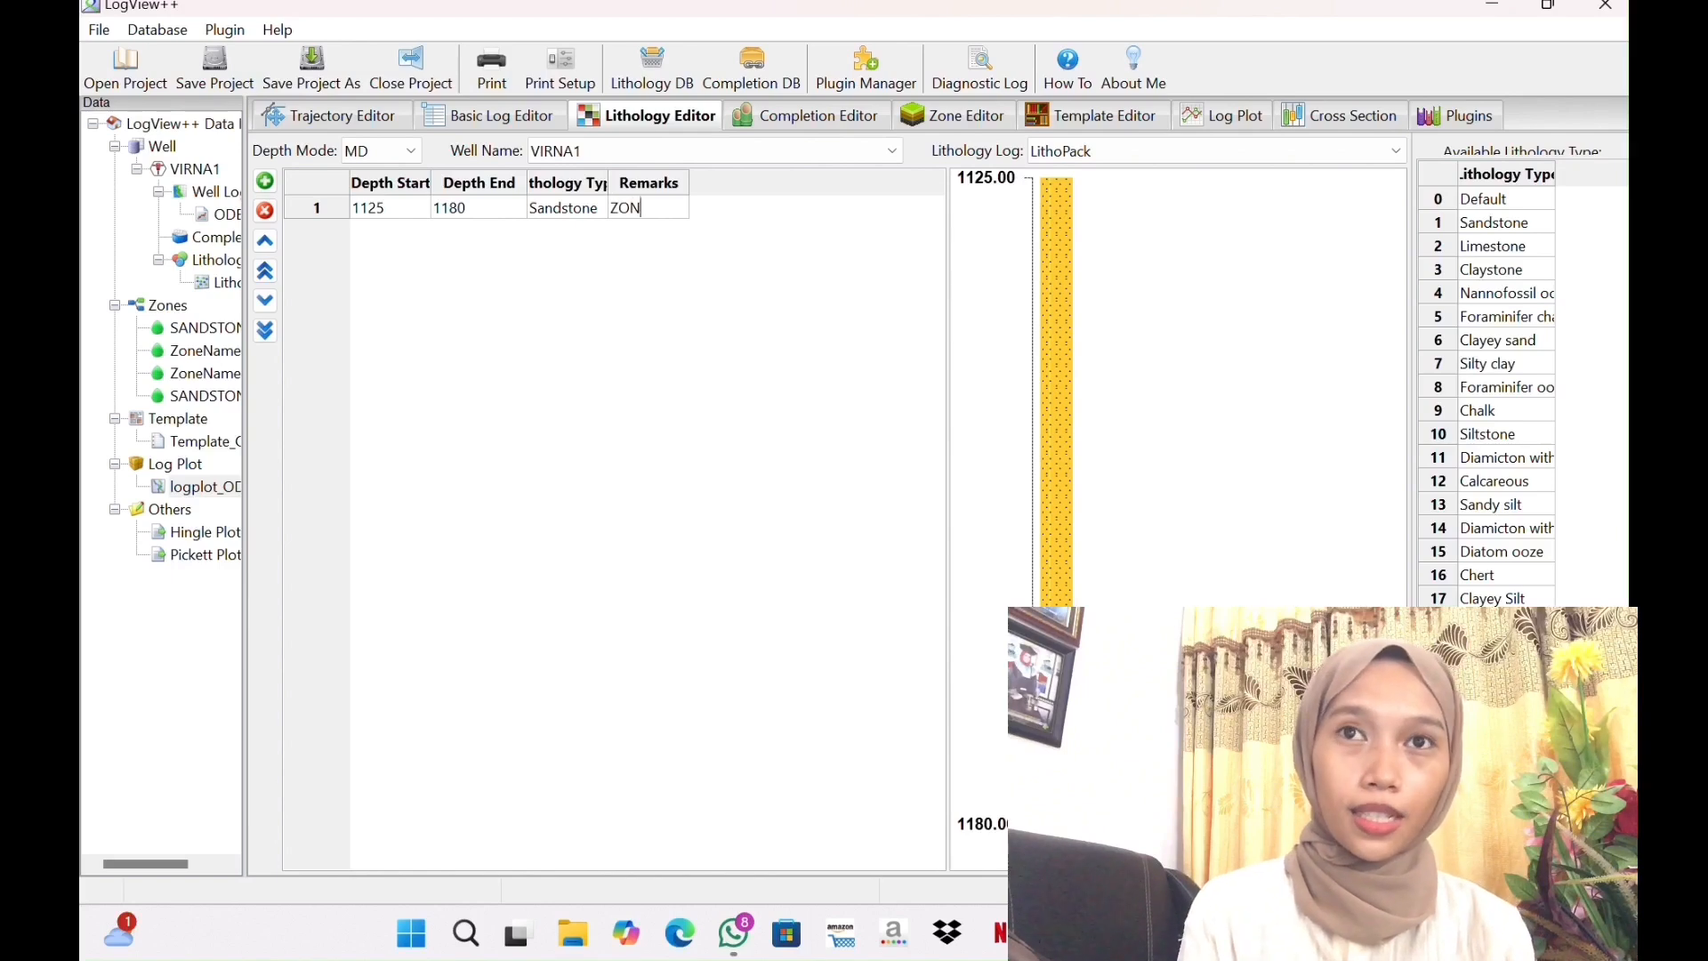
pyautogui.write('A HIDROKARB')
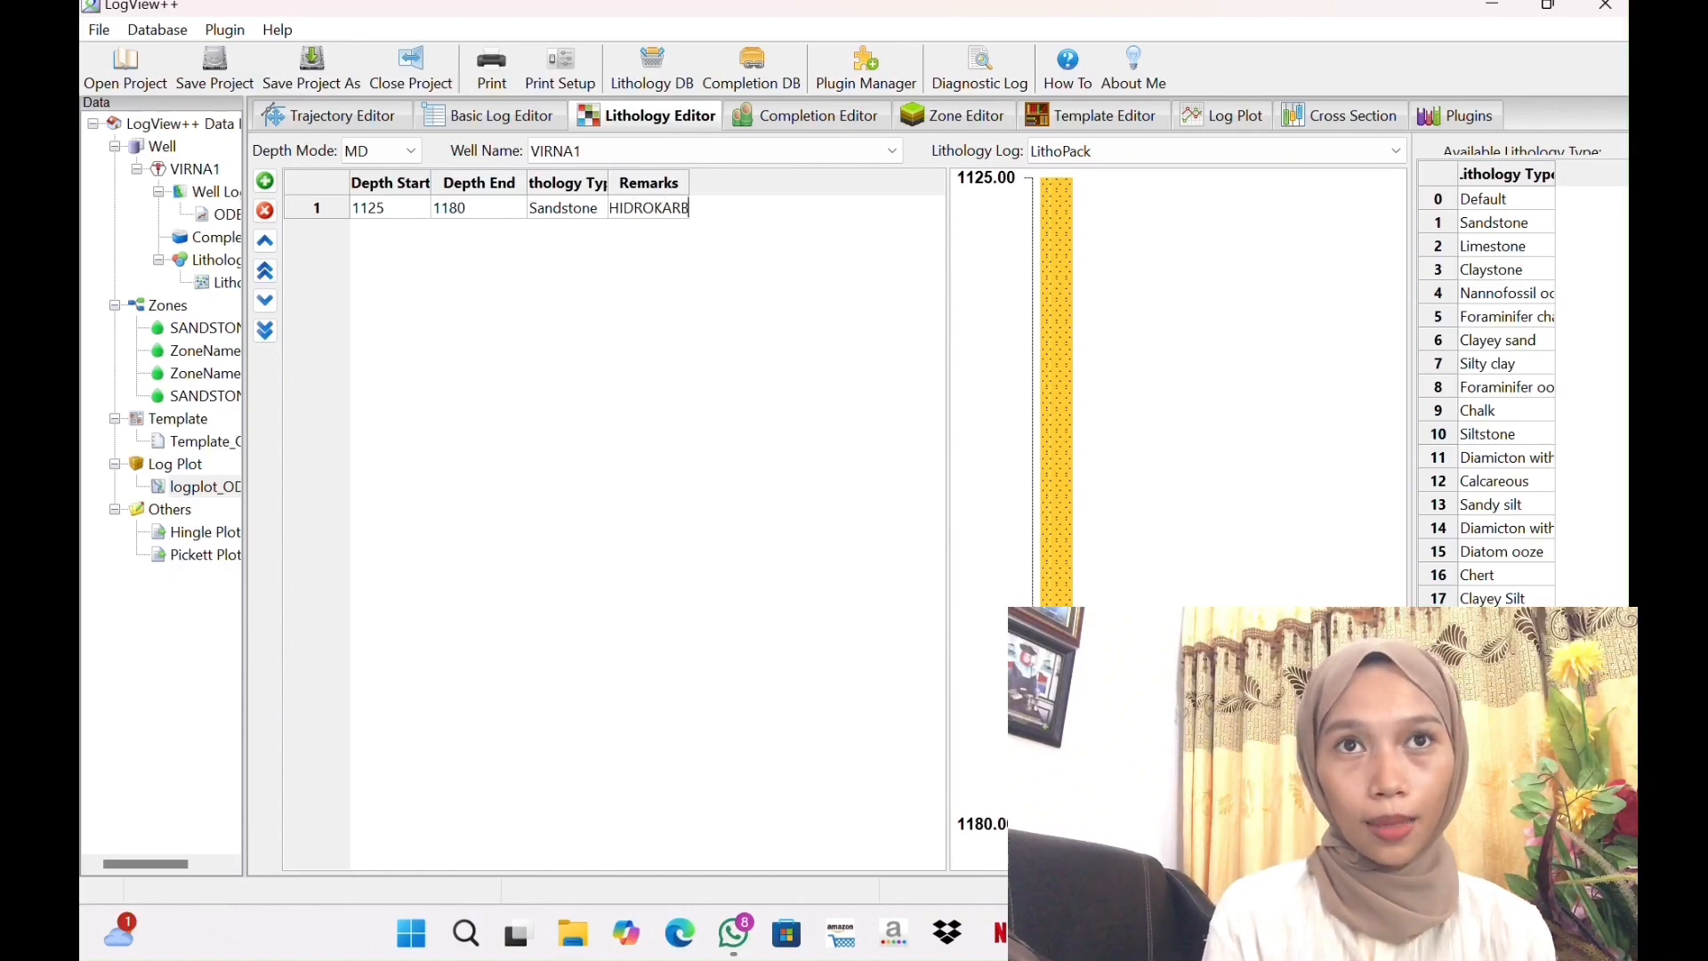
pyautogui.write('ON, BERISI')
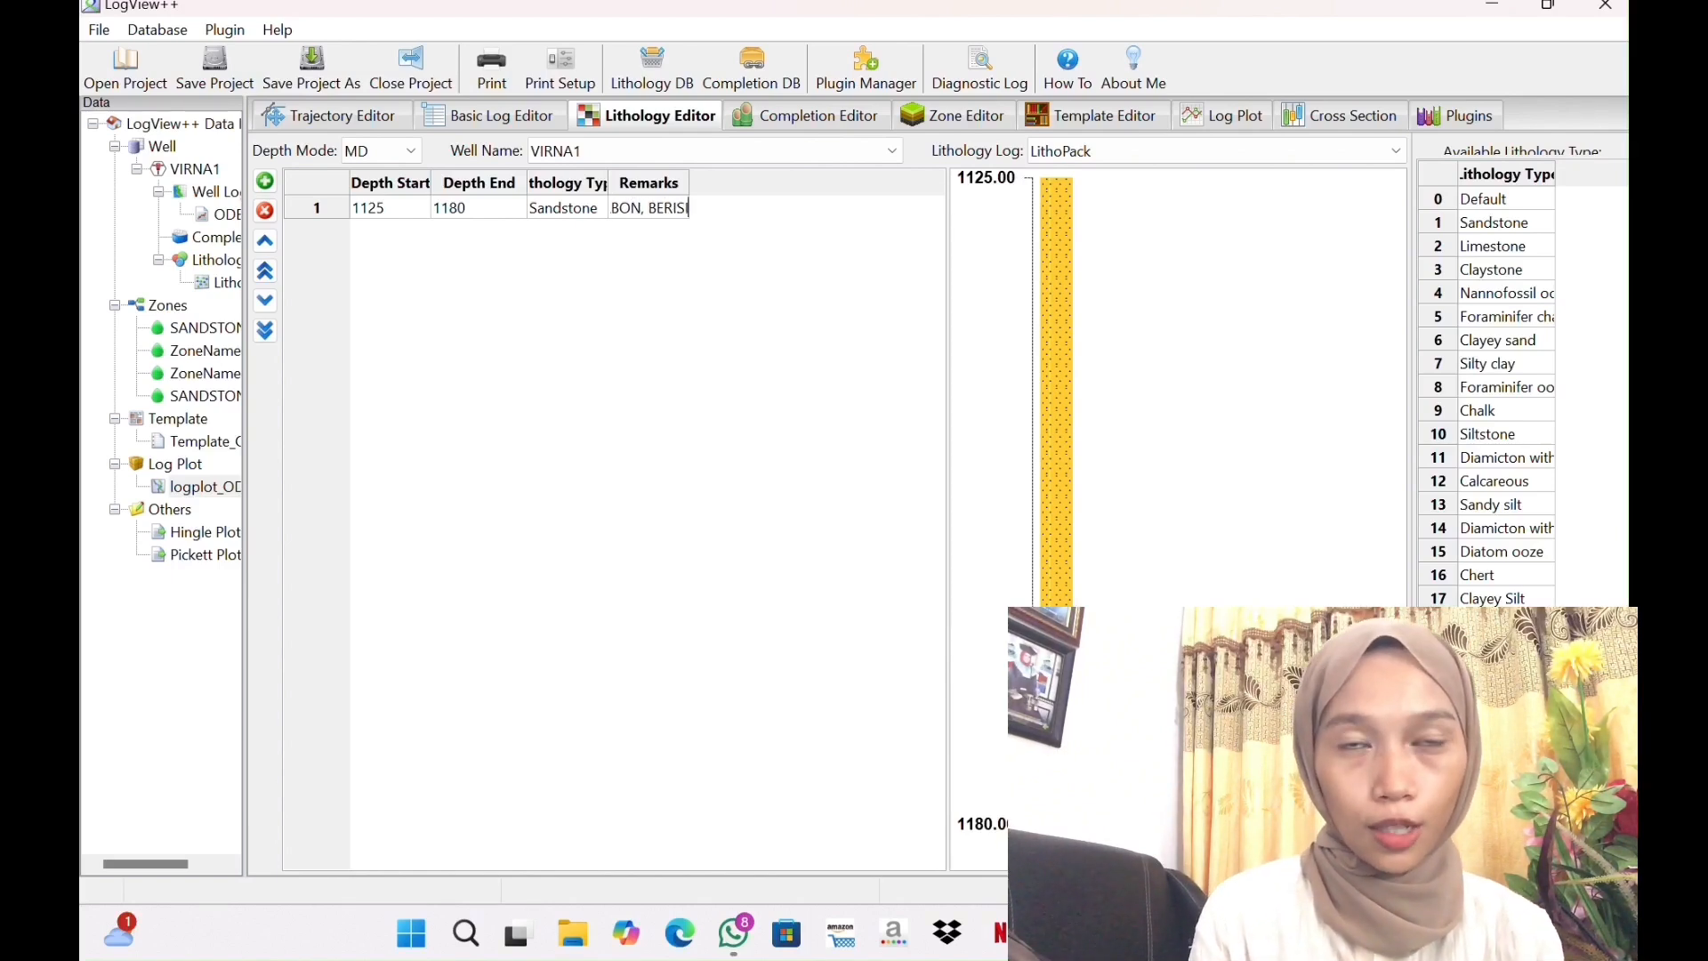
pyautogui.write(' GAS')
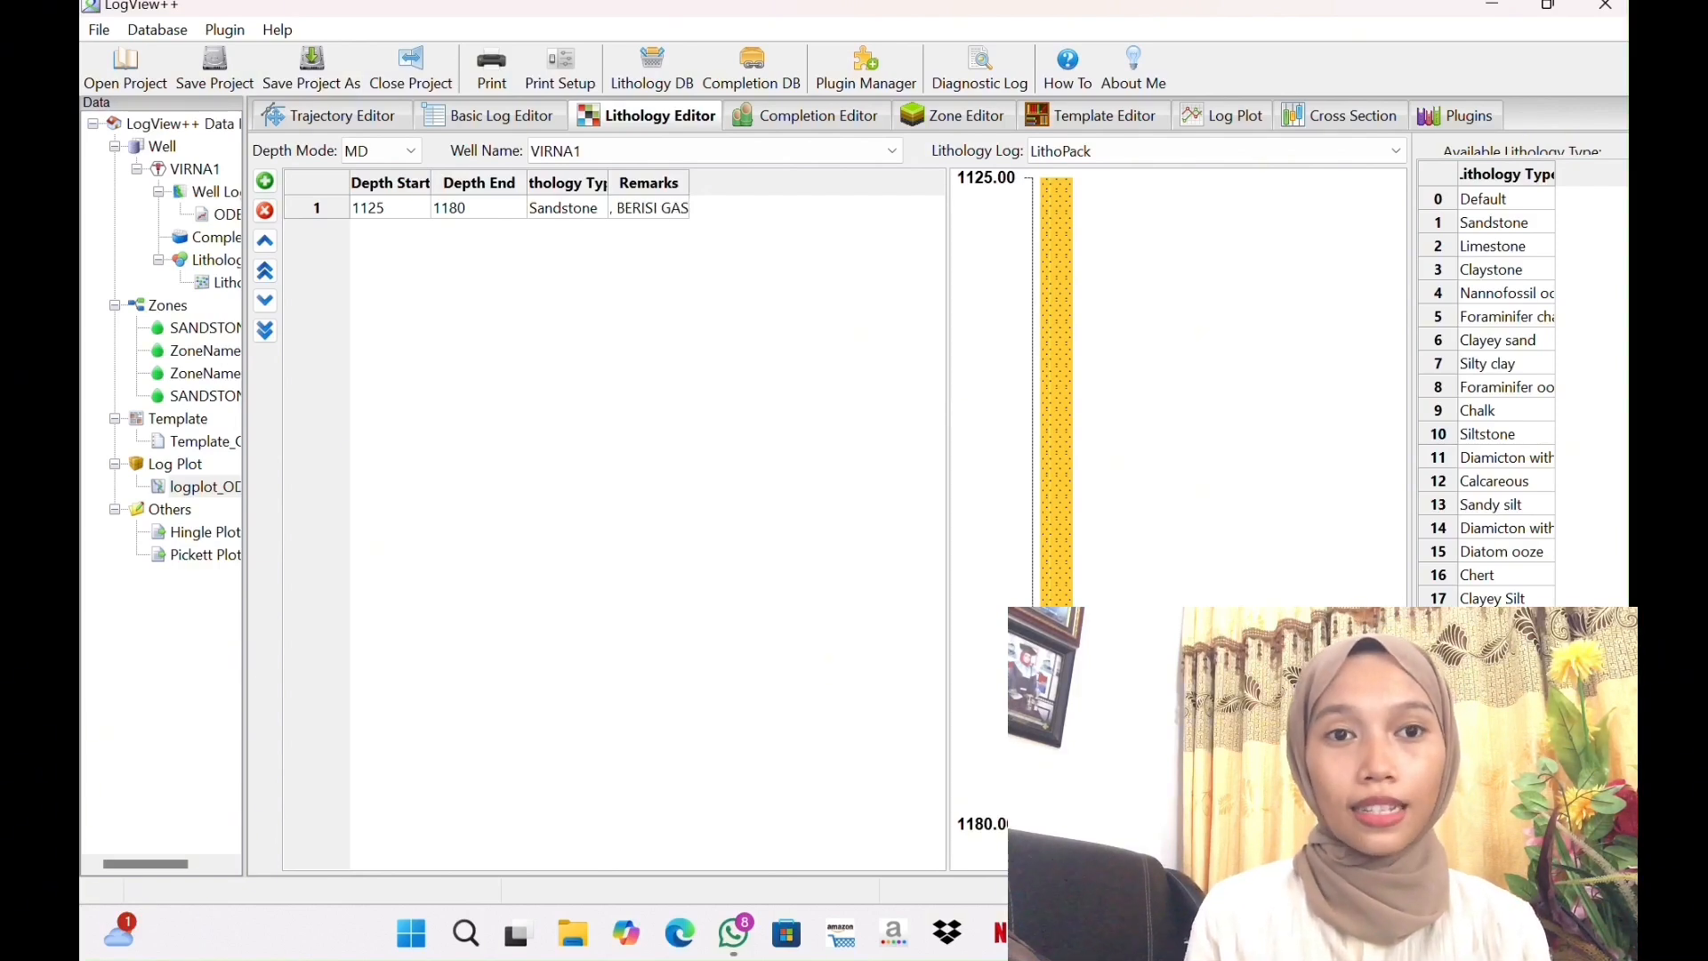
# Add a second lithology row spanning 1100 to 1125
pyautogui.click(266, 181)
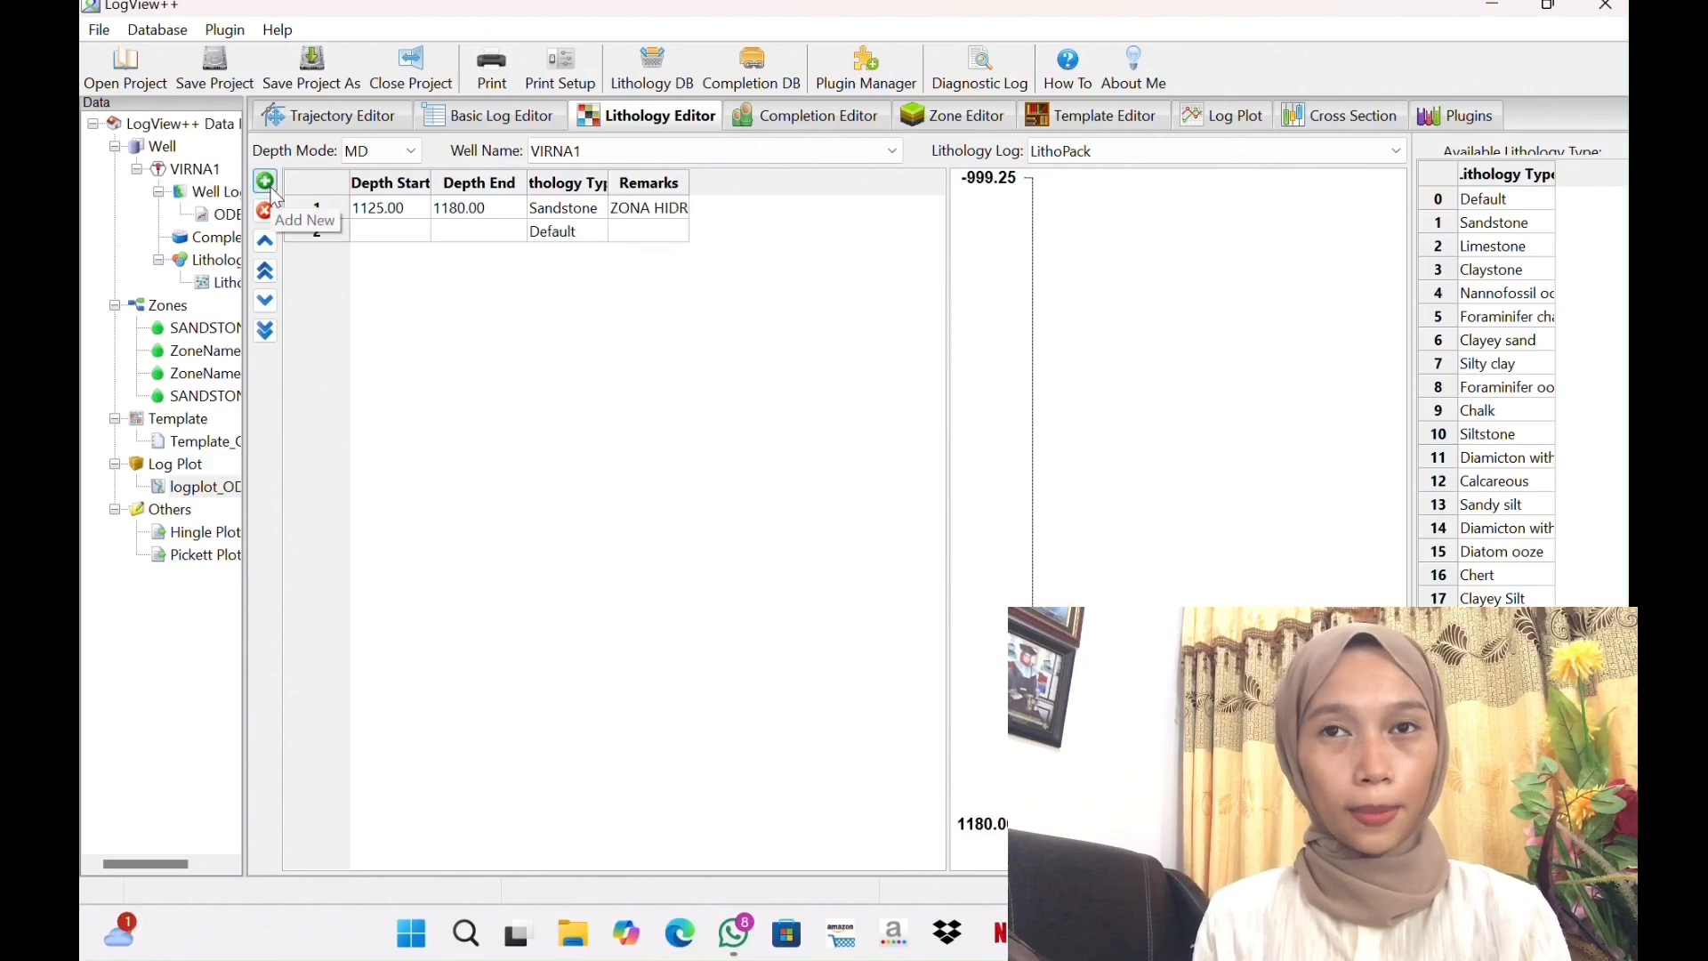
pyautogui.click(388, 230)
pyautogui.click(388, 230)
pyautogui.write('1100')
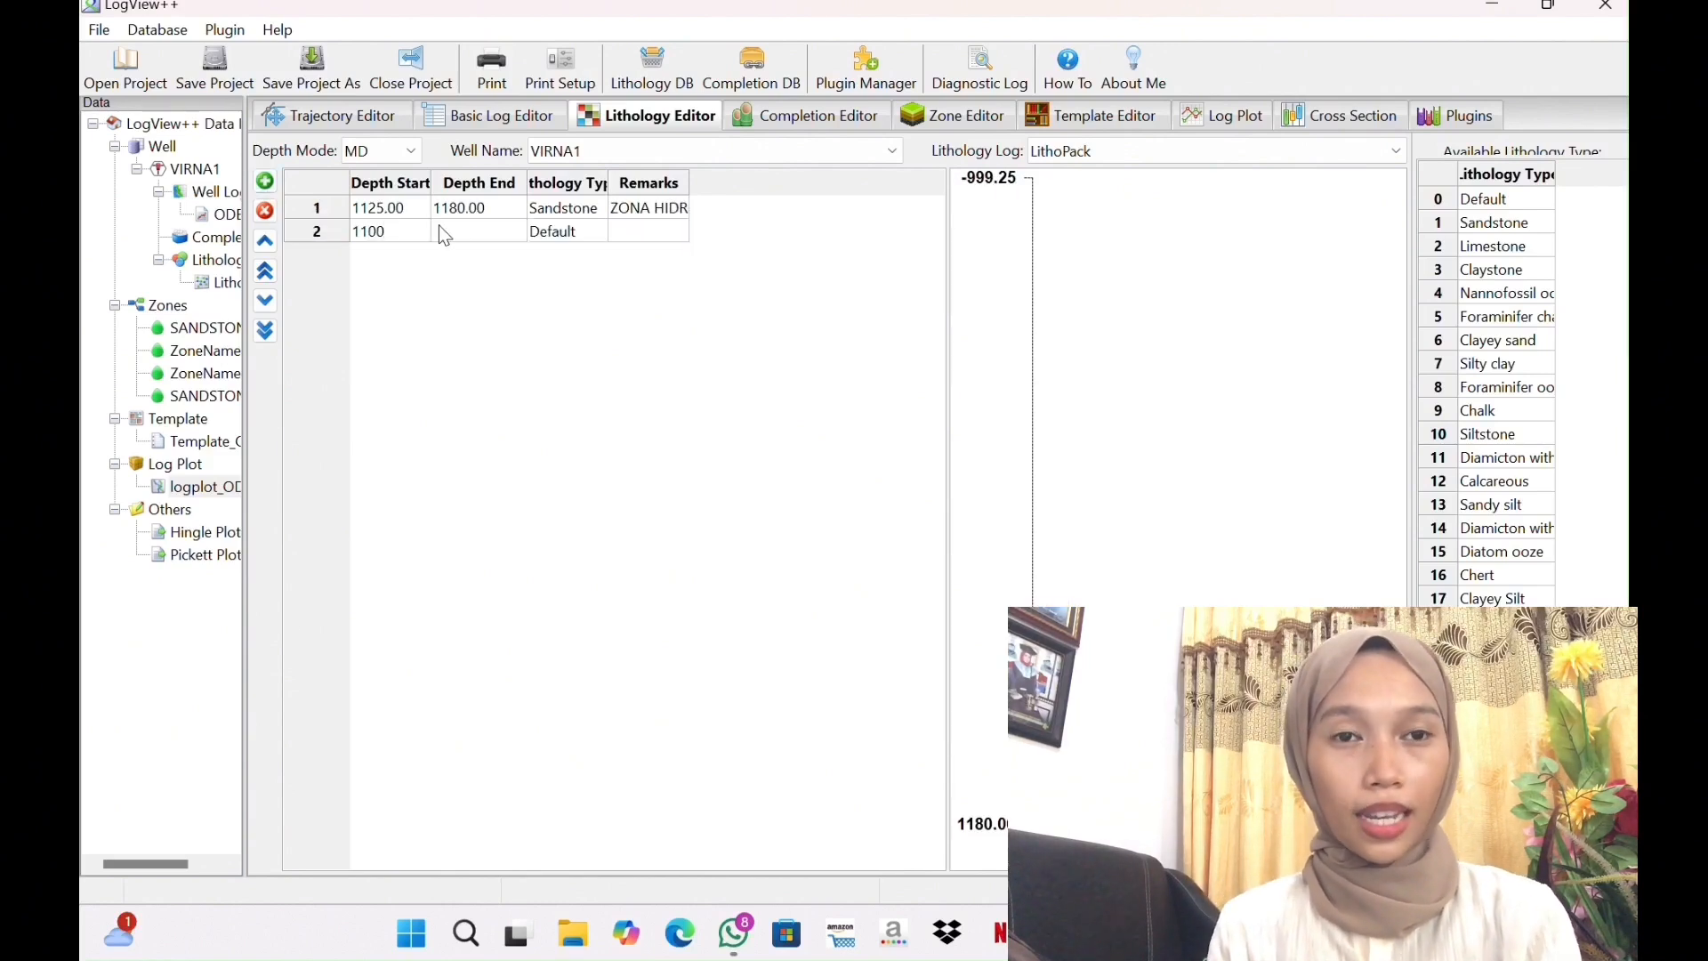
pyautogui.click(478, 236)
pyautogui.write('1125')
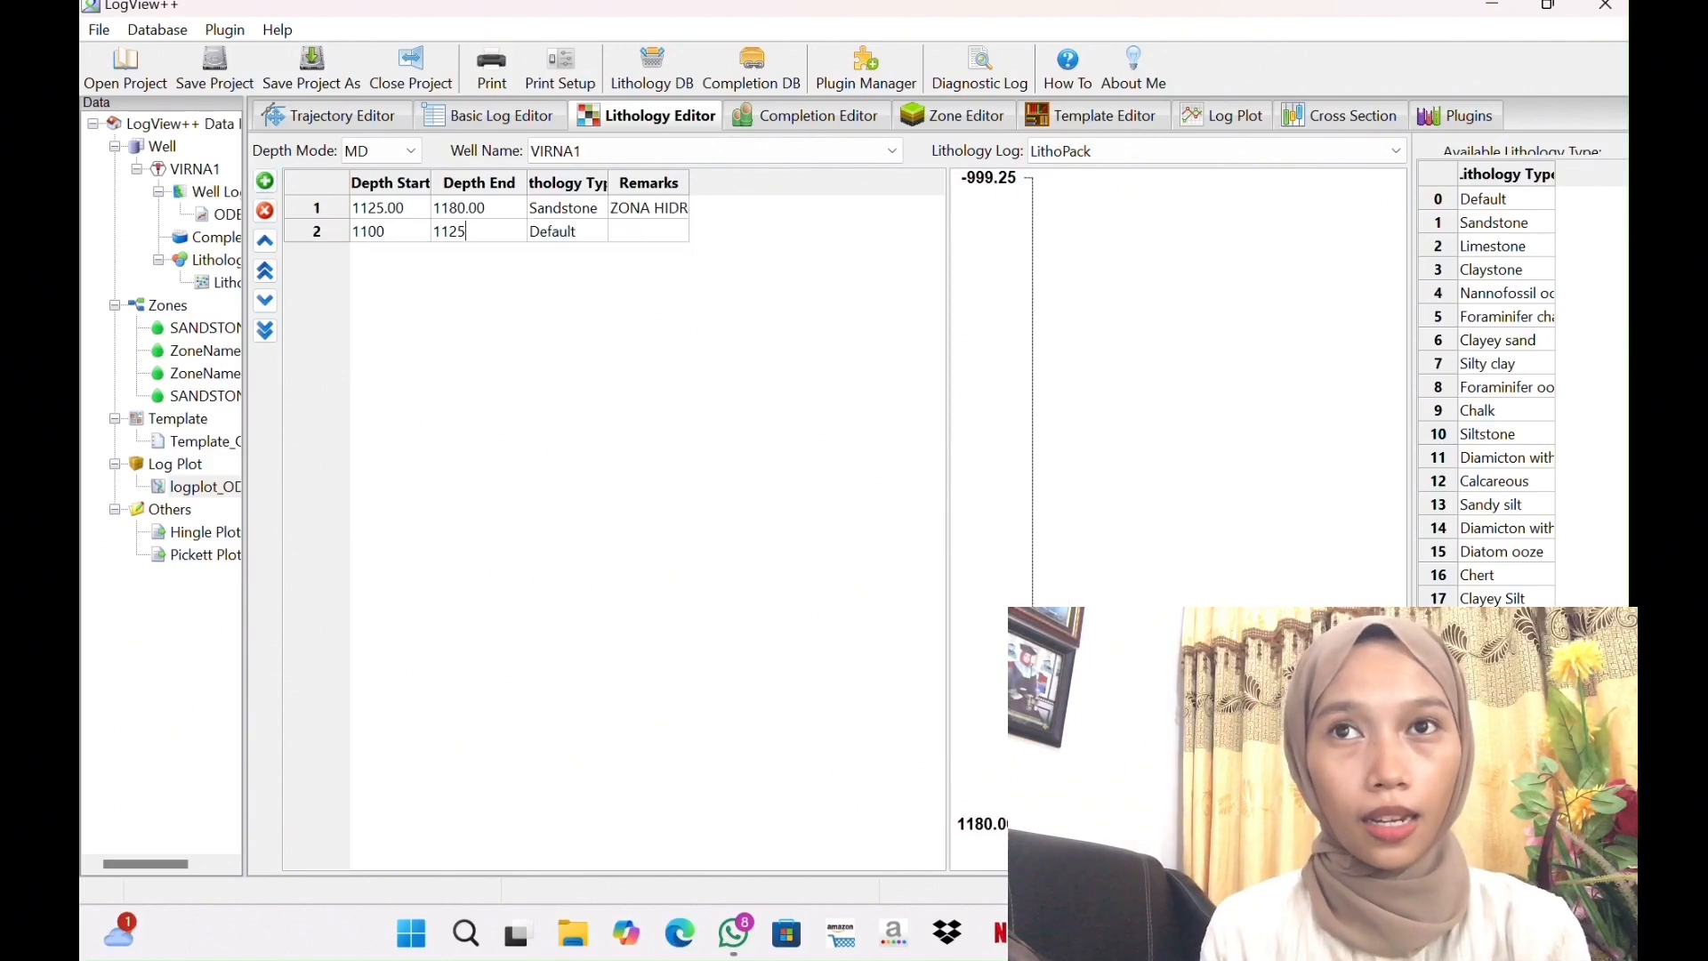
pyautogui.click(580, 233)
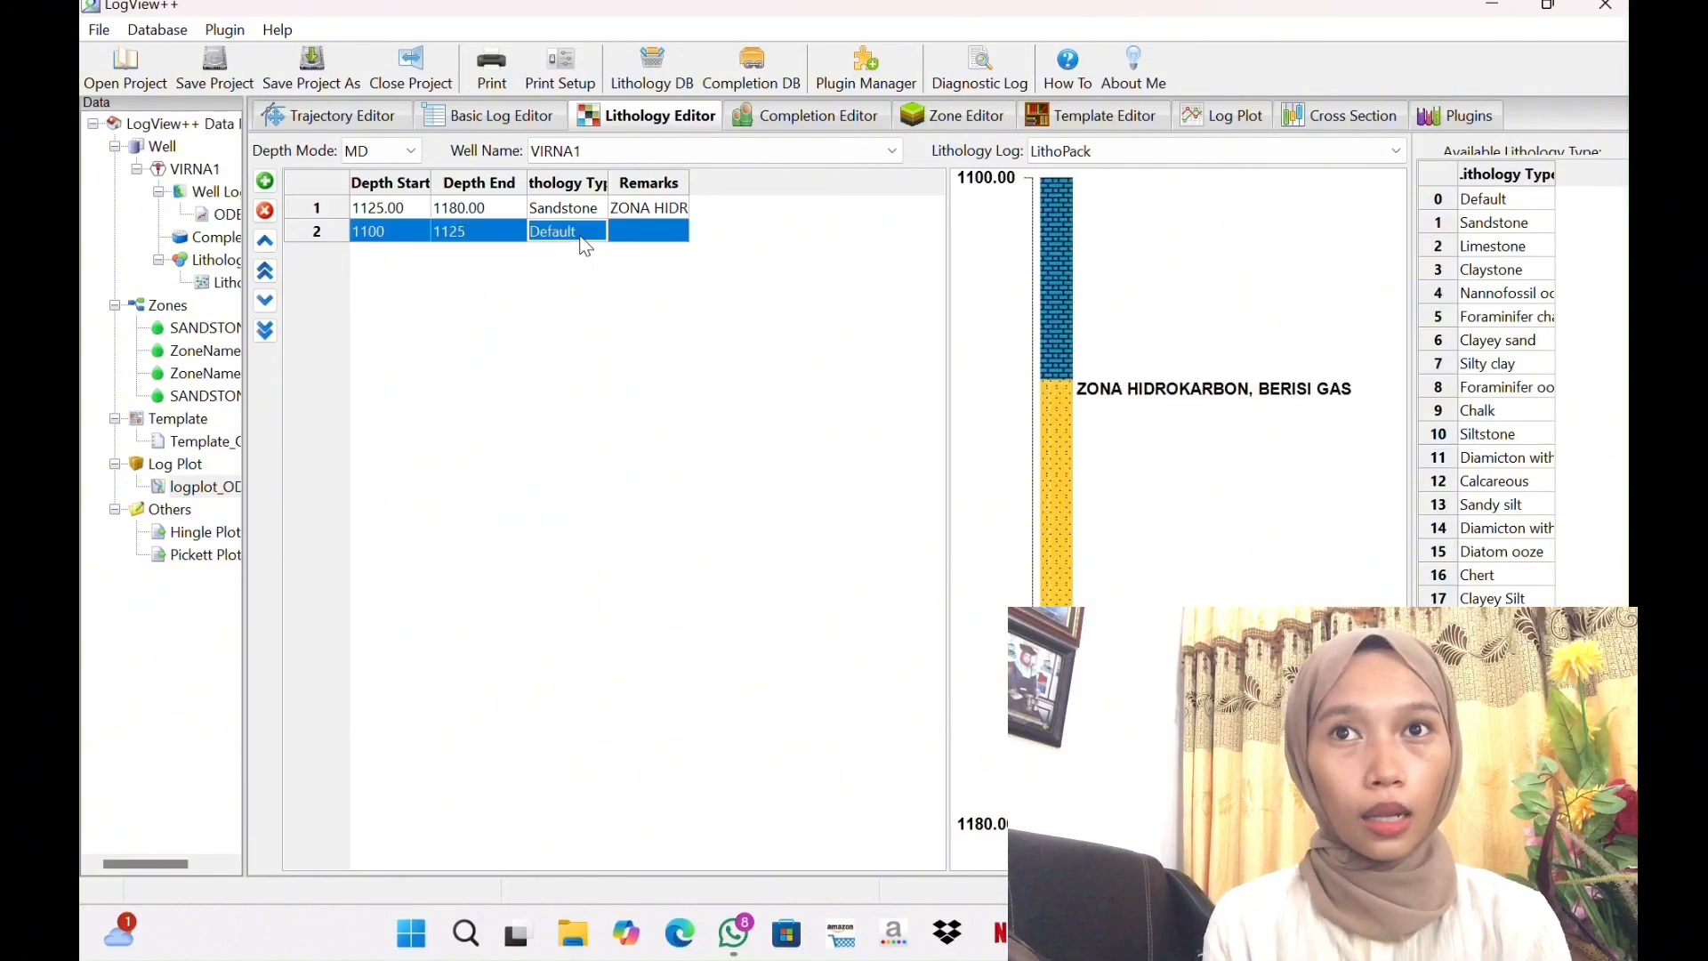
# Set row 2's lithology to Silty clay with the remark SHALE
pyautogui.click(587, 231)
pyautogui.click(596, 230)
pyautogui.click(586, 401)
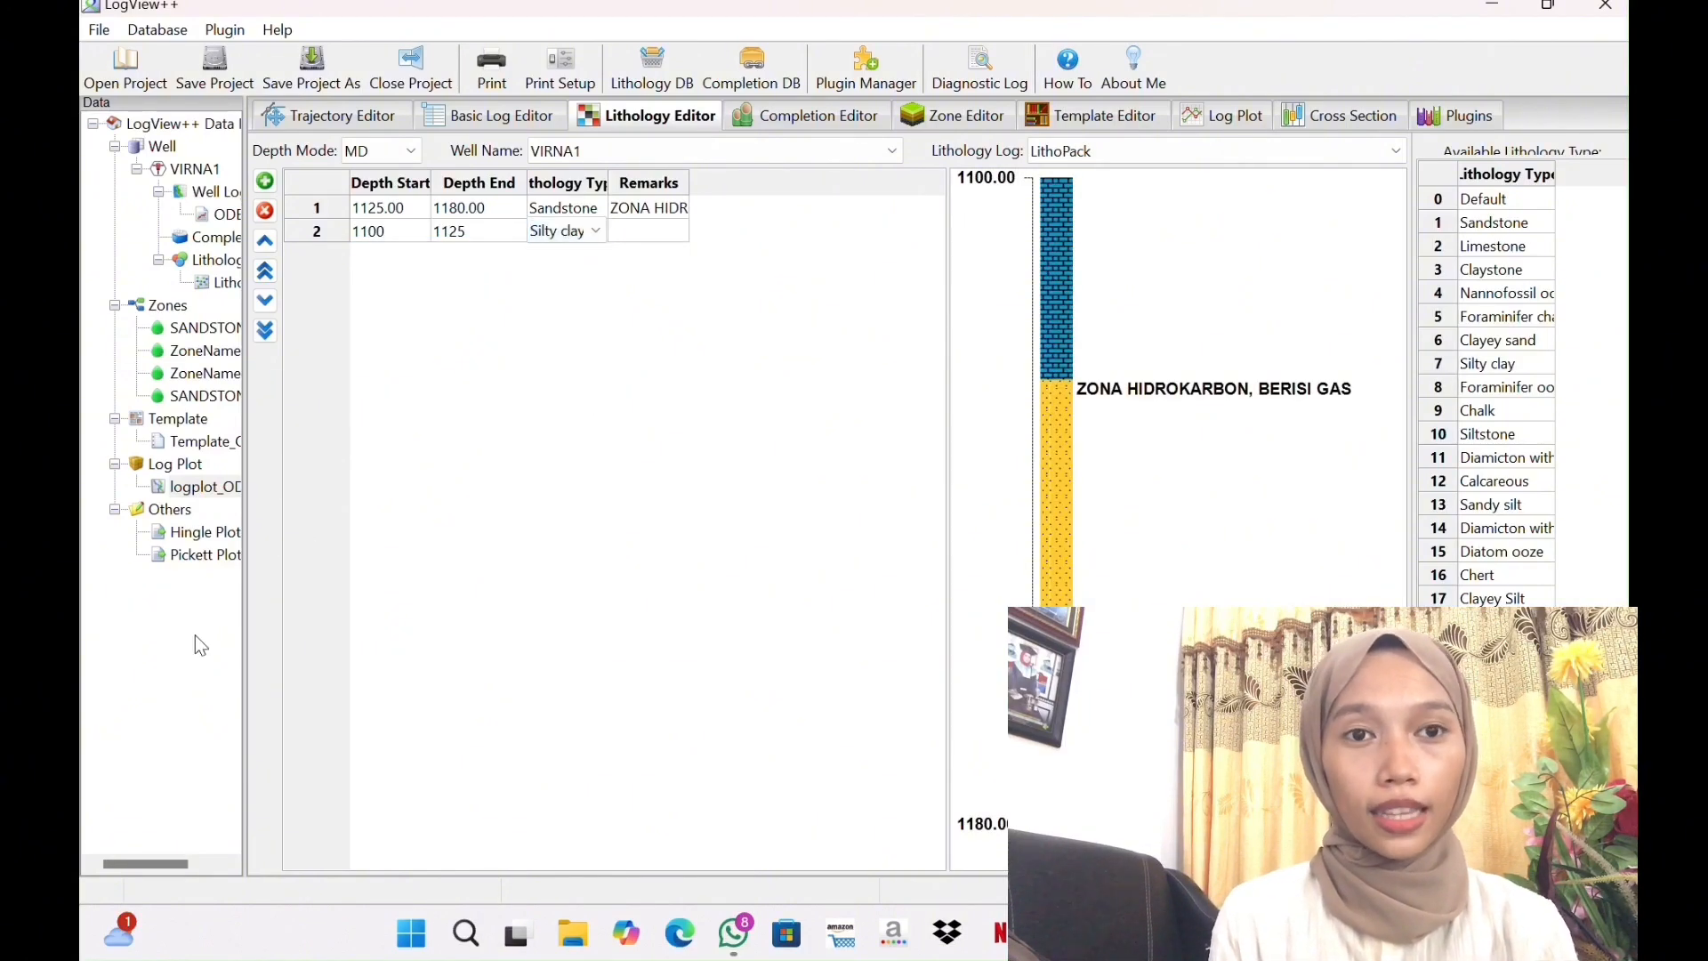
pyautogui.click(669, 232)
pyautogui.click(670, 232)
pyautogui.write('SHALE')
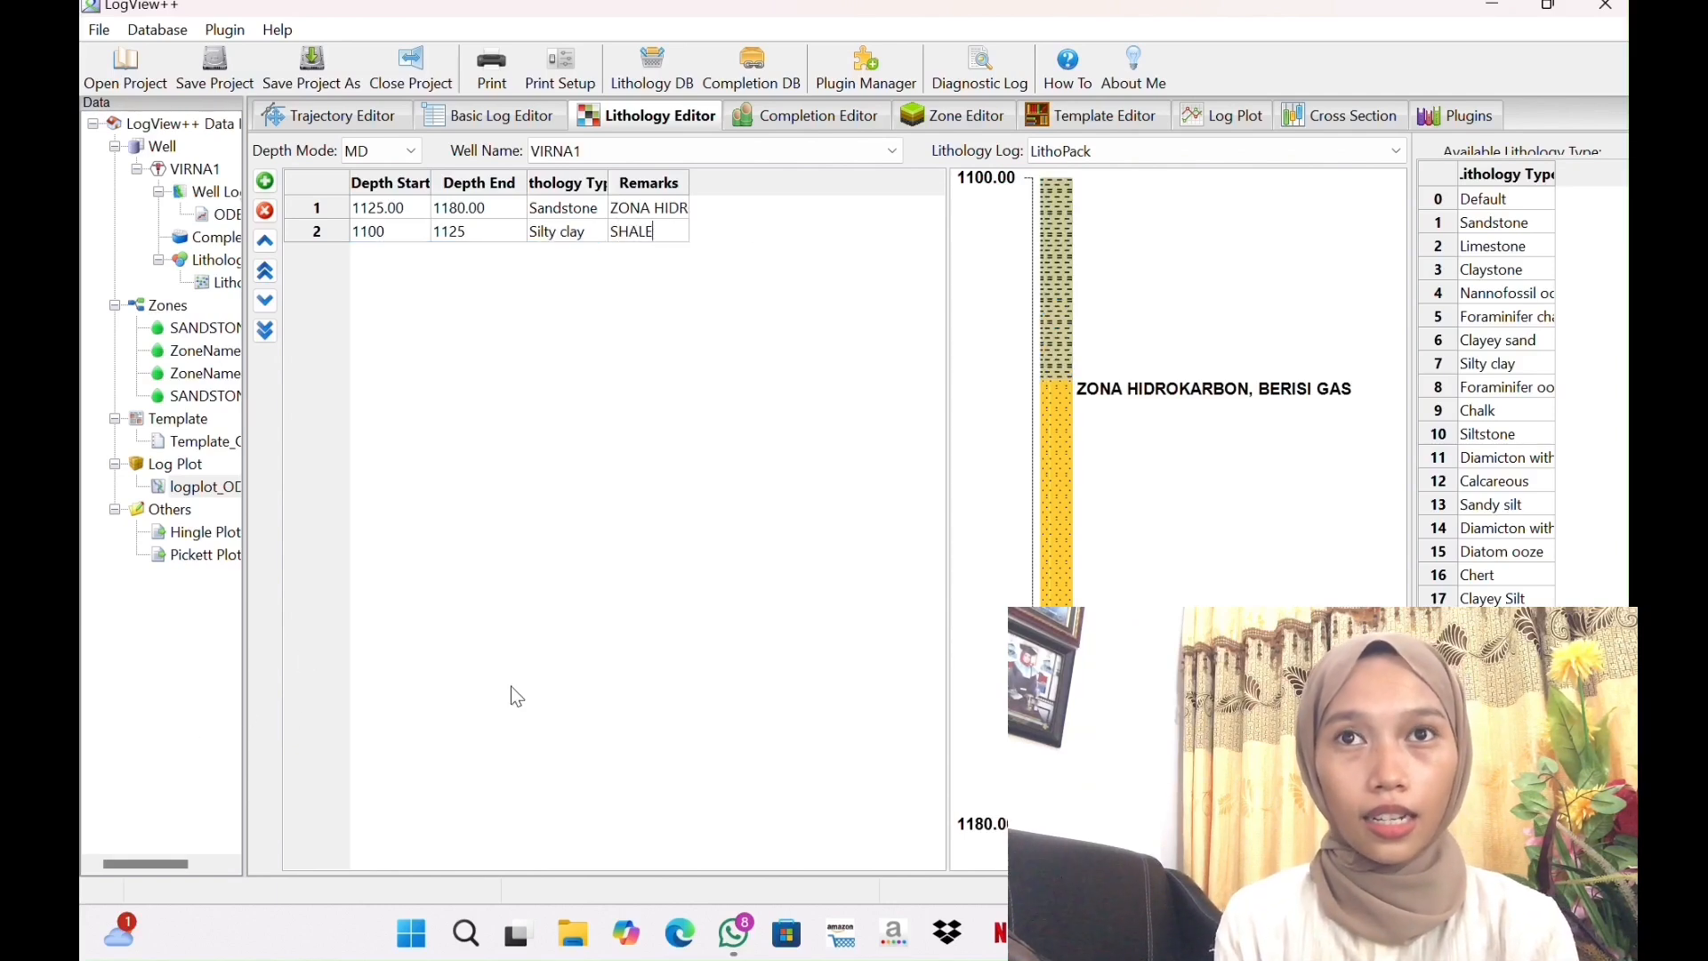
pyautogui.click(1236, 125)
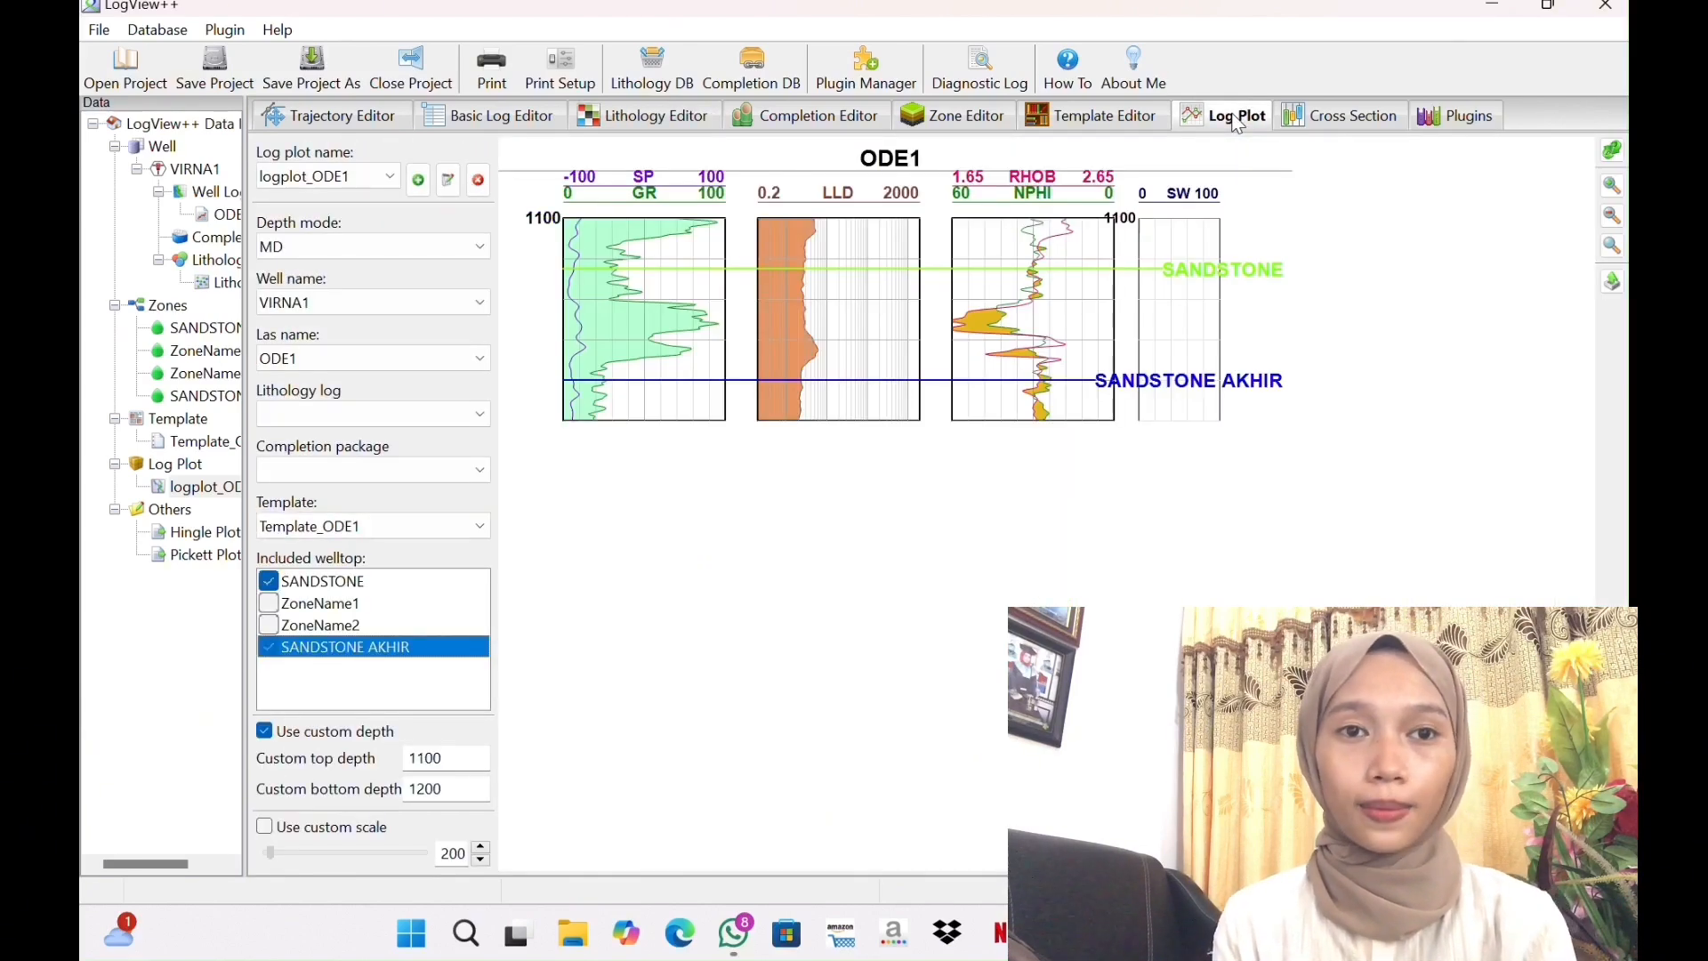
# Add a Lithology track to Template_ODE1 and save the template
pyautogui.click(1139, 122)
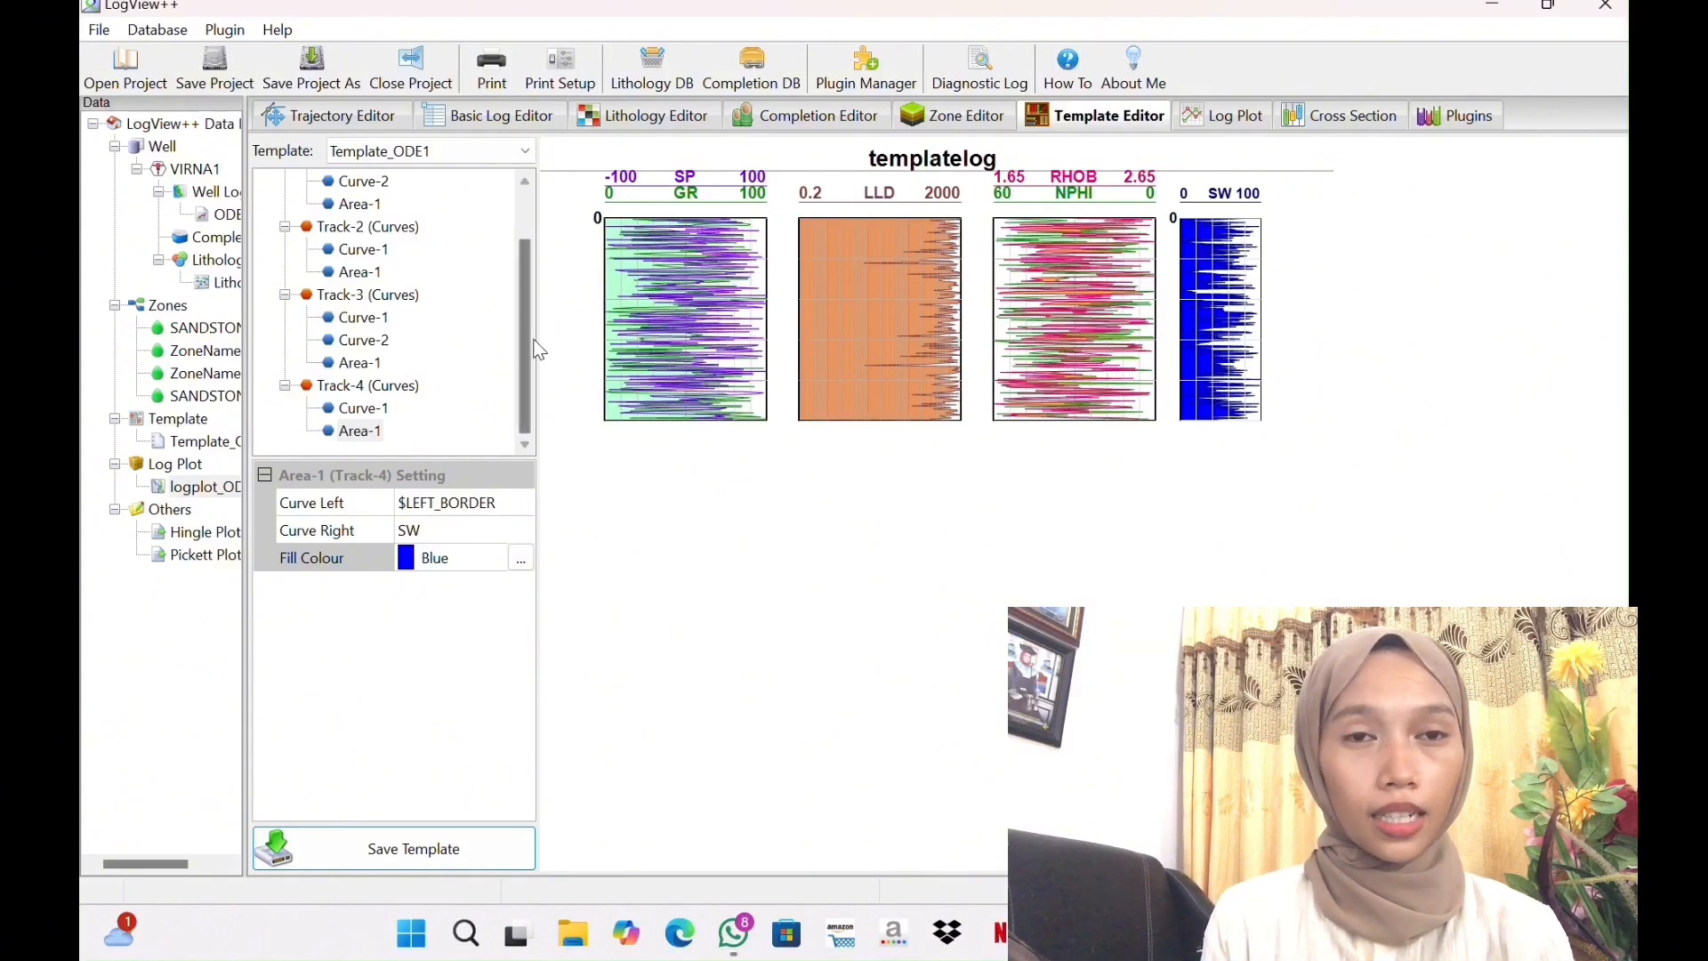
pyautogui.scroll(1, 537, 267)
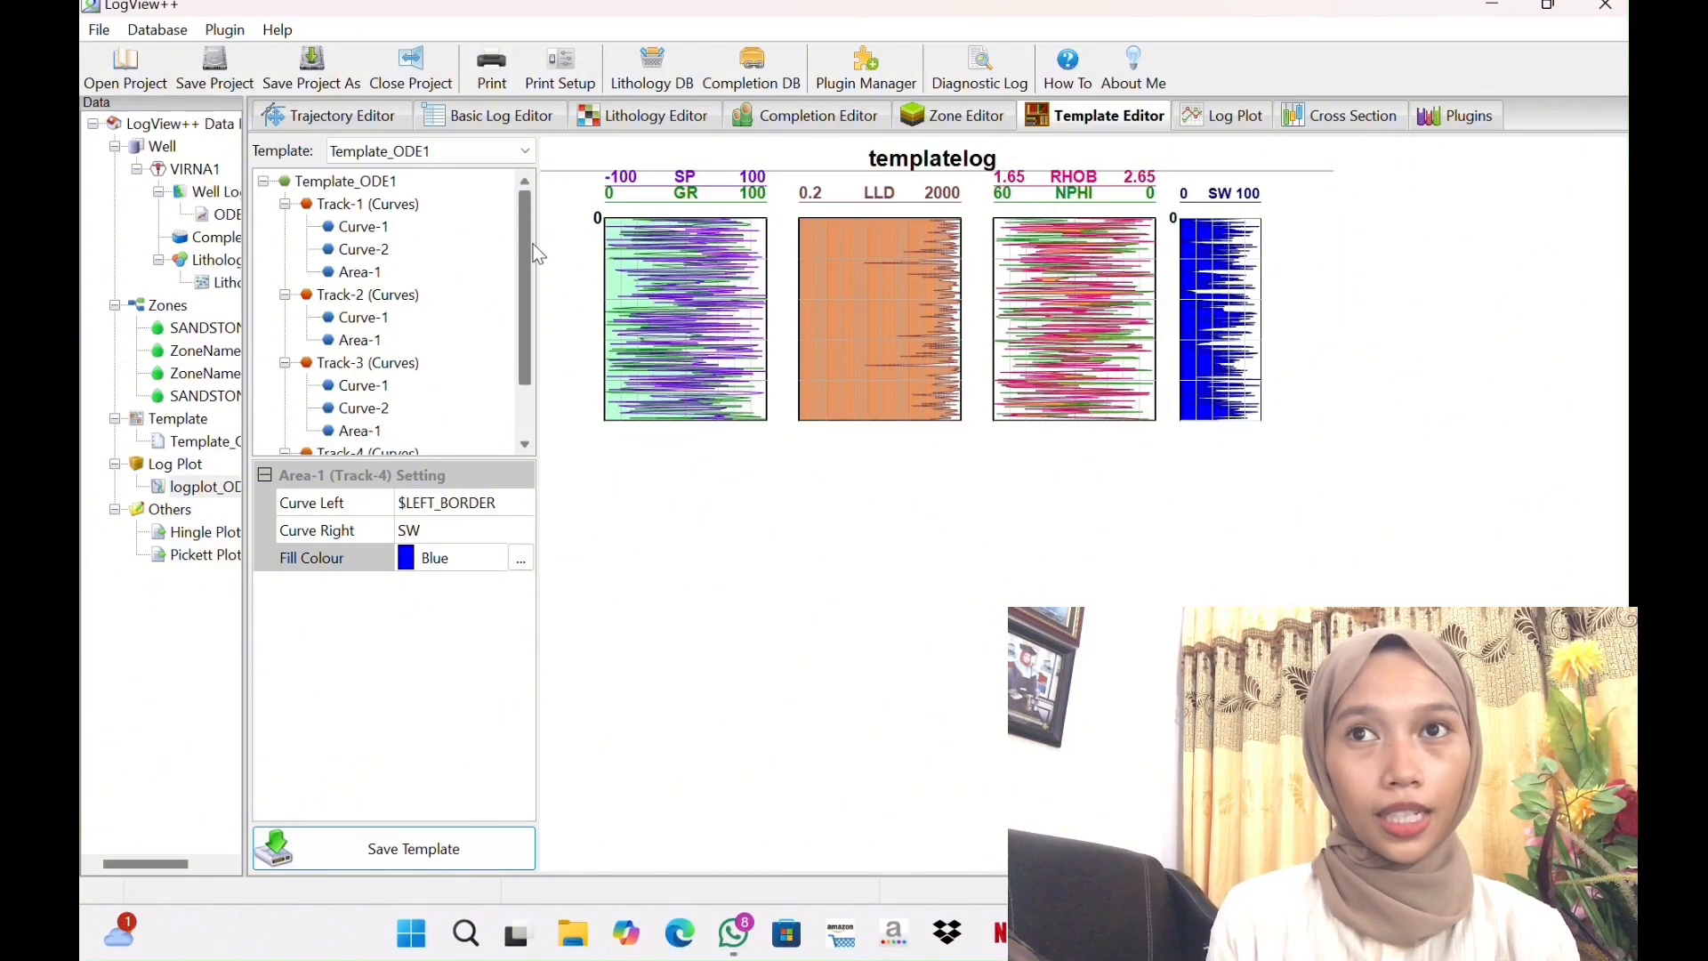
pyautogui.rightClick(390, 180)
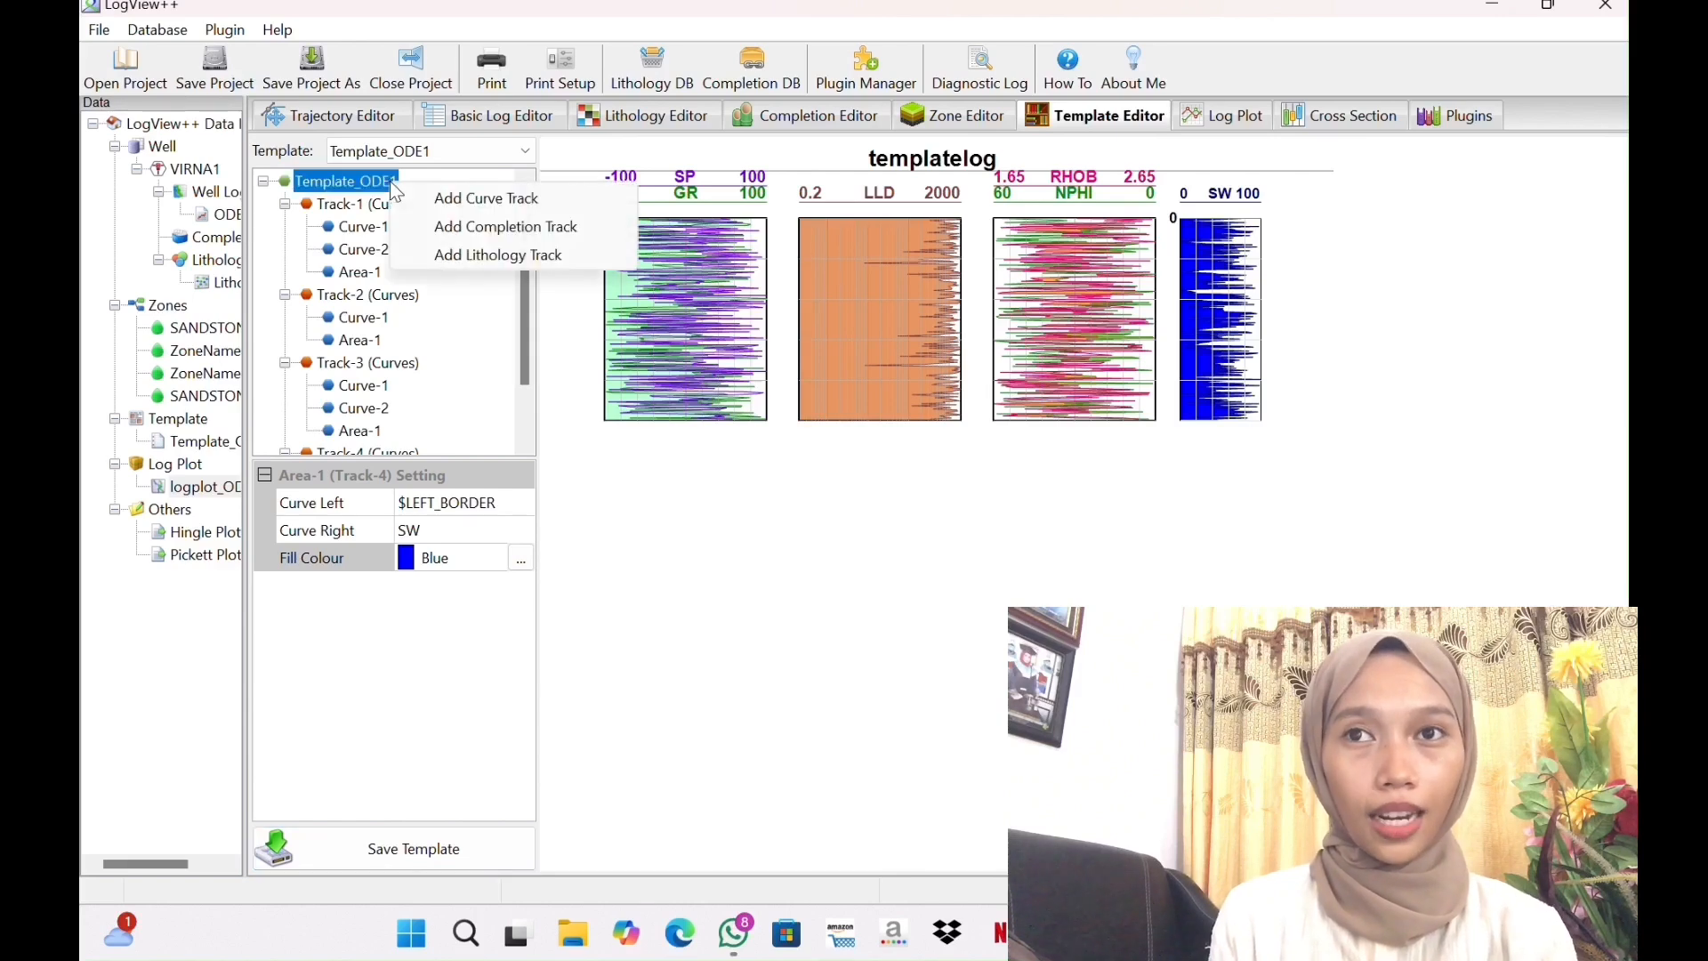
pyautogui.click(465, 258)
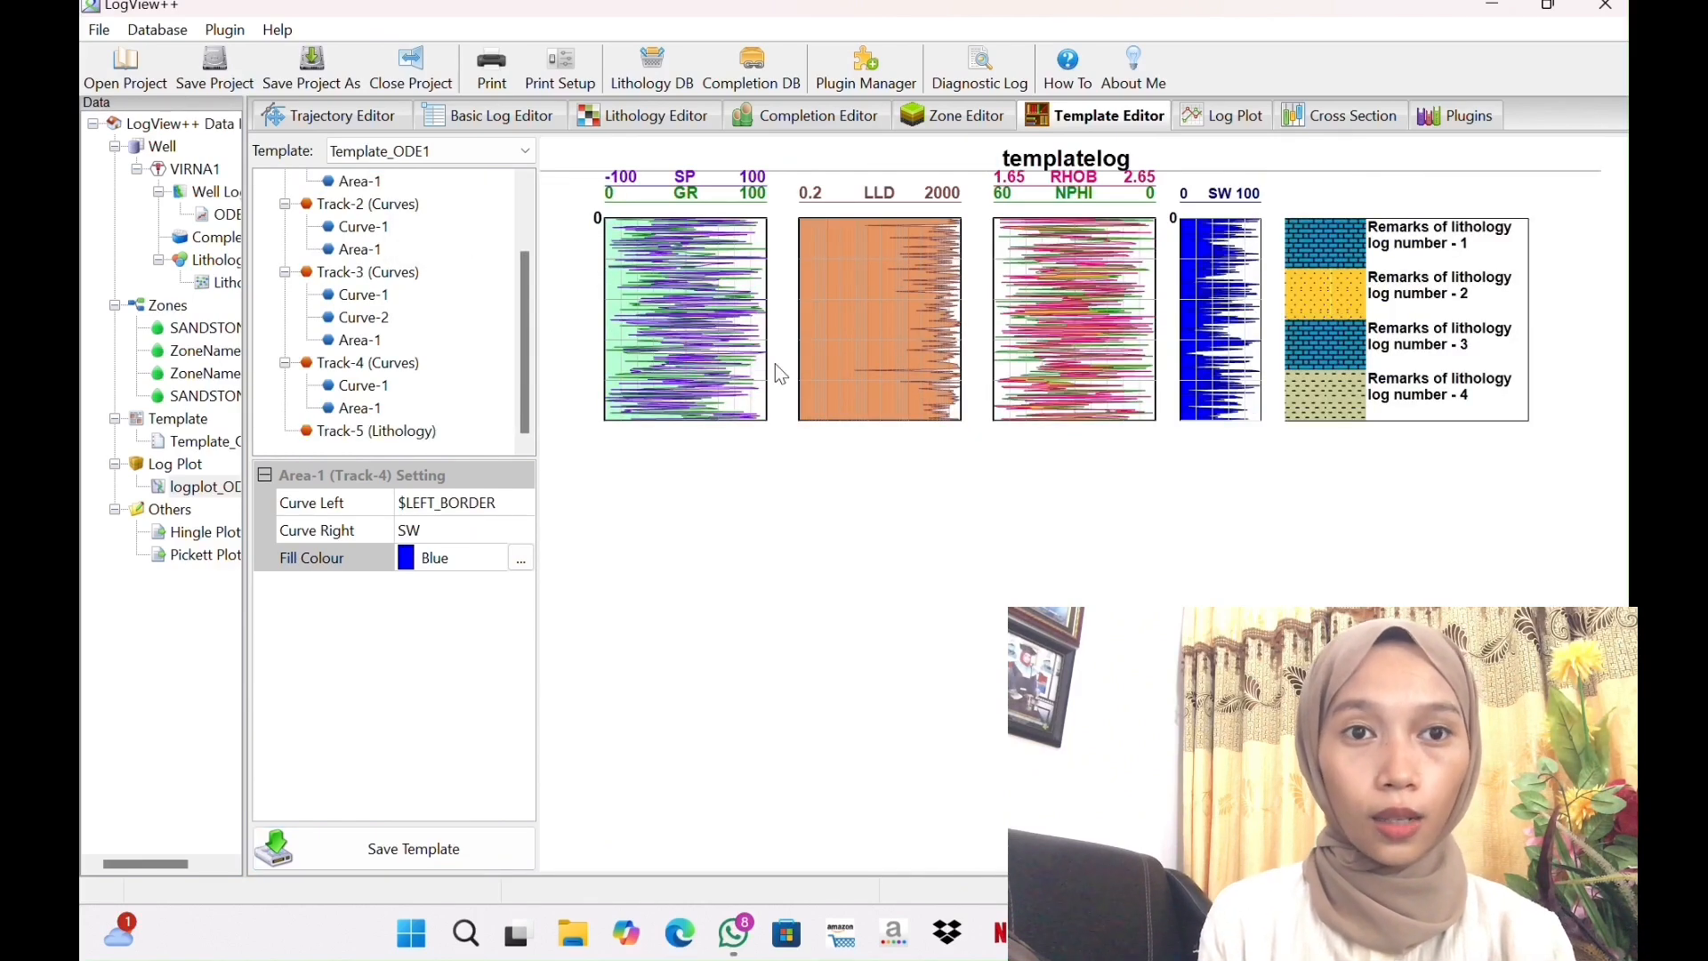
pyautogui.click(457, 845)
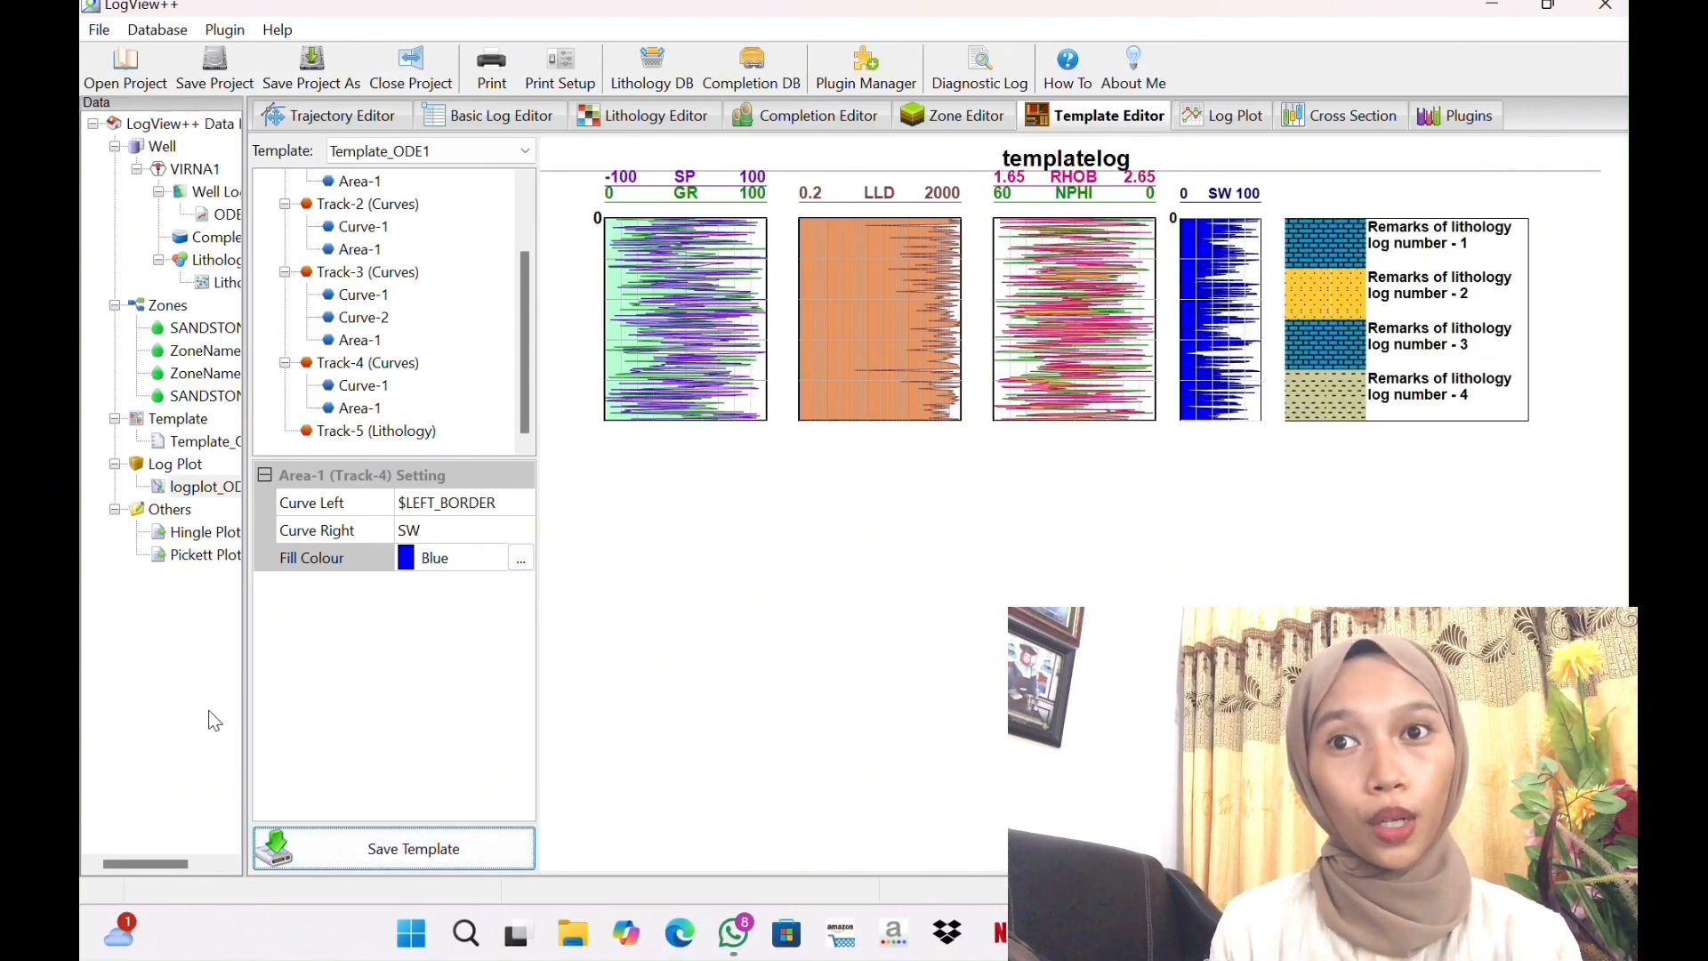
pyautogui.click(1236, 116)
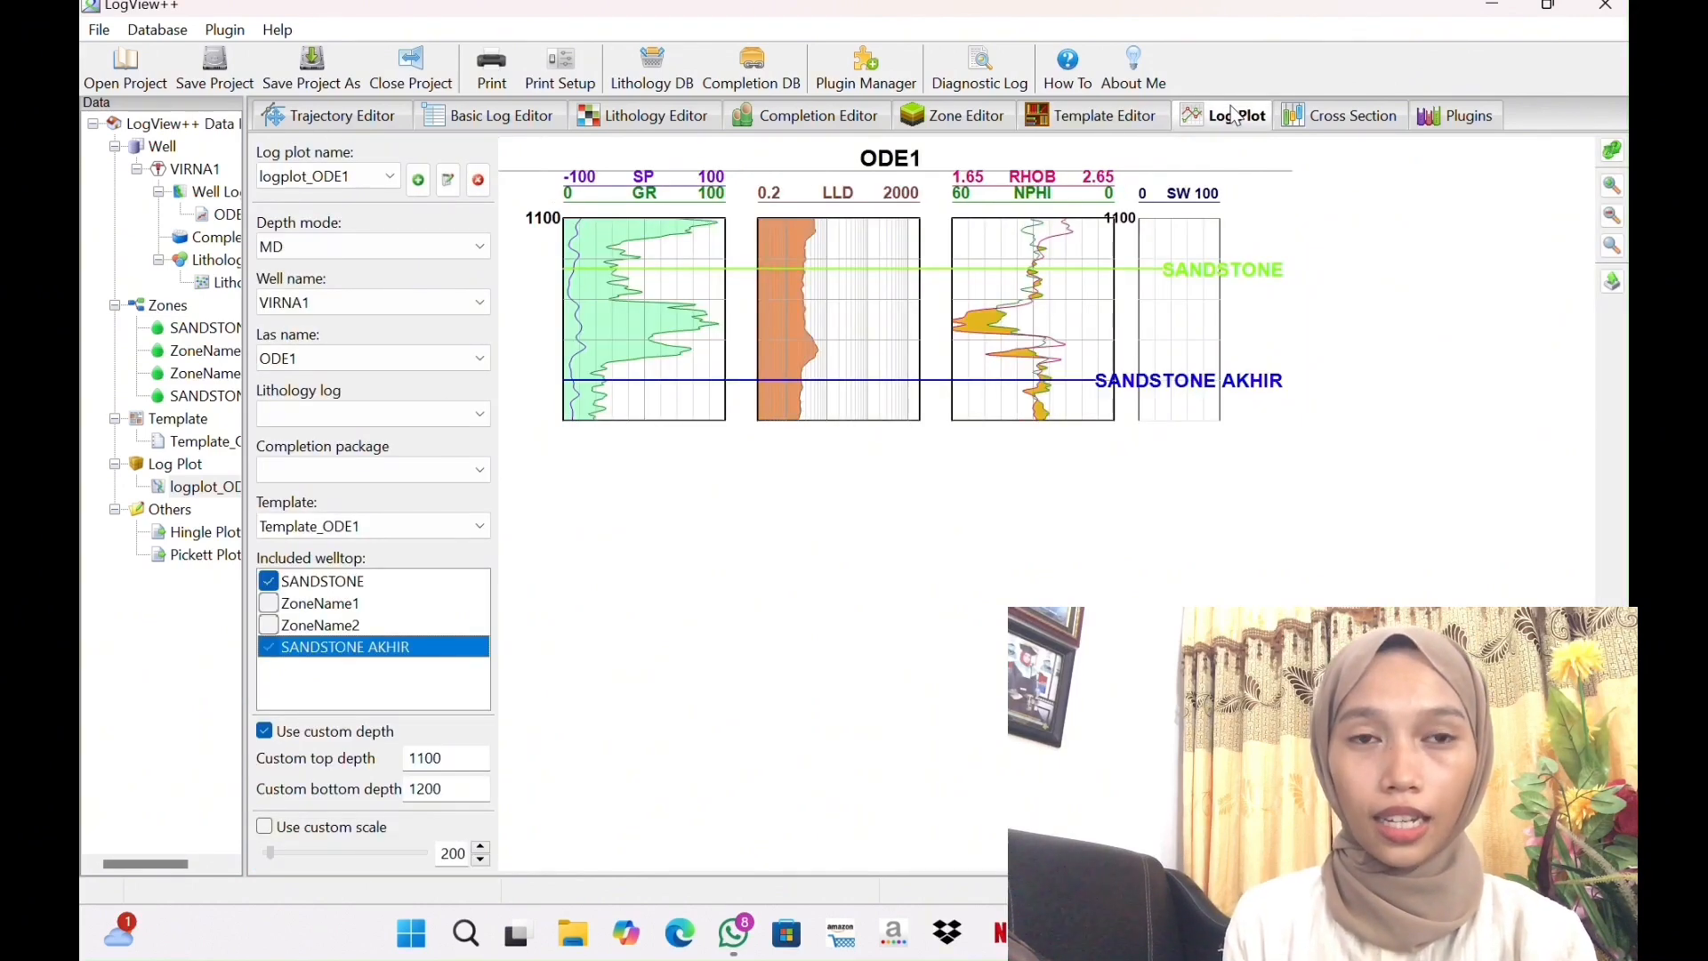
# Choose LithoPack as the lithology log, set a custom plot scale of 119, then exit LogView++ saving the project
pyautogui.click(476, 416)
pyautogui.click(471, 438)
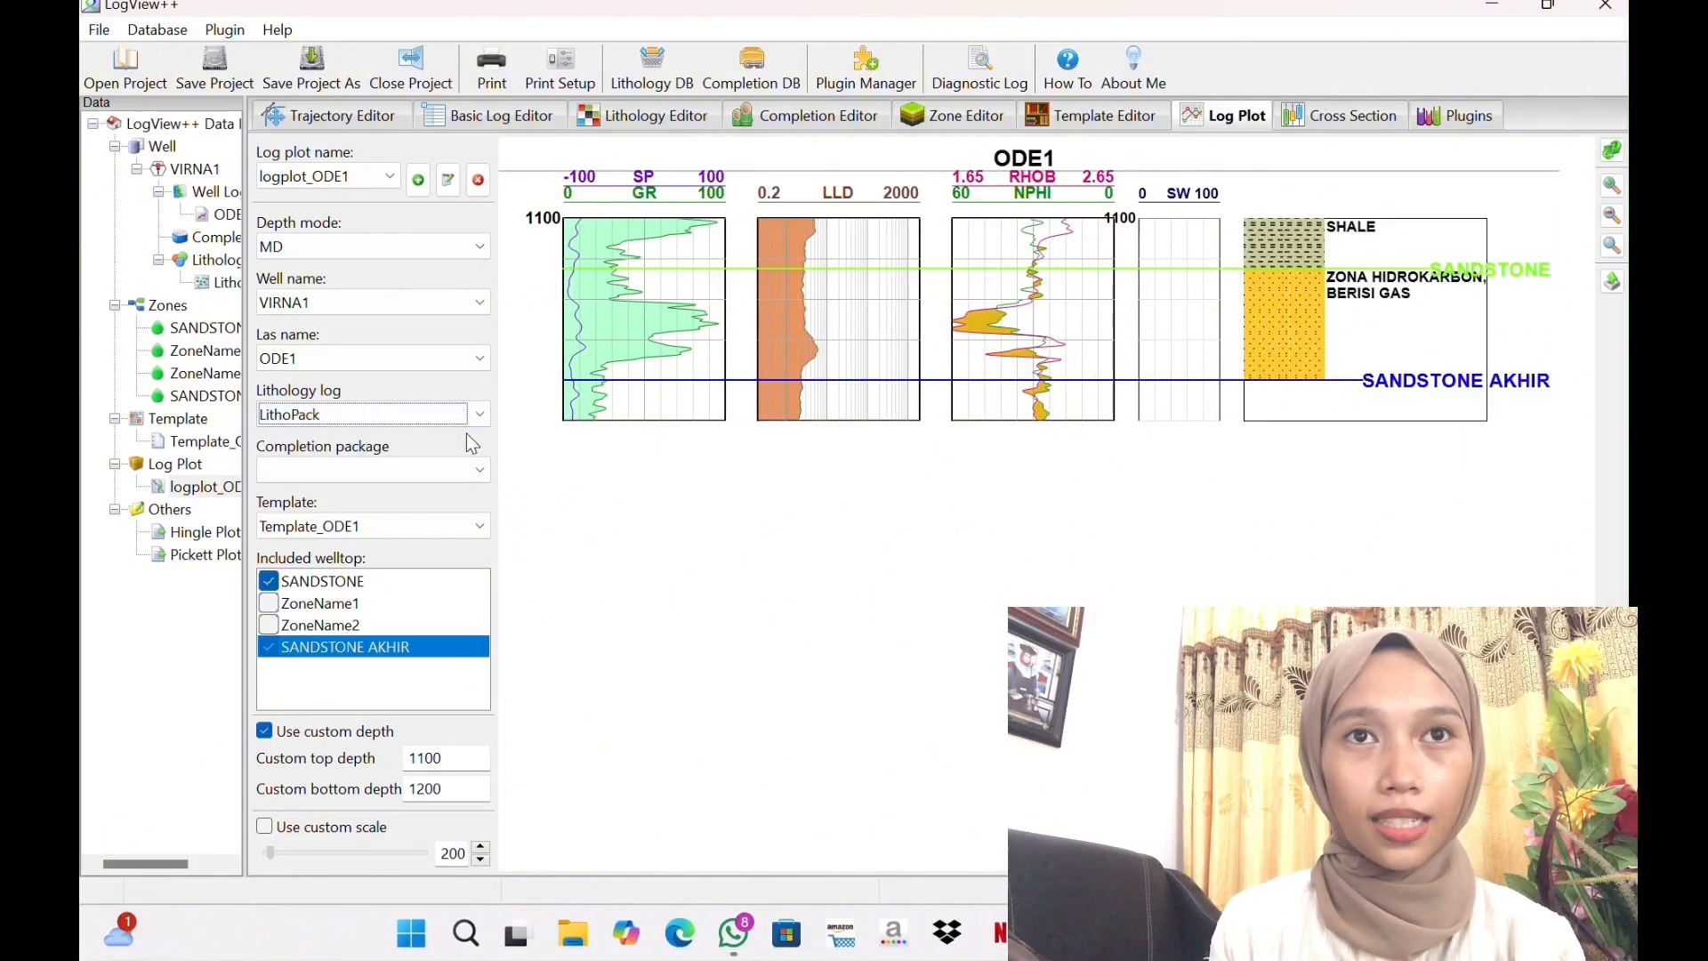
pyautogui.click(481, 860)
pyautogui.click(482, 861)
pyautogui.click(481, 860)
pyautogui.click(481, 860)
pyautogui.click(482, 860)
pyautogui.click(481, 860)
pyautogui.click(481, 860)
pyautogui.click(481, 860)
pyautogui.click(481, 860)
pyautogui.click(481, 861)
pyautogui.click(481, 861)
pyautogui.click(481, 860)
pyautogui.click(481, 861)
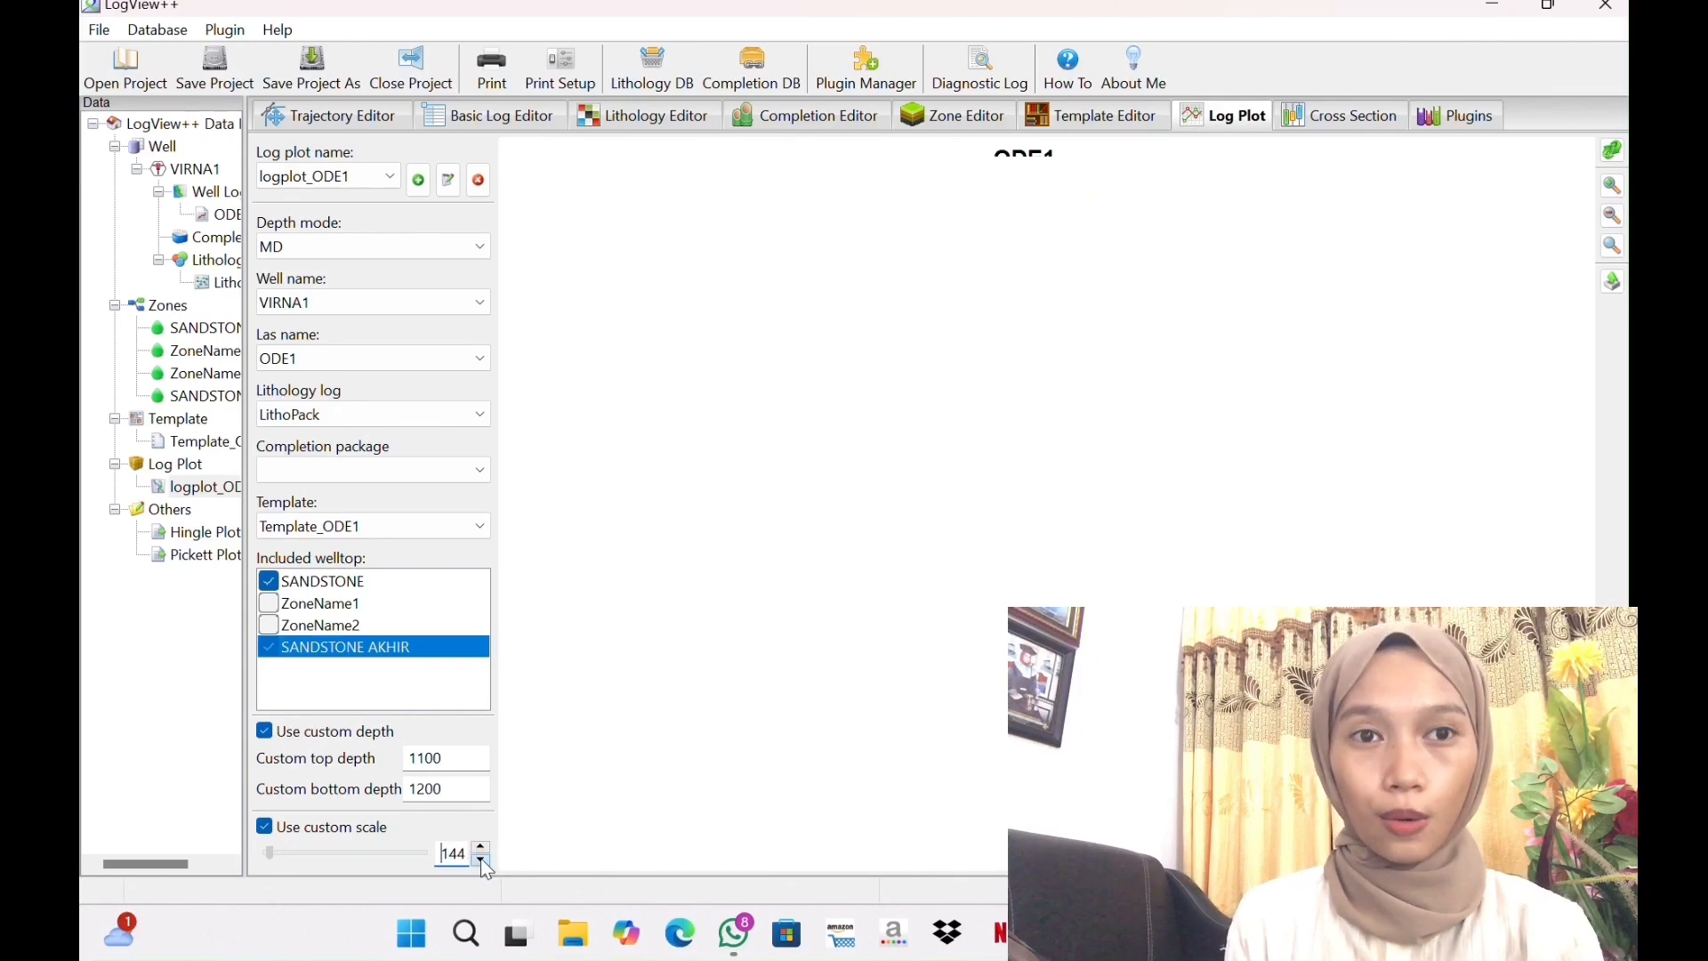
pyautogui.click(481, 860)
pyautogui.click(481, 861)
pyautogui.click(482, 861)
pyautogui.click(481, 860)
pyautogui.click(481, 861)
pyautogui.click(481, 861)
pyautogui.click(482, 861)
pyautogui.click(481, 860)
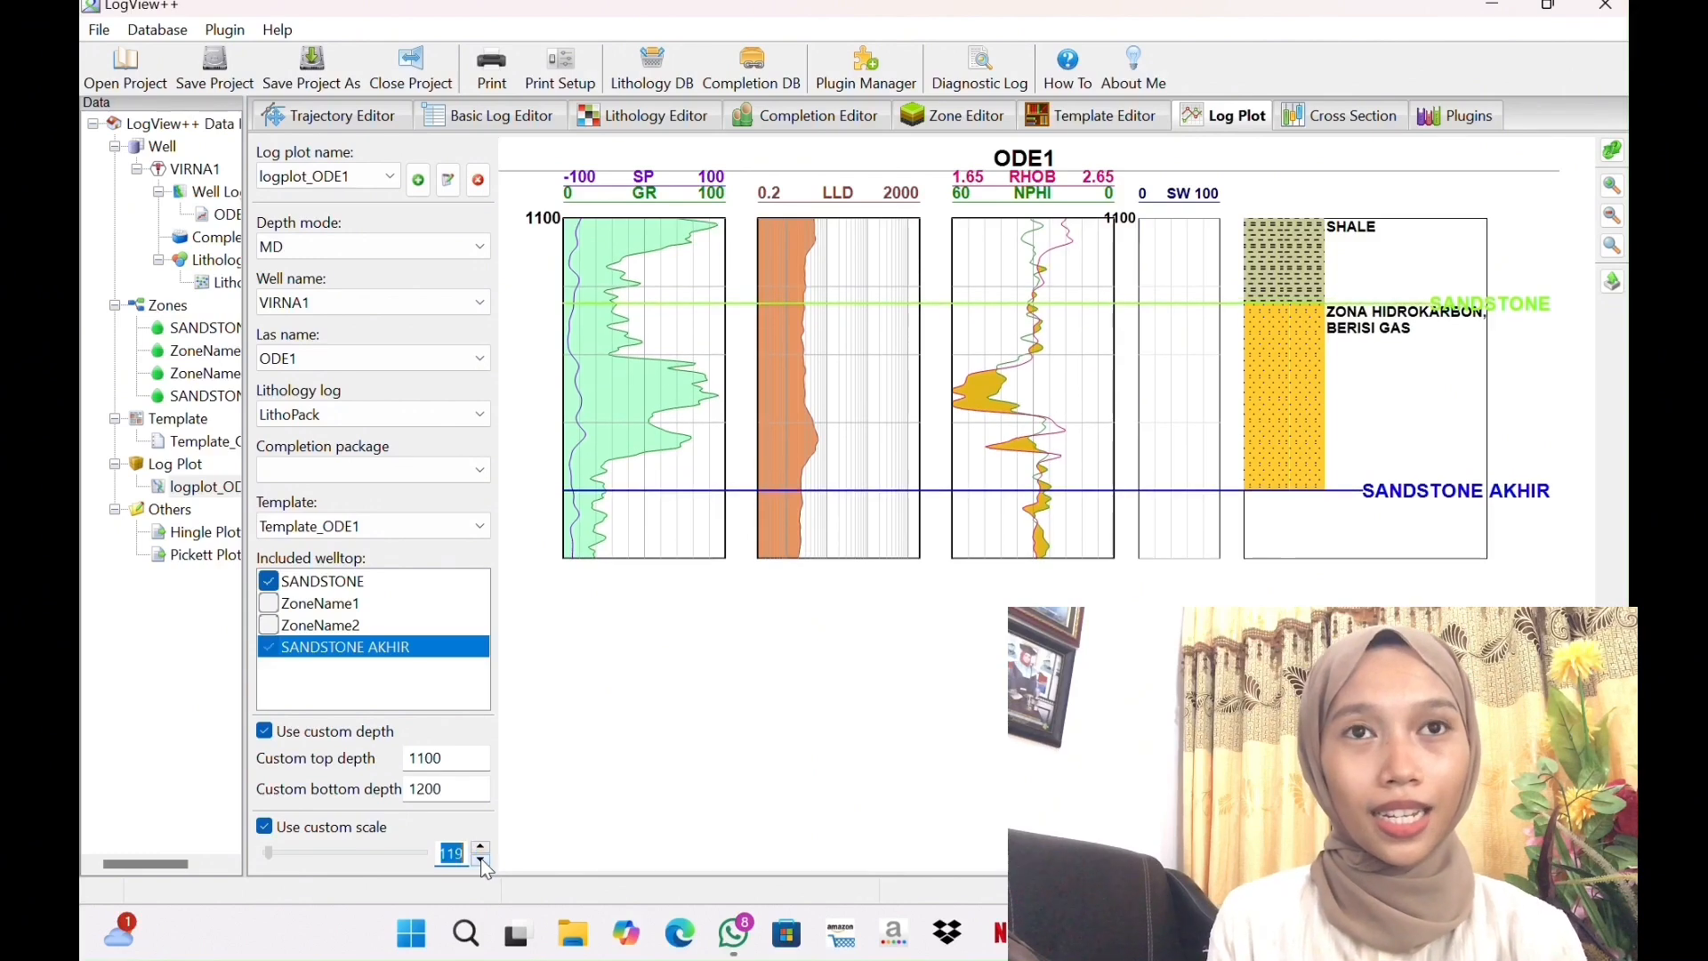
pyautogui.click(205, 719)
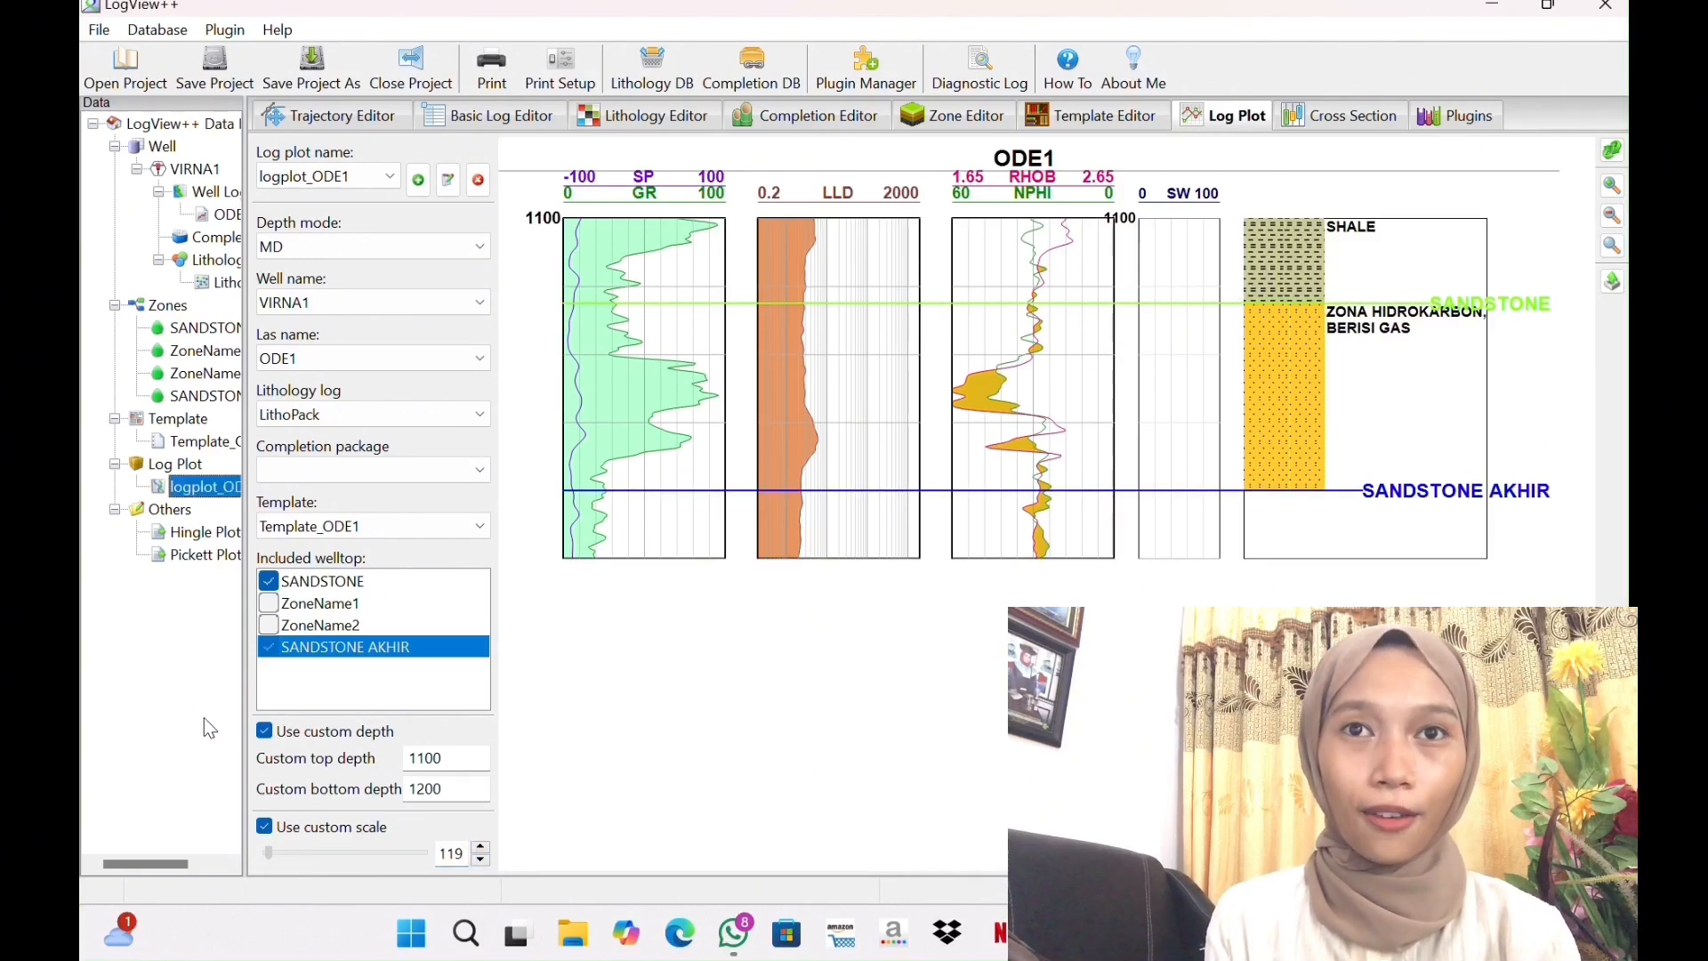
pyautogui.click(1607, 8)
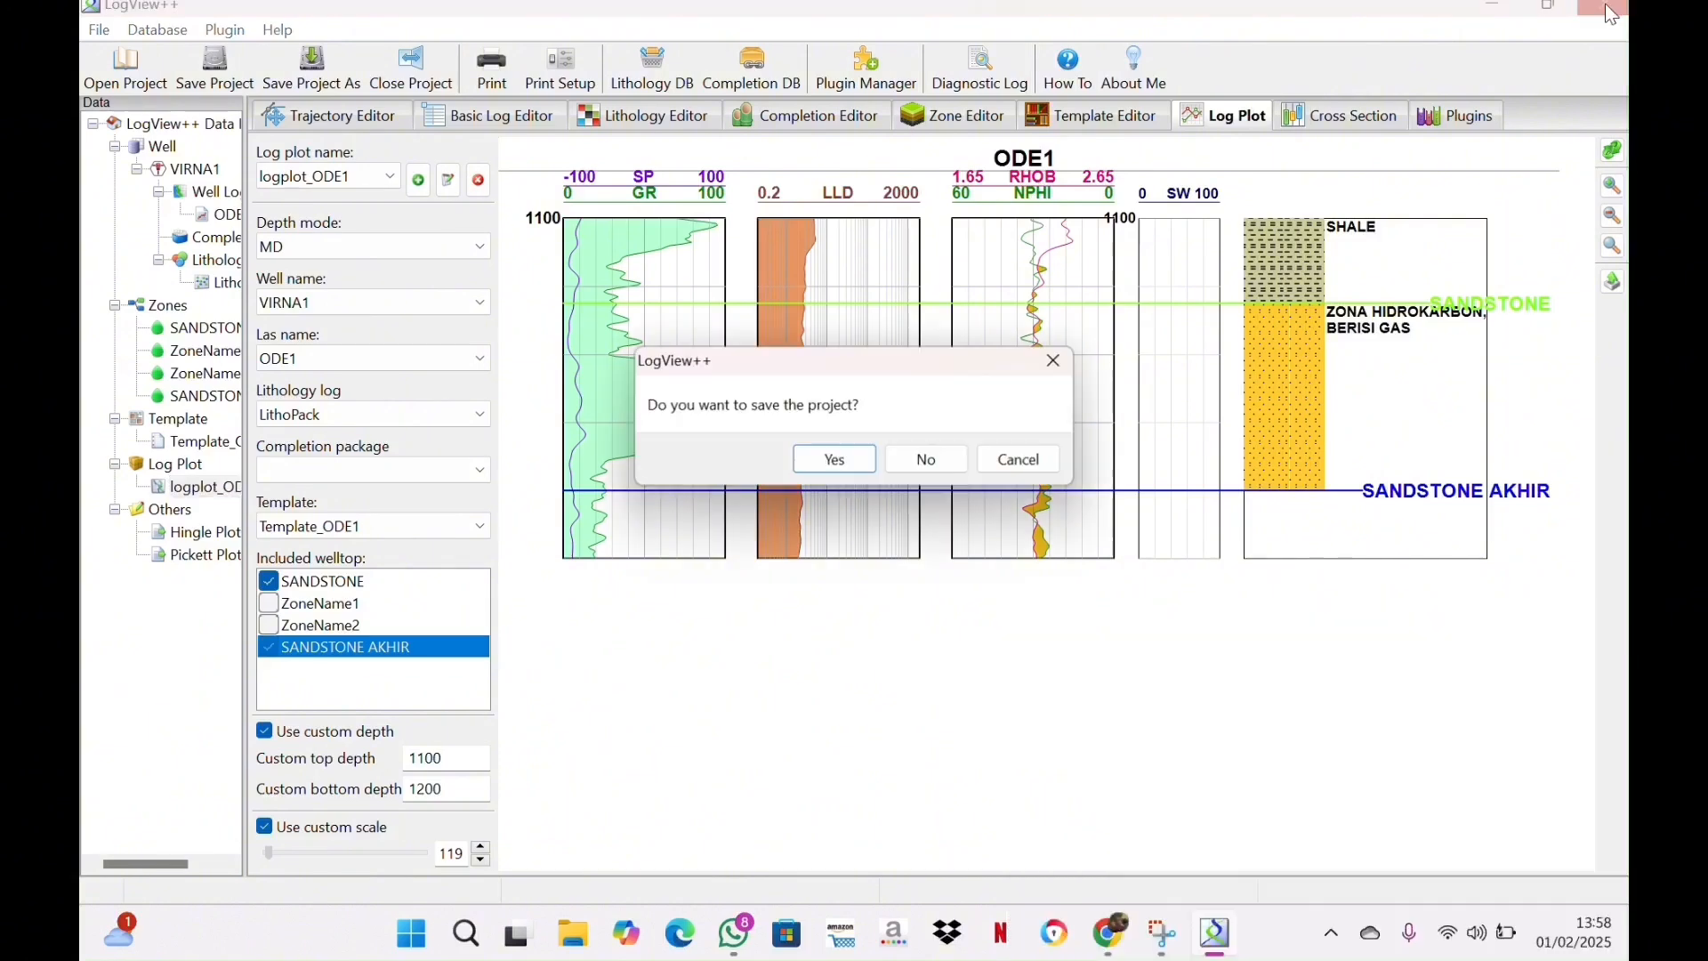
pyautogui.click(850, 460)
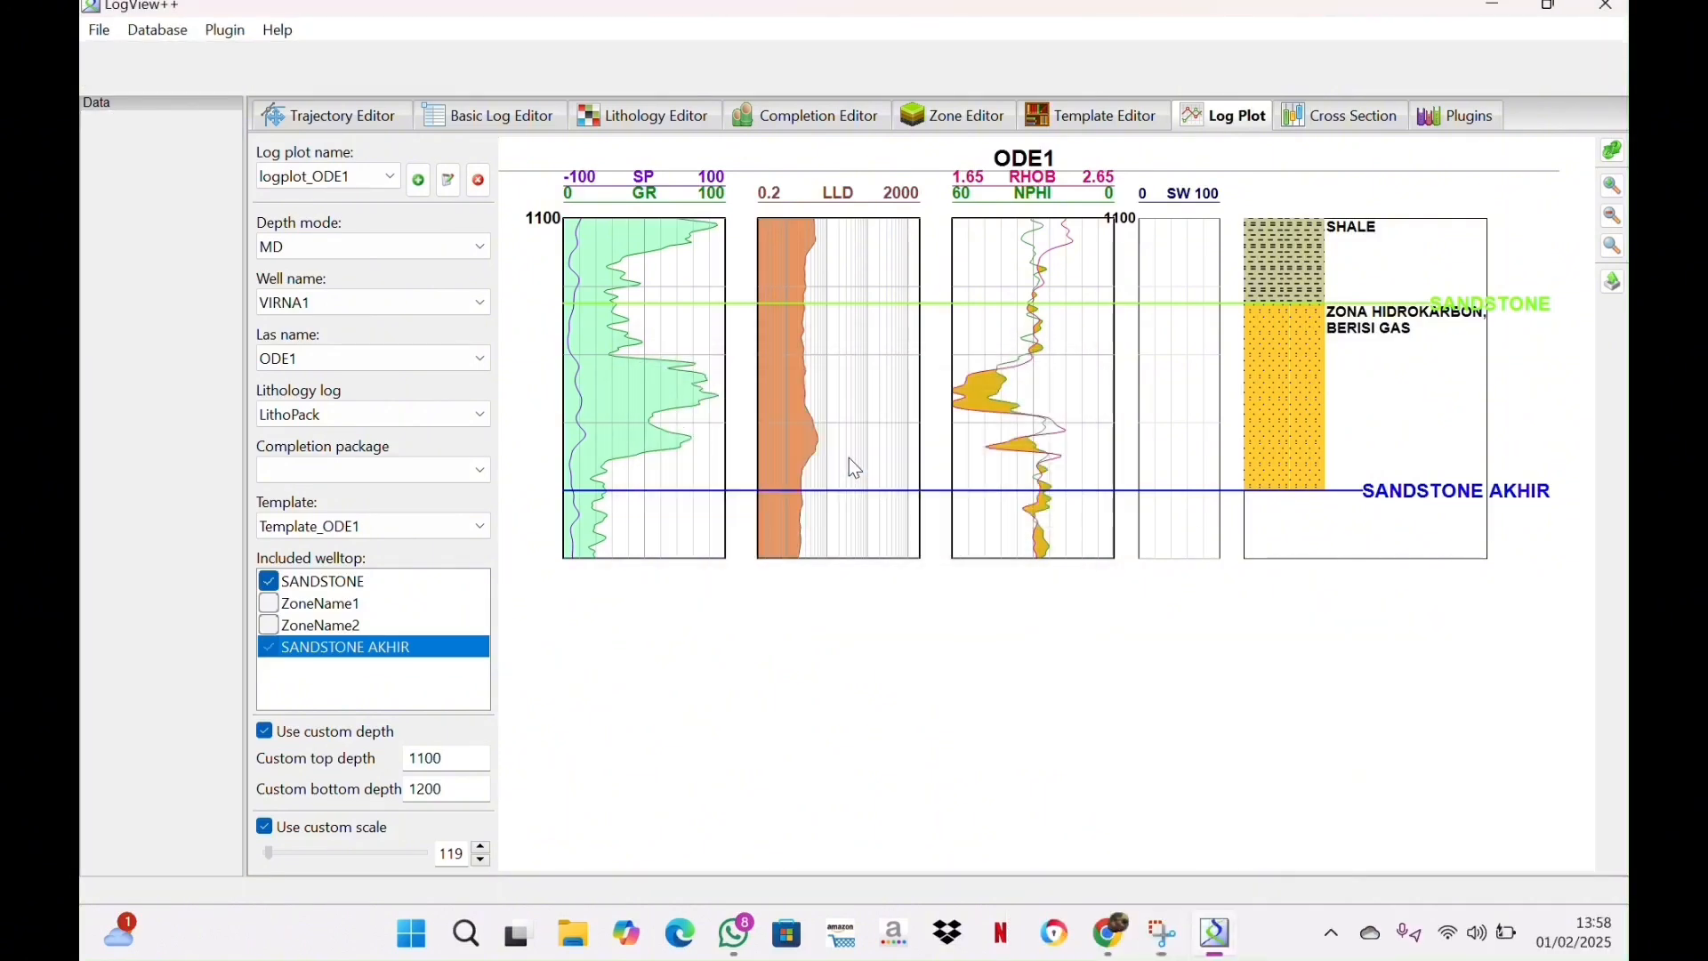